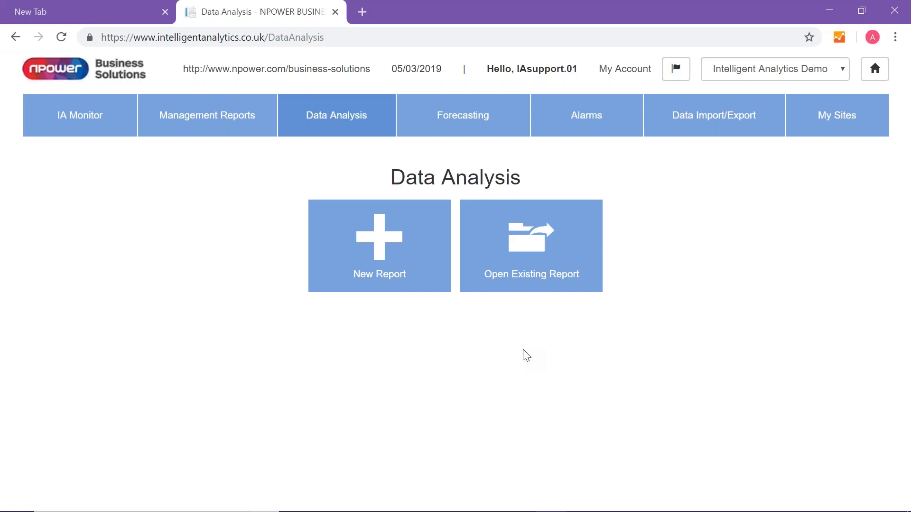
- Create a new data analysis report and look at its available meters and report options
left_click(390, 256)
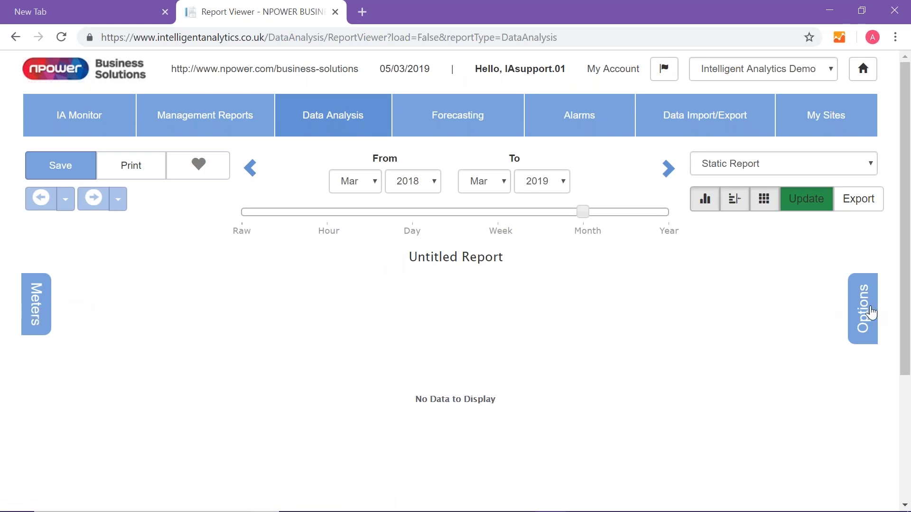
left_click(37, 306)
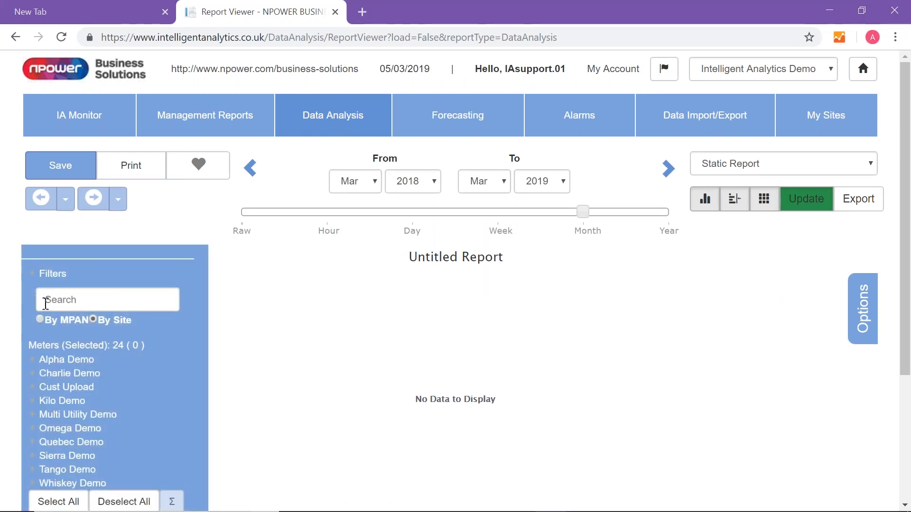
left_click(860, 326)
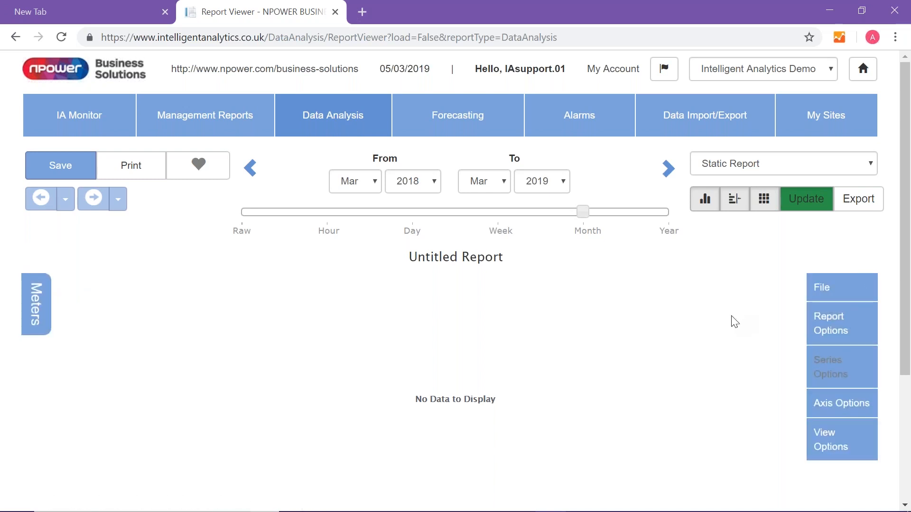
- Filter the meters by "ome", select the Omega Demo electricity meter SENC000000002 and update the report
left_click(38, 306)
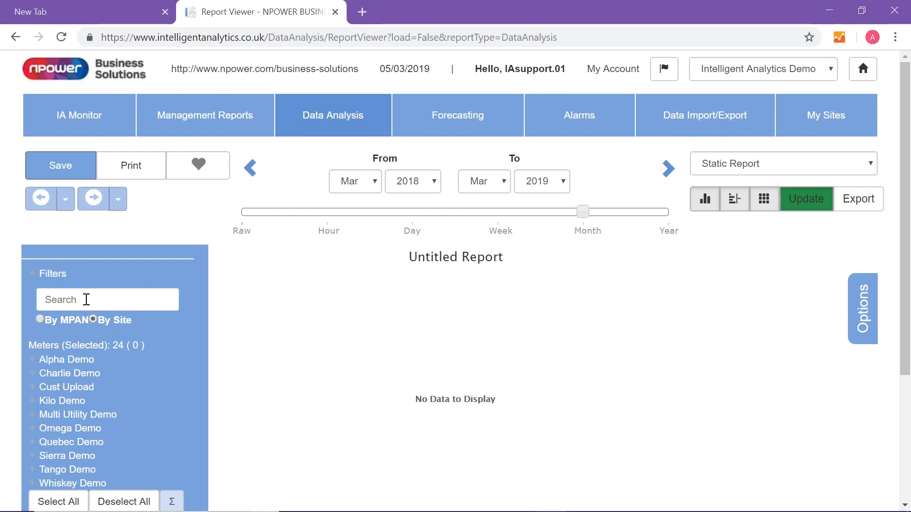
type("ome")
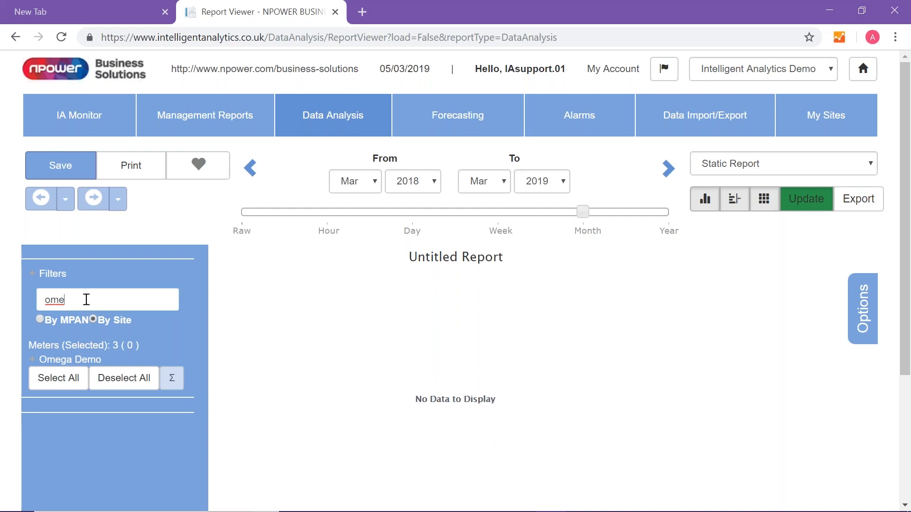
left_click(75, 362)
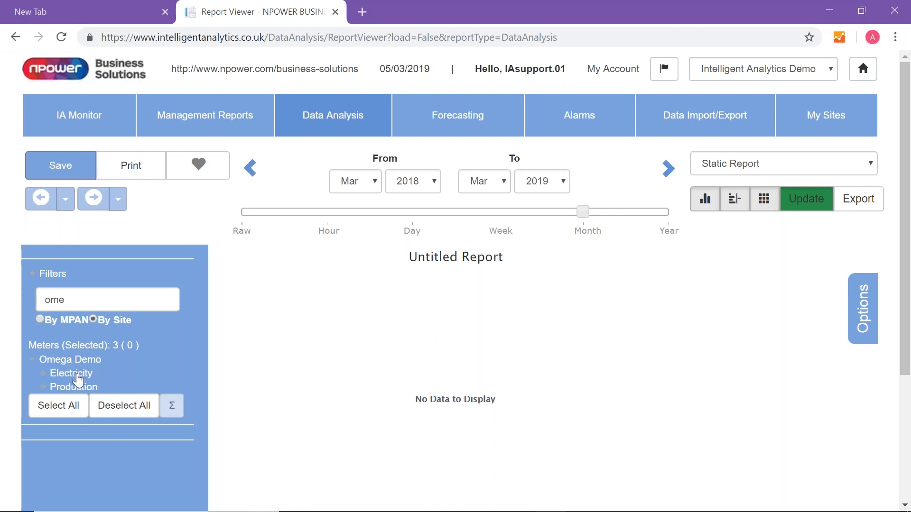
left_click(76, 376)
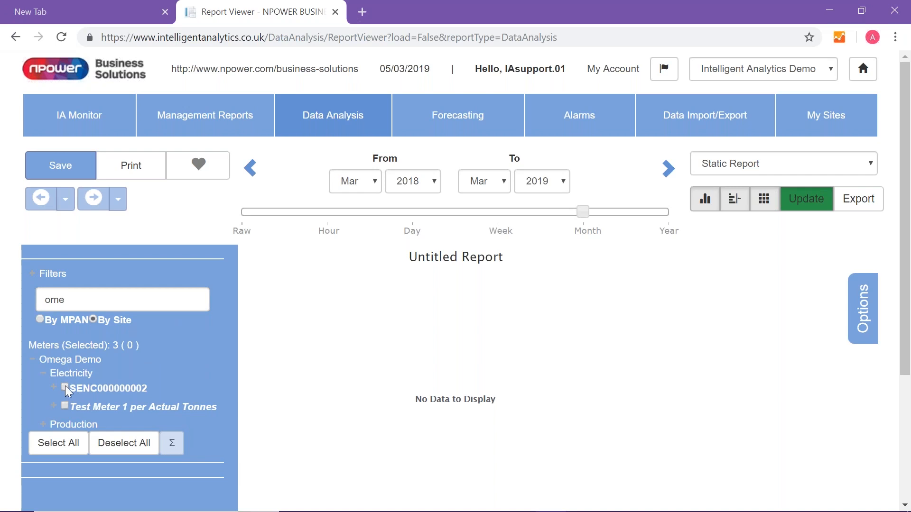
left_click(65, 387)
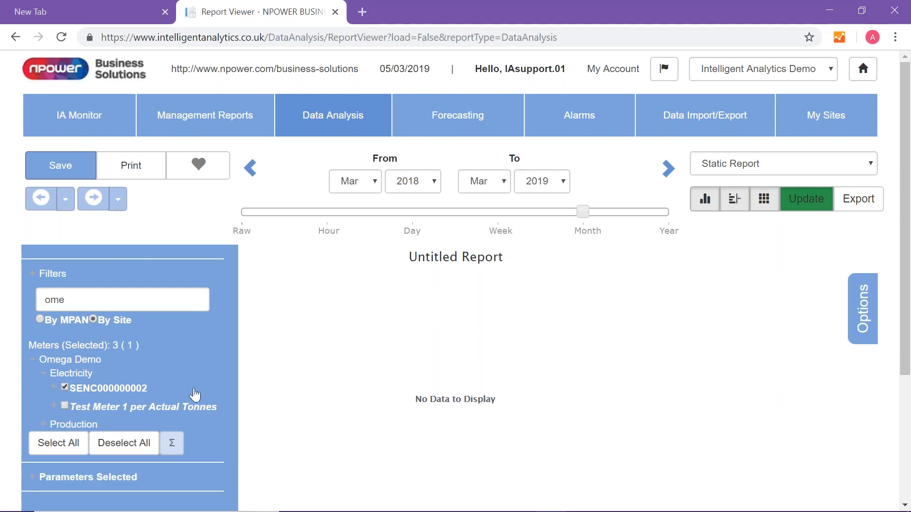
left_click(809, 205)
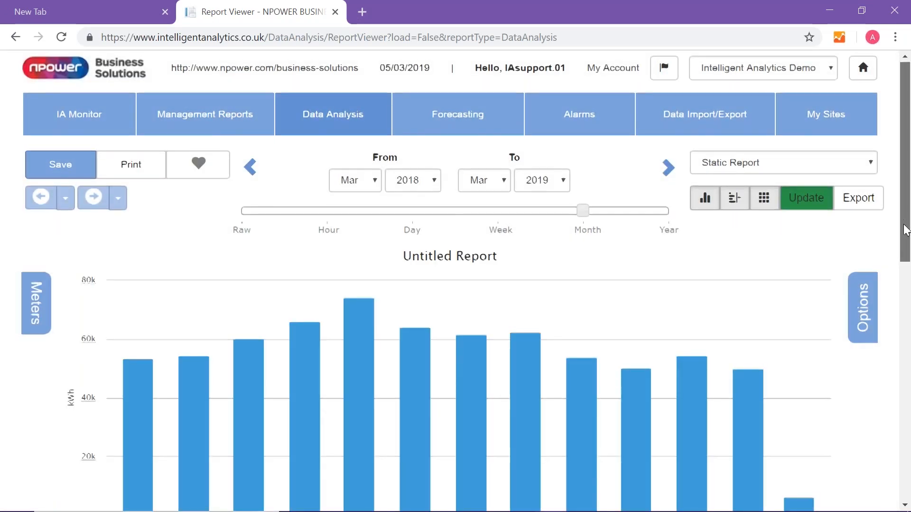
- Check the monthly consumption values in the chart and drill down into February 2019
left_click_drag(906, 226, 905, 267)
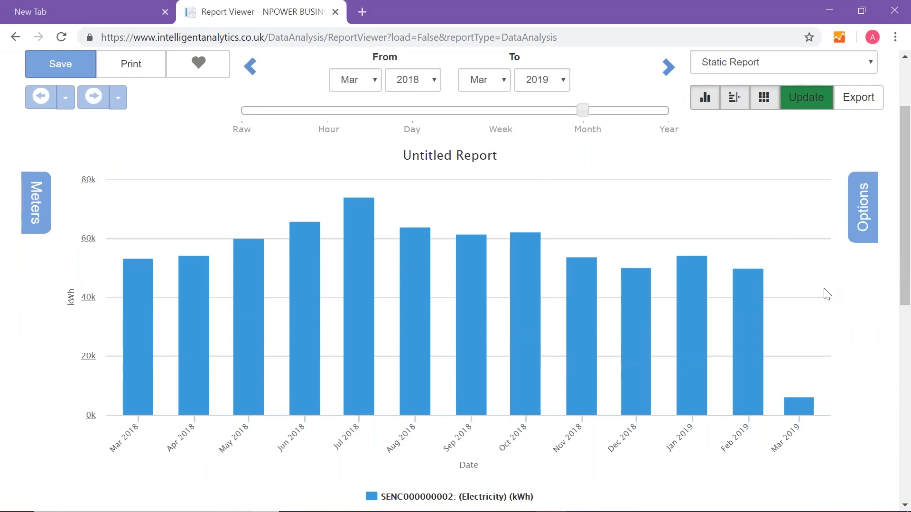
mouse_move(378, 241)
mouse_move(417, 264)
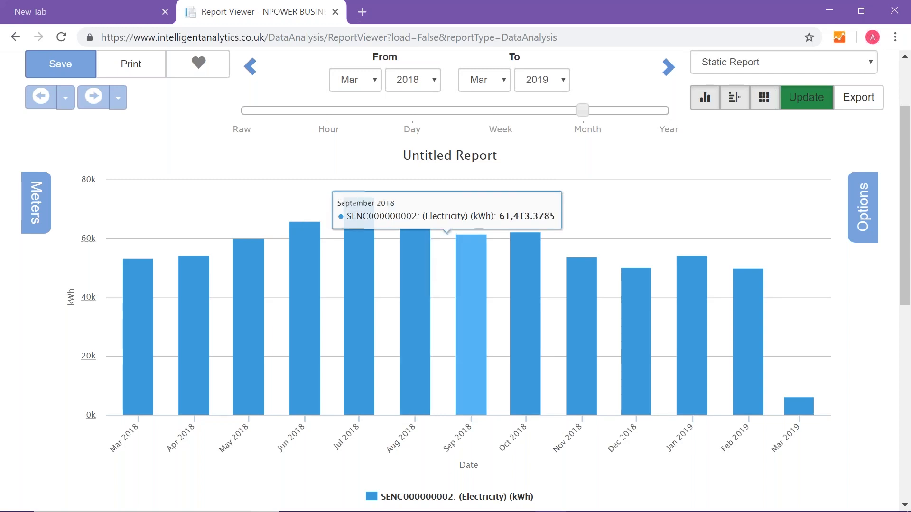
mouse_move(696, 282)
mouse_move(758, 306)
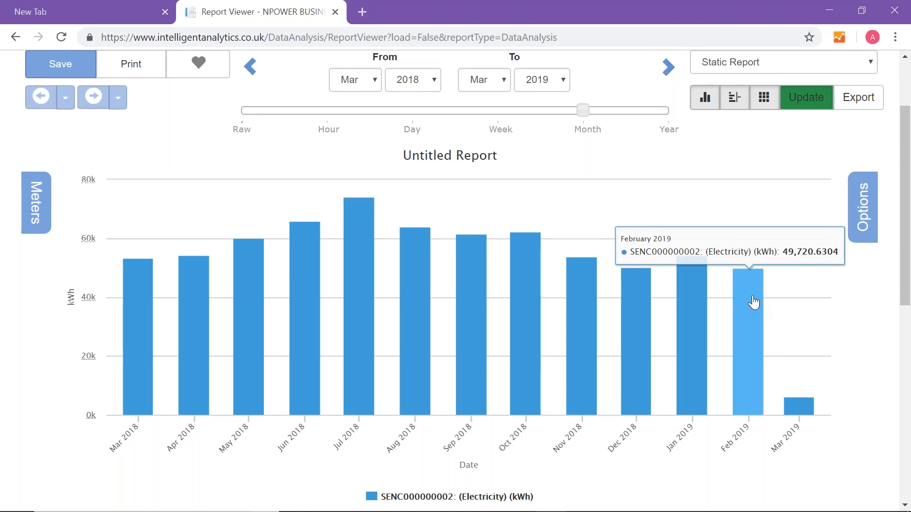
left_click(751, 301)
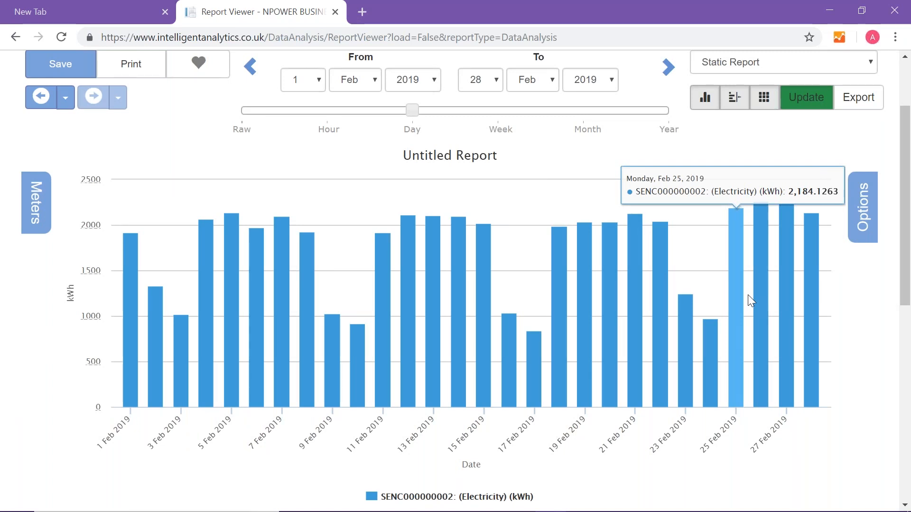
- Change the February 2019 data resolution to Raw and update the report
scroll(743, 294, "up", 2)
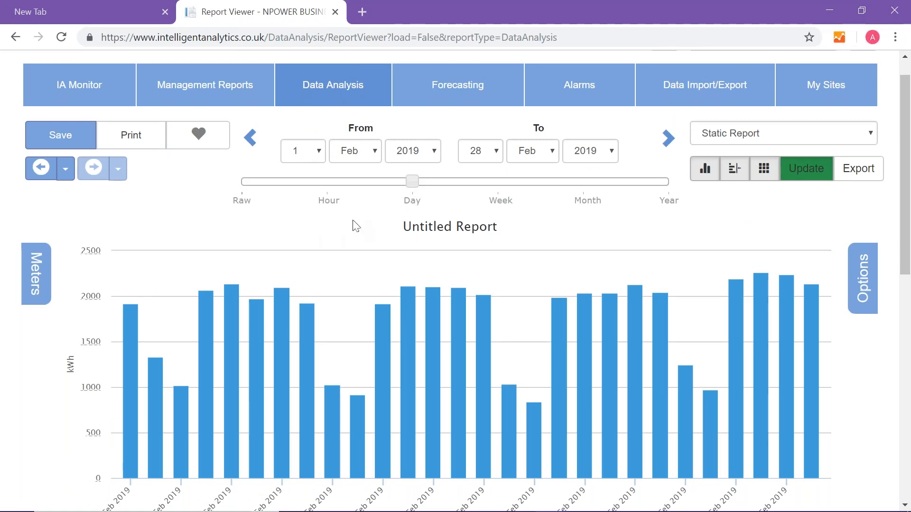
left_click(243, 201)
left_click(820, 177)
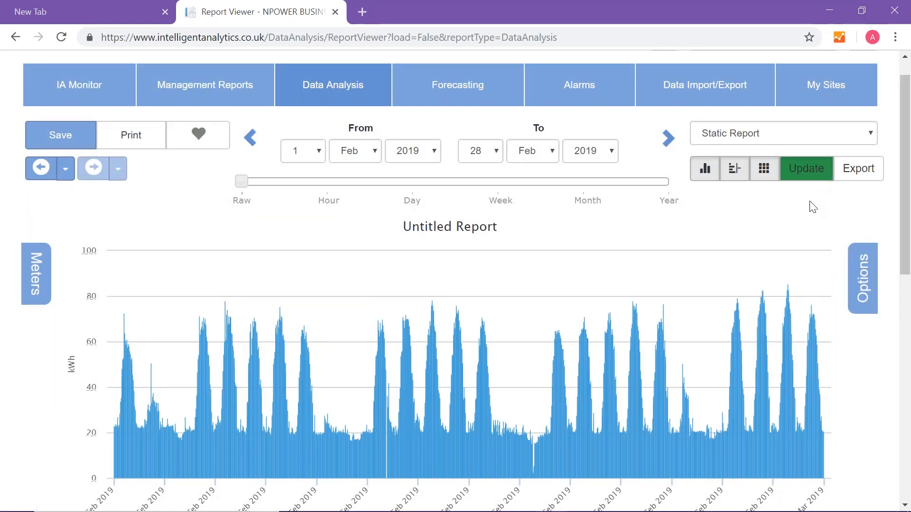
- Review the channel statistics and the table of raw readings below the chart
scroll(809, 206, "down", 2)
scroll(808, 207, "down", 3)
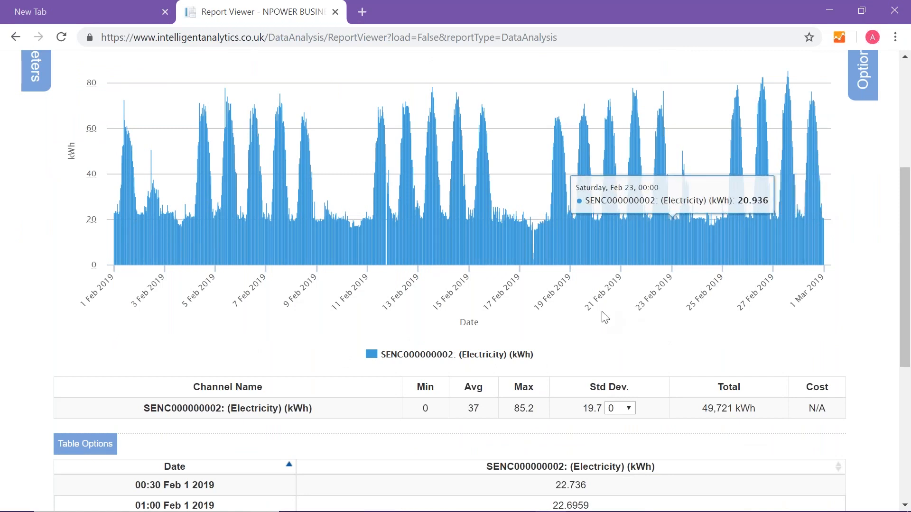
scroll(599, 318, "down", 2)
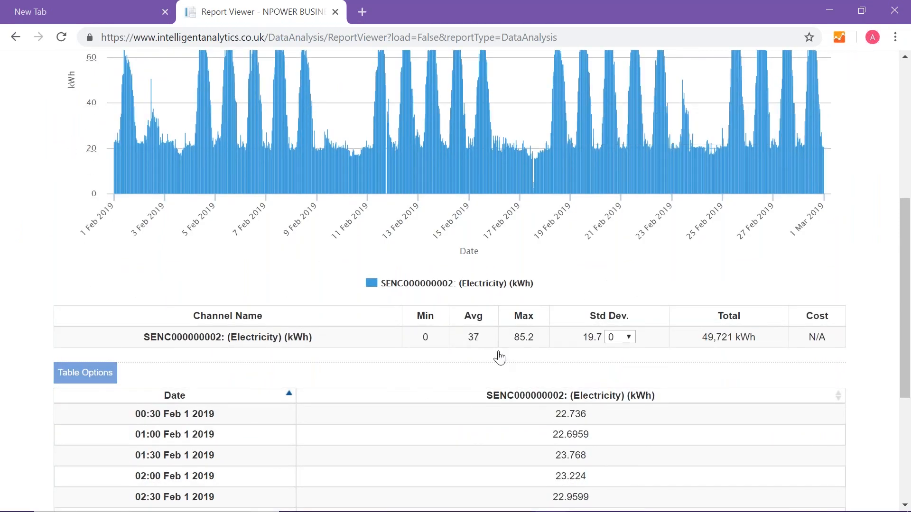
scroll(538, 406, "down", 2)
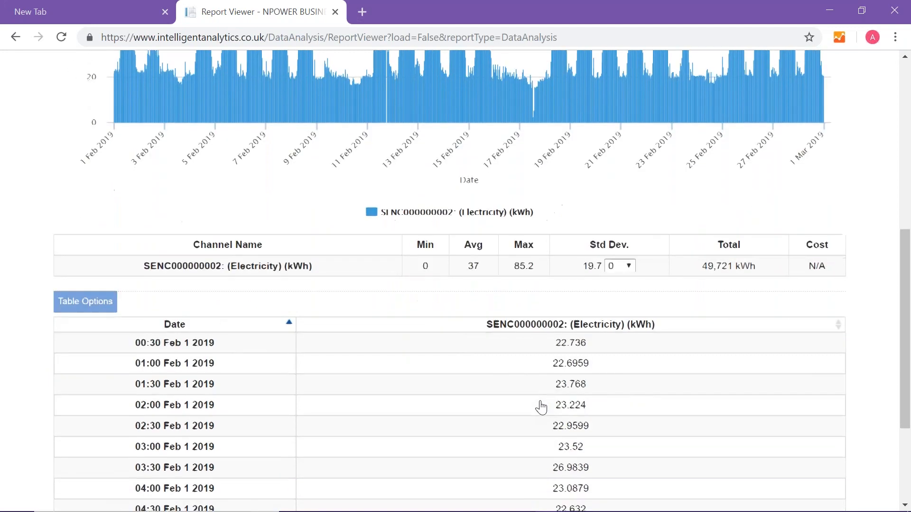
scroll(540, 408, "down", 2)
scroll(539, 404, "up", 5)
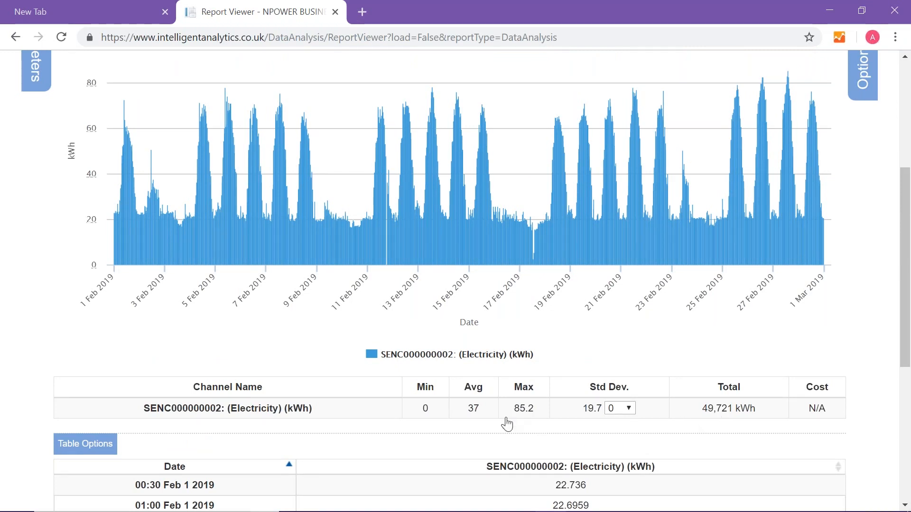
- Show the electricity channel's average and maximum lines on the chart and hide both again
left_click(474, 408)
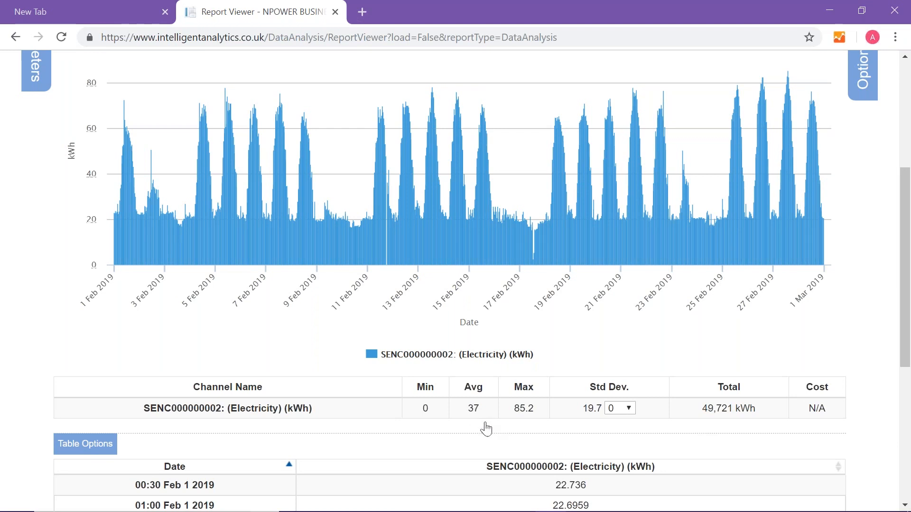
left_click(528, 411)
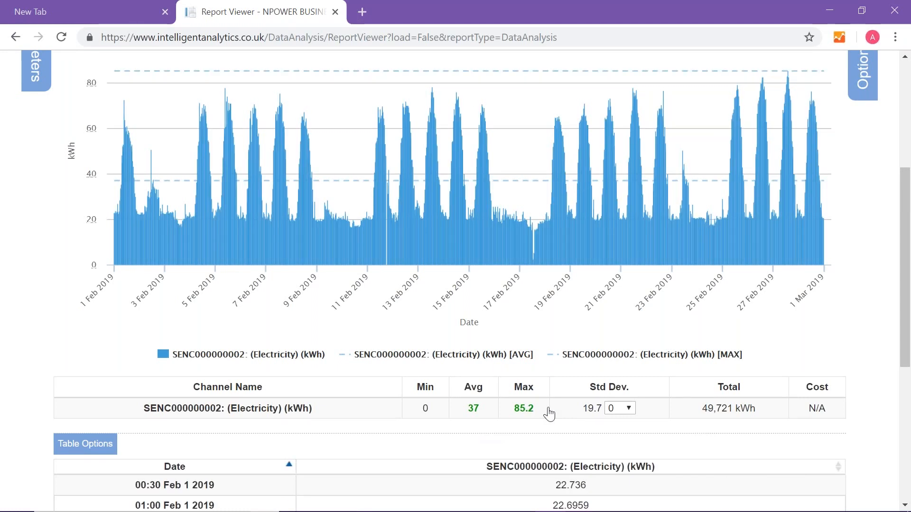
left_click(522, 413)
left_click(475, 414)
- Switch the report to a Dynamic Report and set its time period to Month
scroll(693, 332, "up", 5)
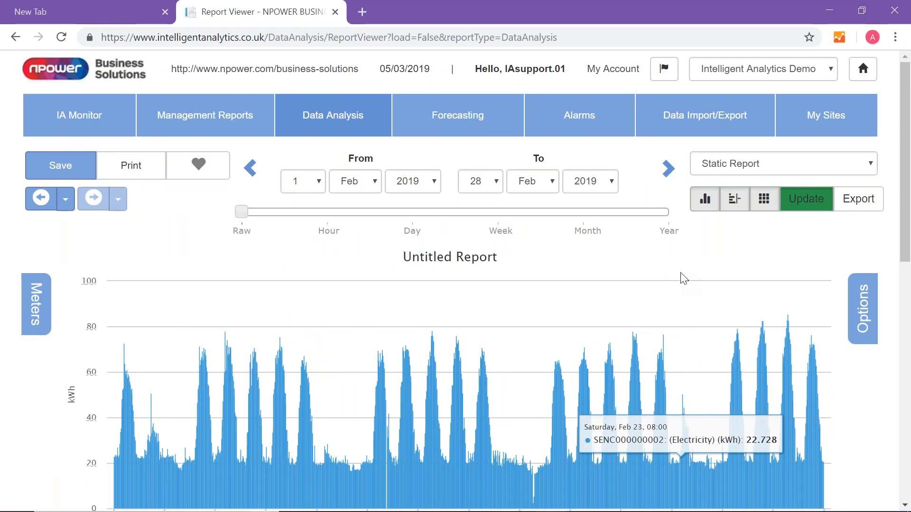
scroll(683, 279, "down", 2)
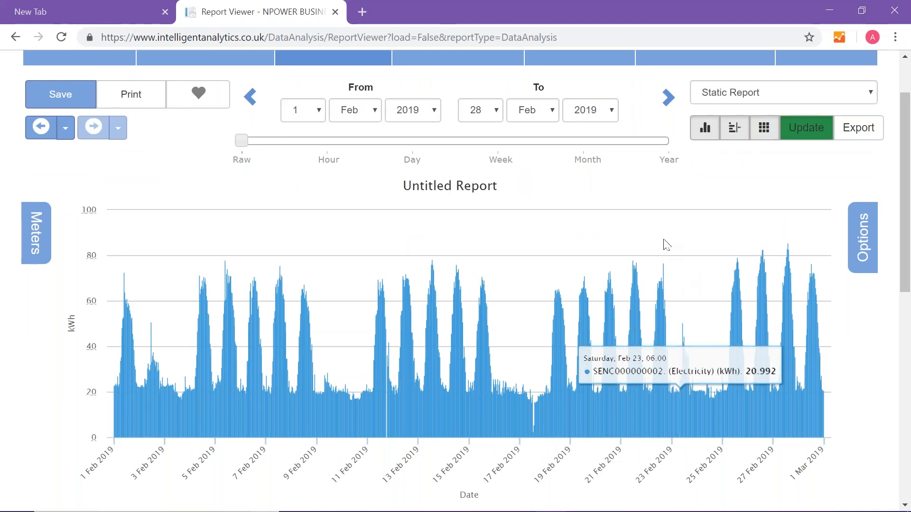
left_click(712, 91)
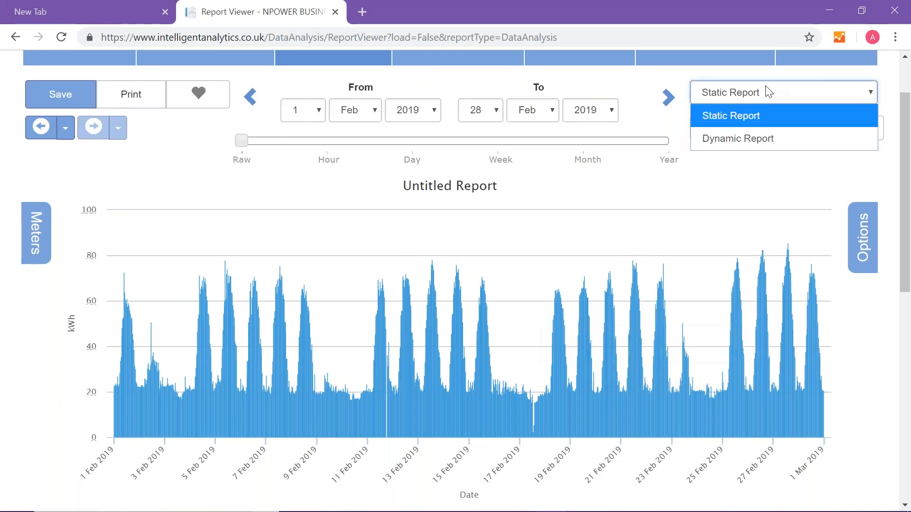
left_click(745, 138)
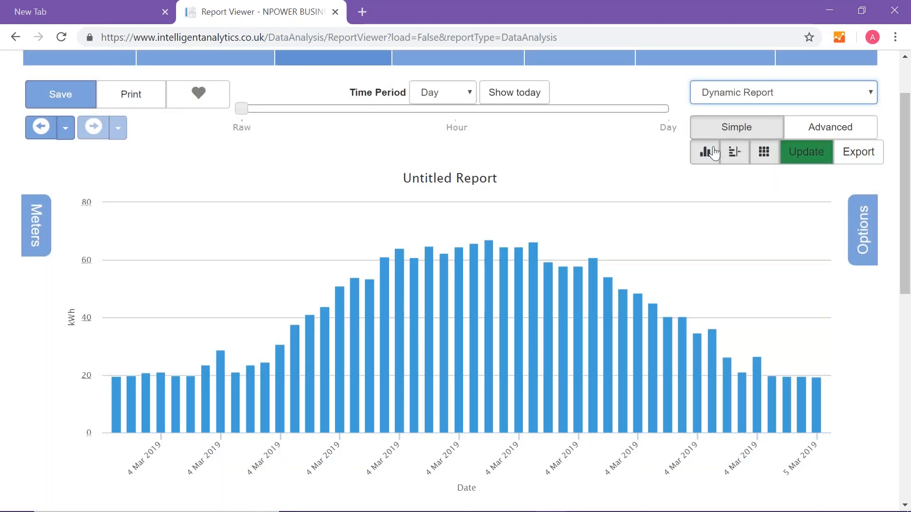
left_click(438, 97)
left_click(434, 165)
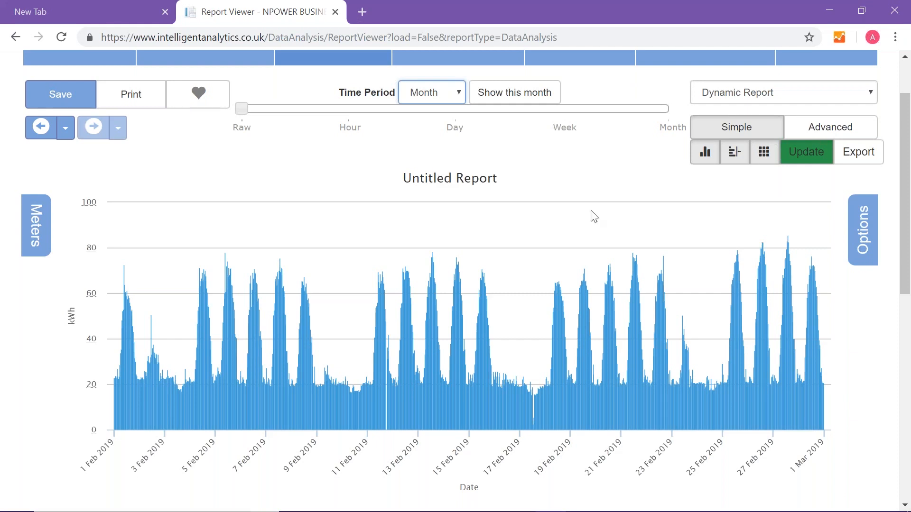
- Try the Line and Scatter chart types for the report and return it to Bar
left_click(866, 234)
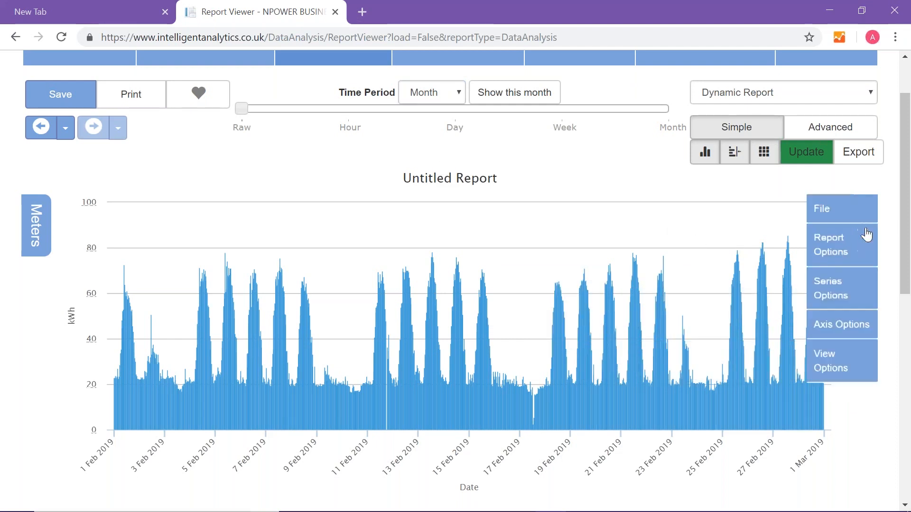
left_click(829, 253)
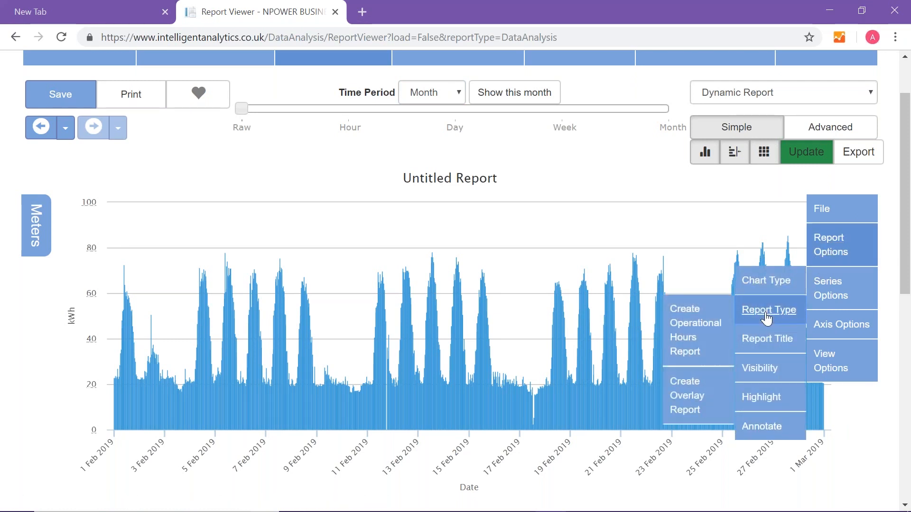
mouse_move(765, 284)
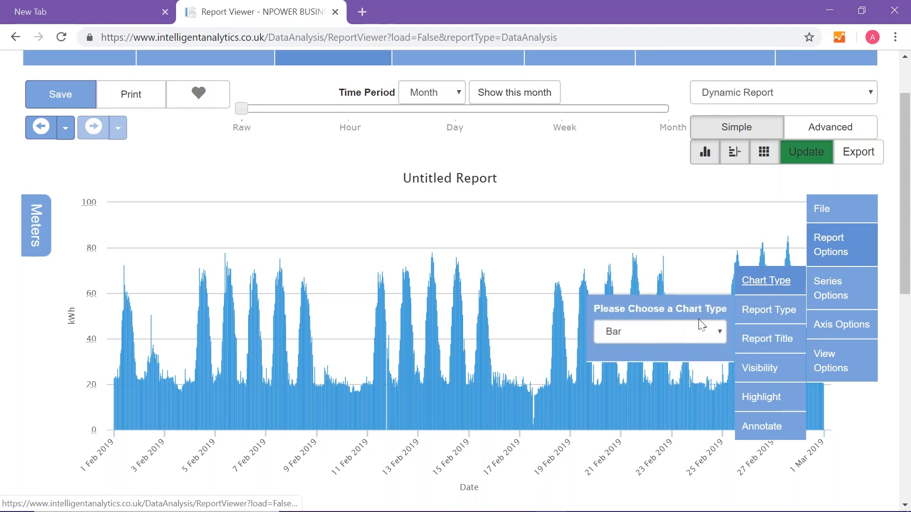
left_click(659, 333)
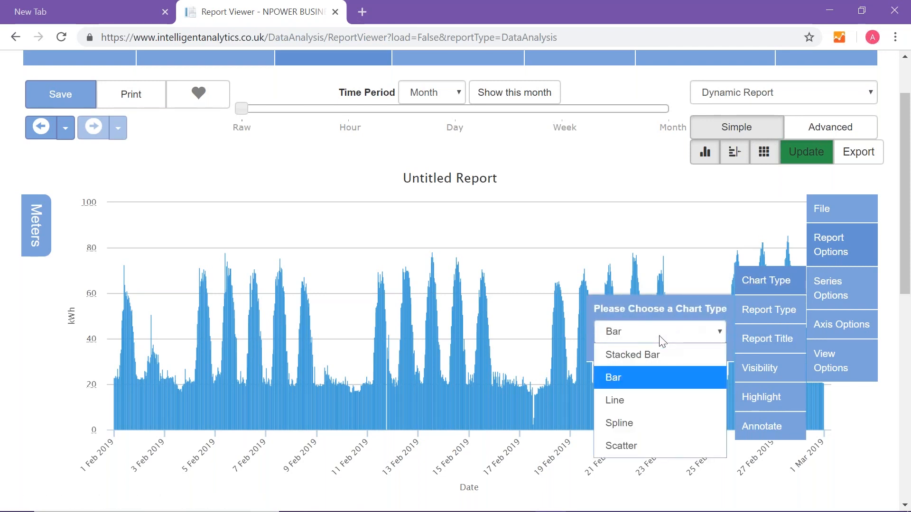
left_click(631, 401)
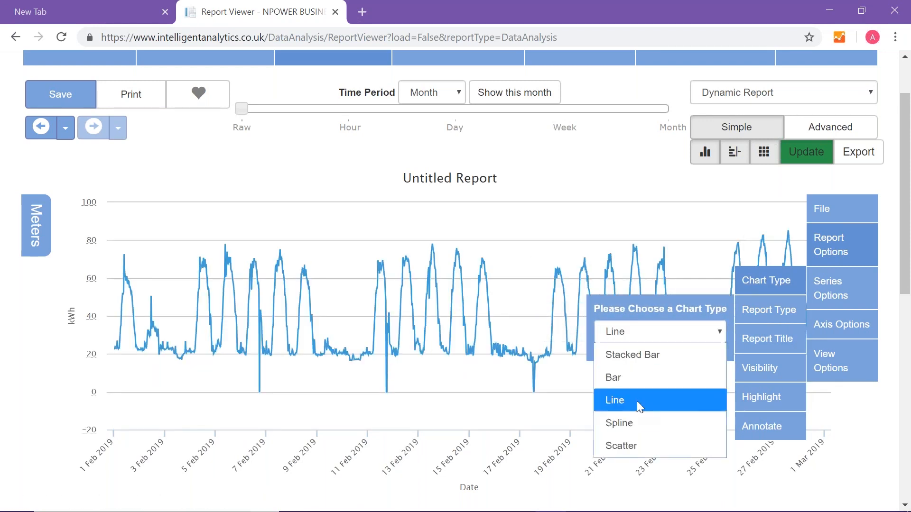
left_click(633, 442)
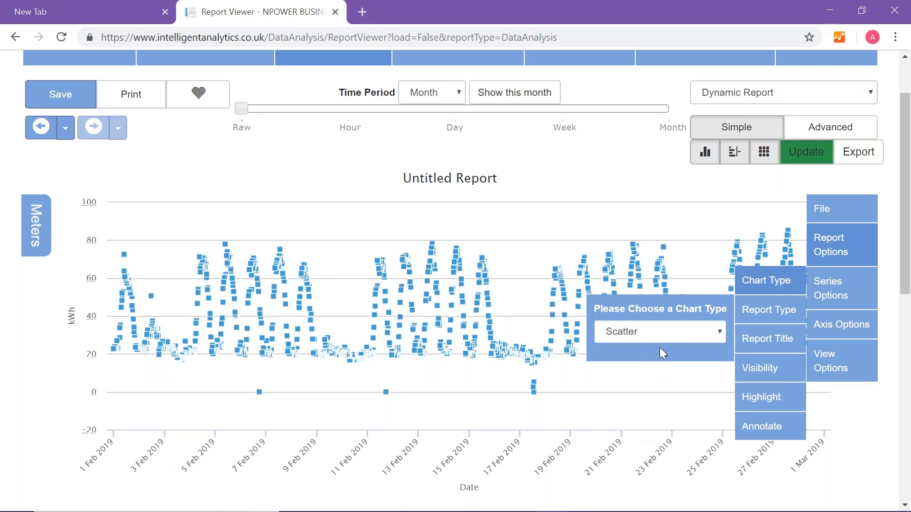
left_click(656, 333)
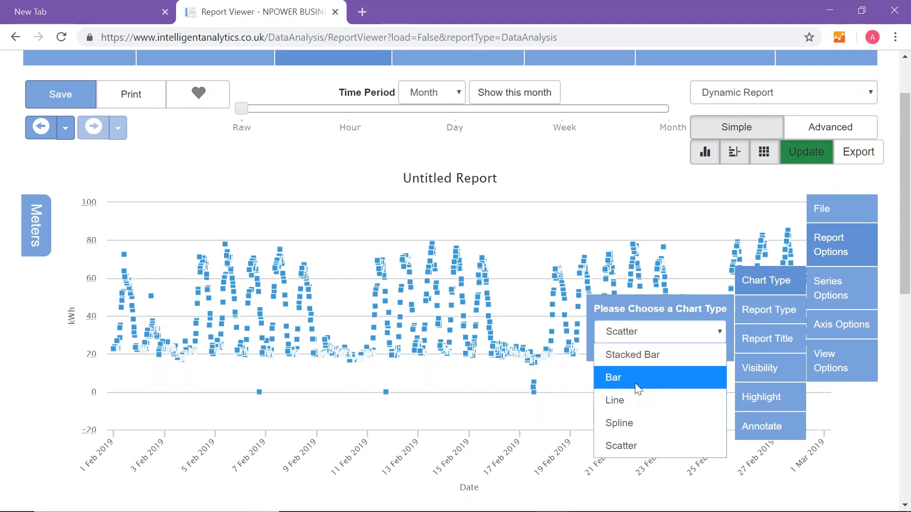
left_click(622, 377)
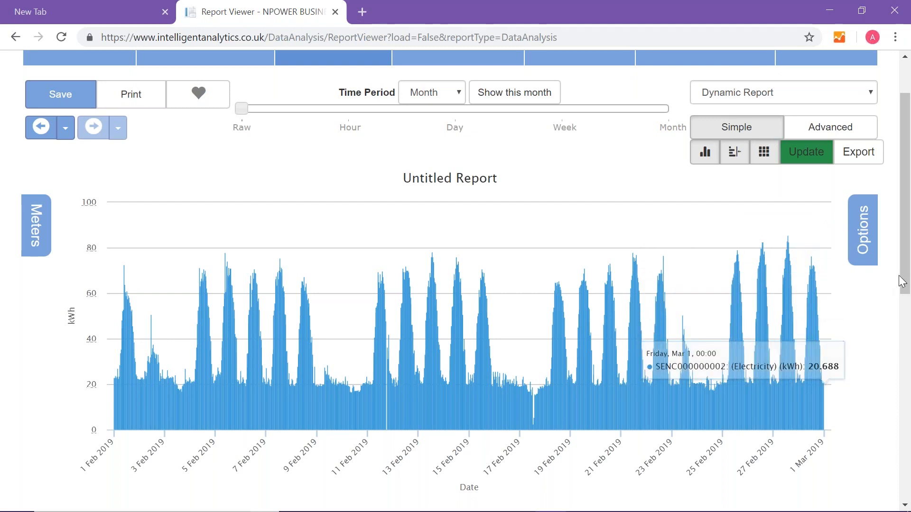
scroll(808, 245, "down", 1)
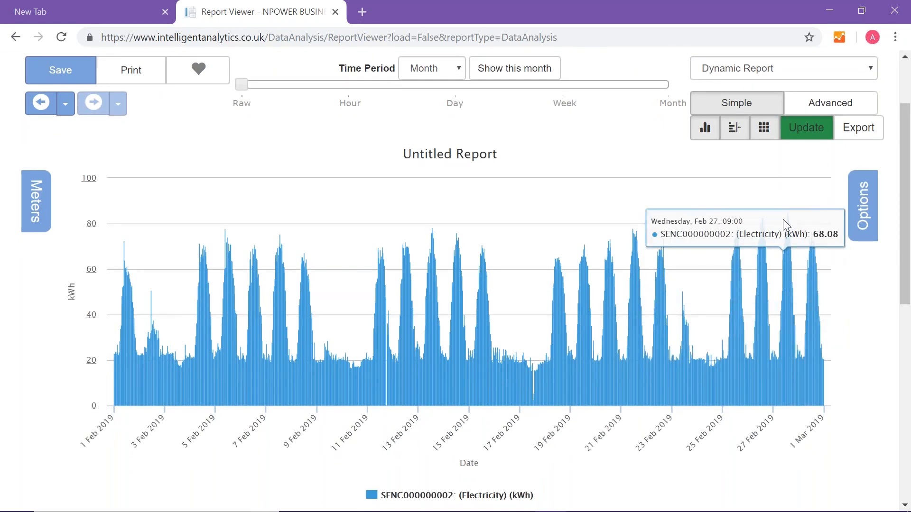
- Draw a box annotation on the chart around the two peaks from about 26 to 28 February 2019
left_click_drag(904, 271, 905, 277)
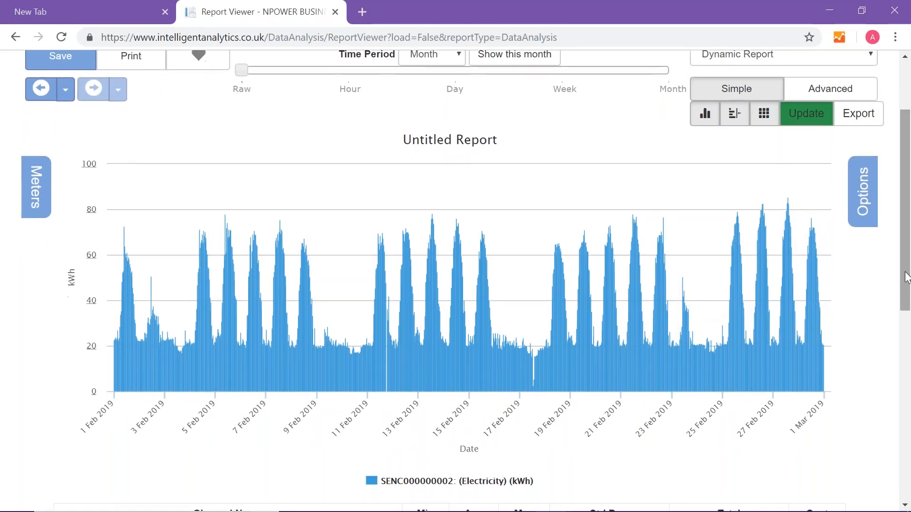
left_click(864, 205)
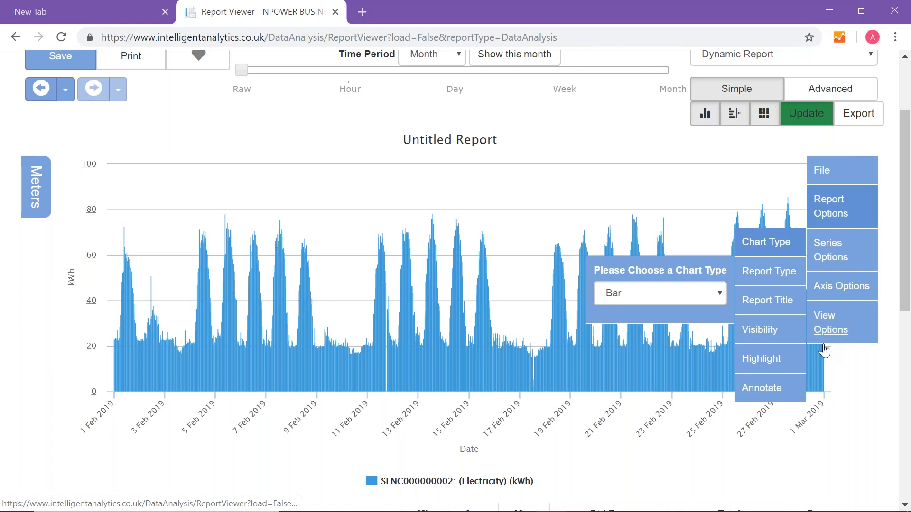
left_click(773, 395)
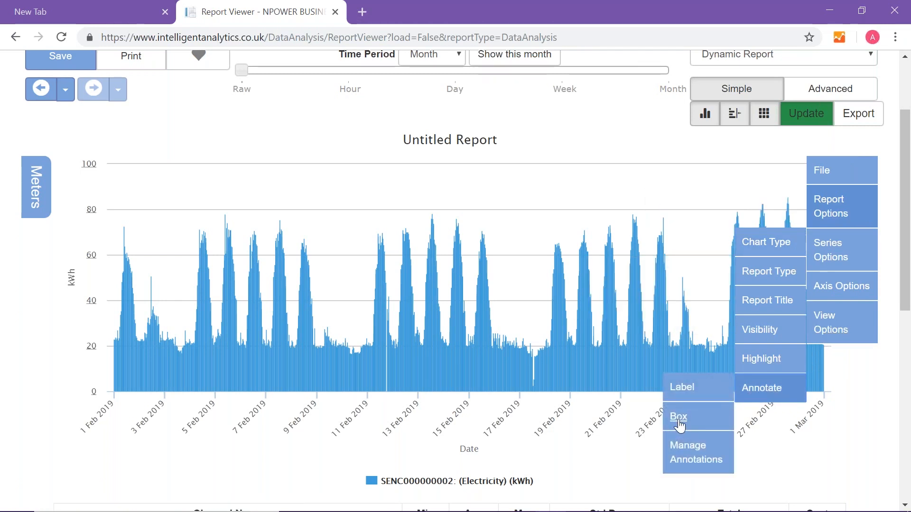
mouse_move(679, 426)
left_click(608, 429)
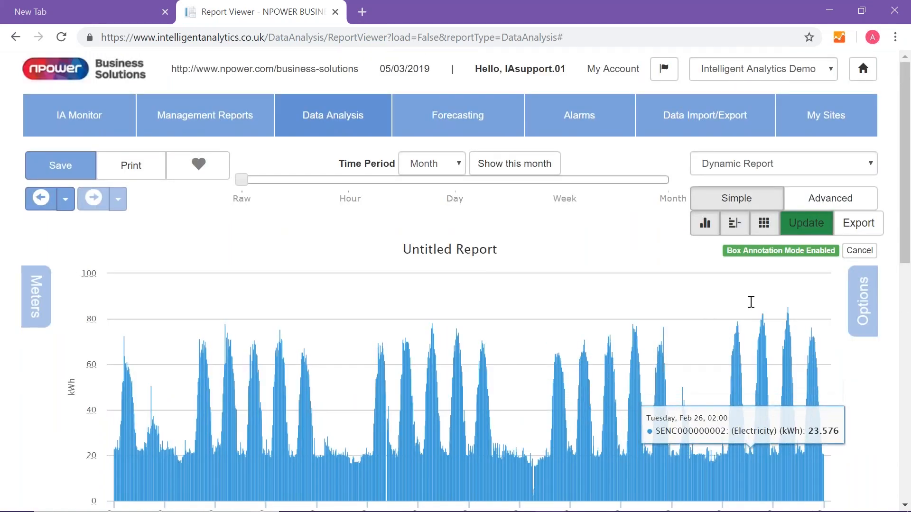
mouse_move(750, 302)
left_mouse_down()
mouse_move(762, 301)
mouse_move(798, 396)
mouse_move(799, 511)
left_mouse_up()
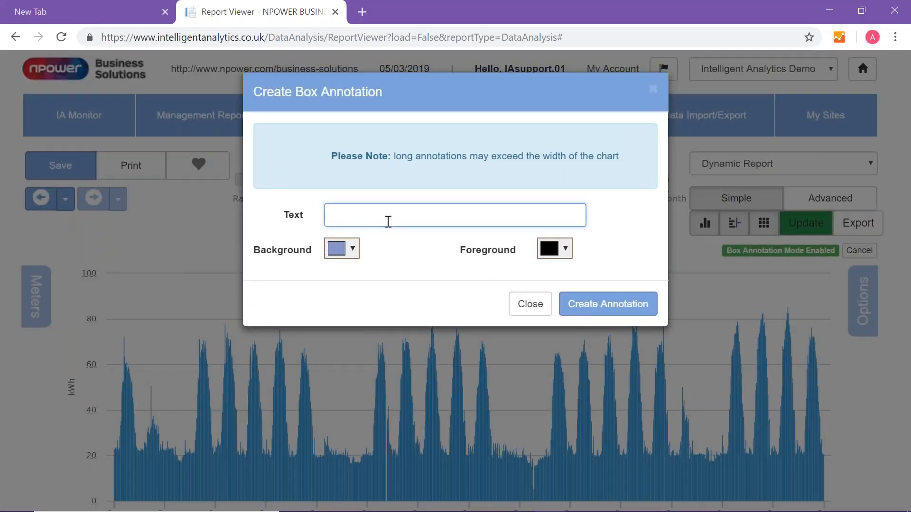
- Create the box annotation with the text "Why the peak?" and a red background
type("Wh")
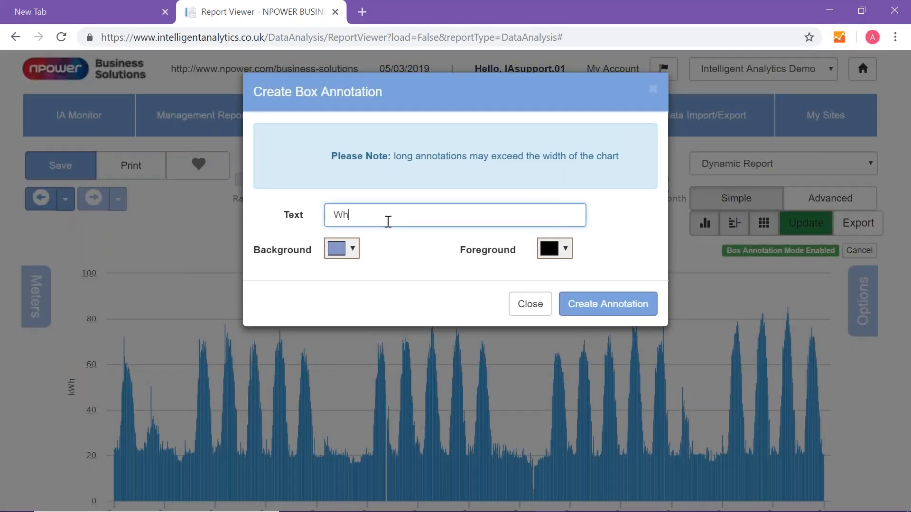
type("y the p")
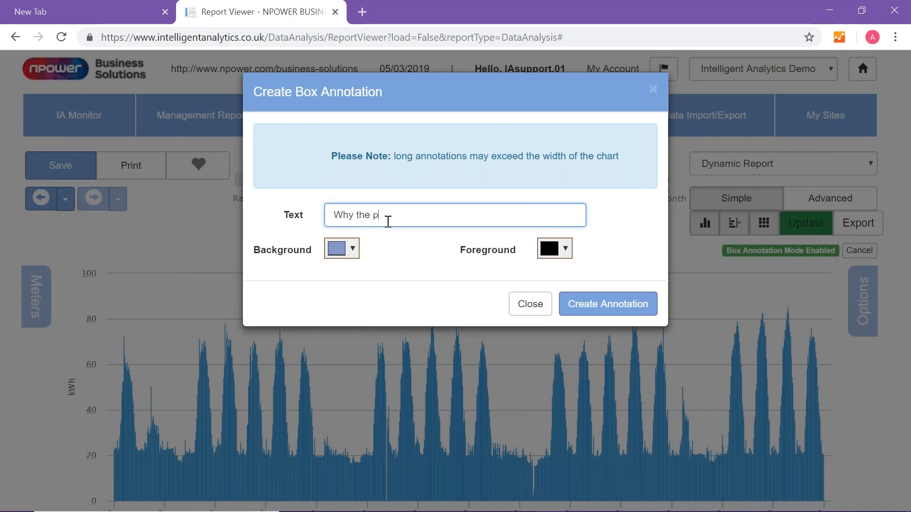
type("eak?")
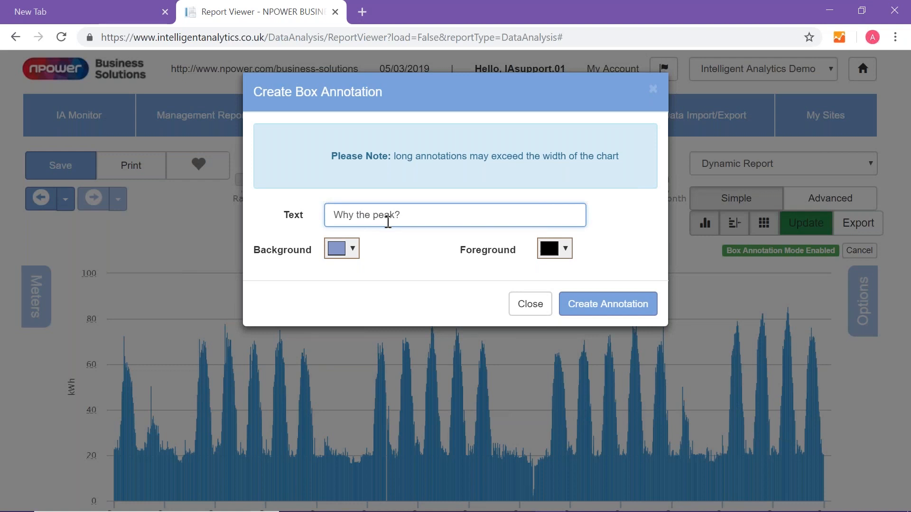
left_click(355, 252)
left_click(382, 276)
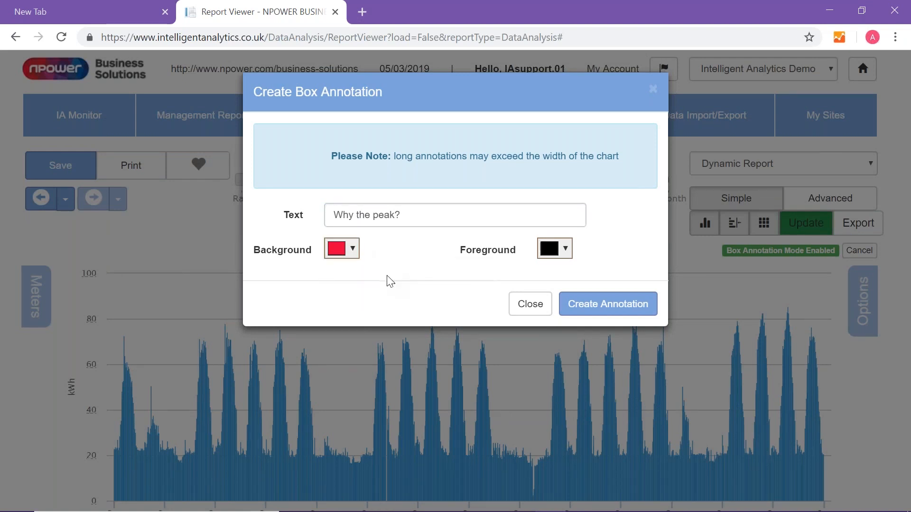
left_click(602, 308)
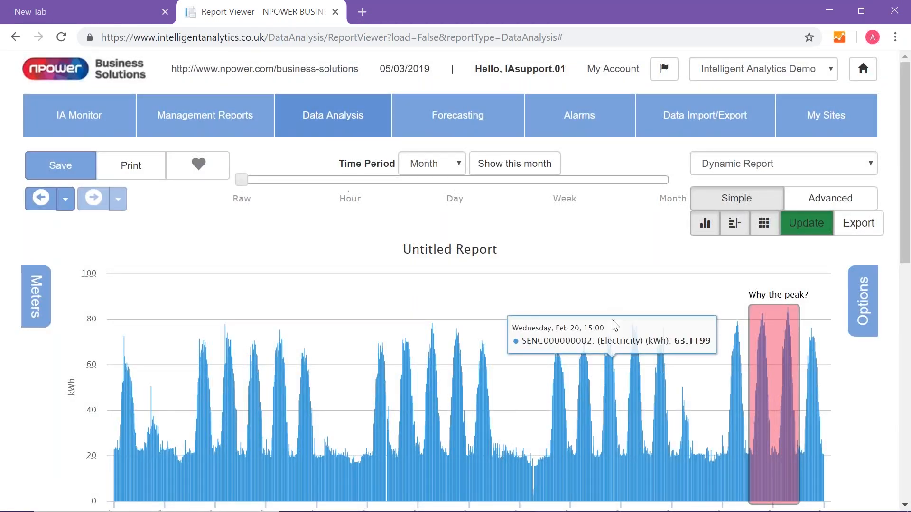
- Set the report's visibility so that it is visible to others in the site
left_click(869, 306)
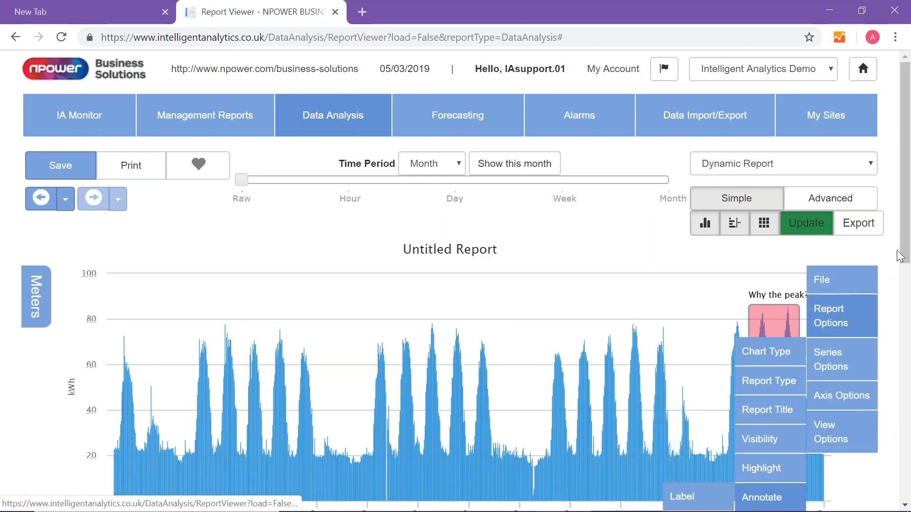
left_click_drag(906, 257, 907, 303)
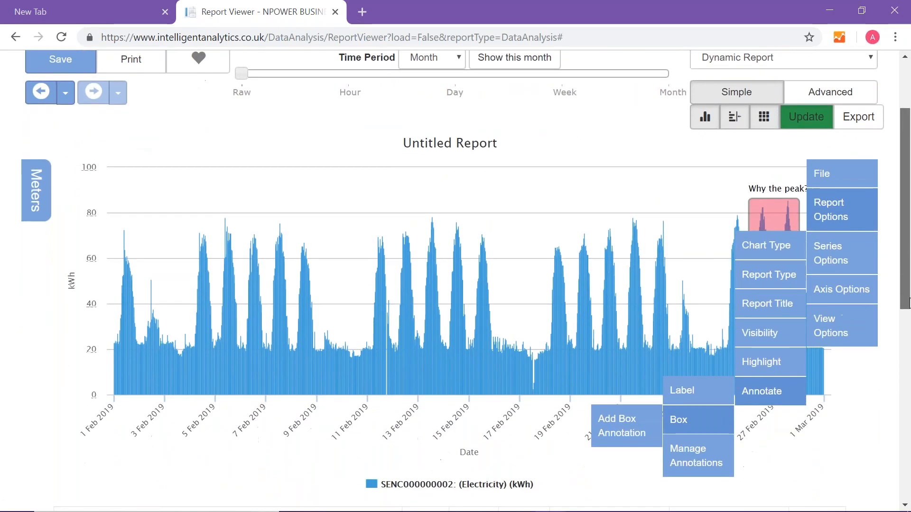
left_click(855, 212)
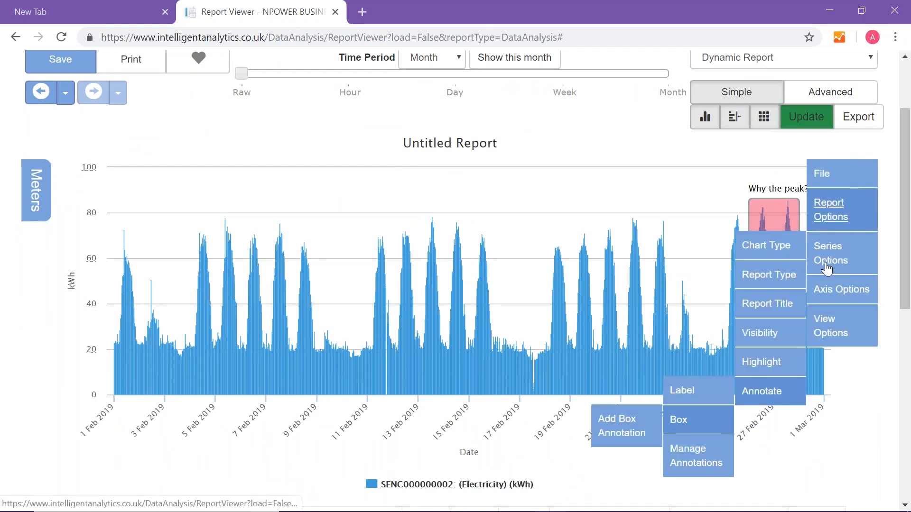
left_click(759, 334)
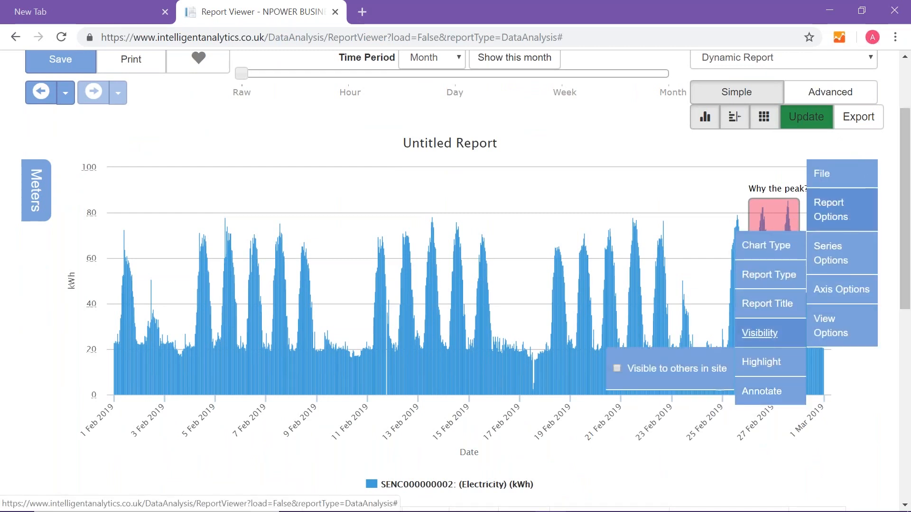
left_click(616, 368)
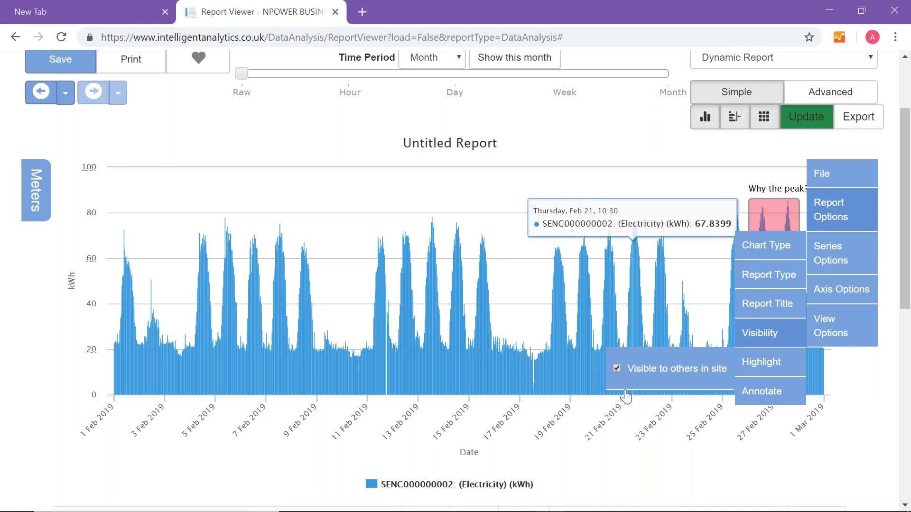
left_click(631, 436)
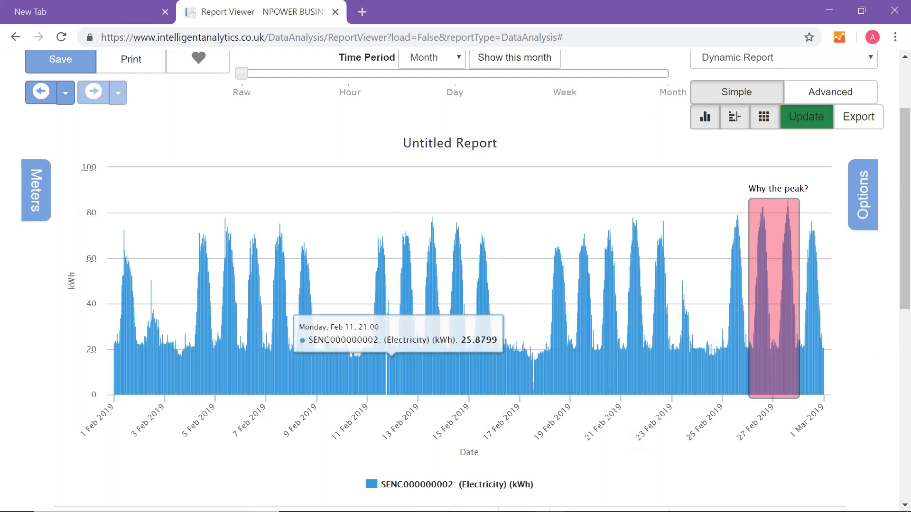
- Change the report title to "Demo HH kWh report"
left_click(436, 144)
left_click(463, 188)
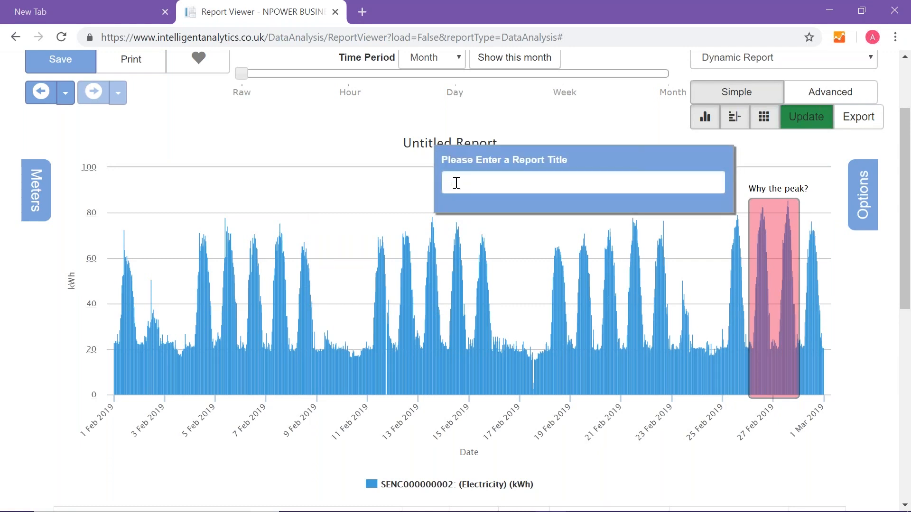
type("Demo")
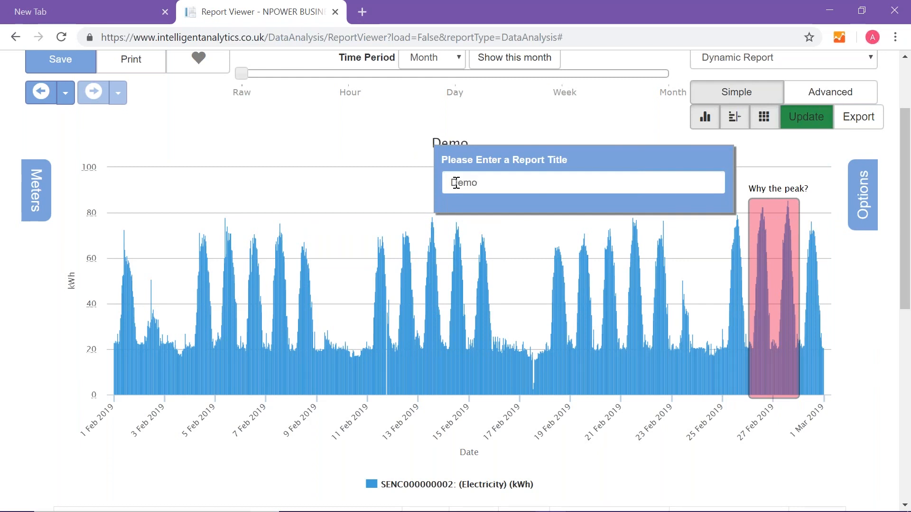
type(" HH k")
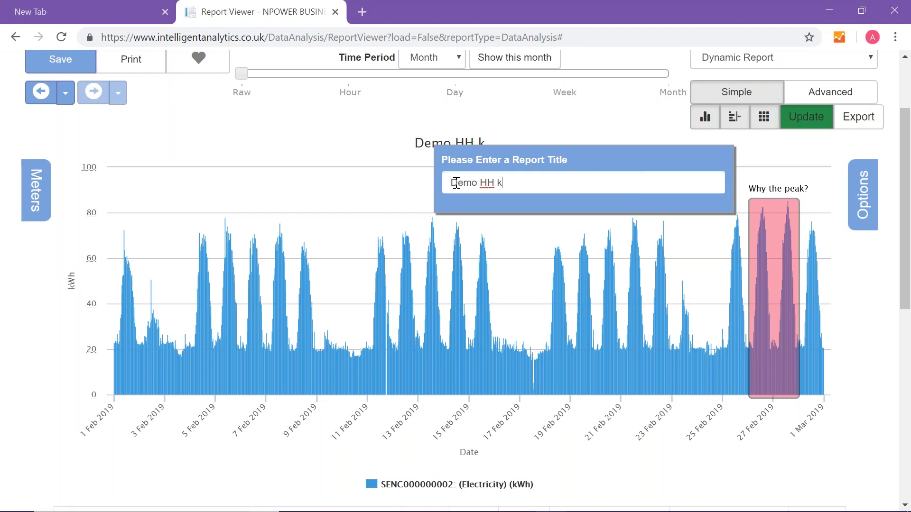
type("wWh report")
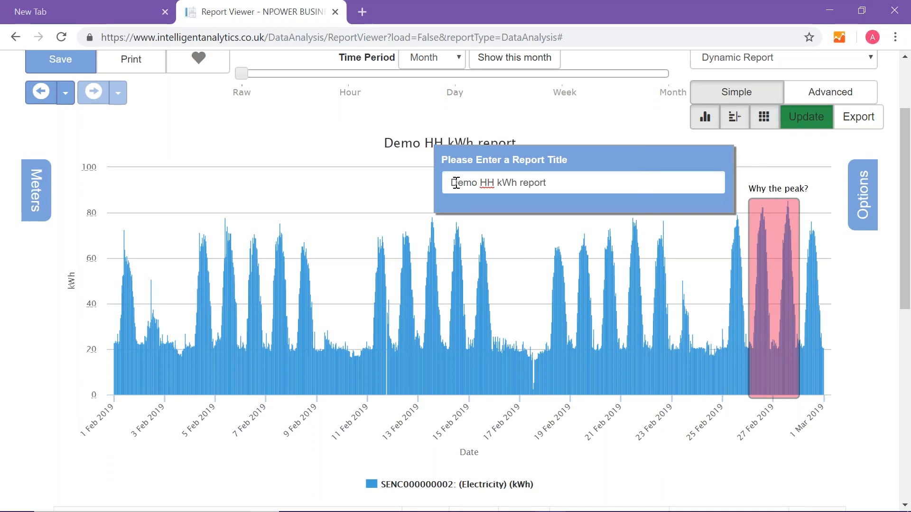
key("Return")
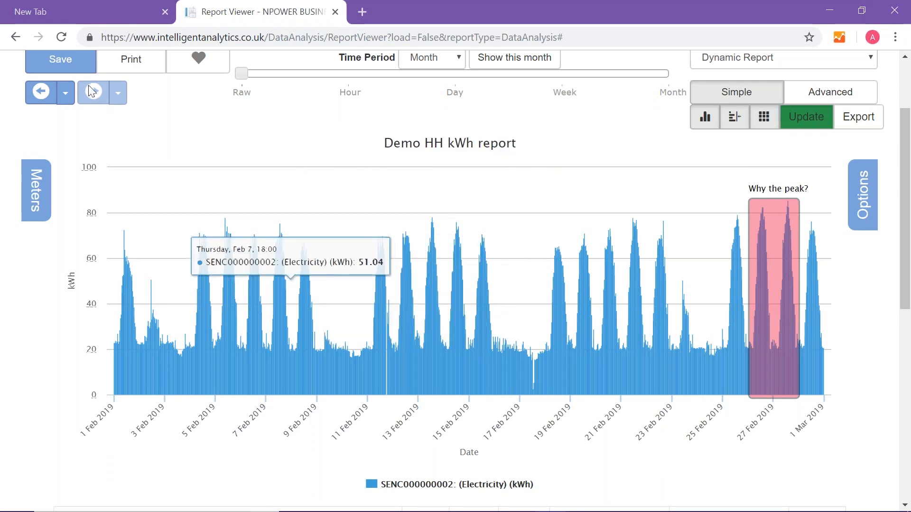
- Save the report under the name "Demo HH kWh report"
left_click(74, 64)
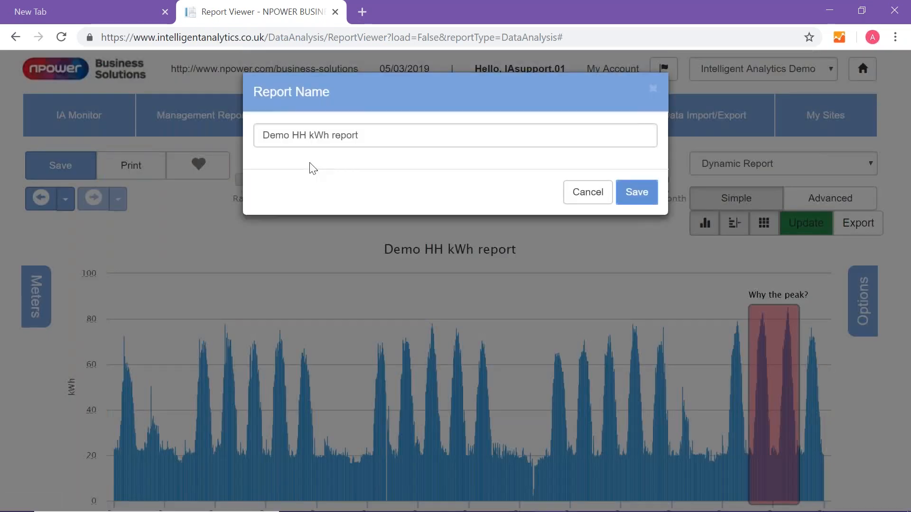
left_click(644, 194)
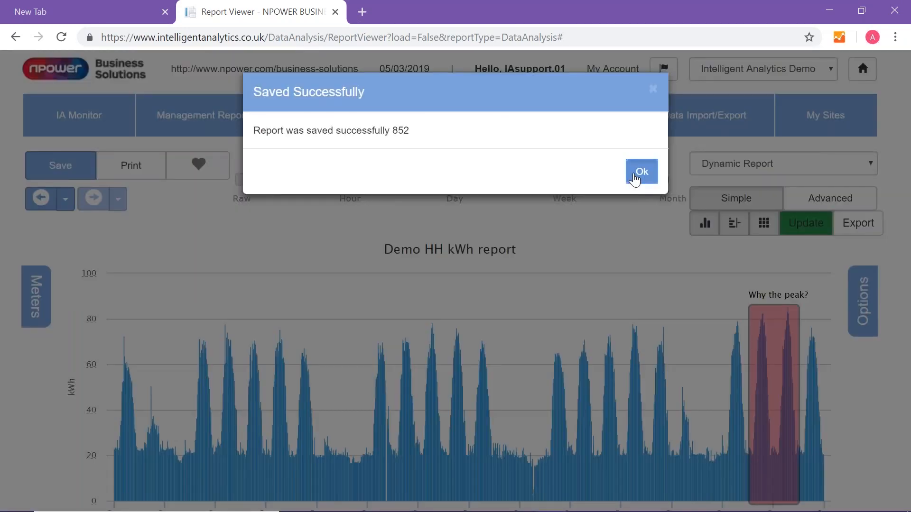
left_click(636, 180)
- Export the saved Demo HH kWh report
scroll(622, 218, "down", 1)
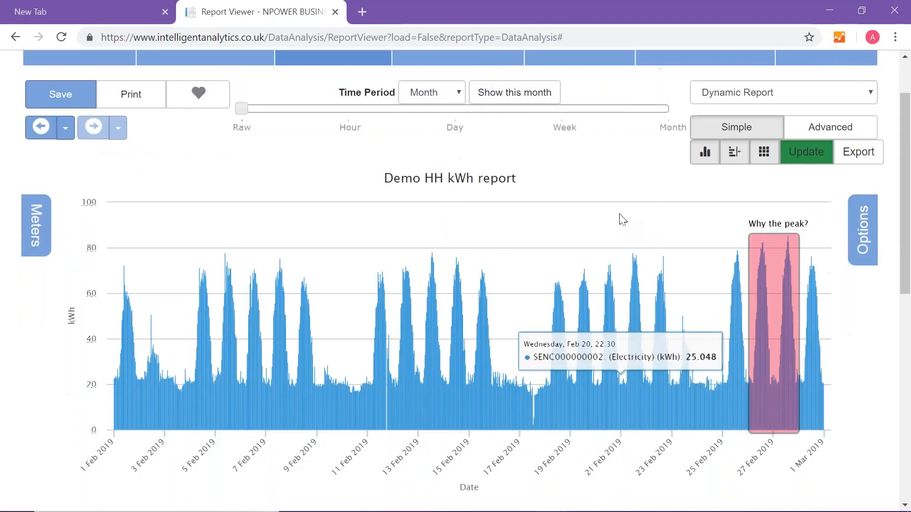
scroll(622, 219, "down", 1)
scroll(622, 218, "up", 1)
scroll(622, 218, "down", 2)
scroll(611, 220, "up", 3)
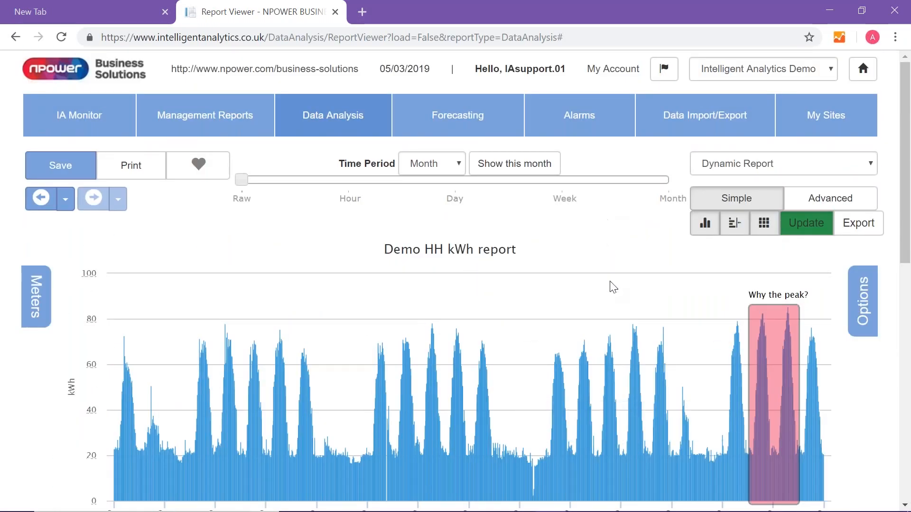
left_click(867, 231)
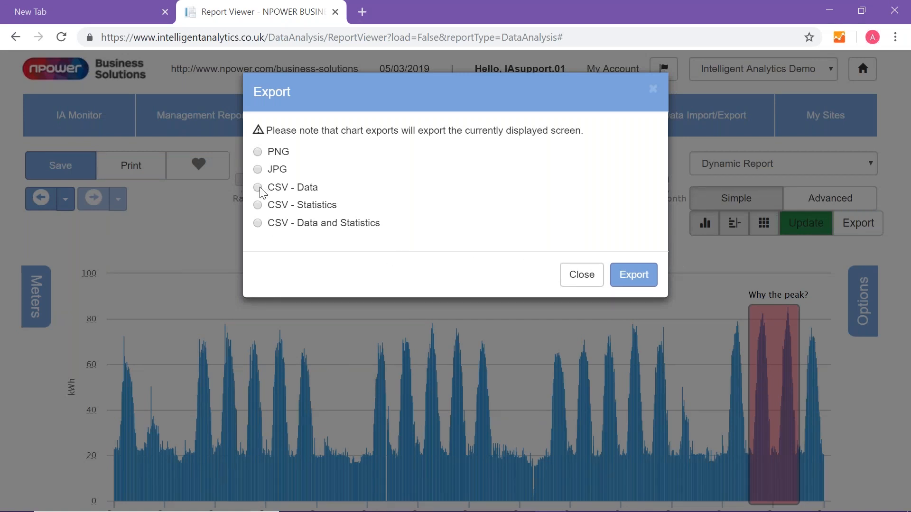
left_click(630, 280)
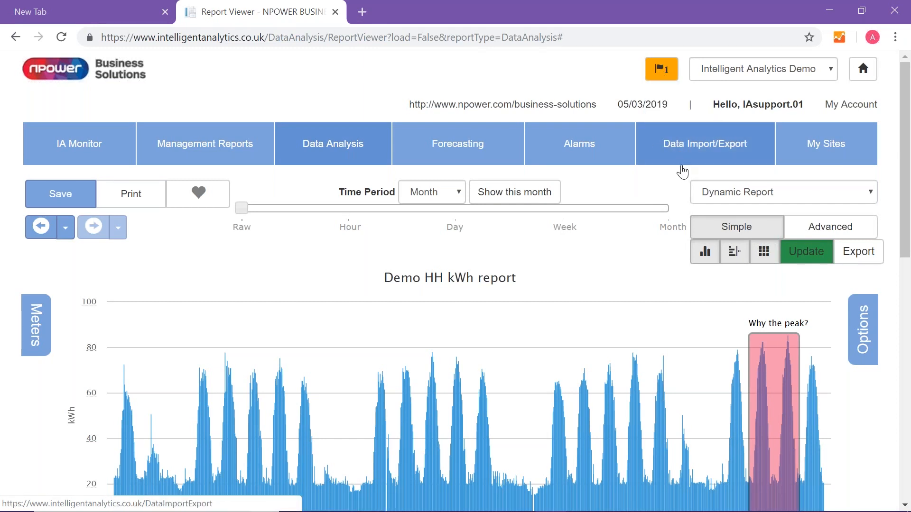
- Set the readings table below the chart to show 100 records per page
scroll(682, 172, "down", 2)
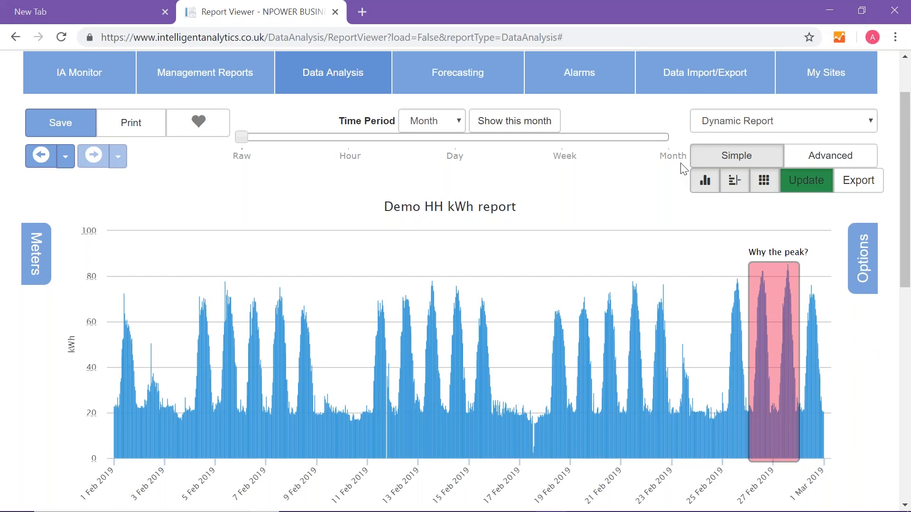
scroll(683, 169, "down", 10)
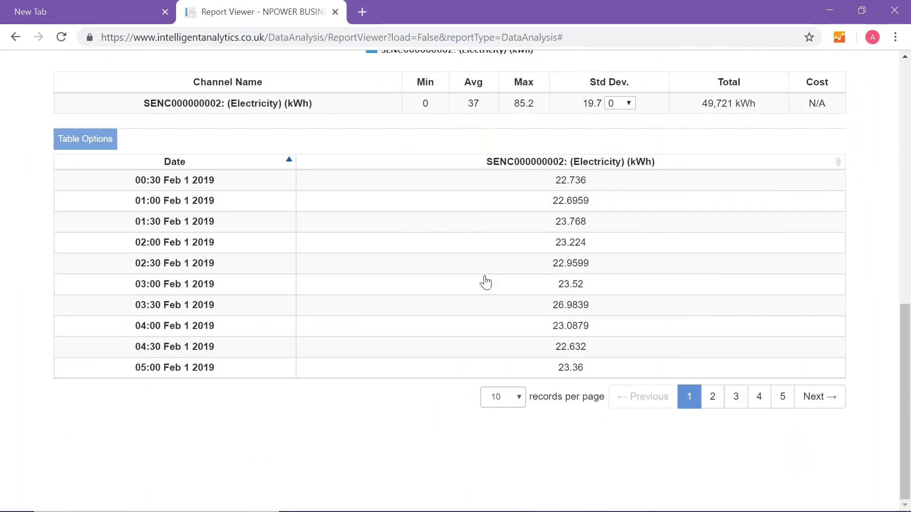
scroll(484, 283, "up", 1)
scroll(484, 281, "down", 1)
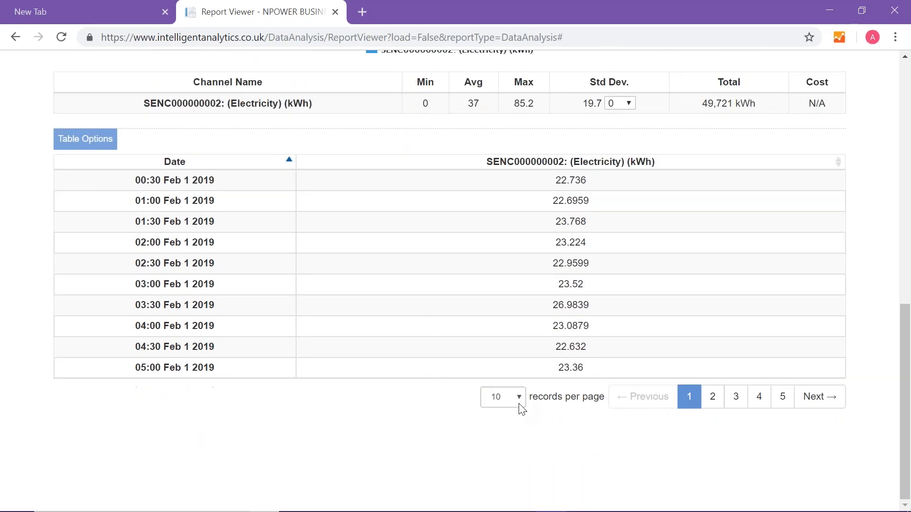
left_click(520, 403)
left_click(500, 488)
- Look through the half-hourly electricity readings in the lengthened table
scroll(510, 350, "down", 16)
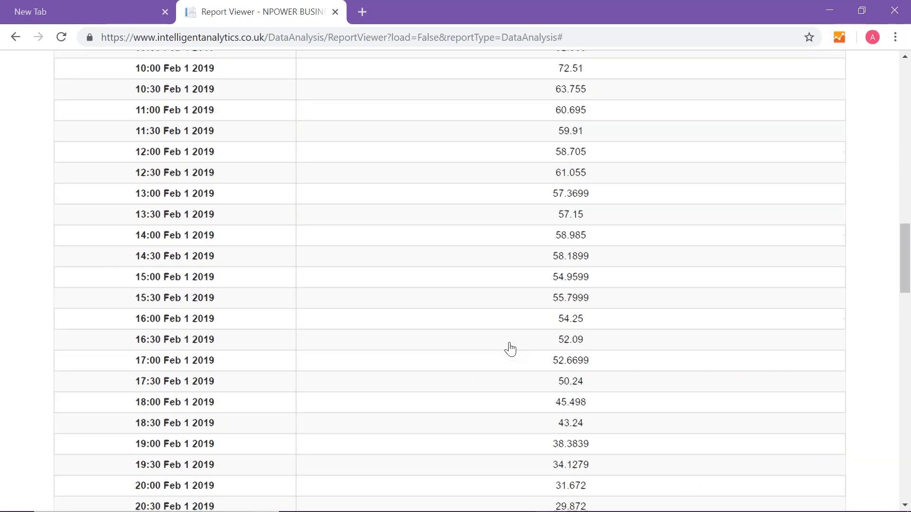
scroll(511, 350, "down", 5)
scroll(510, 350, "up", 18)
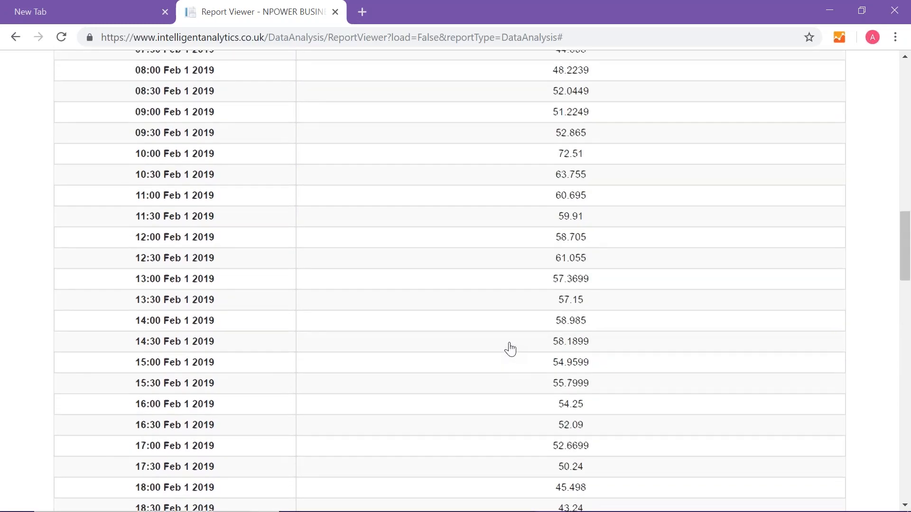
scroll(511, 349, "up", 8)
scroll(511, 350, "down", 14)
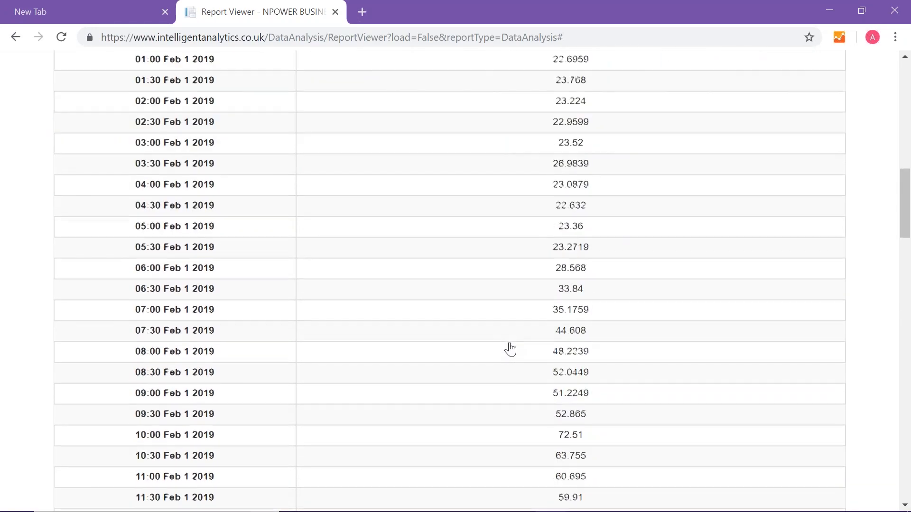
scroll(510, 350, "down", 20)
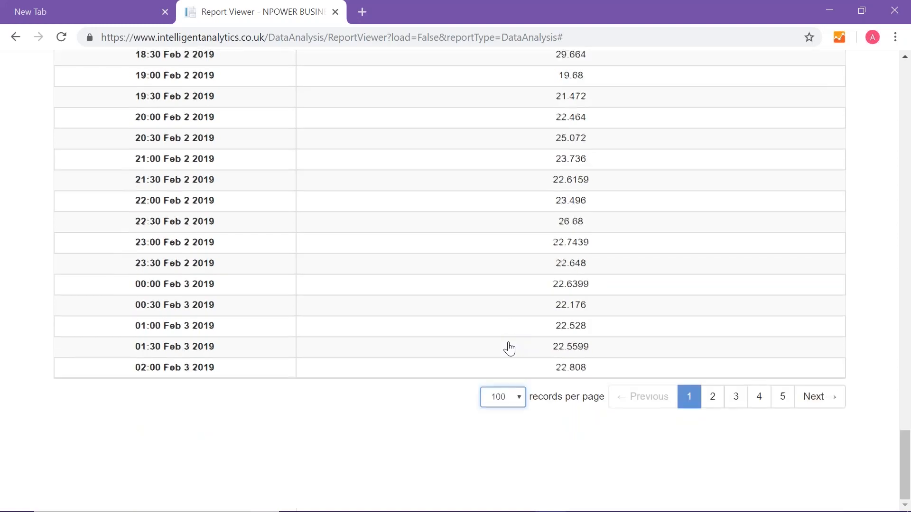
scroll(509, 349, "up", 20)
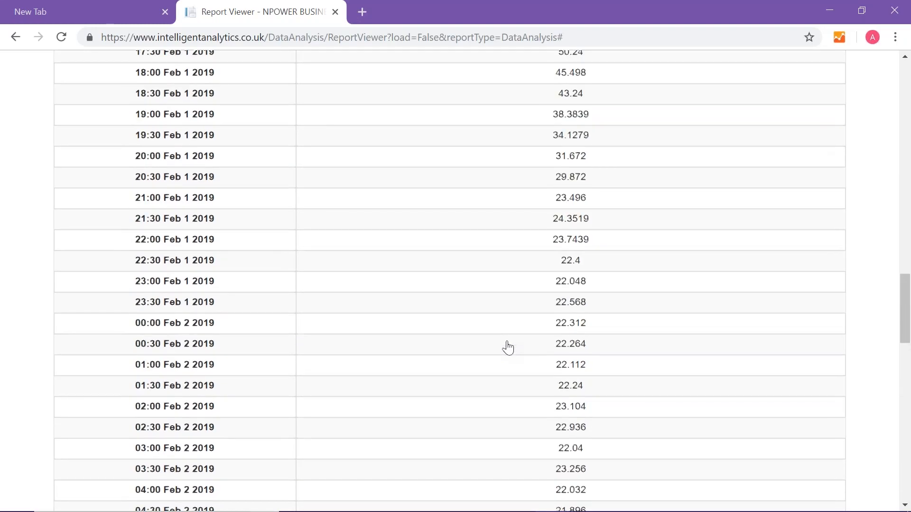
- Download the completed CSV readings export from the export notifications and open the file in Excel
scroll(506, 349, "up", 15)
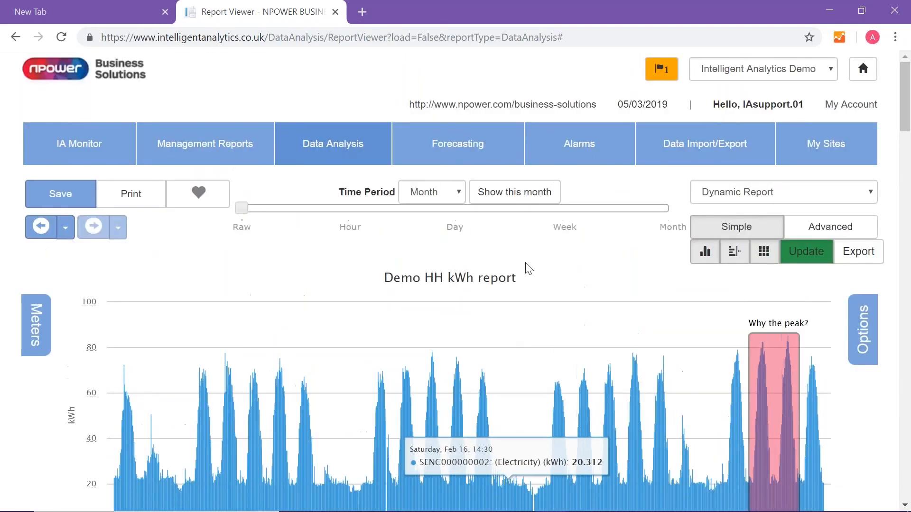
left_click(663, 69)
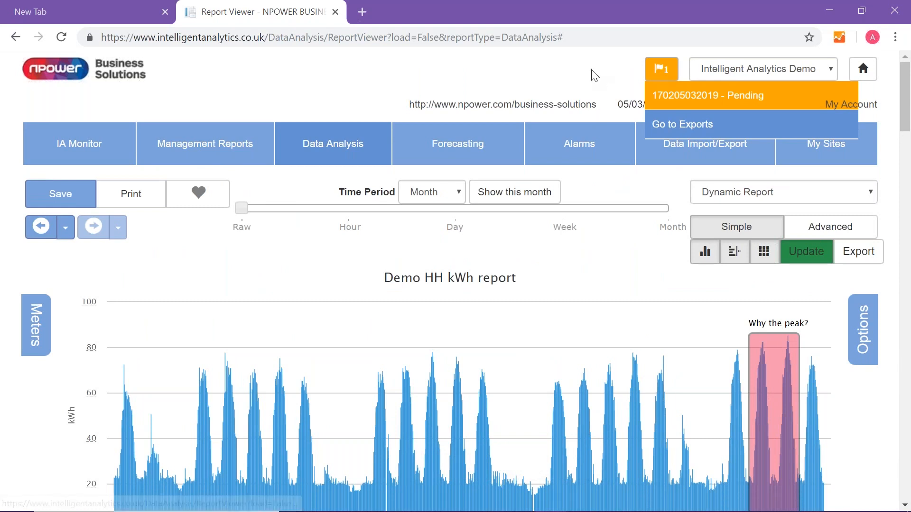
left_click(666, 76)
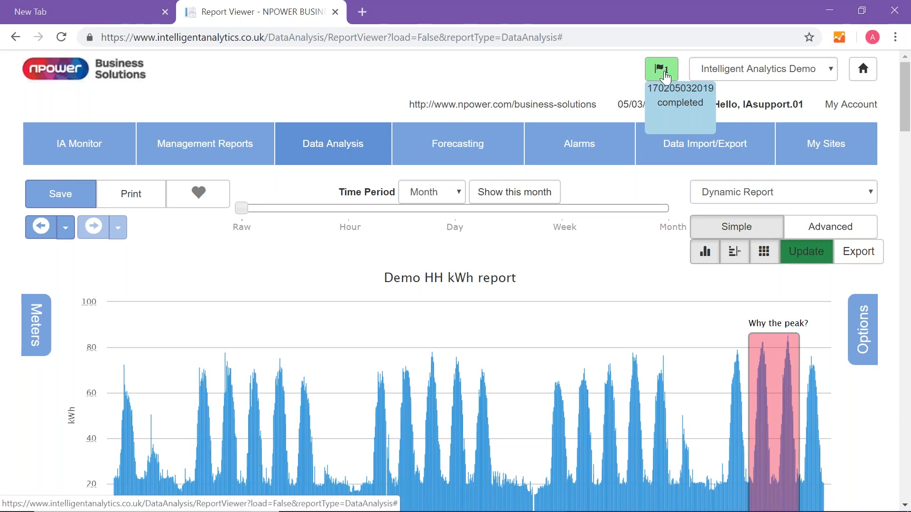
left_click(666, 76)
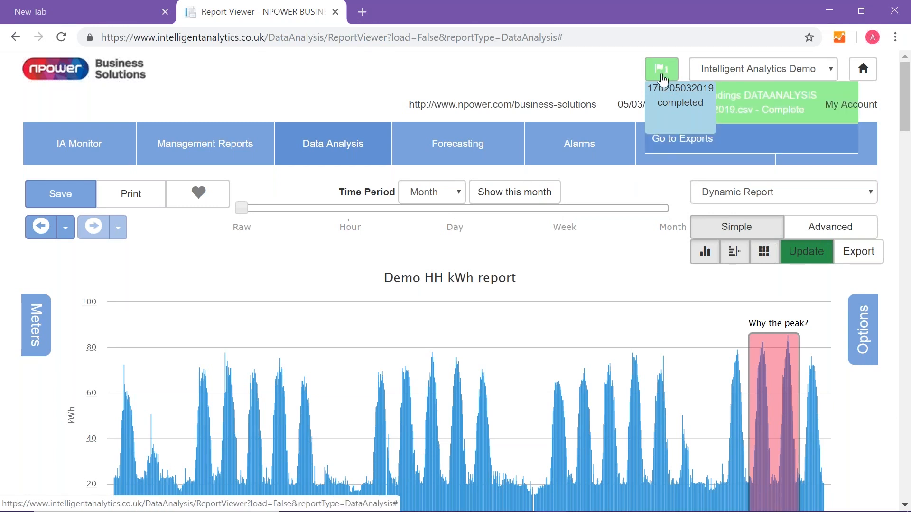
left_click(770, 114)
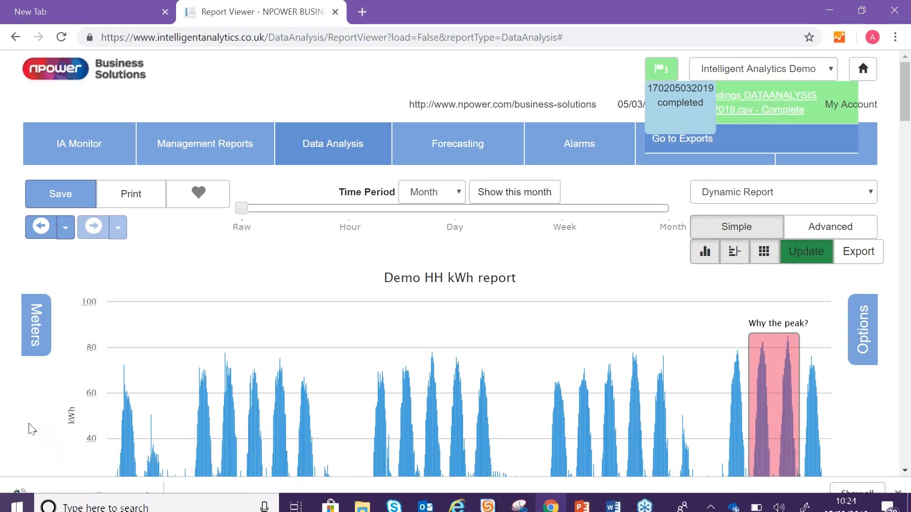
left_click(48, 498)
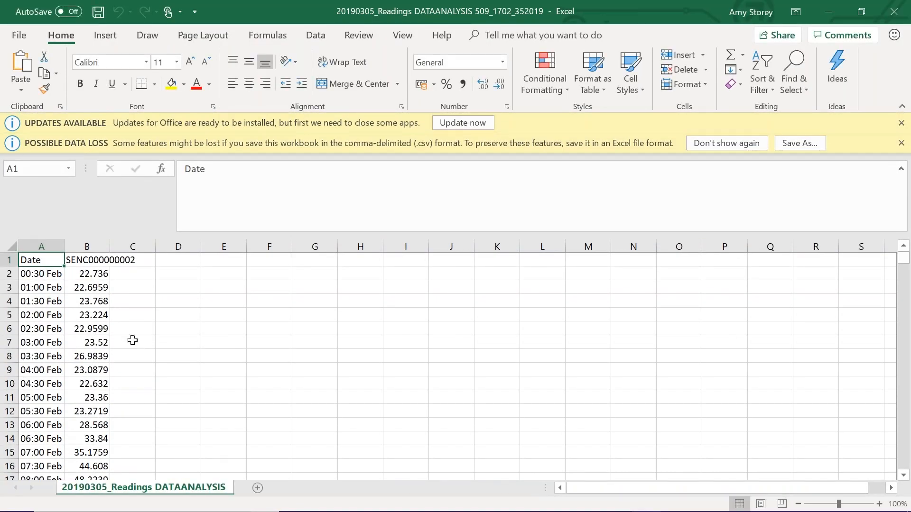
- Look through the exported half-hourly readings in the spreadsheet, then close the workbook
scroll(132, 339, "down", 6)
scroll(133, 338, "down", 1)
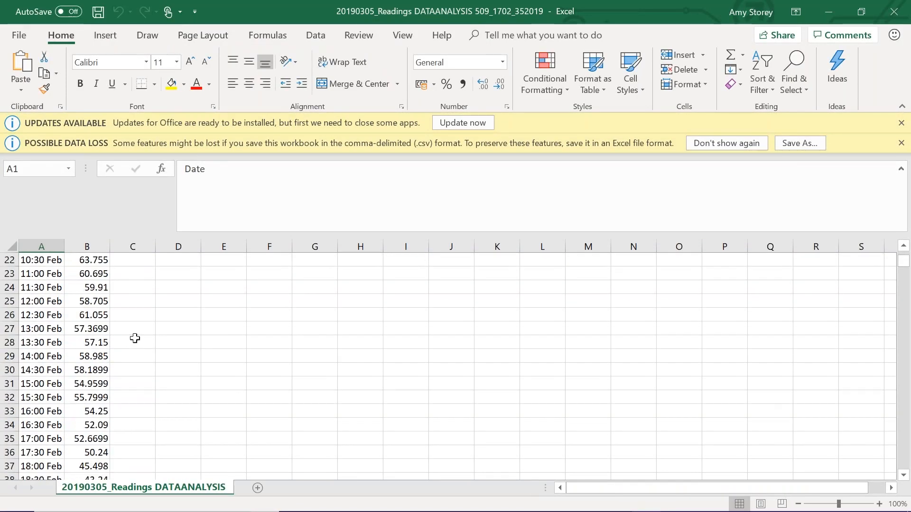
scroll(70, 399, "down", 3)
scroll(70, 380, "up", 10)
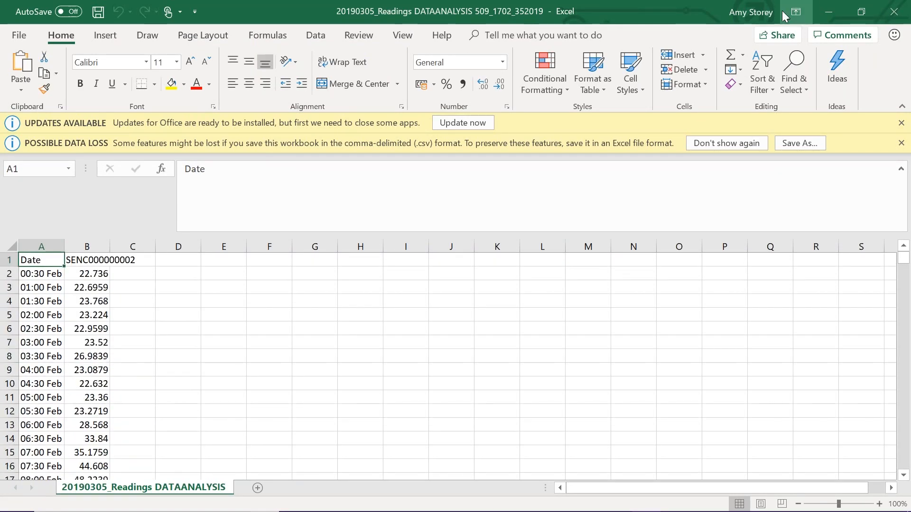
left_click(892, 8)
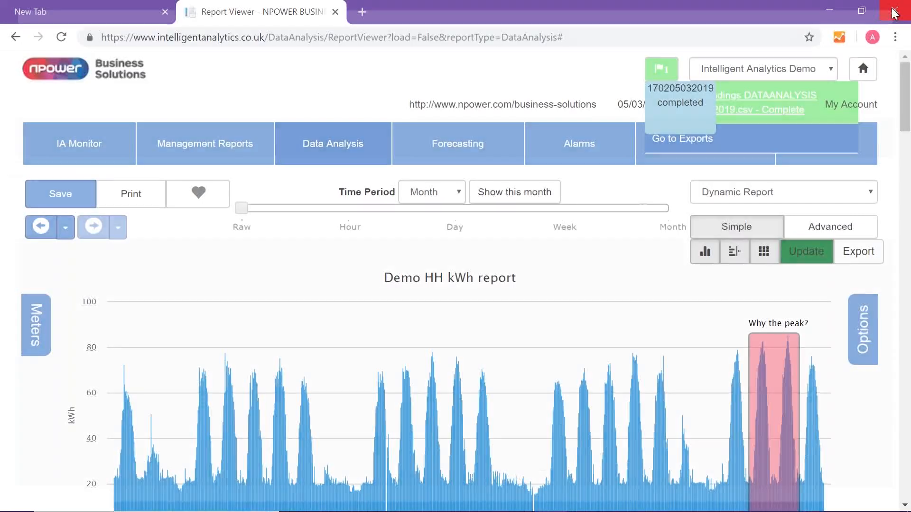
- Create an overlay report from the current report, starting the Overlay Wizard with the existing Electricity (kWh) channel
key("ctrl+plus")
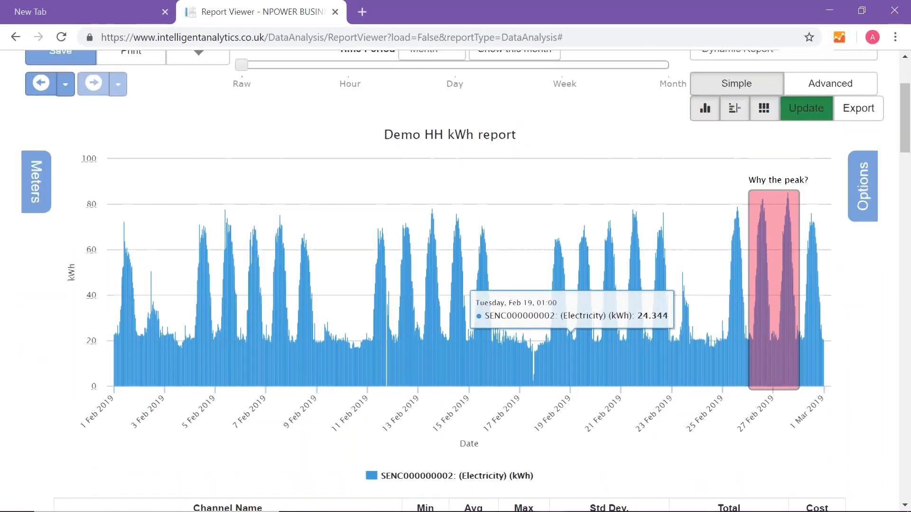
scroll(616, 308, "down", 2)
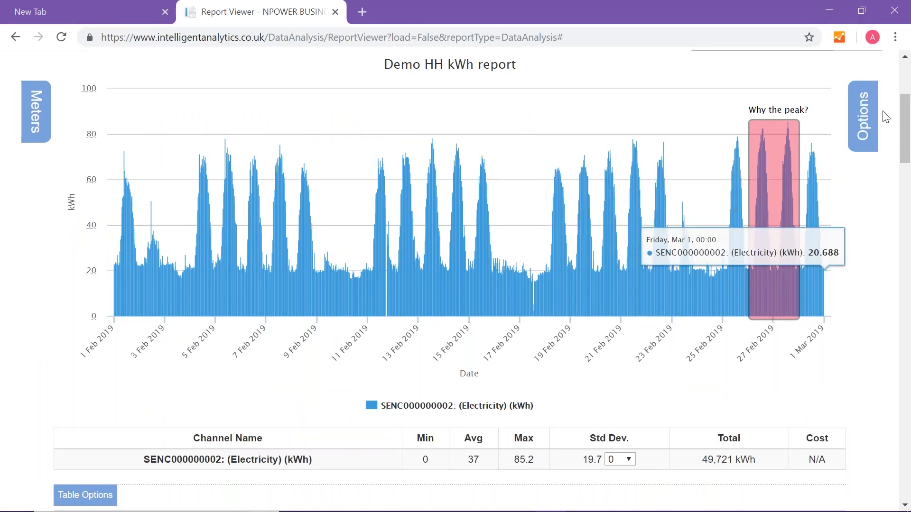
left_click(862, 116)
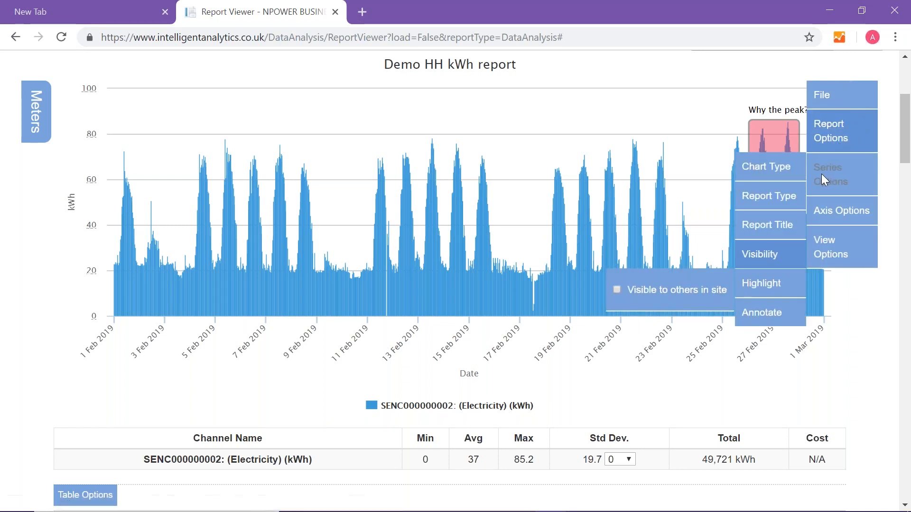
left_click(770, 198)
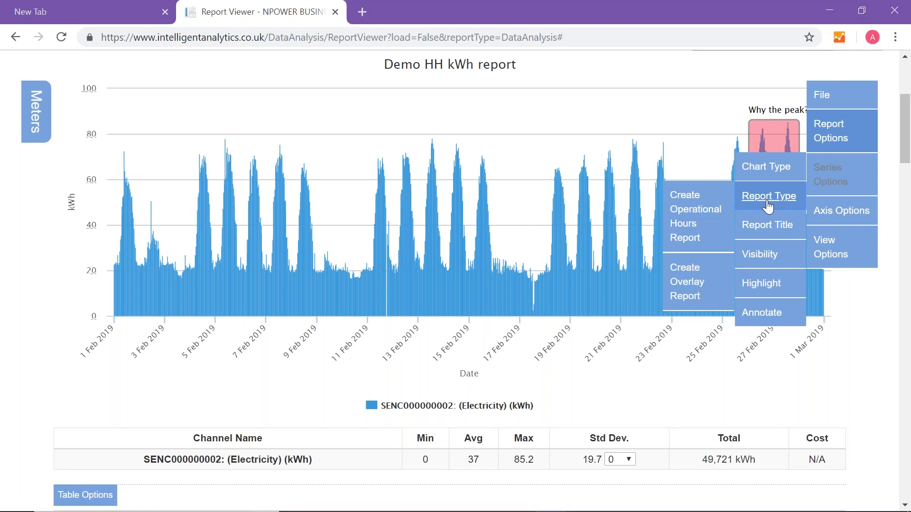
left_click(690, 283)
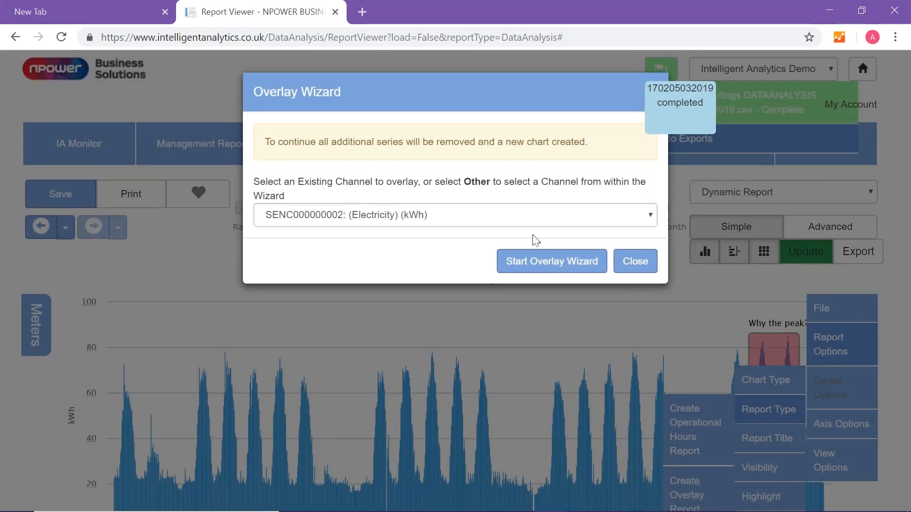
left_click(464, 215)
left_click(465, 216)
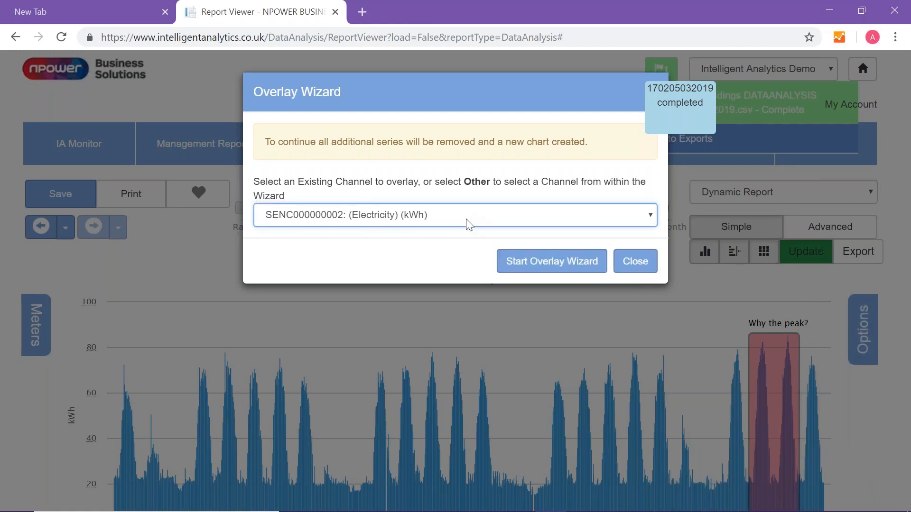
left_click(554, 270)
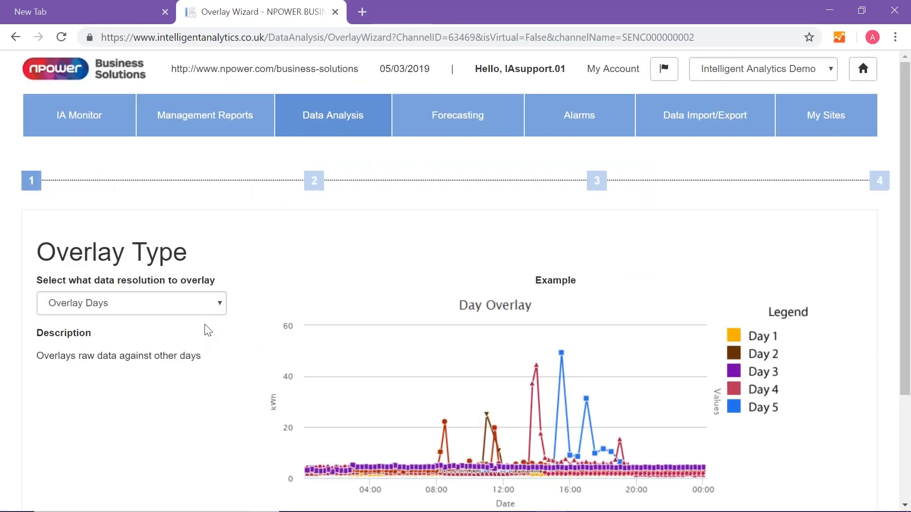
- Set the overlay type to Overlay Years and keep the preselected meter, continuing to the overlay range
left_click(220, 303)
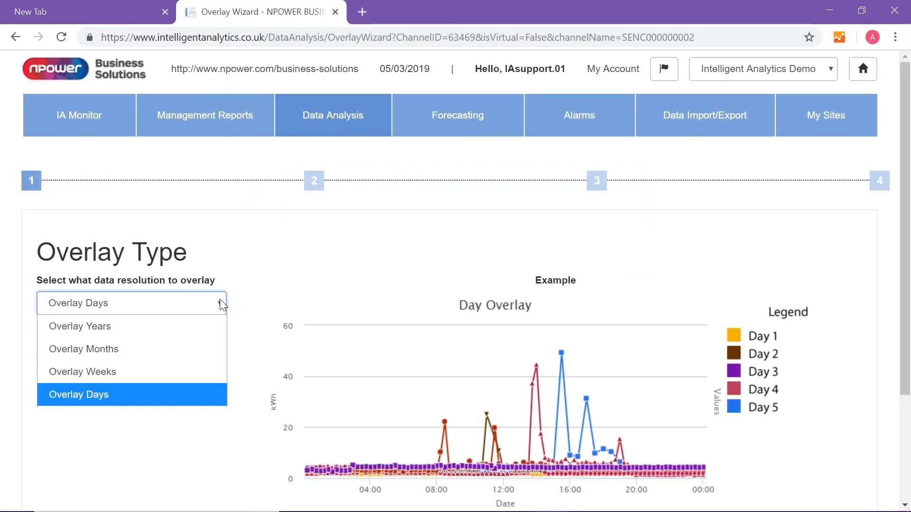
left_click(186, 327)
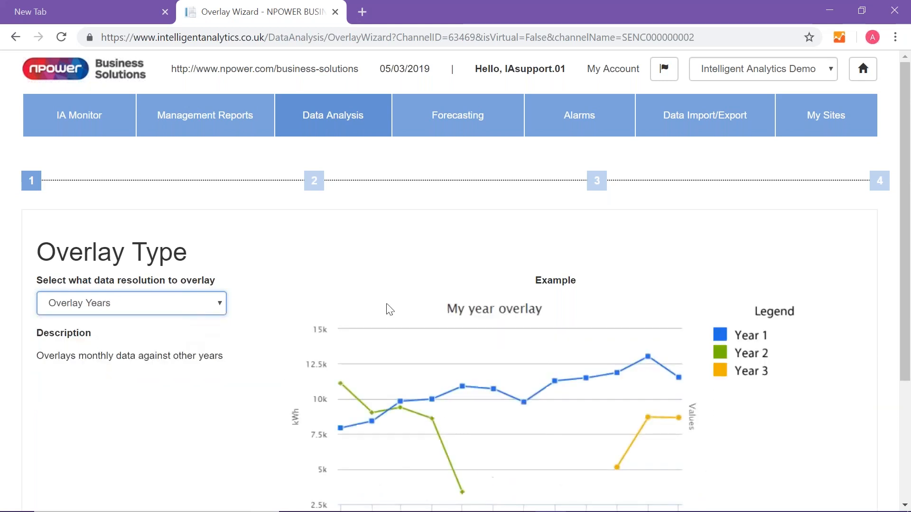
scroll(387, 309, "down", 4)
left_click(856, 417)
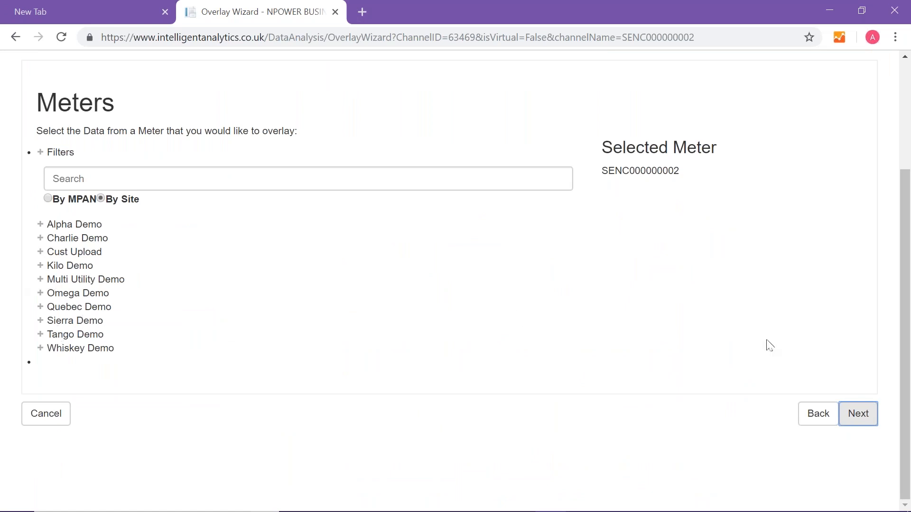
left_click(858, 420)
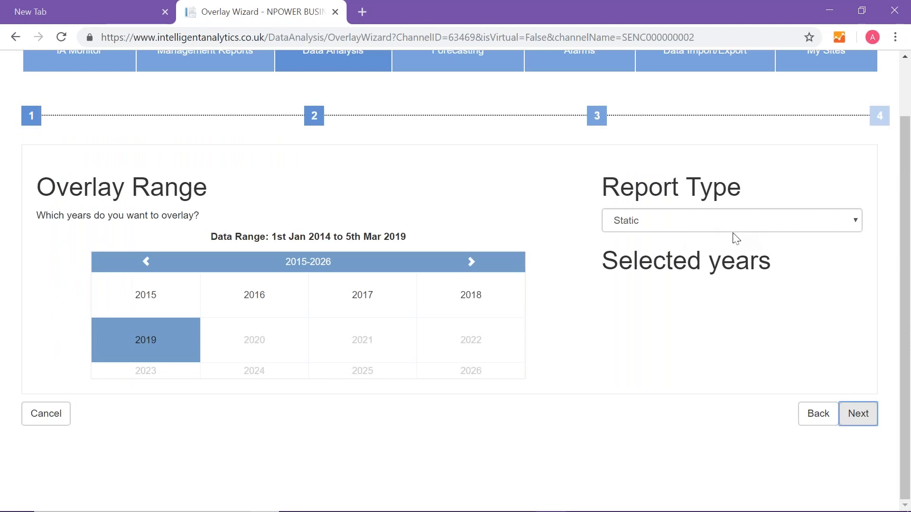
- Make the overlay report Dynamic, select the years 2017 and 2018, and continue to the summary
left_click(710, 231)
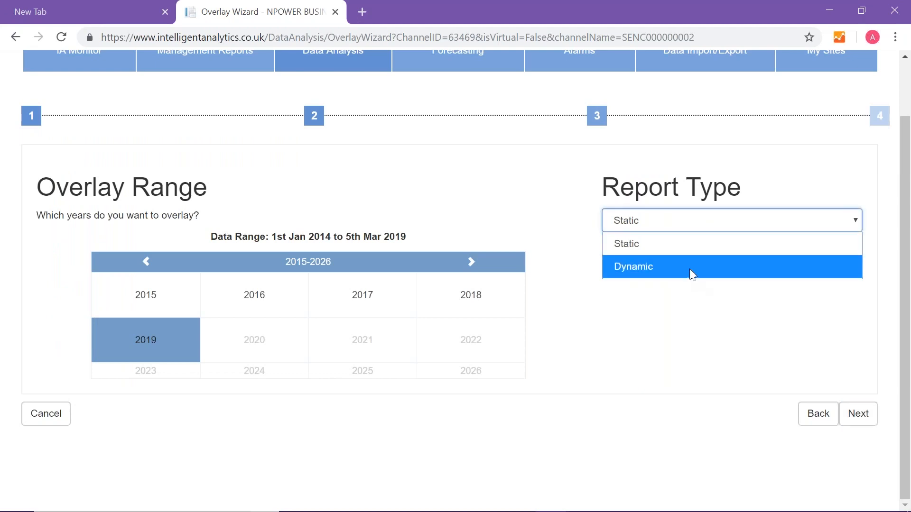
left_click(687, 266)
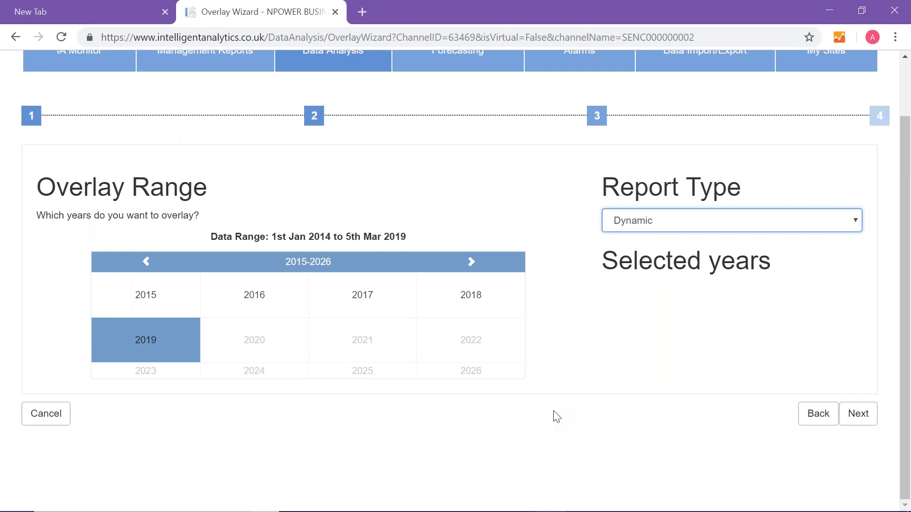
left_click(357, 302)
left_click(481, 301)
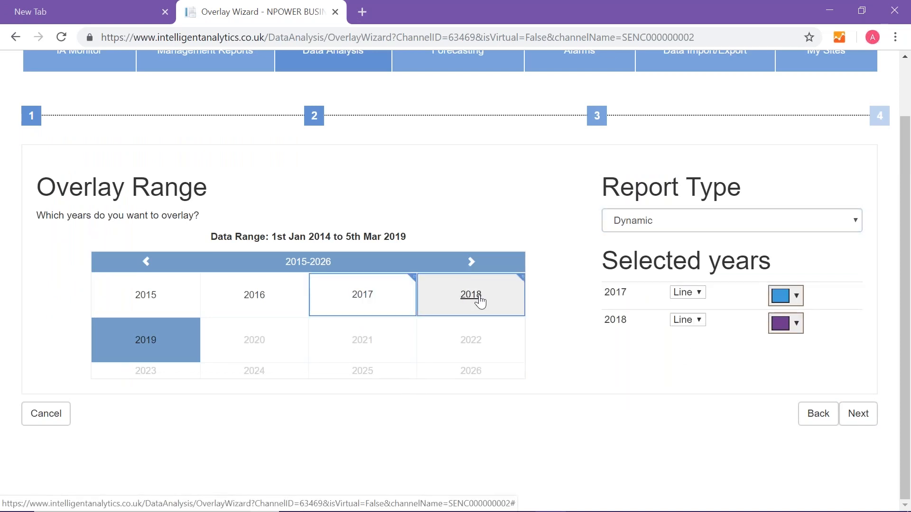
left_click(862, 418)
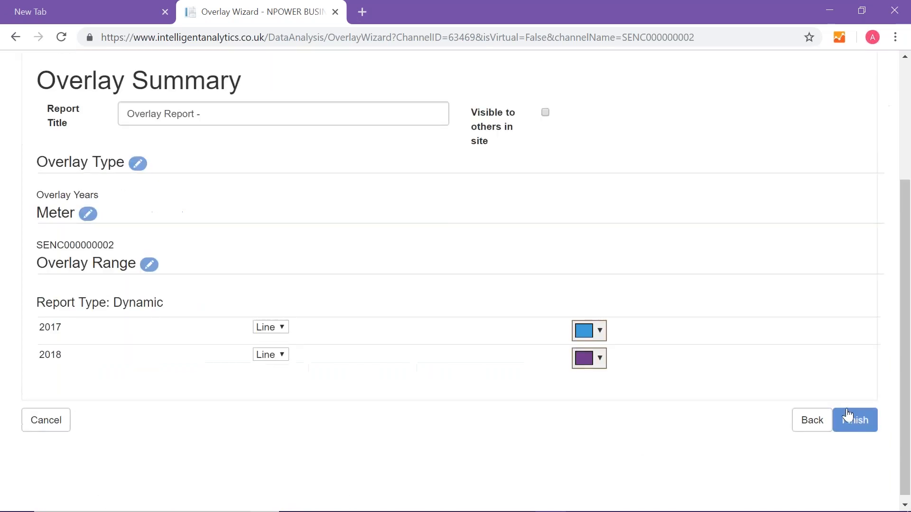
- Replace the overlay report's title with "Prev year vs. two years ago"
scroll(671, 378, "up", 2)
left_click(205, 292)
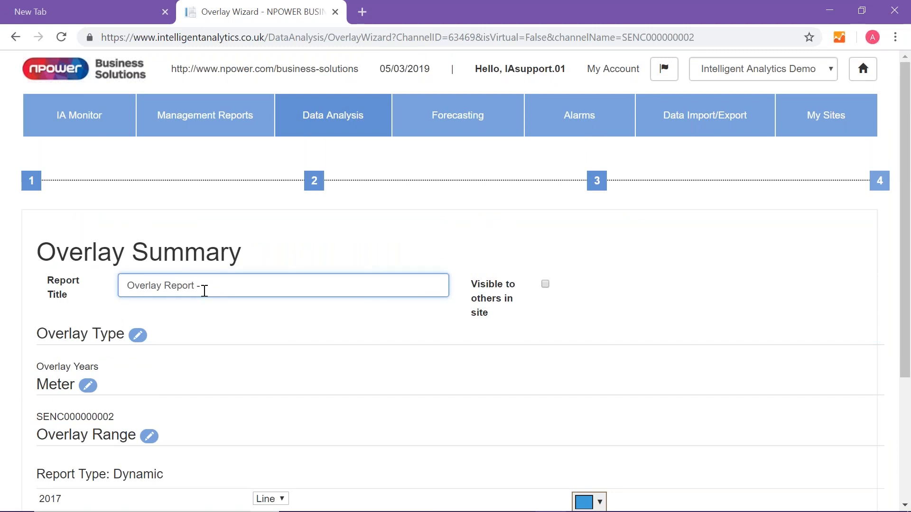
key("BackSpace")
key("BackSpace")
key("BackSpace")
key("BackSpace")
key("BackSpace")
key("BackSpace")
key("BackSpace")
key("BackSpace")
key("BackSpace")
key("BackSpace")
key("BackSpace")
key("BackSpace")
key("BackSpace")
key("BackSpace")
key("BackSpace")
key("BackSpace")
type("Prev year vs. two")
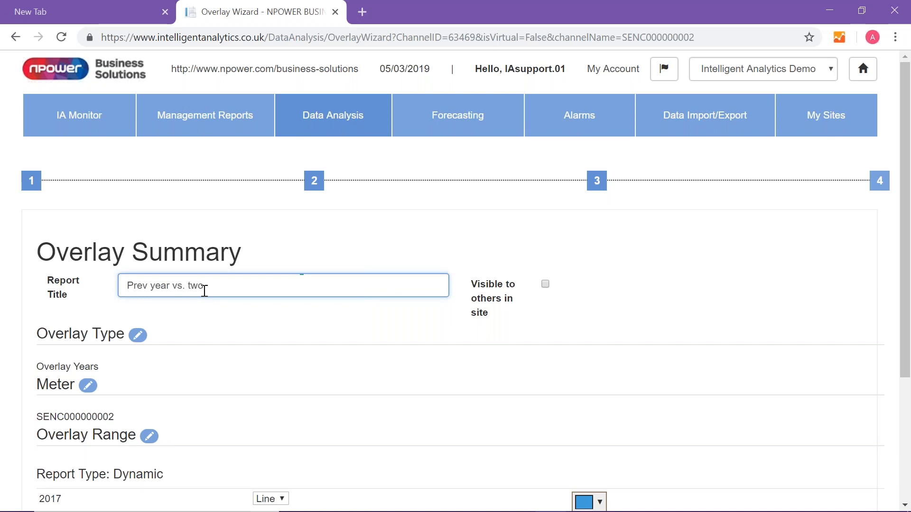
type(" tears ago")
left_click(211, 284)
key("BackSpace")
type("y")
- Show the 2018 series as Bar and finish the wizard to generate the overlay report
scroll(517, 308, "down", 2)
scroll(517, 308, "down", 1)
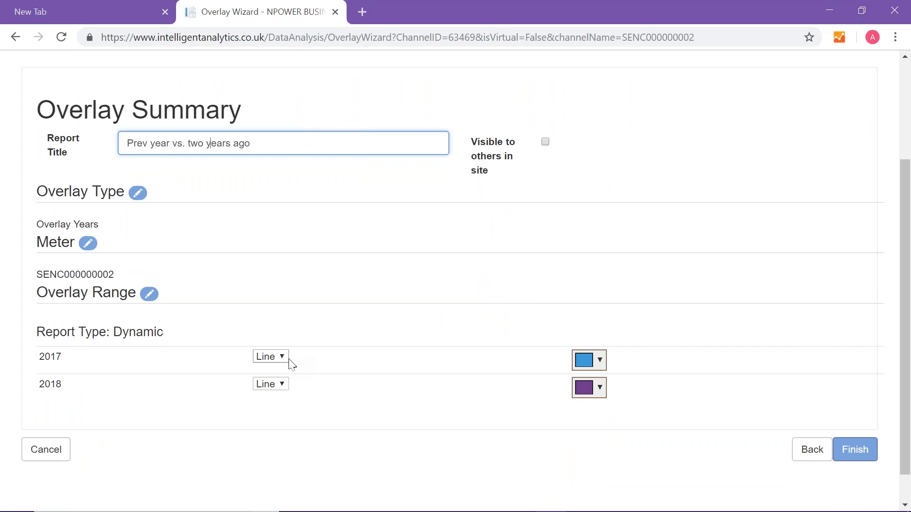
left_click(284, 384)
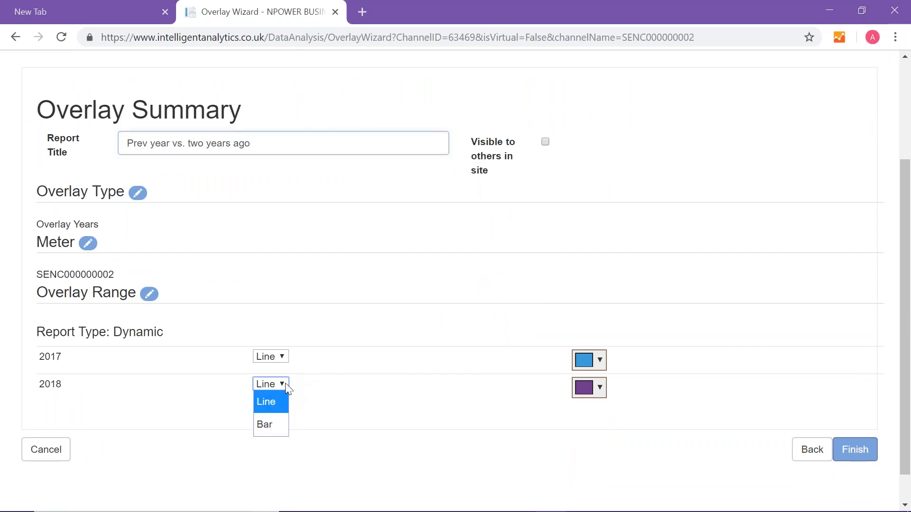
left_click(272, 429)
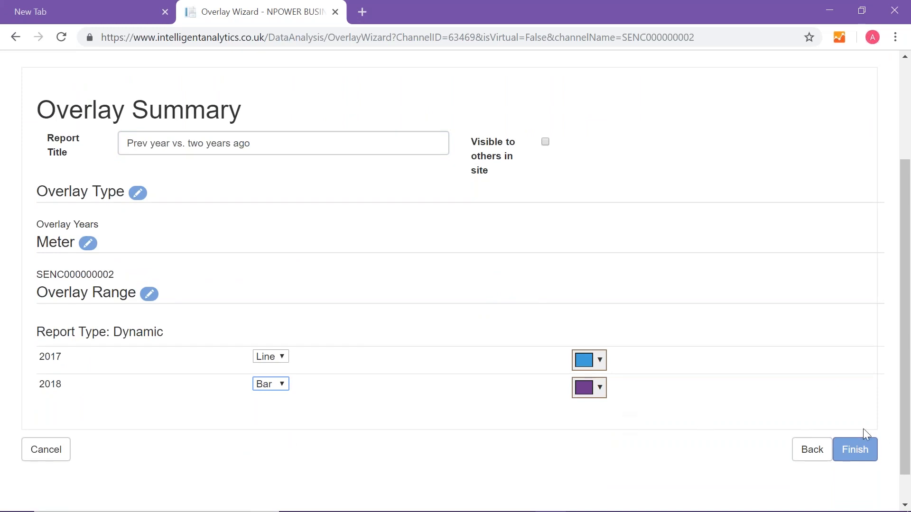
left_click(855, 453)
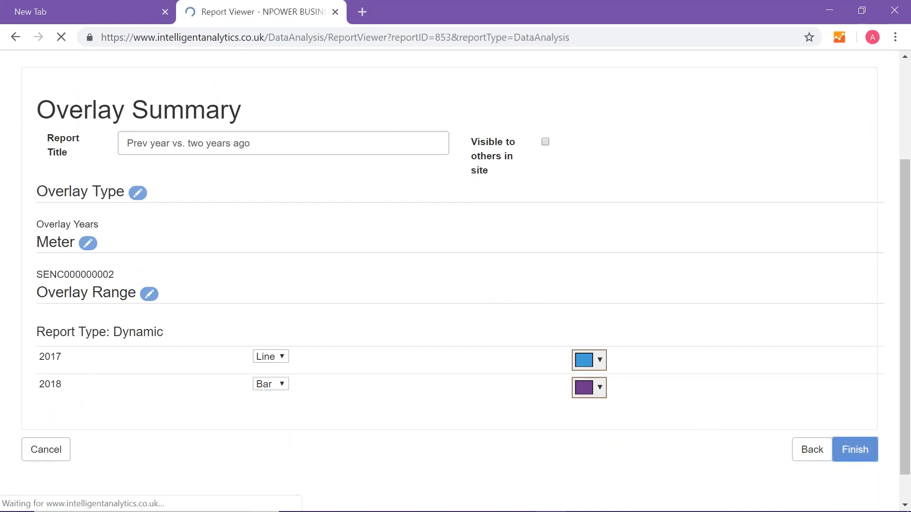
- Examine the overlay report's chart, its summary statistics for both years and the monthly readings table
scroll(706, 356, "down", 1)
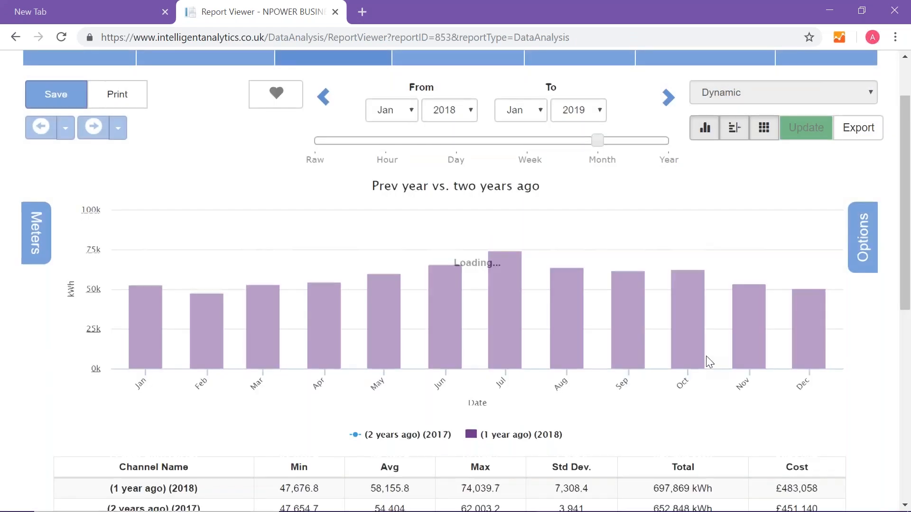
scroll(706, 357, "down", 2)
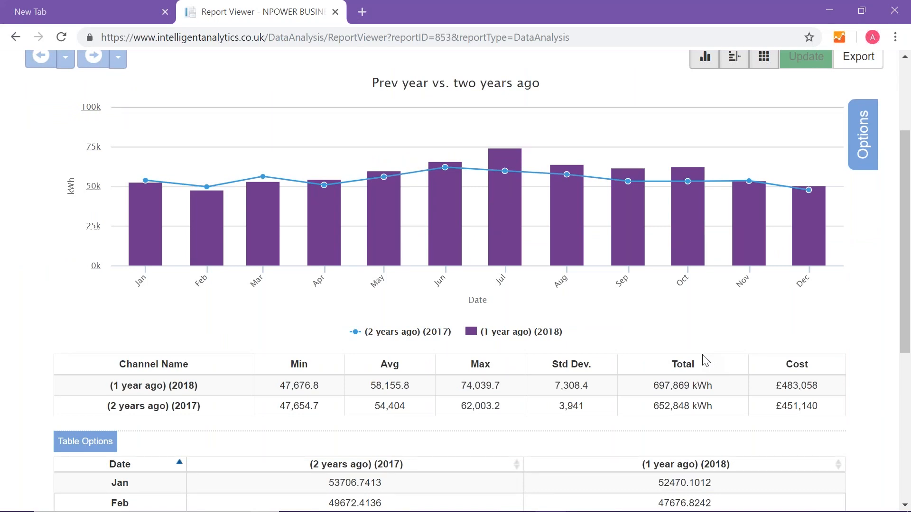
scroll(545, 415, "down", 1)
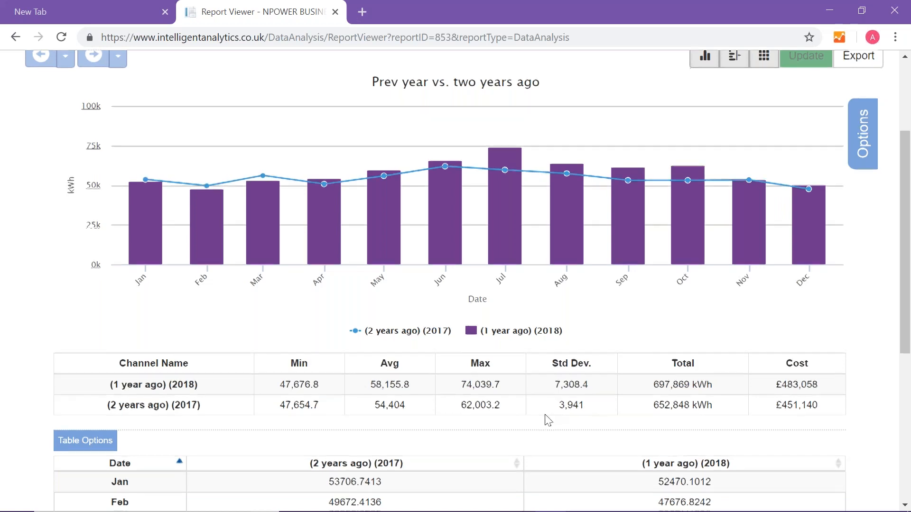
scroll(548, 420, "down", 2)
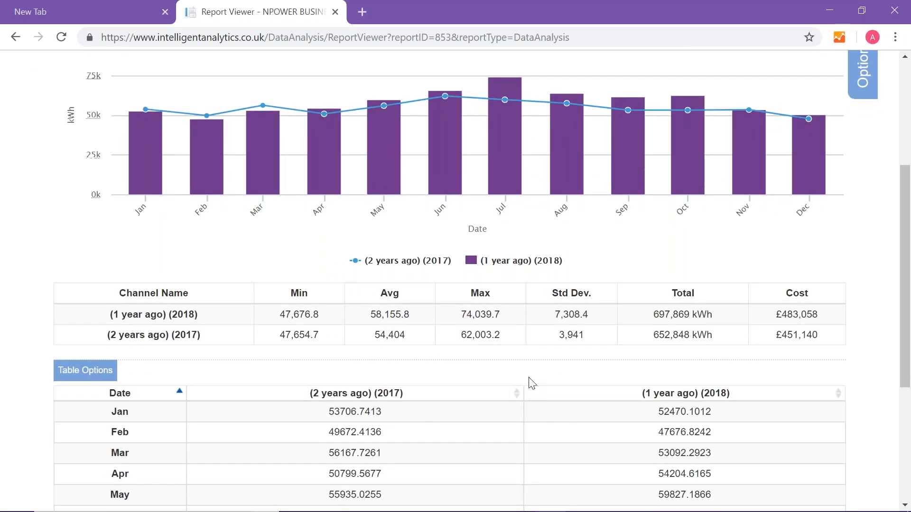
scroll(531, 383, "up", 5)
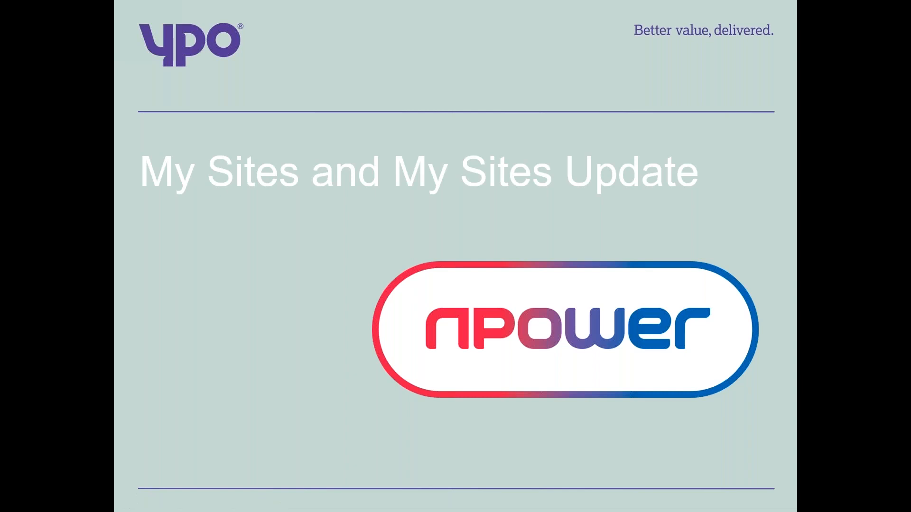
left_click(185, 311)
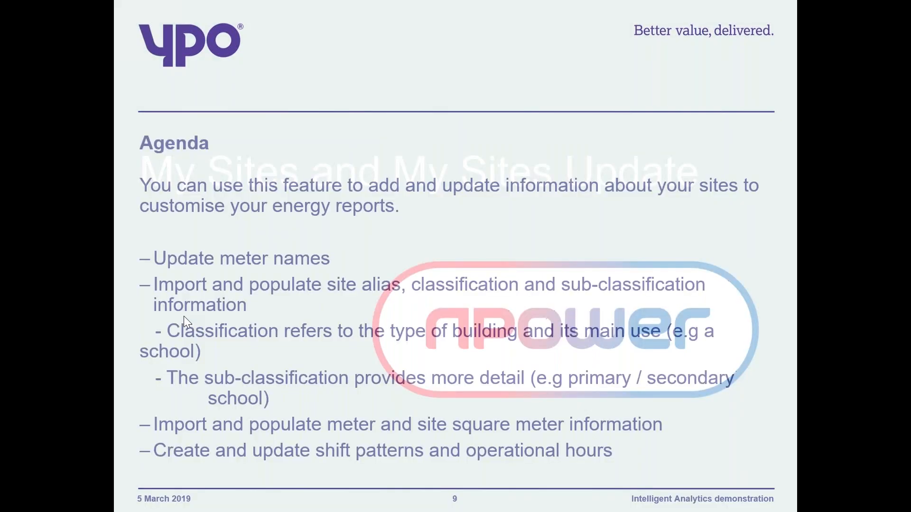
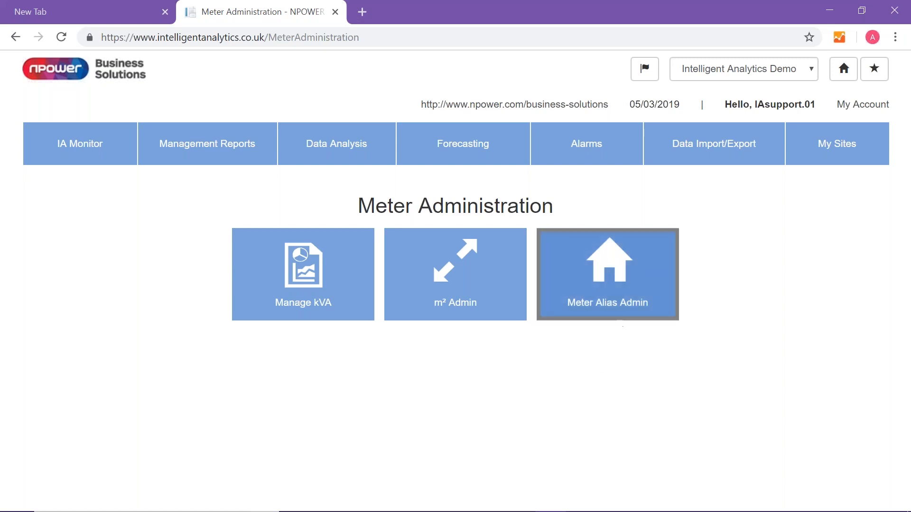
- Open the Meter Alias Admin page and filter the meter list with the search text "om"
left_click(621, 294)
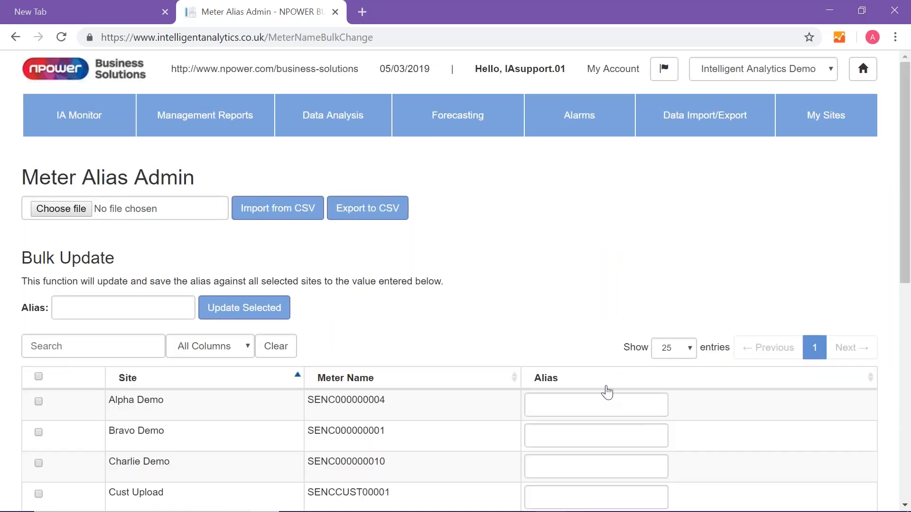
scroll(606, 391, "down", 2)
scroll(606, 387, "down", 3)
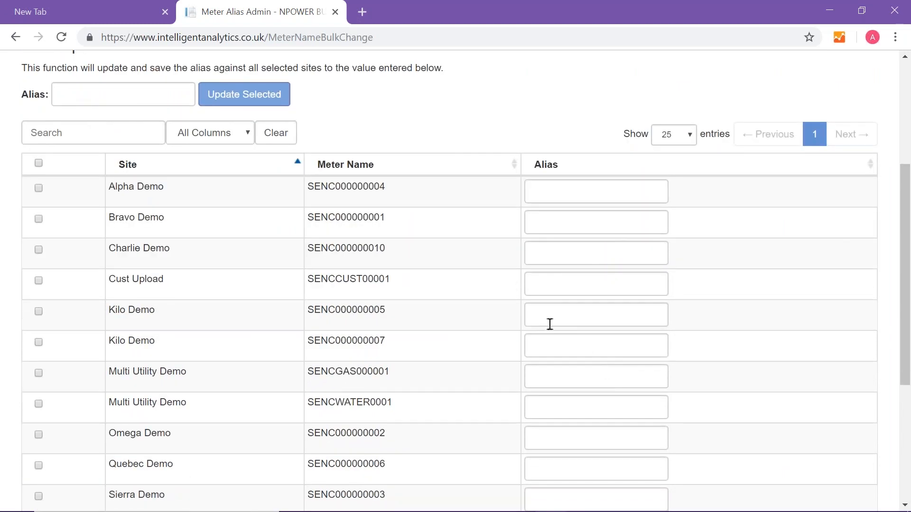
left_click(536, 407)
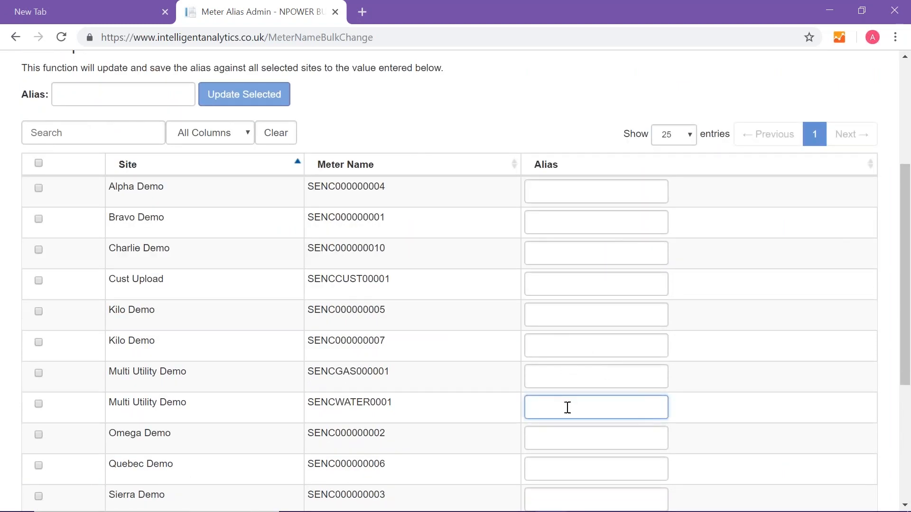
scroll(565, 407, "down", 2)
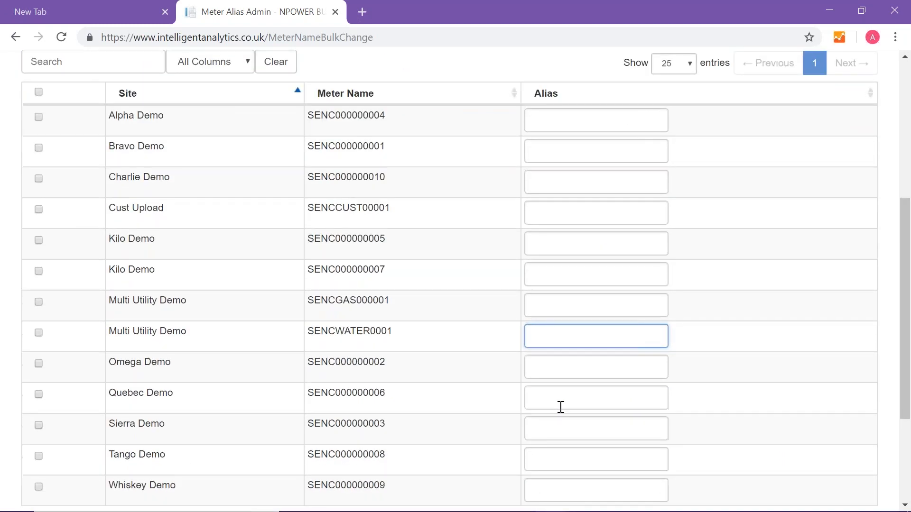
scroll(558, 408, "down", 2)
scroll(64, 188, "up", 5)
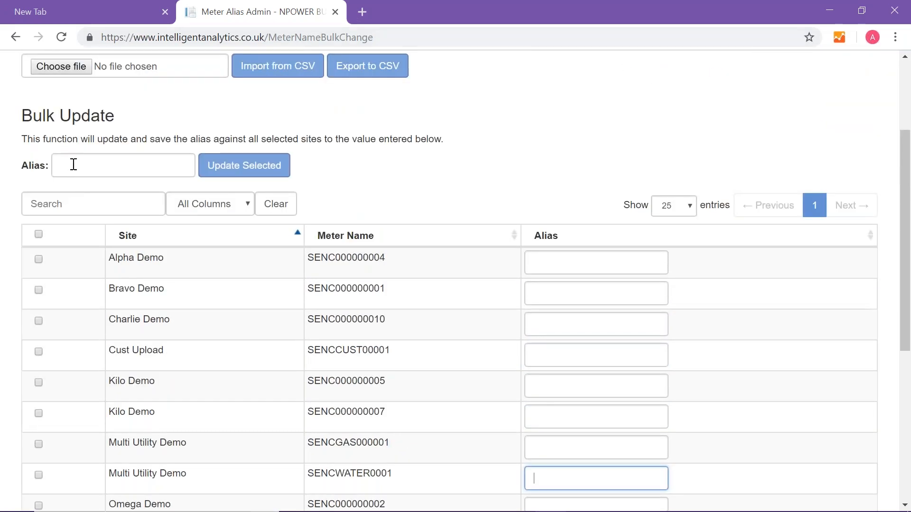
left_click(67, 199)
type("om")
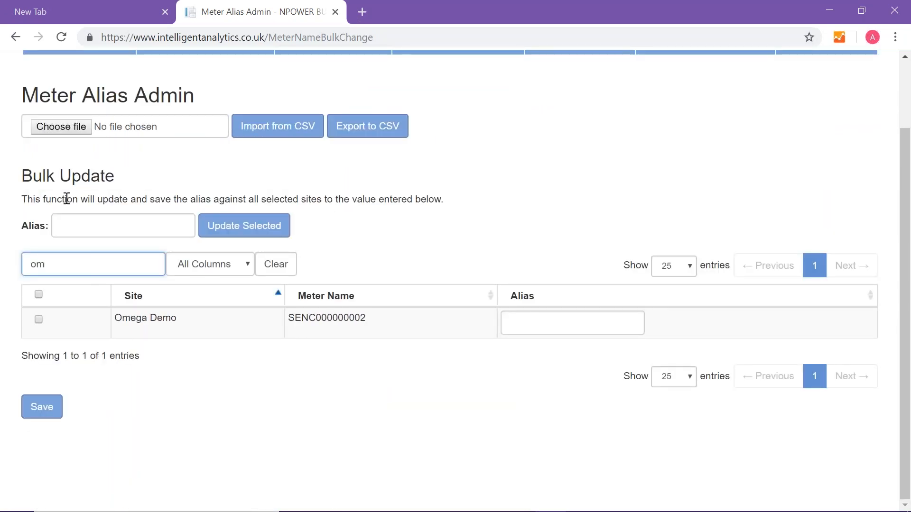
- Give the Omega Demo meter the alias "Omega Demo - SENC00000002" and save it
left_click(551, 323)
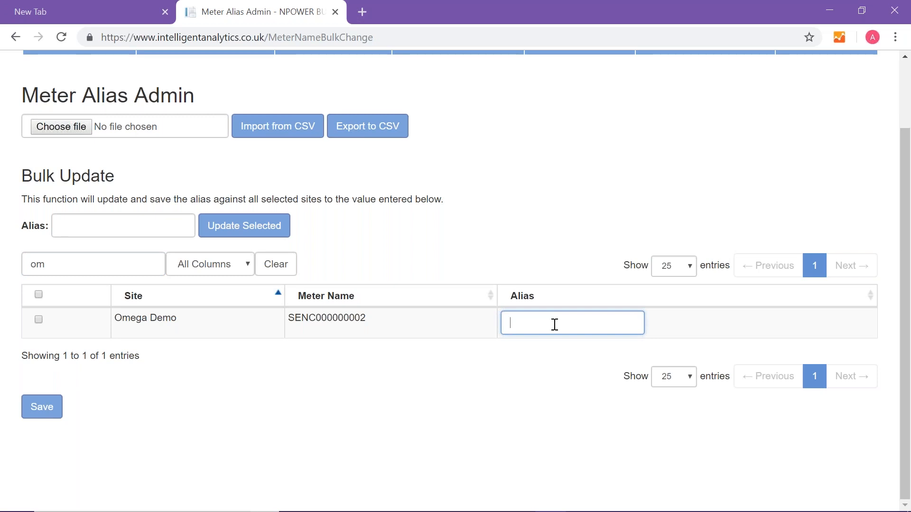
type("Omega Demo - SENC000")
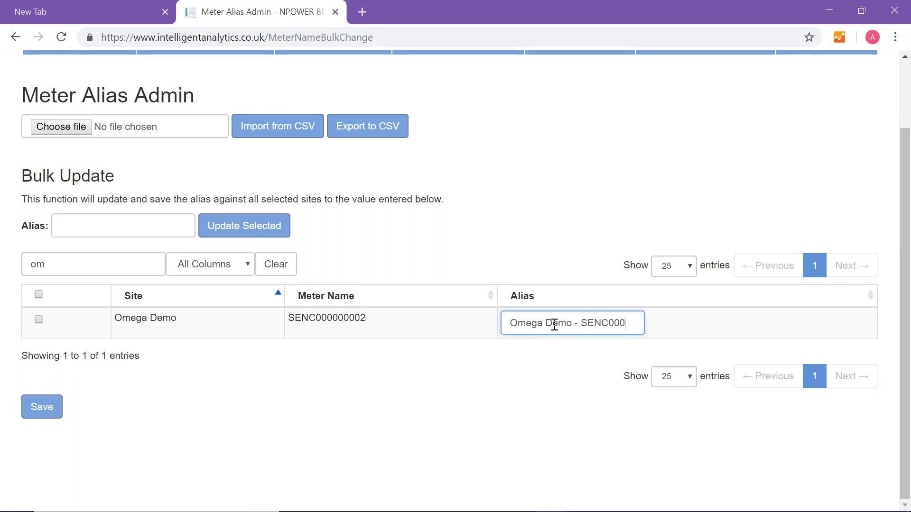
type("00002")
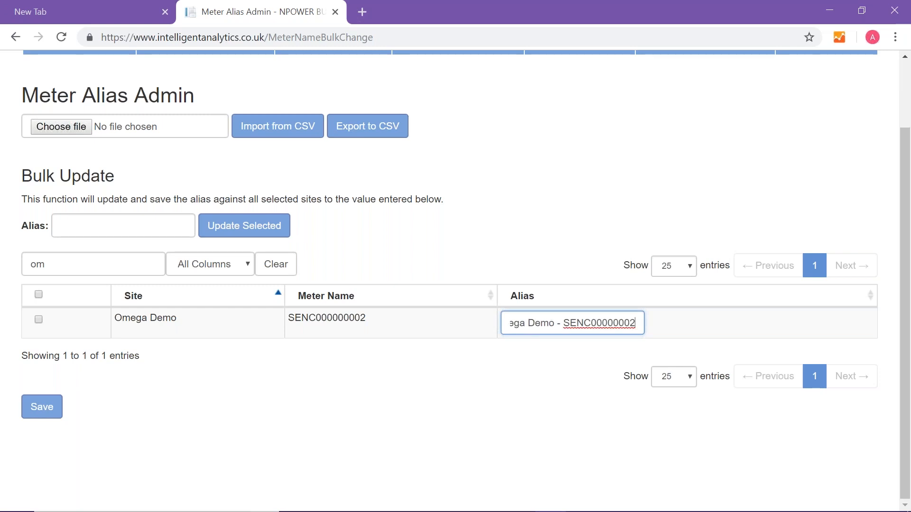
left_click(50, 414)
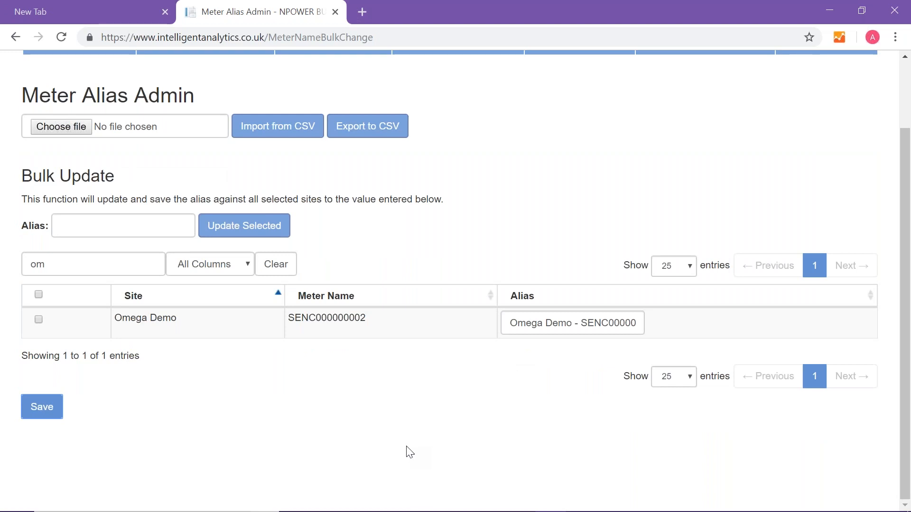
- Go to m² Admin in the Meter Administration area of My Sites and look through the meter list
scroll(410, 451, "up", 2)
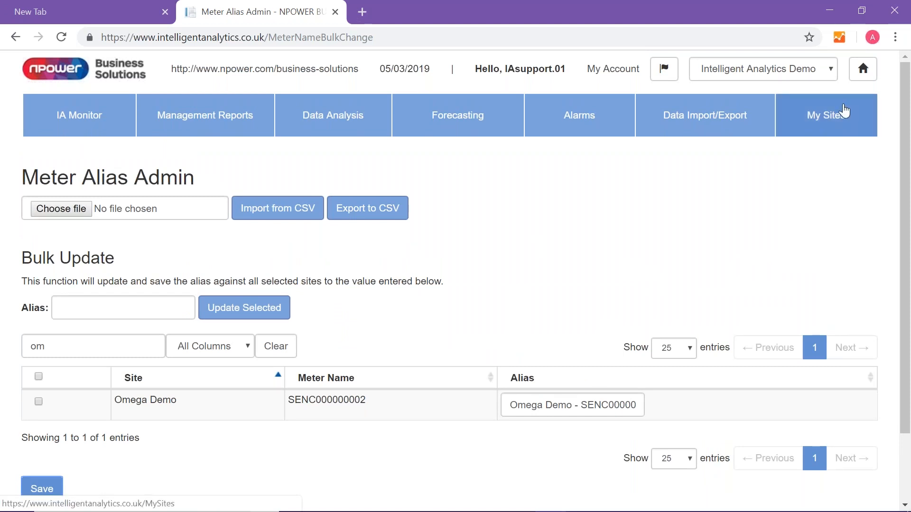
left_click(819, 123)
scroll(522, 427, "down", 2)
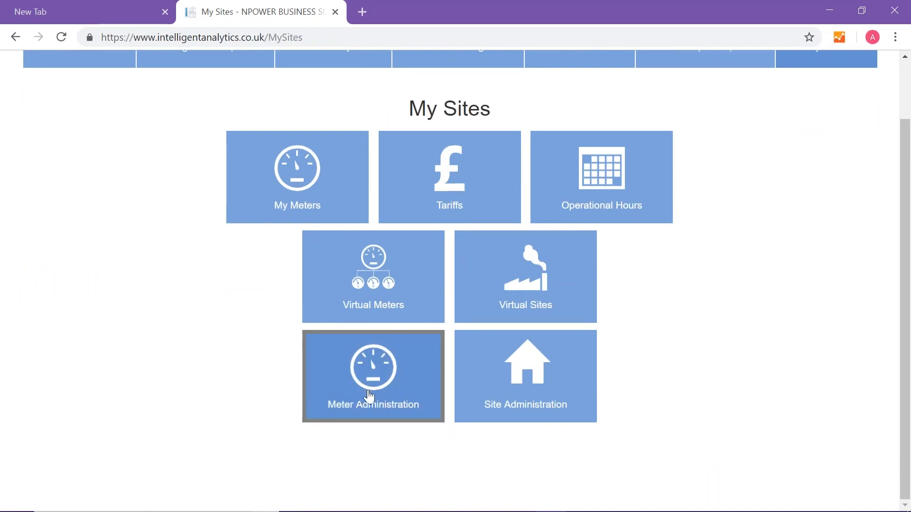
left_click(370, 396)
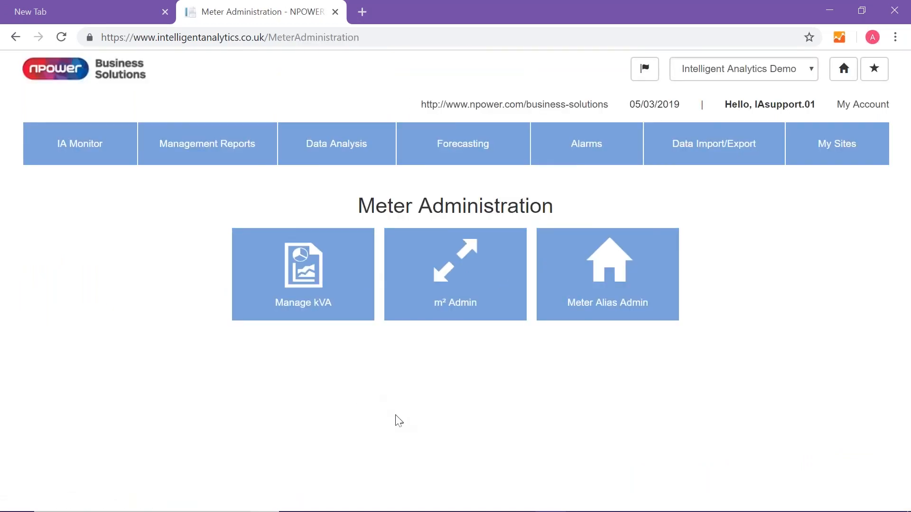
left_click(450, 293)
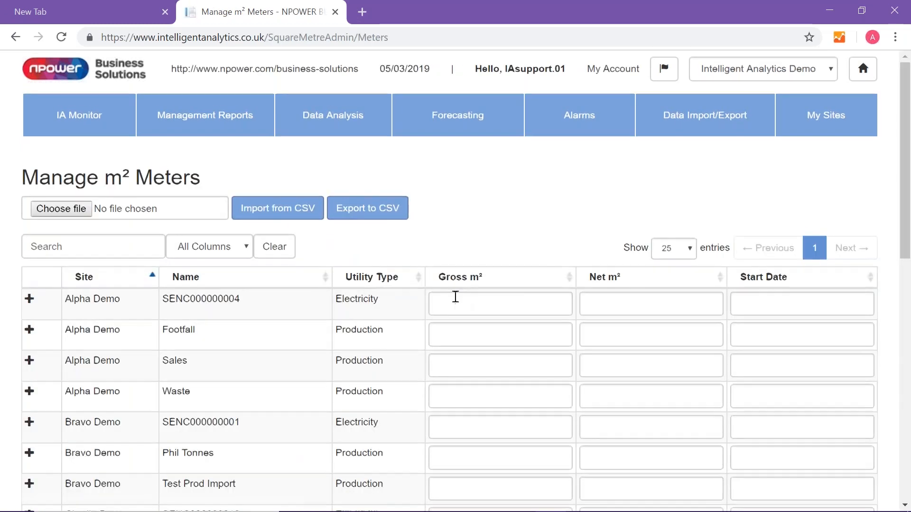
scroll(455, 297, "down", 3)
scroll(453, 296, "down", 5)
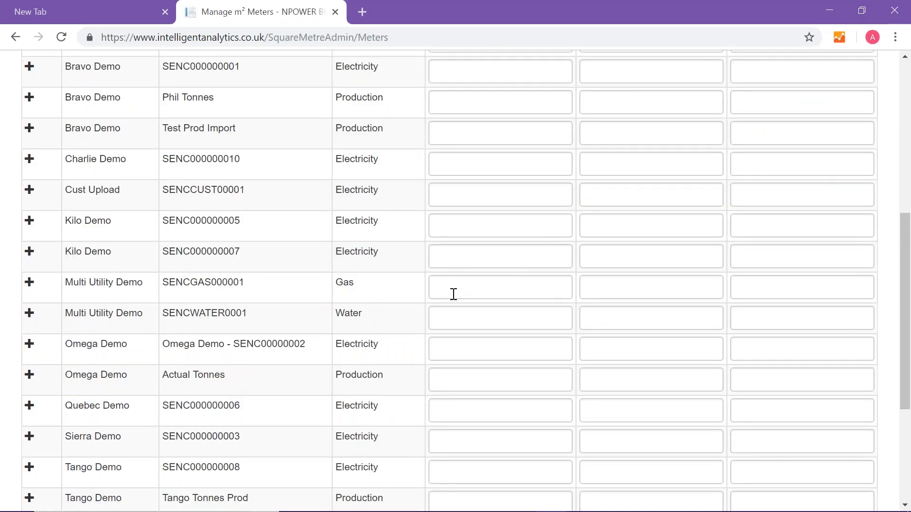
scroll(453, 294, "up", 8)
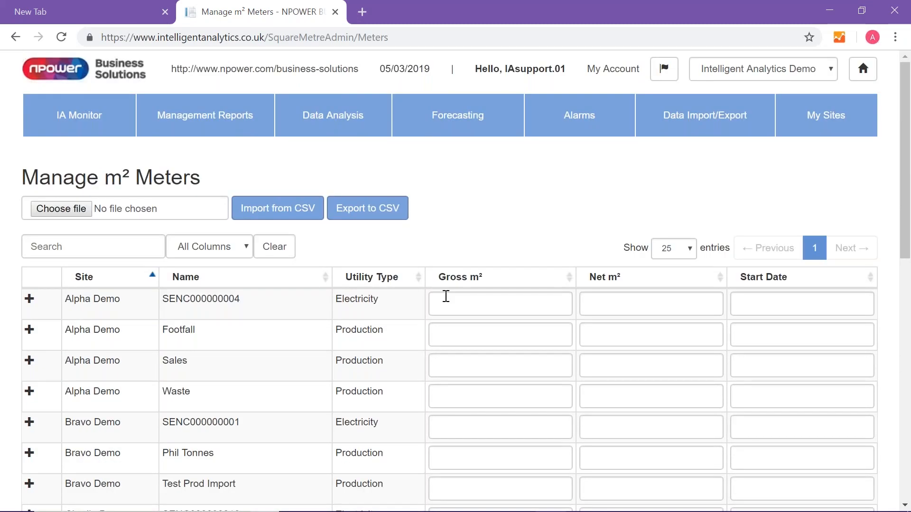
- Enter a gross area of 500 m² and a net area of 300 m² for Alpha Demo's electricity meter
left_click(468, 300)
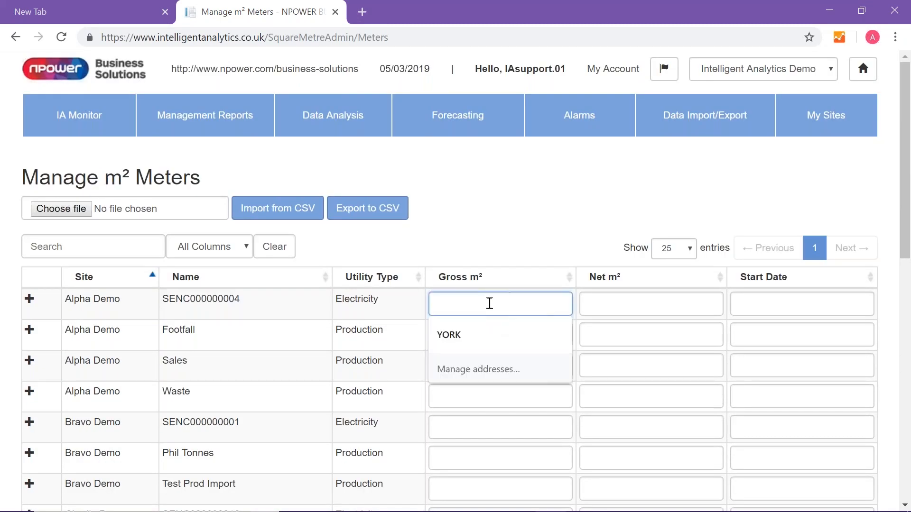
left_click(610, 299)
left_click(474, 309)
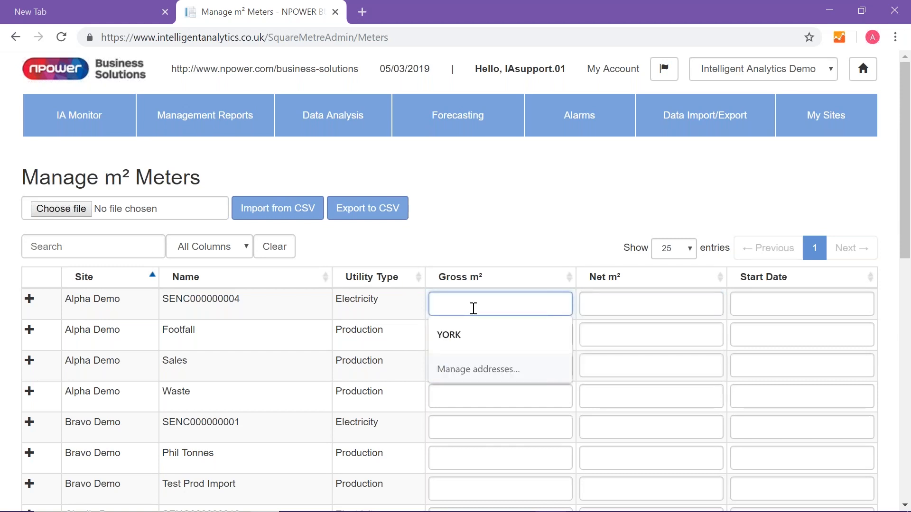
type("500")
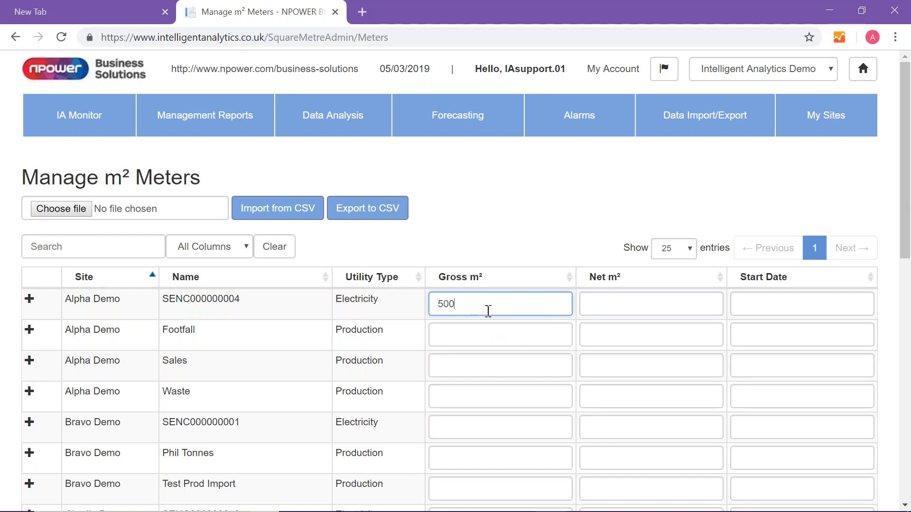
left_click(620, 300)
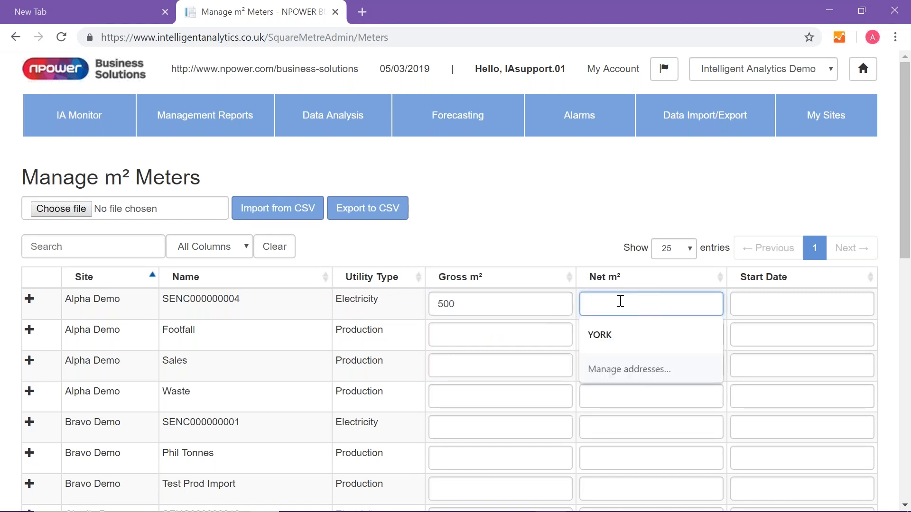
type("300")
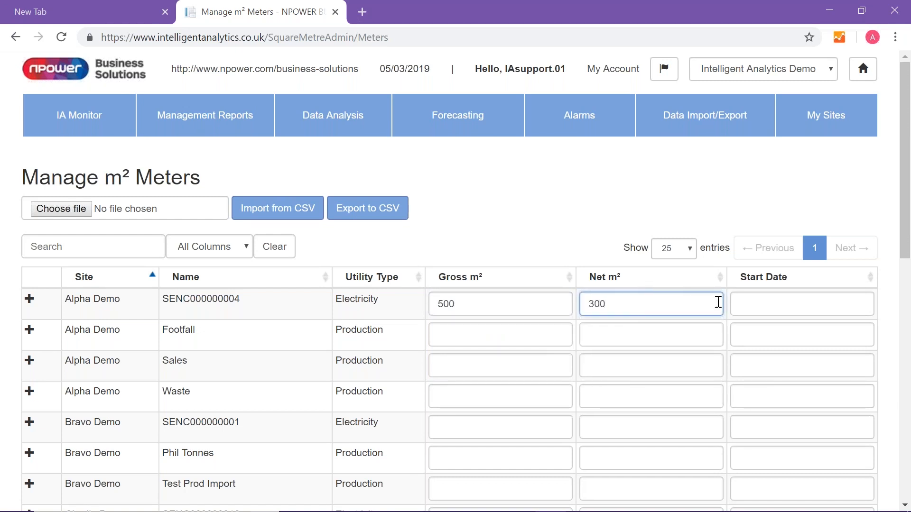
- Enter 01/012019 as the start date for Alpha Demo's electricity meter areas and save the meter list
left_click(767, 309)
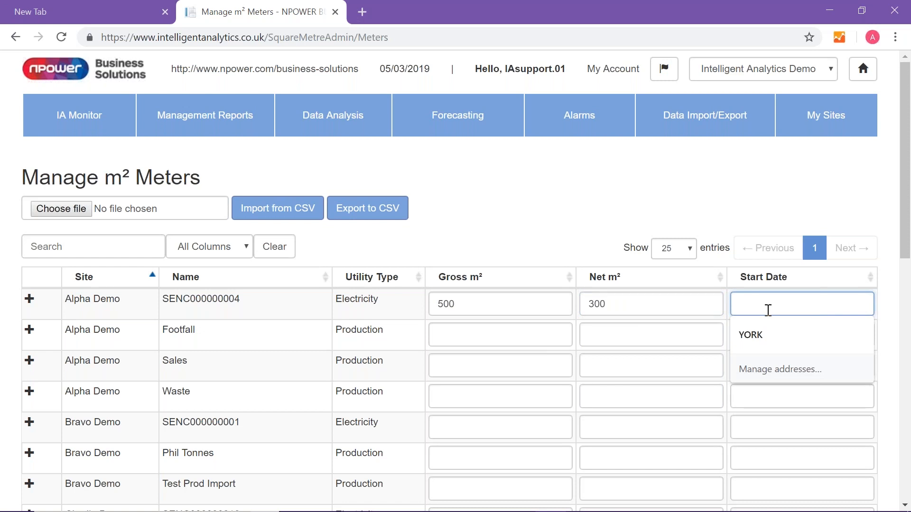
type("01")
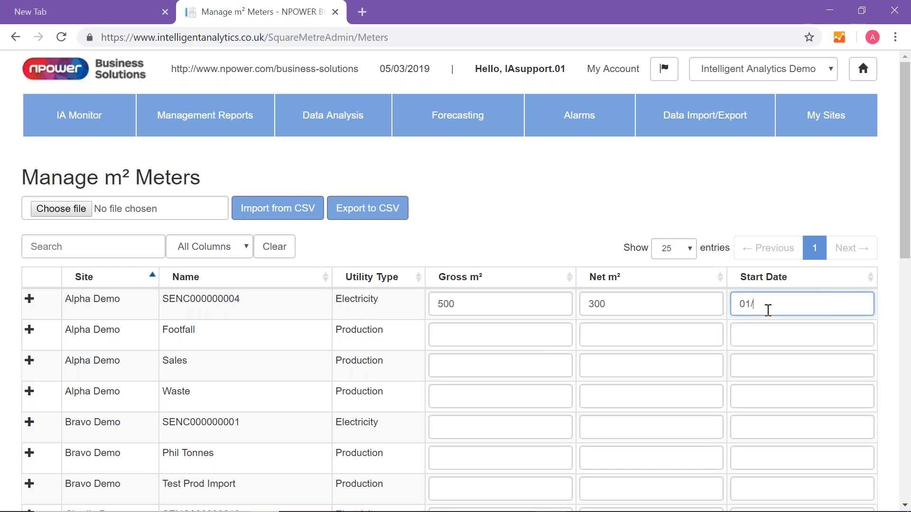
type("/012019")
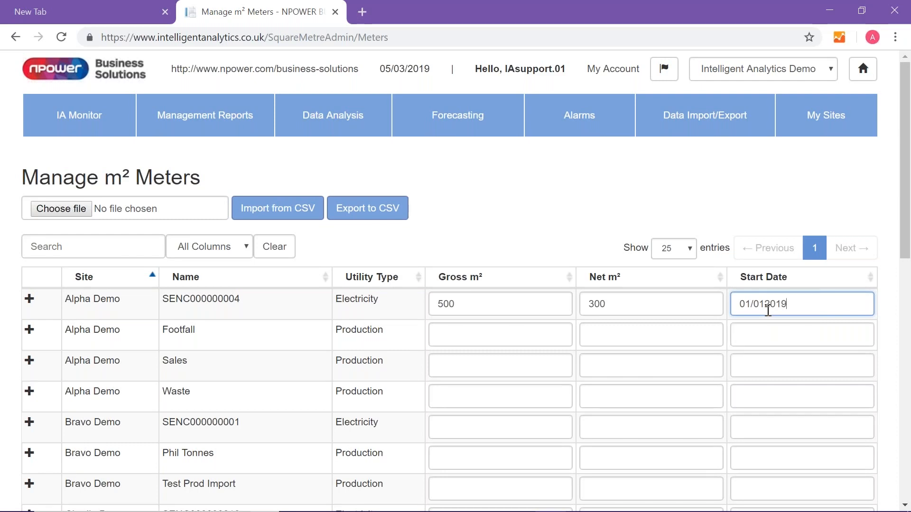
scroll(693, 295, "down", 3)
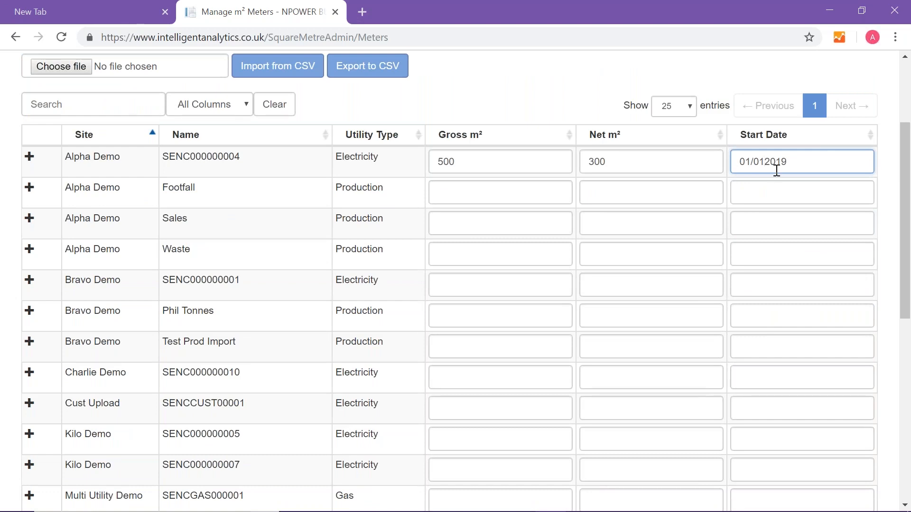
scroll(12, 458, "down", 9)
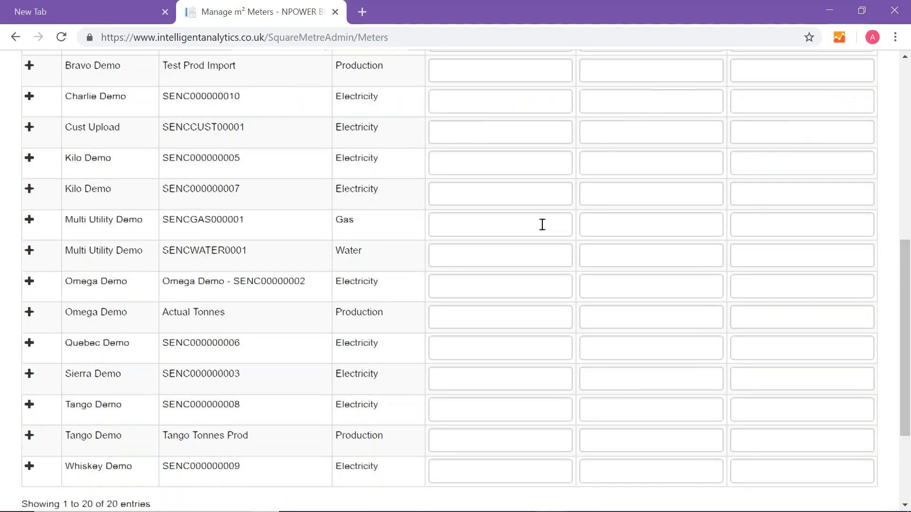
left_click(42, 409)
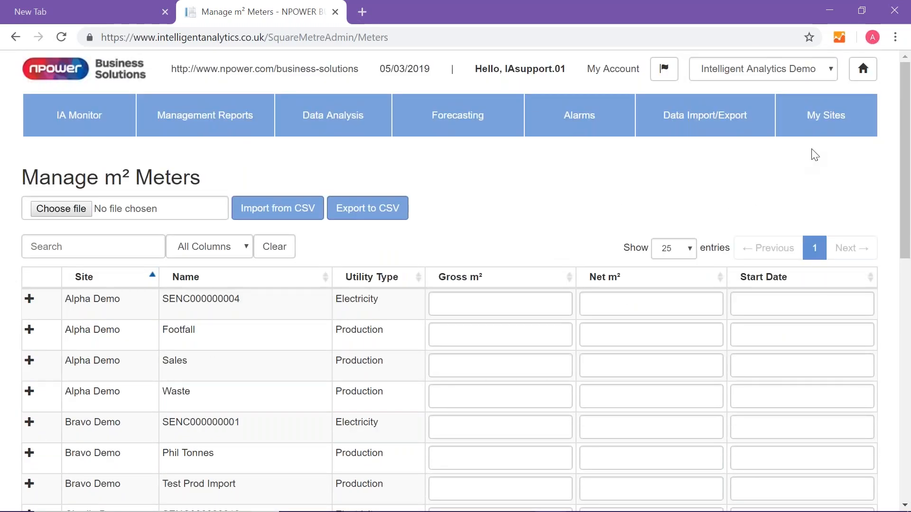
- Open Site Alias Admin from the Site Administration area of My Sites
left_click(828, 122)
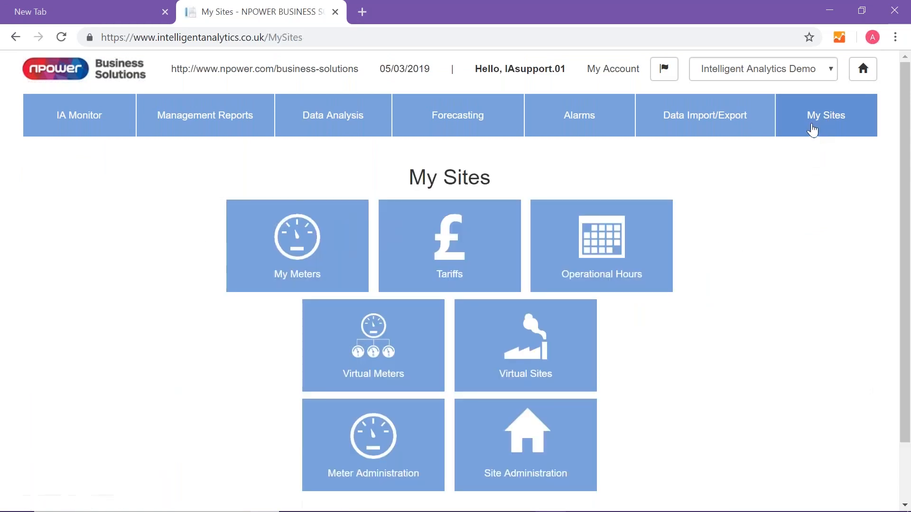
scroll(819, 132, "down", 1)
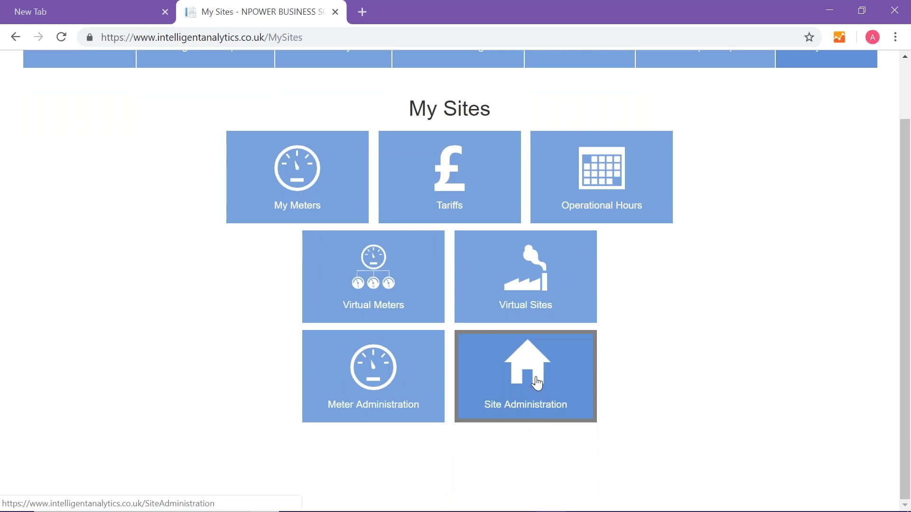
left_click(538, 379)
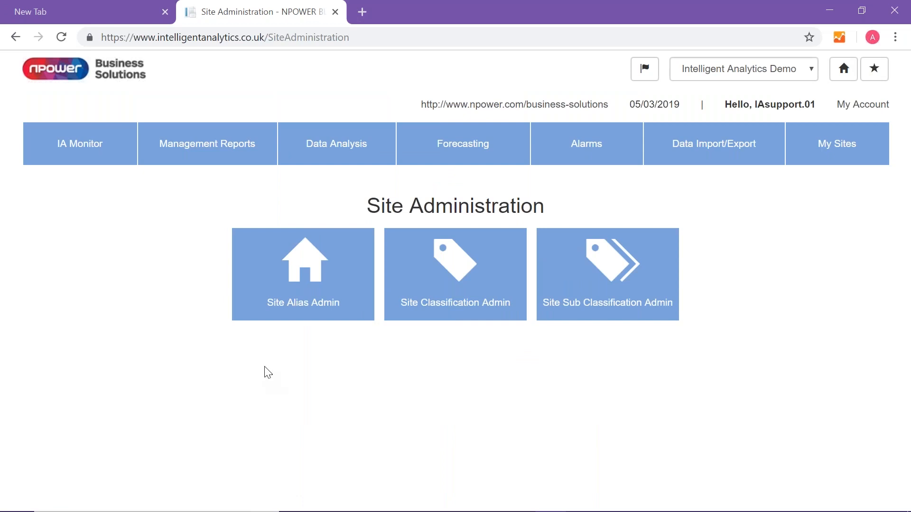
left_click(311, 303)
- Set the site alias of Omega Demo to "Test Site 1"
scroll(388, 348, "down", 3)
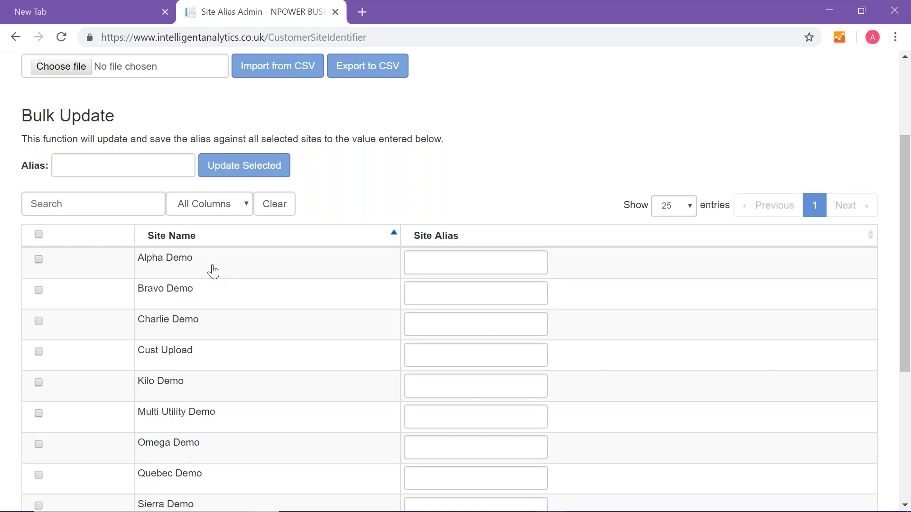
scroll(443, 300, "down", 1)
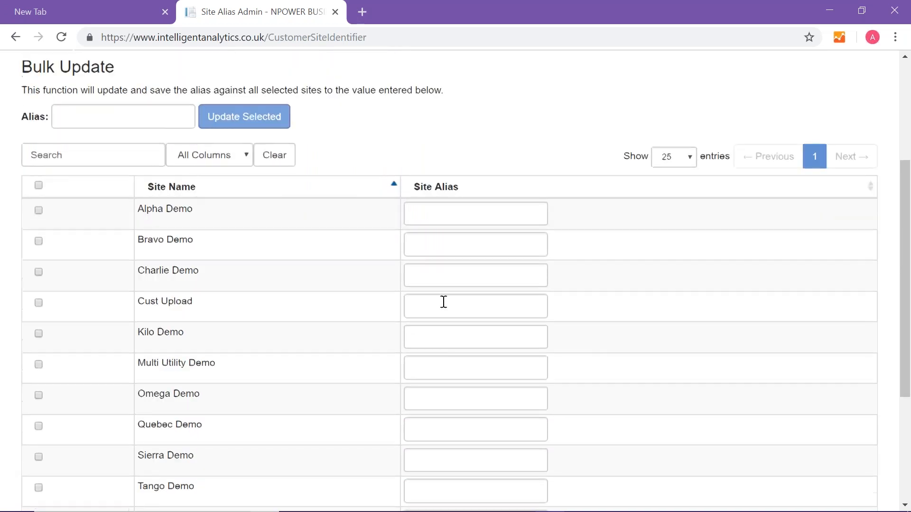
scroll(421, 304, "down", 1)
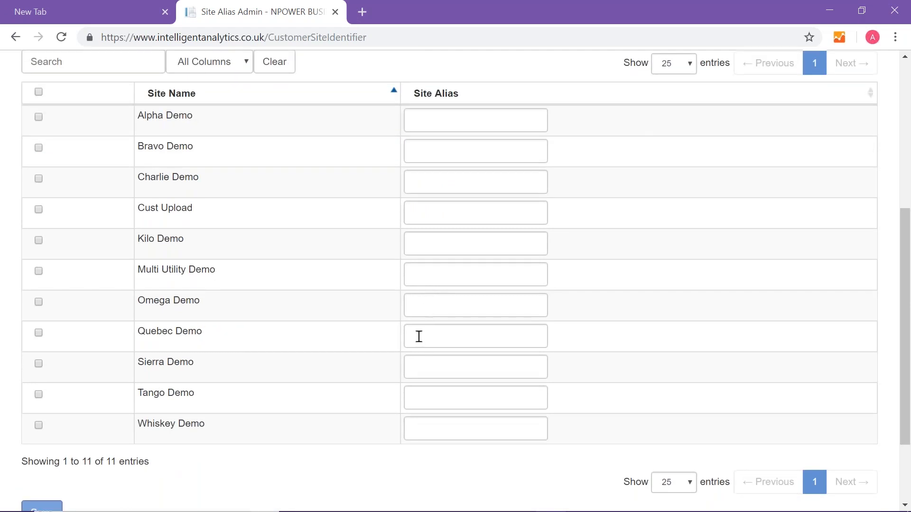
left_click(415, 295)
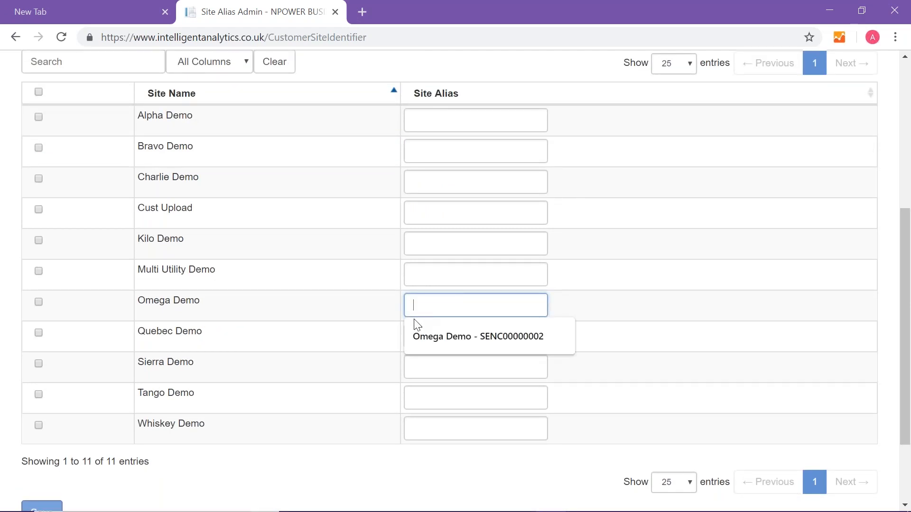
type("Test")
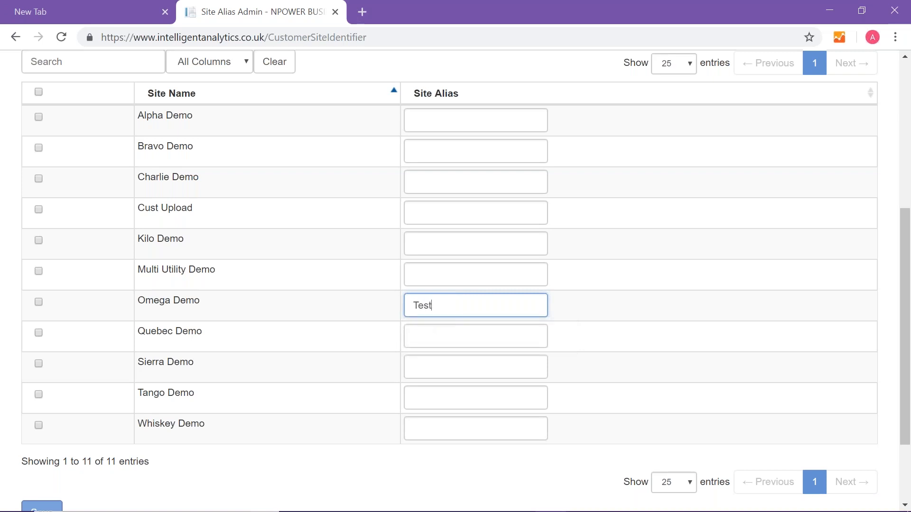
type(" Site 1")
- Give Whiskey Demo the site alias "Test site 2" and Sierra Demo the site alias "Test Site 3"
left_click(428, 427)
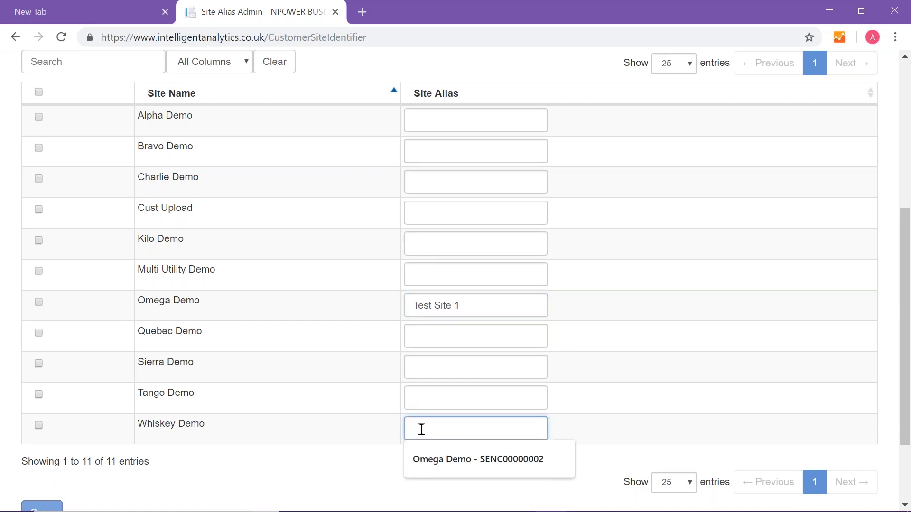
type("Test ")
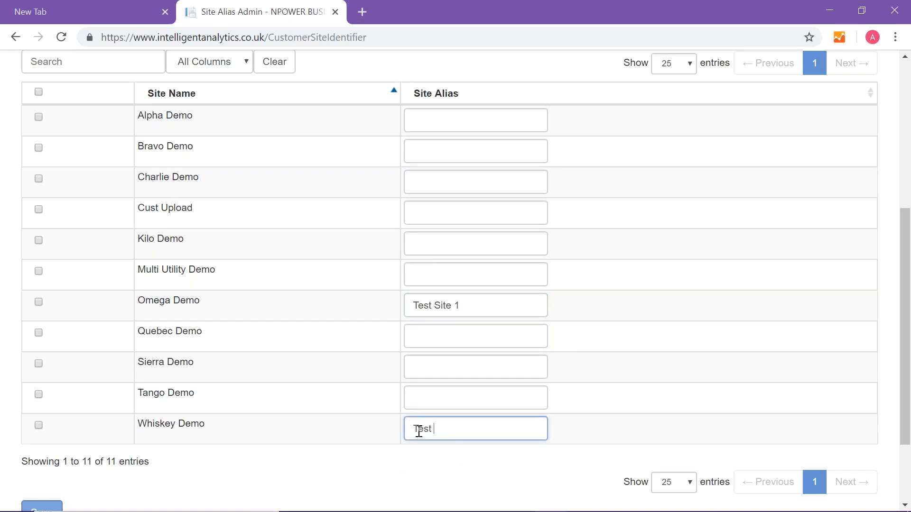
type("site 2")
left_click(420, 366)
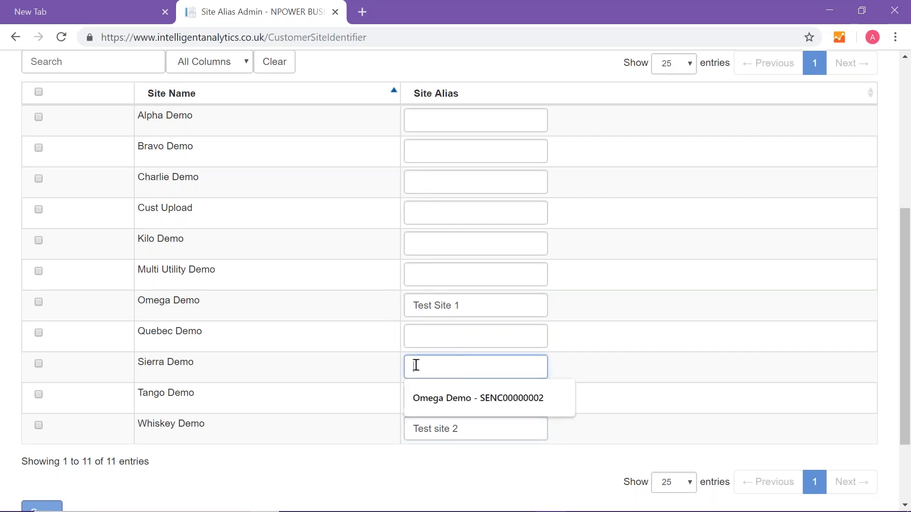
type("Te")
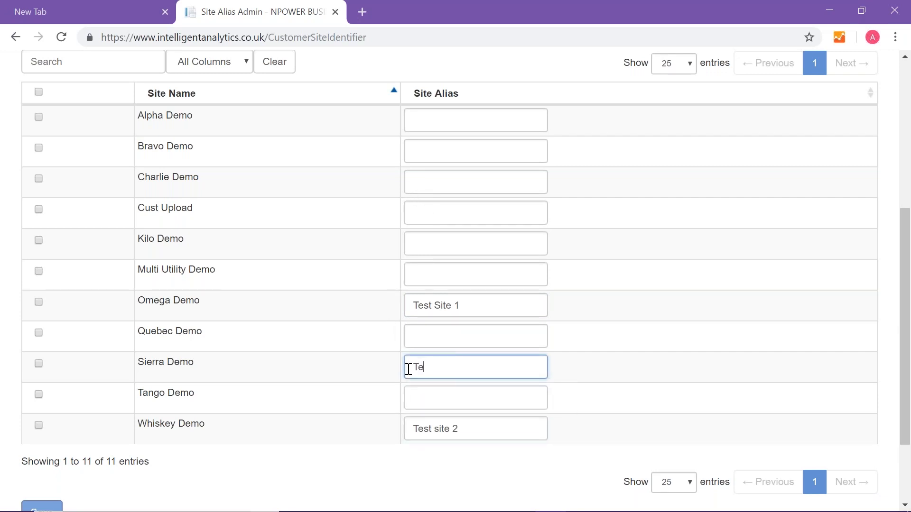
type("st Site 3")
- Set the site alias of Charlie Demo to "Test Site 4" and save the site alias list
left_click(428, 181)
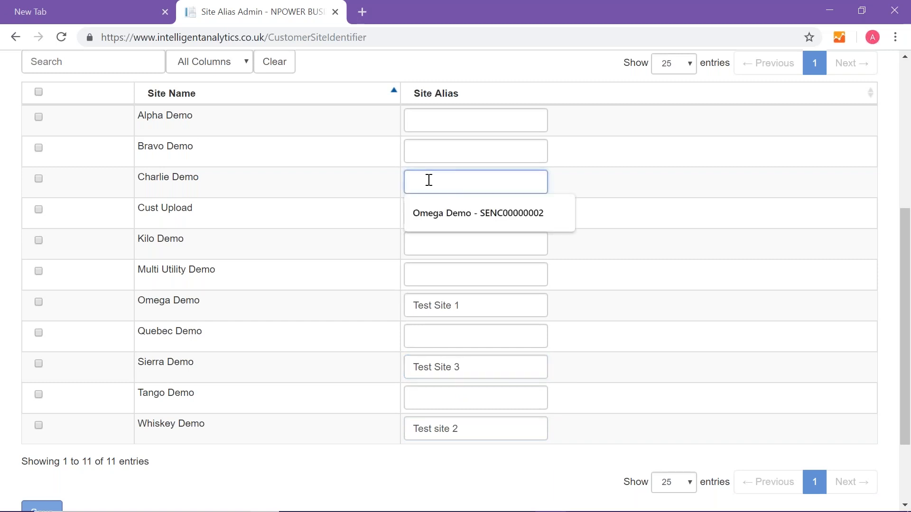
type("Test")
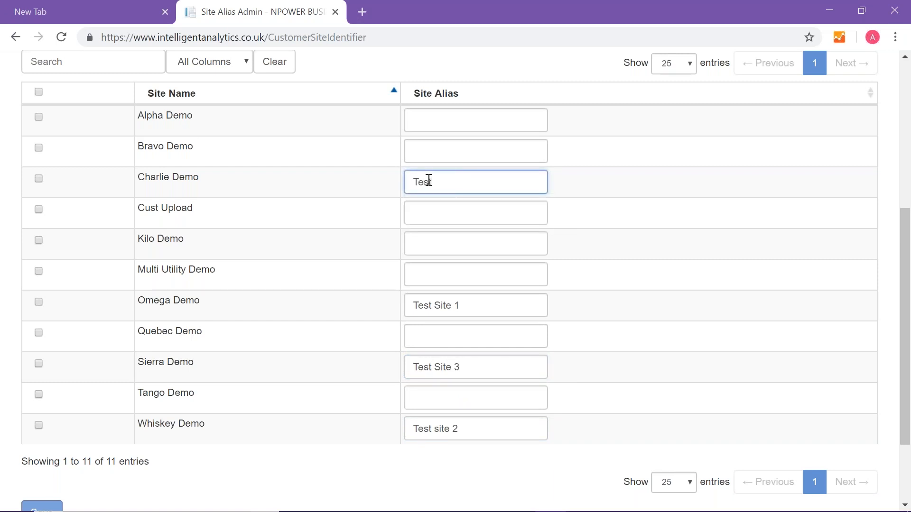
type(" Site 4")
scroll(419, 242, "down", 2)
left_click(41, 443)
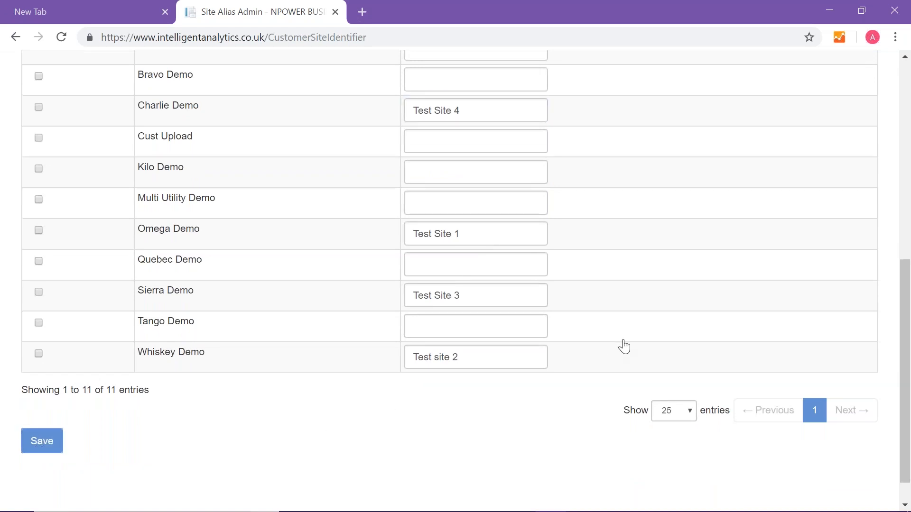
- Open Site Classification Admin from the Site Administration area of My Sites
scroll(624, 345, "up", 3)
scroll(624, 345, "up", 3)
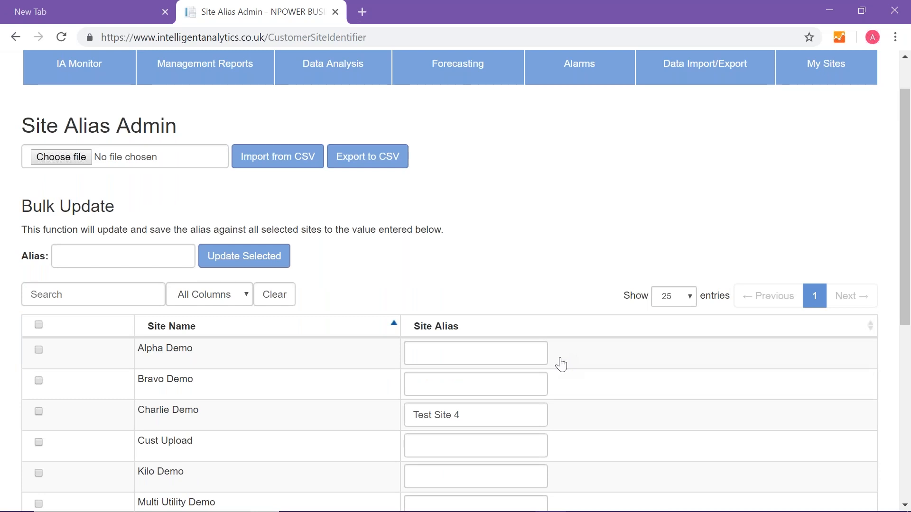
scroll(821, 123, "up", 1)
left_click(820, 122)
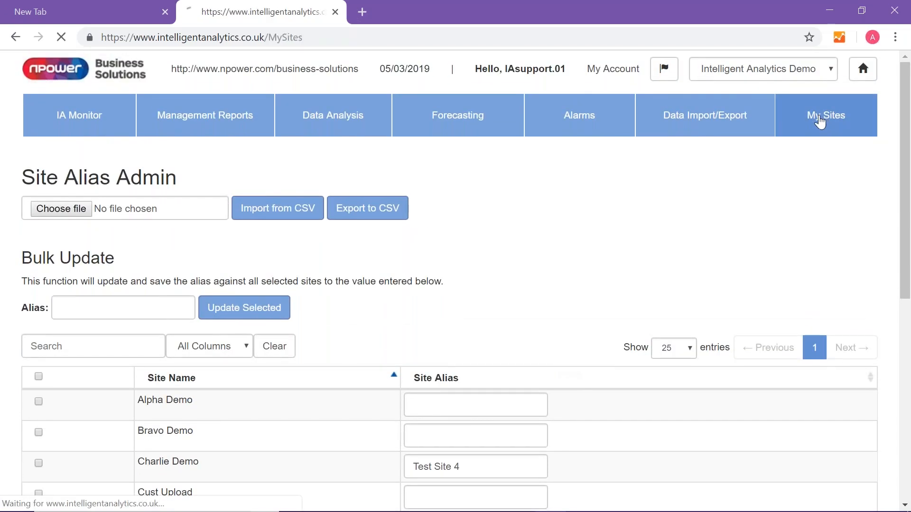
left_click(552, 456)
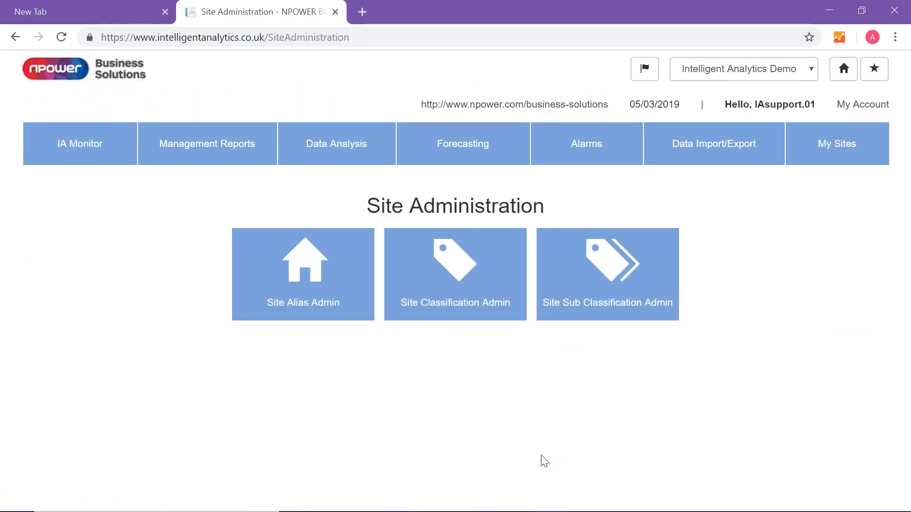
left_click(454, 258)
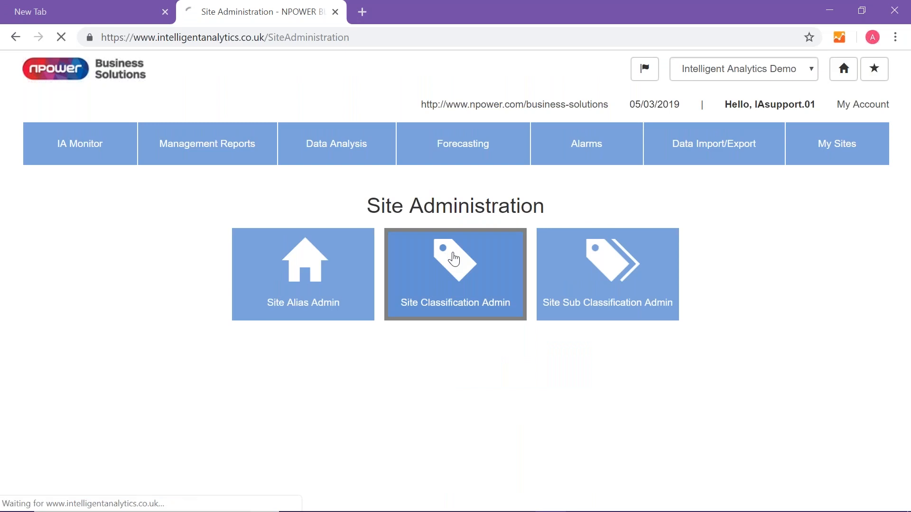
- Change Omega Demo's classification to "Schools" and its start date to 01/01/2016
scroll(454, 258, "down", 3)
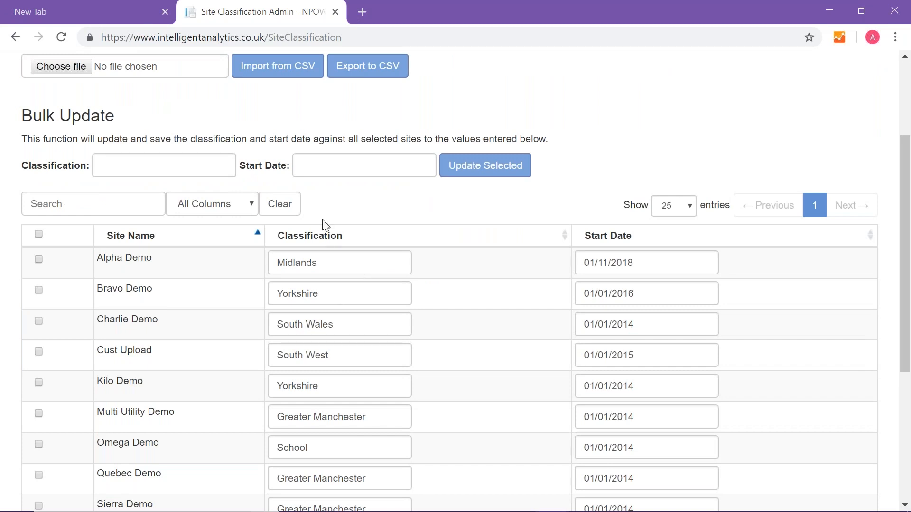
scroll(340, 300, "down", 5)
scroll(341, 290, "up", 3)
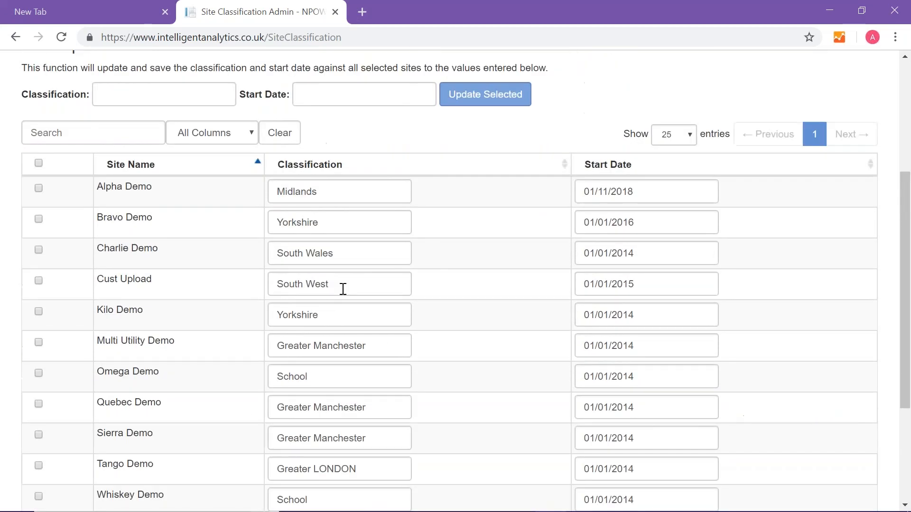
left_click(315, 376)
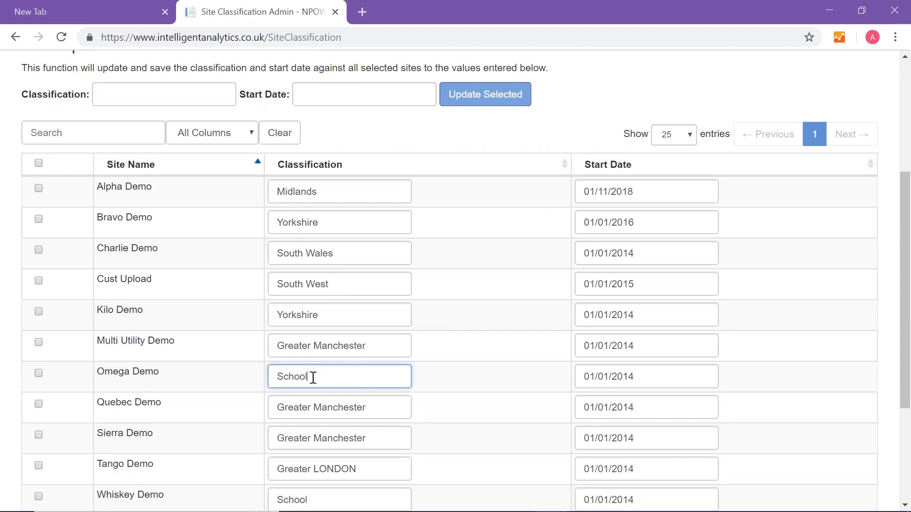
type("s")
left_click(645, 375)
key("BackSpace")
type("6")
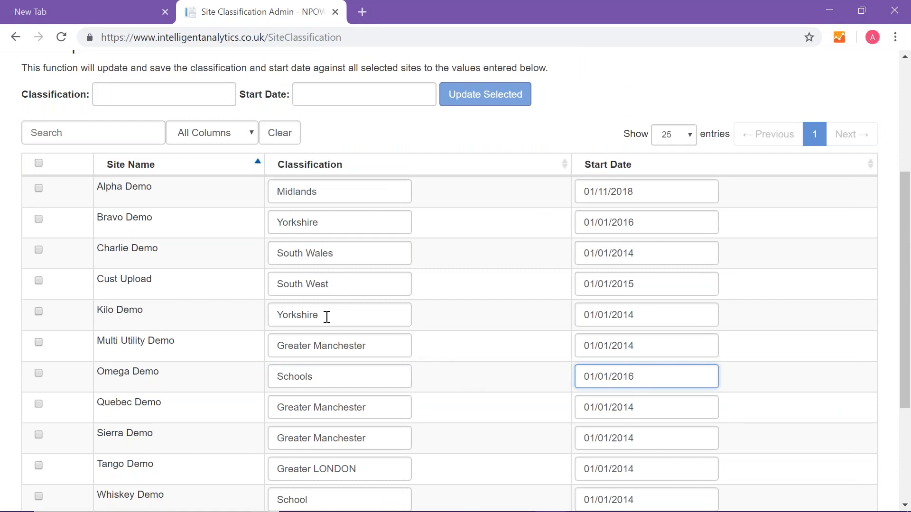
- Change the classification of Whiskey Demo and Sierra Demo to "Schools"
scroll(326, 317, "down", 2)
left_click(313, 433)
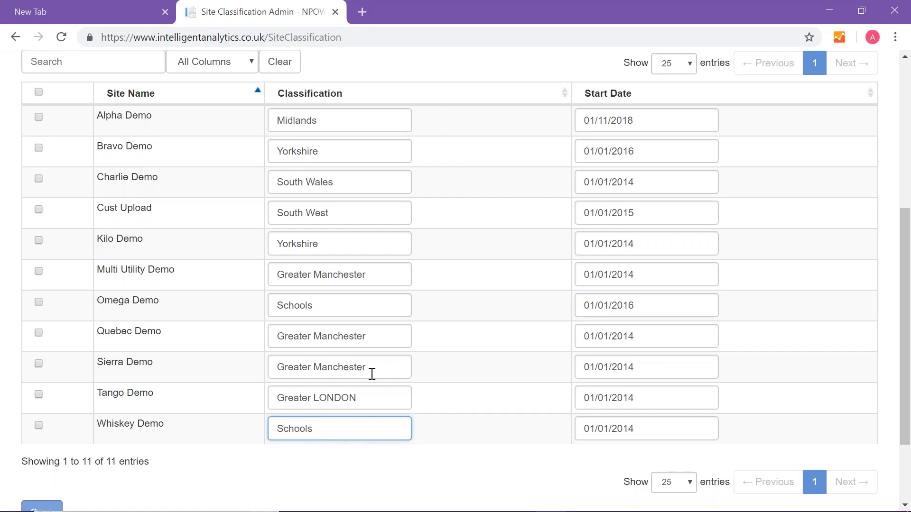
left_click_drag(369, 369, 256, 373)
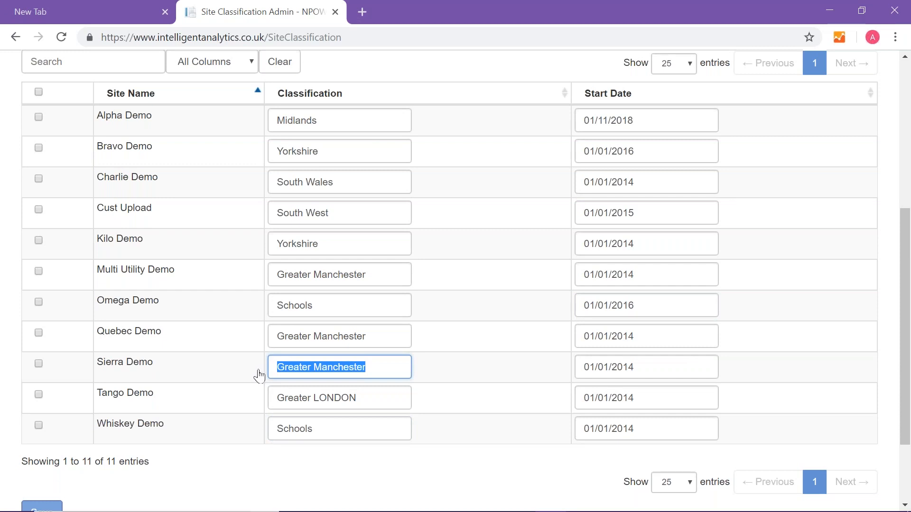
key("BackSpace")
type("Schools")
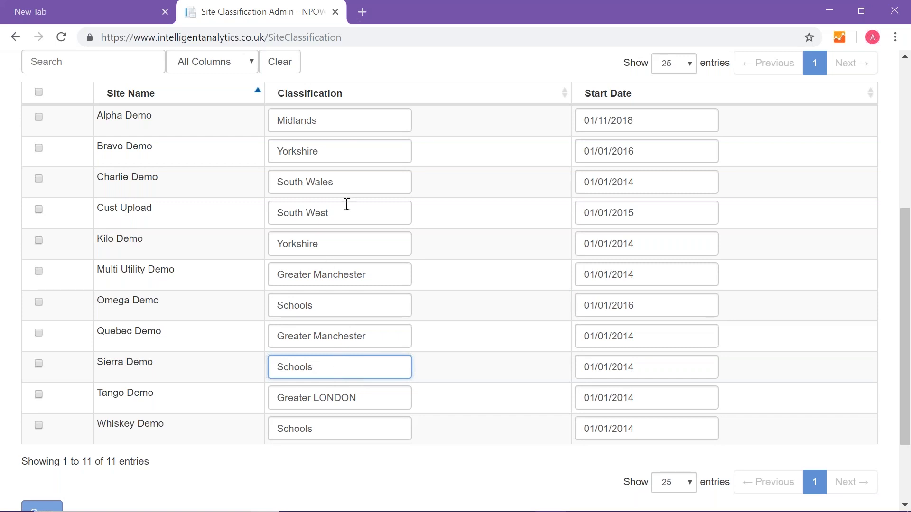
- Replace Charlie Demo's classification with "Schools"
left_click(347, 188)
key("BackSpace")
key("BackSpace")
key("BackSpace")
key("BackSpace")
key("BackSpace")
key("BackSpace")
key("BackSpace")
key("BackSpace")
key("BackSpace")
key("BackSpace")
key("BackSpace")
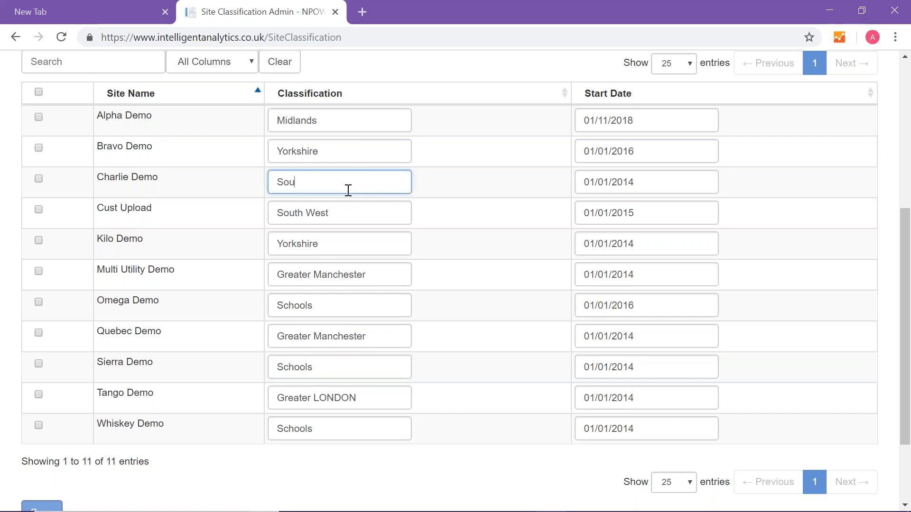
type("Schools")
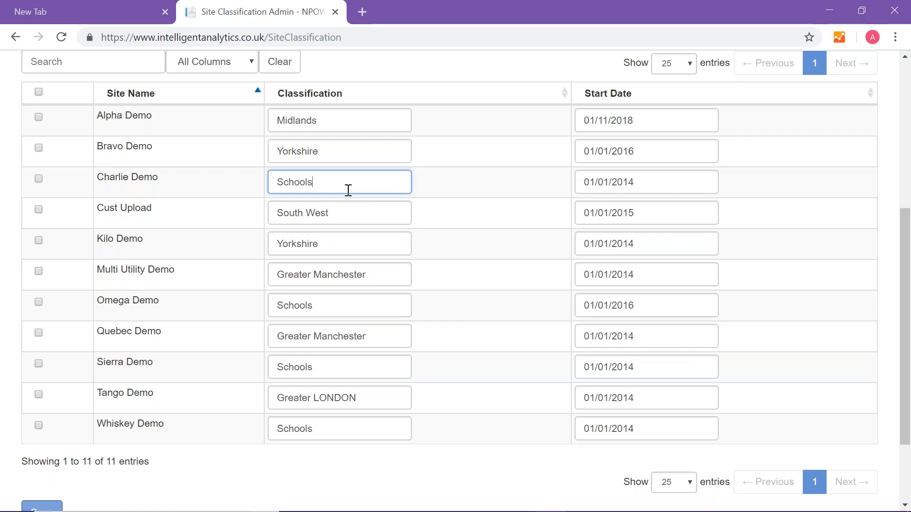
- Set the start dates of Whiskey Demo, Sierra Demo and Charlie Demo to 01/01/2016 and save the site classifications
left_click(653, 428)
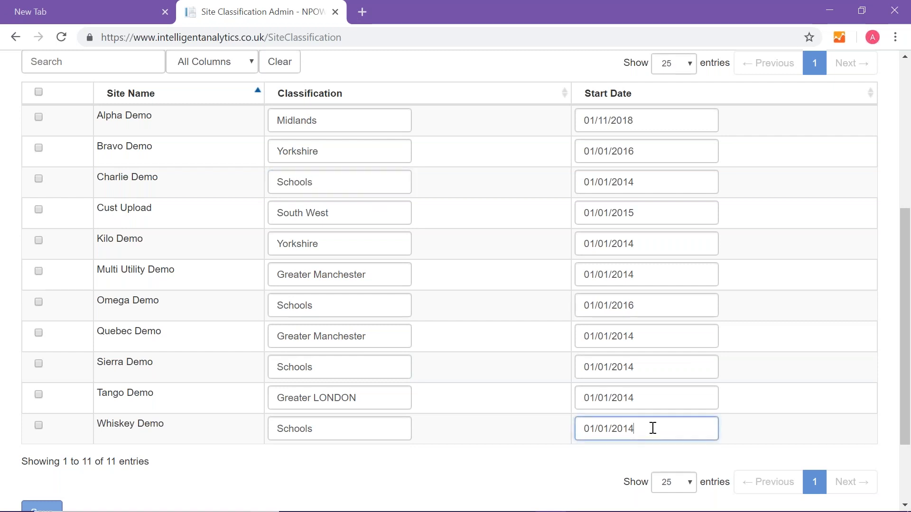
type("6")
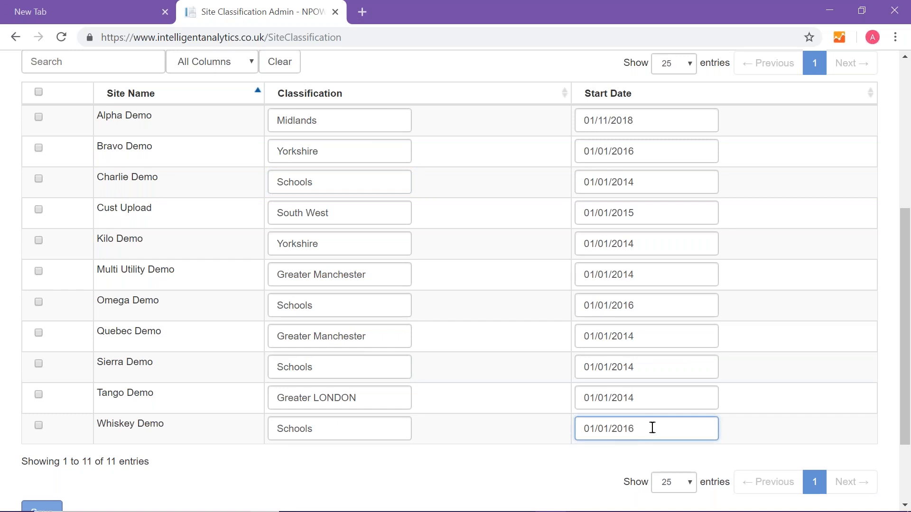
left_click(640, 363)
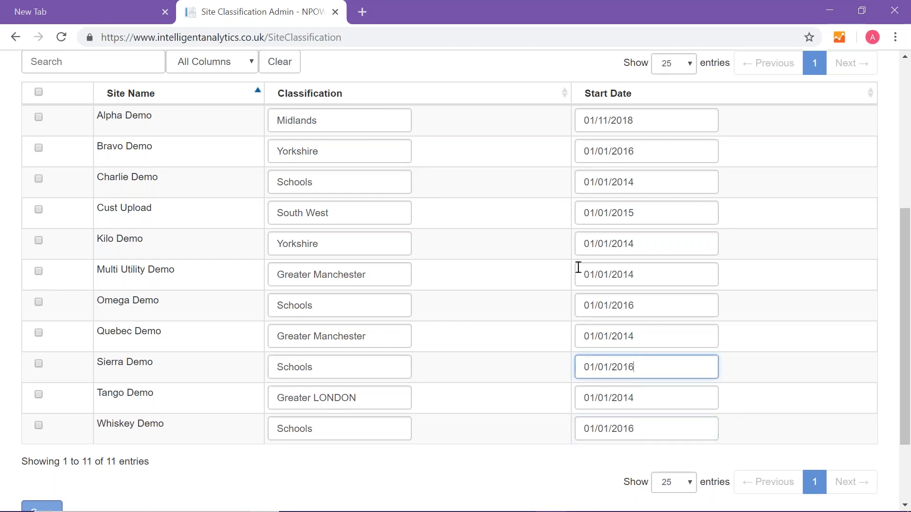
left_click(642, 184)
key("BackSpace")
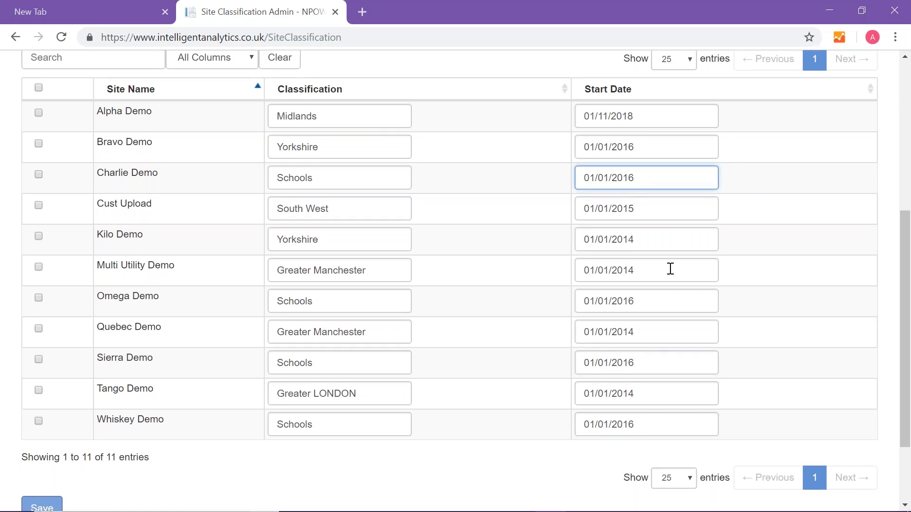
scroll(669, 266, "down", 2)
left_click(39, 411)
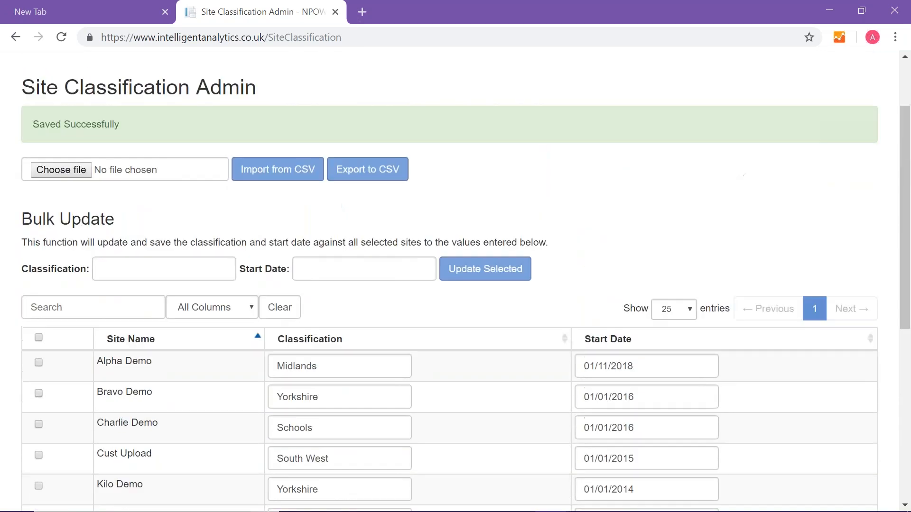
- Go to Site Sub Classification Admin in the Site Administration area of My Sites and look through the site list
scroll(368, 295, "up", 2)
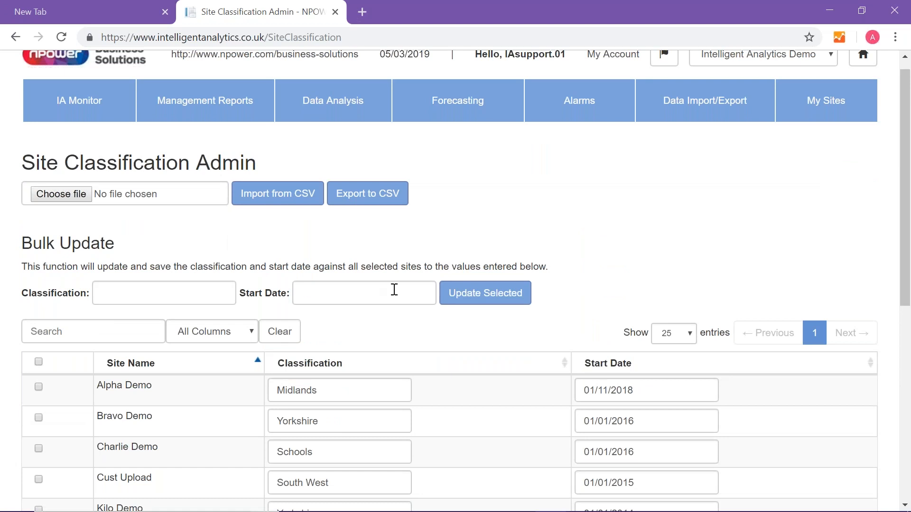
left_click(815, 119)
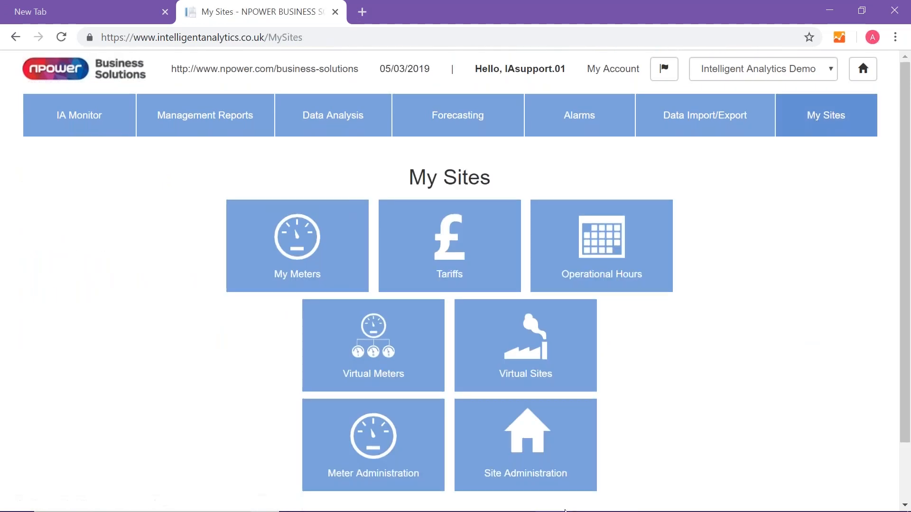
left_click(539, 457)
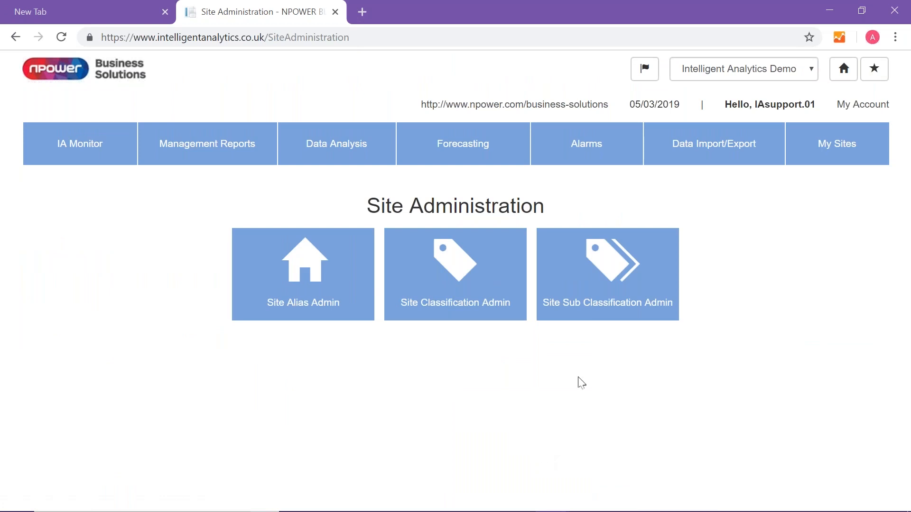
left_click(607, 302)
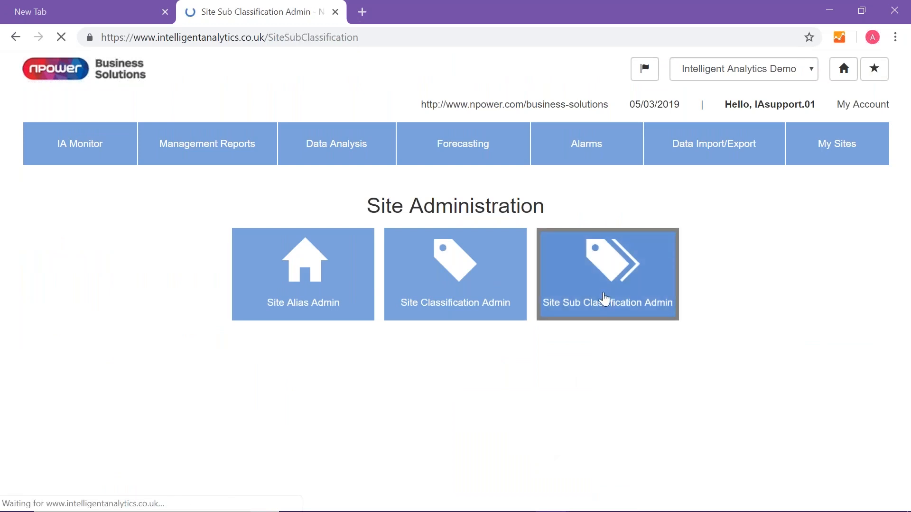
scroll(482, 394, "down", 2)
scroll(476, 389, "down", 3)
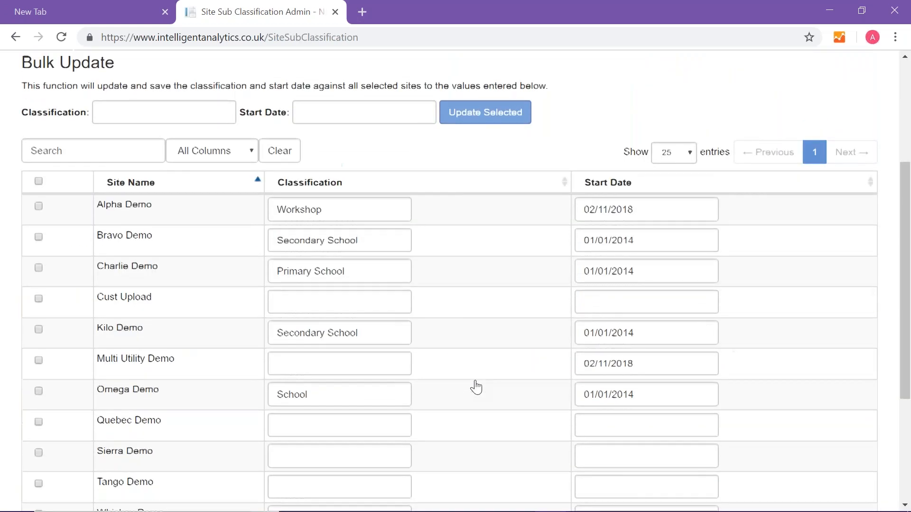
- Set the sub classification of Sierra Demo to "Primary School"
scroll(427, 361, "up", 2)
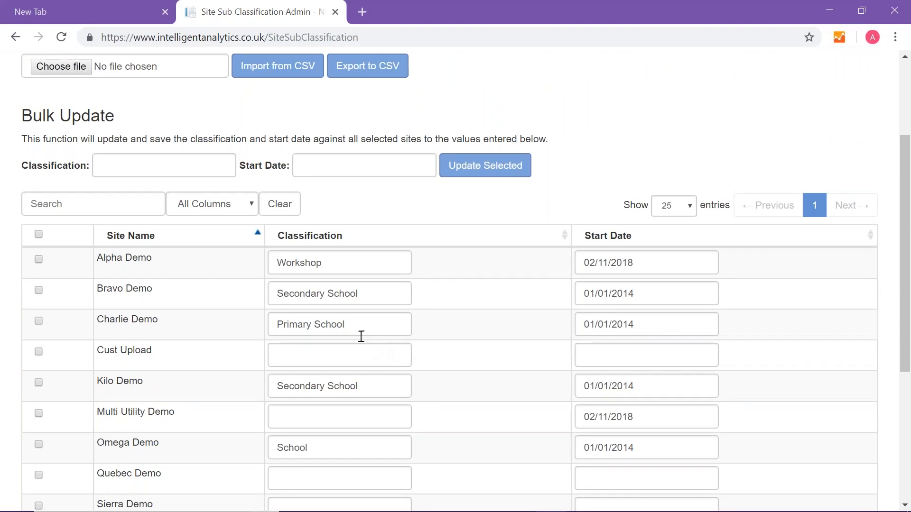
left_click(361, 320)
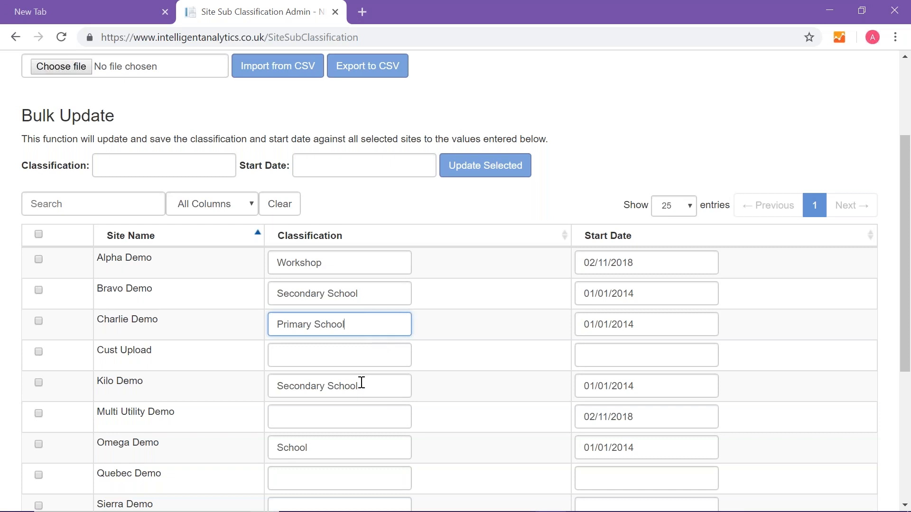
scroll(360, 382, "down", 2)
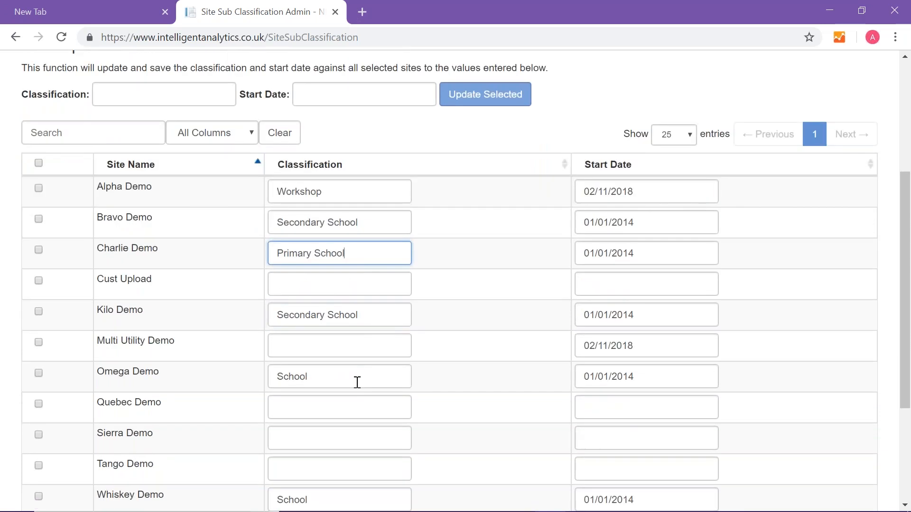
scroll(357, 382, "down", 2)
left_click(357, 366)
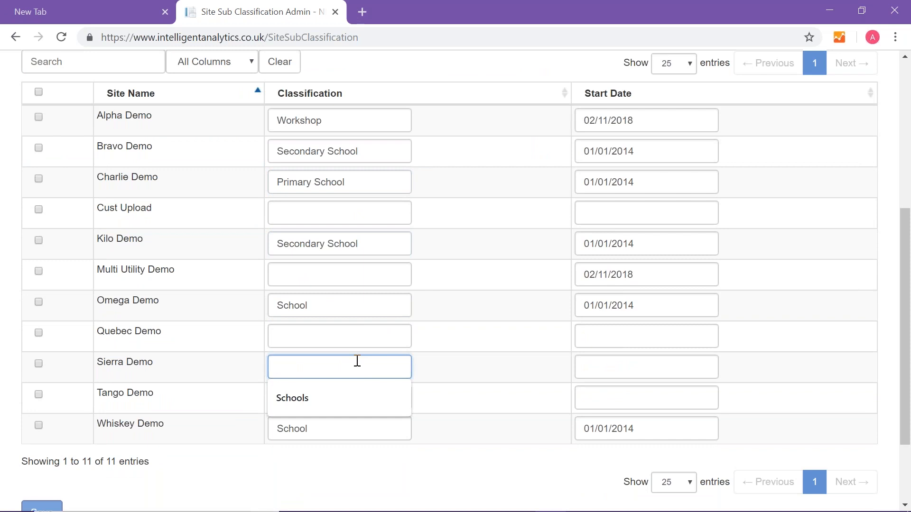
type("Primar")
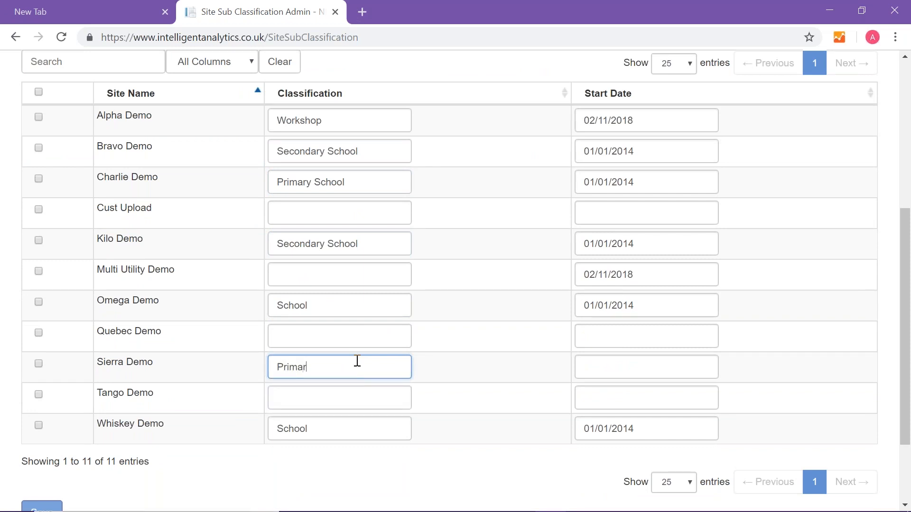
type("y School")
- Change the sub classification of Whiskey Demo and Omega Demo to "Secondary School"
left_click(278, 429)
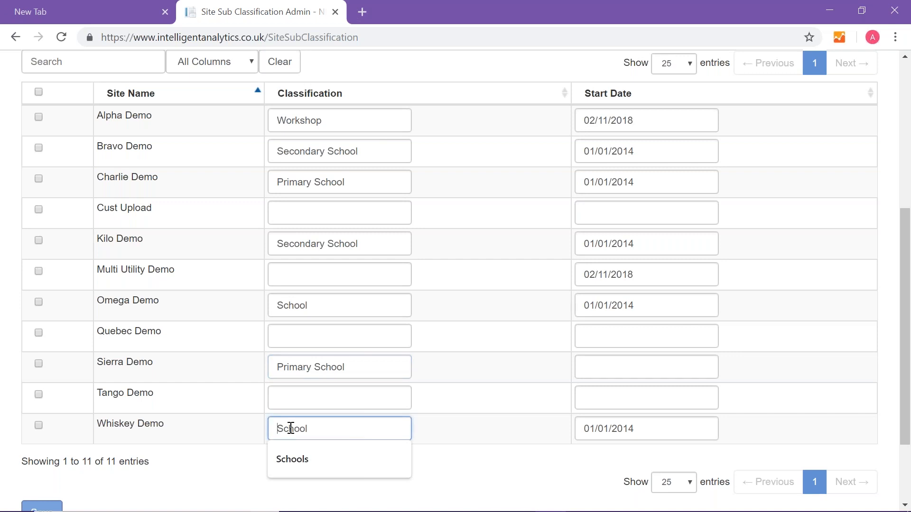
type("Sec")
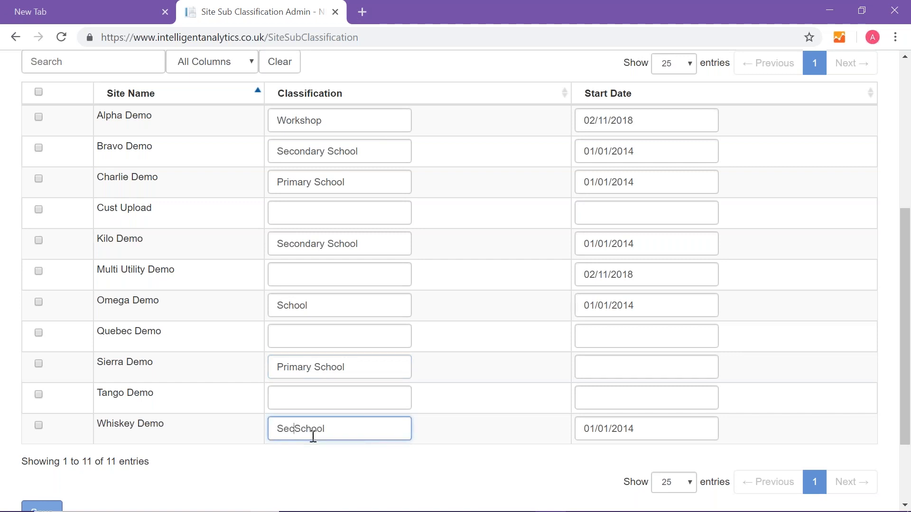
type("ondary")
left_click(280, 306)
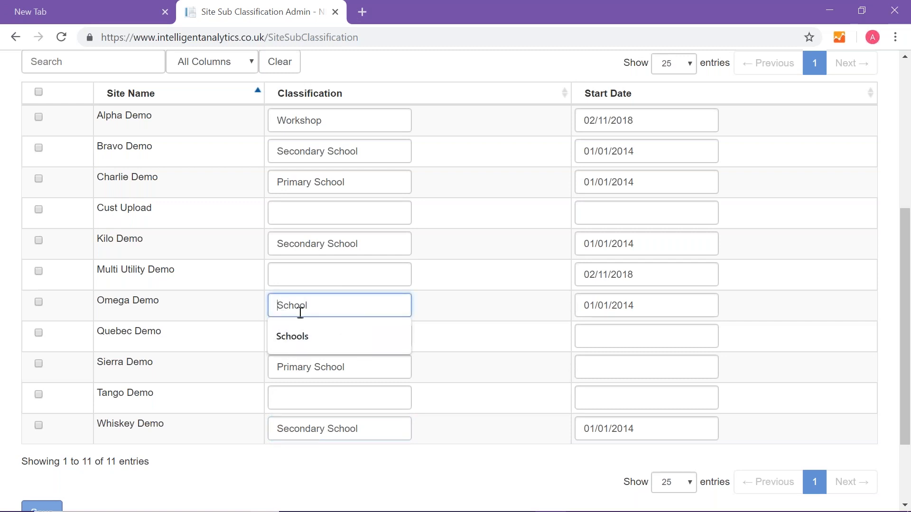
type("Second")
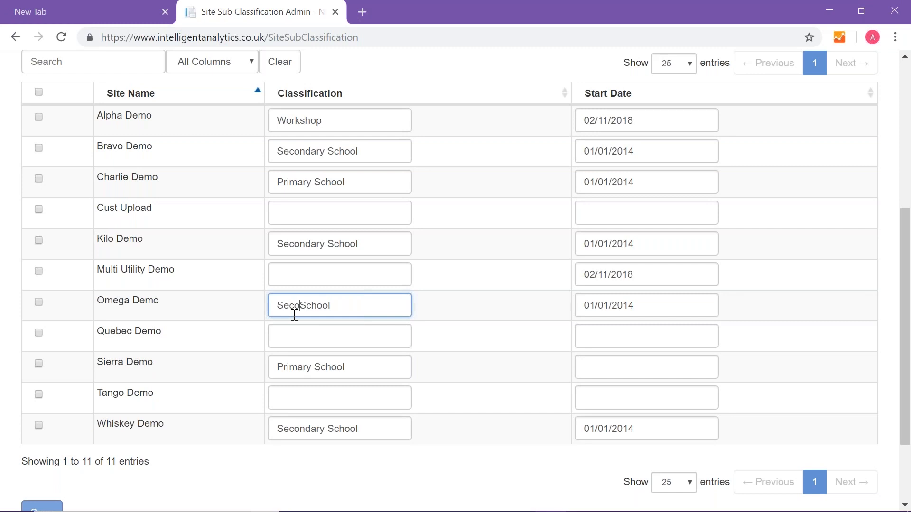
type("ary")
- Set the start dates of Omega Demo and Whiskey Demo to 01/01/2016
left_click(650, 303)
key("BackSpace")
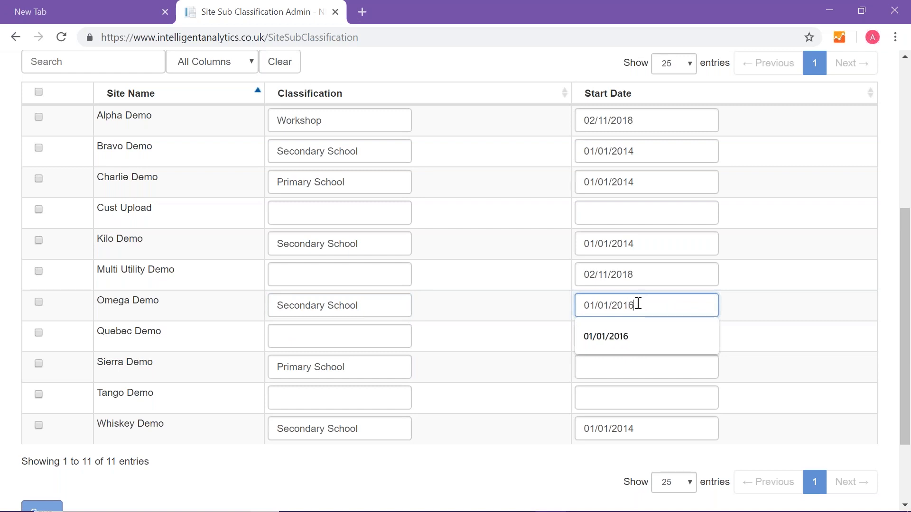
type("6")
left_click(635, 428)
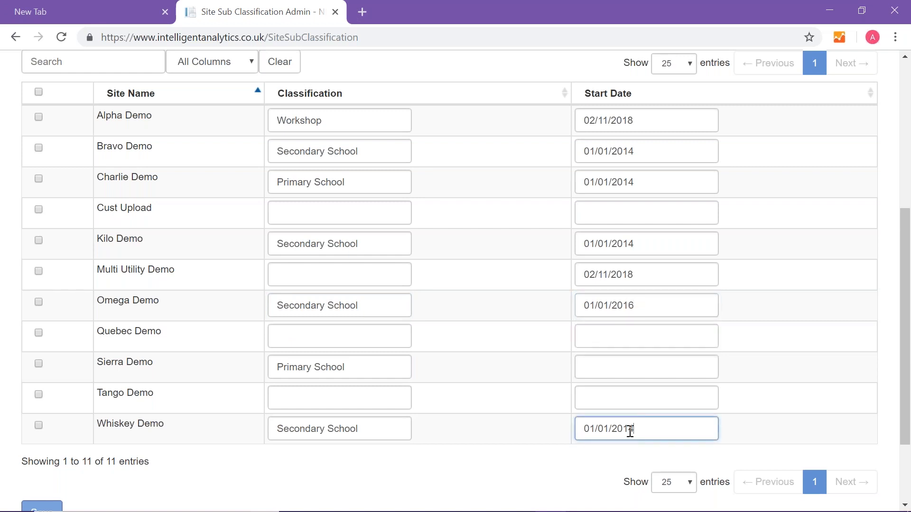
key("BackSpace")
type("6")
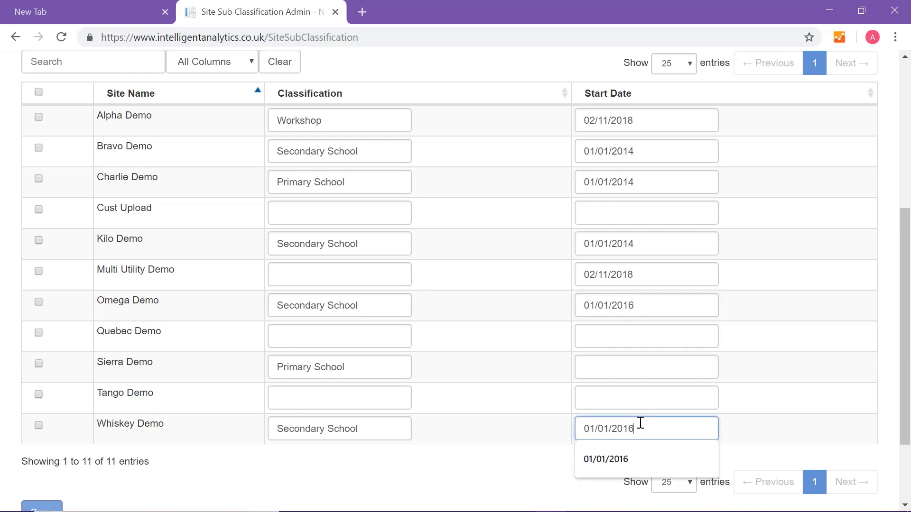
- Set the start dates of Kilo Demo and Charlie Demo to 01/01/2016 and try to save the sub classifications
left_click(635, 242)
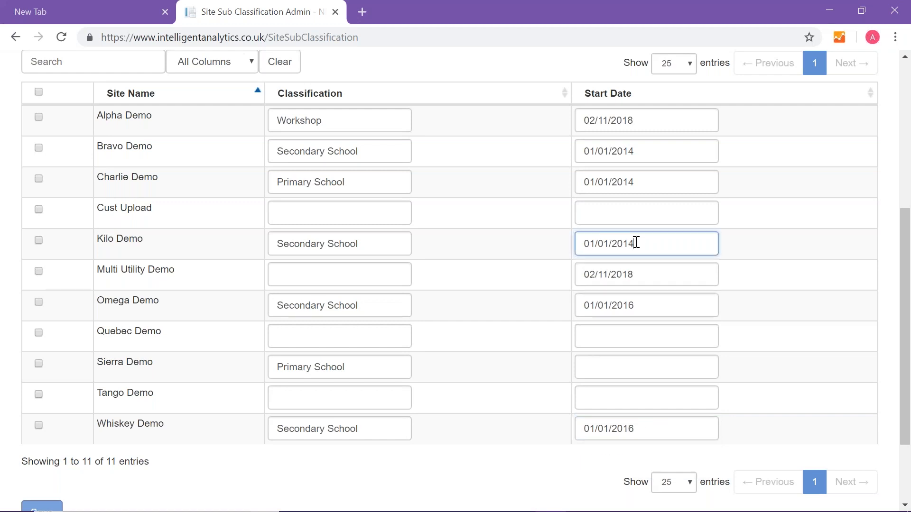
key("BackSpace")
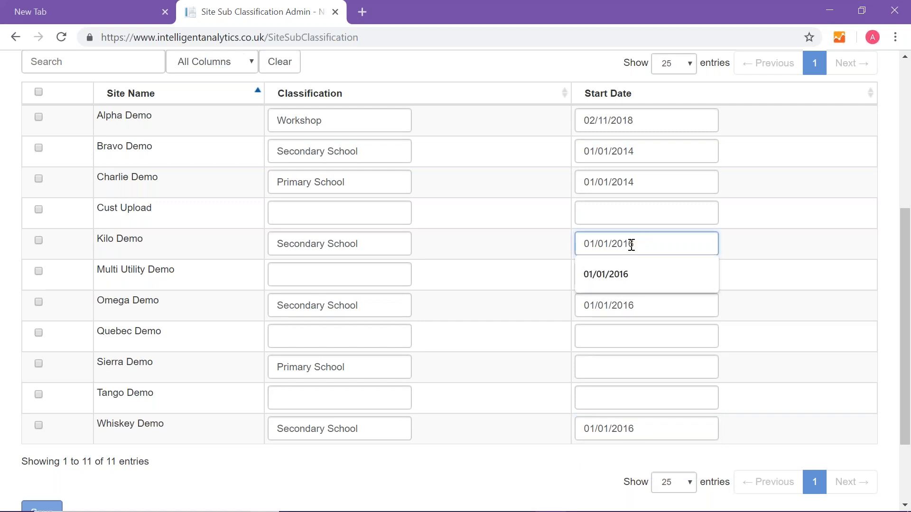
left_click(635, 184)
key("BackSpace")
type("6")
left_click(828, 228)
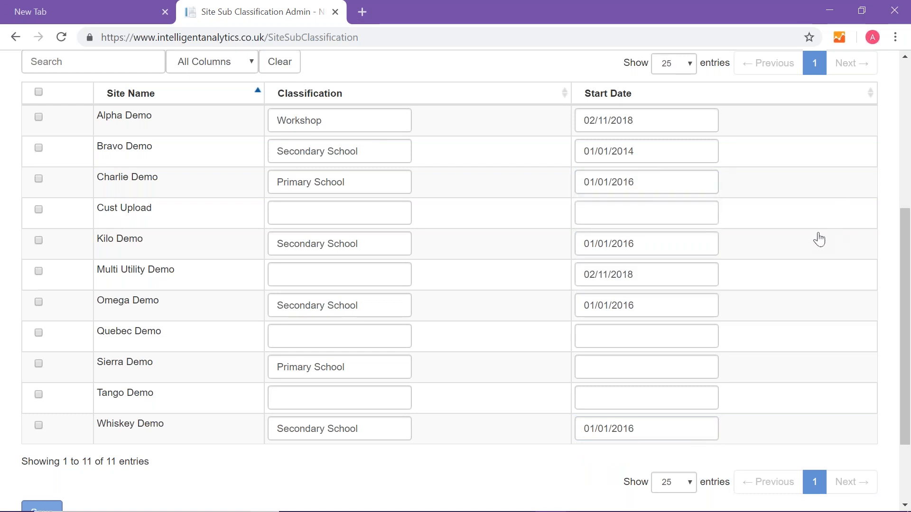
scroll(799, 293, "down", 3)
left_click(46, 409)
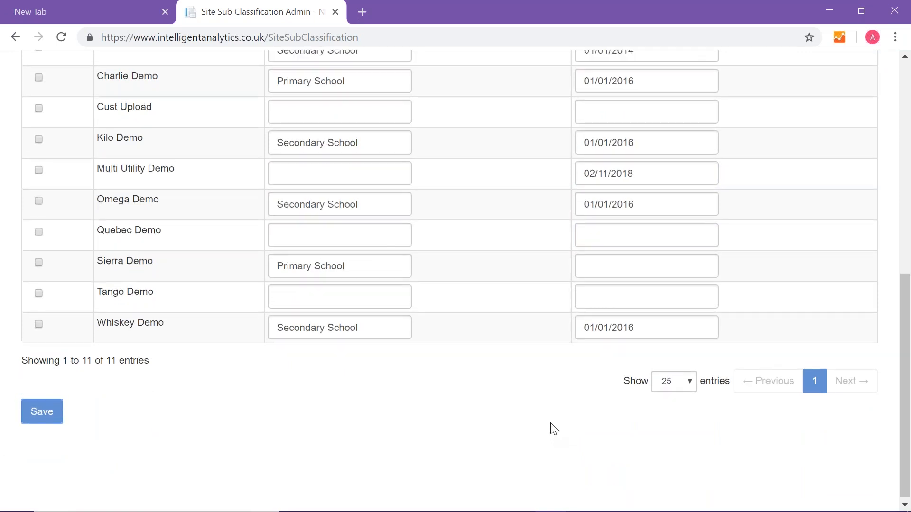
- Enter 01/01/2016 as Sierra Demo's start date and save the site sub classifications
scroll(550, 428, "up", 3)
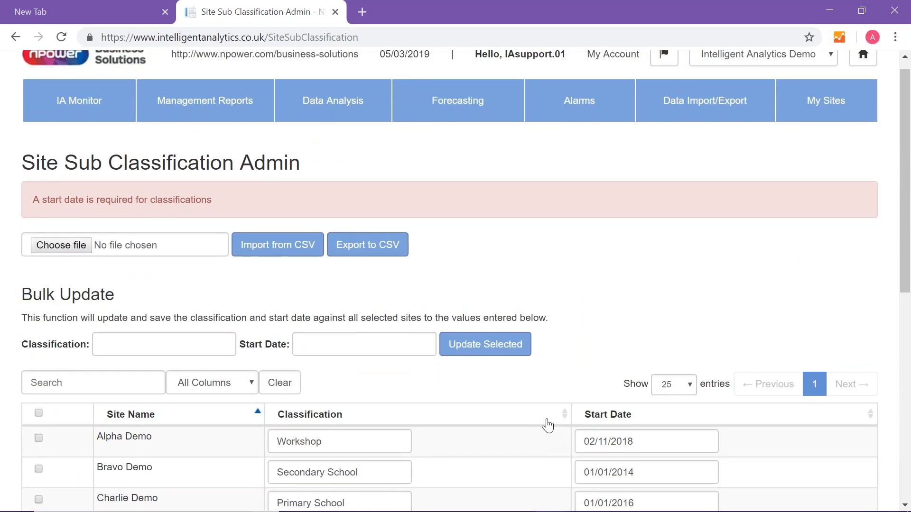
scroll(545, 423, "down", 6)
left_click(604, 399)
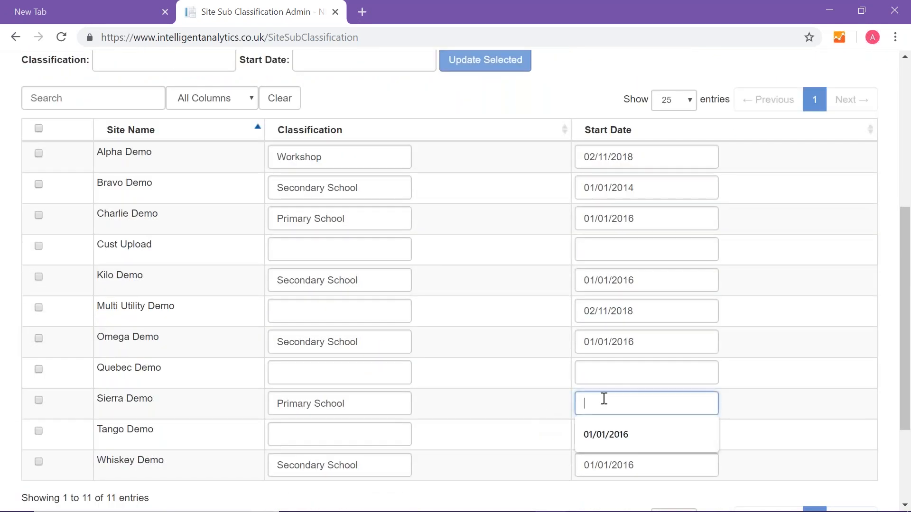
type("01/01/2016")
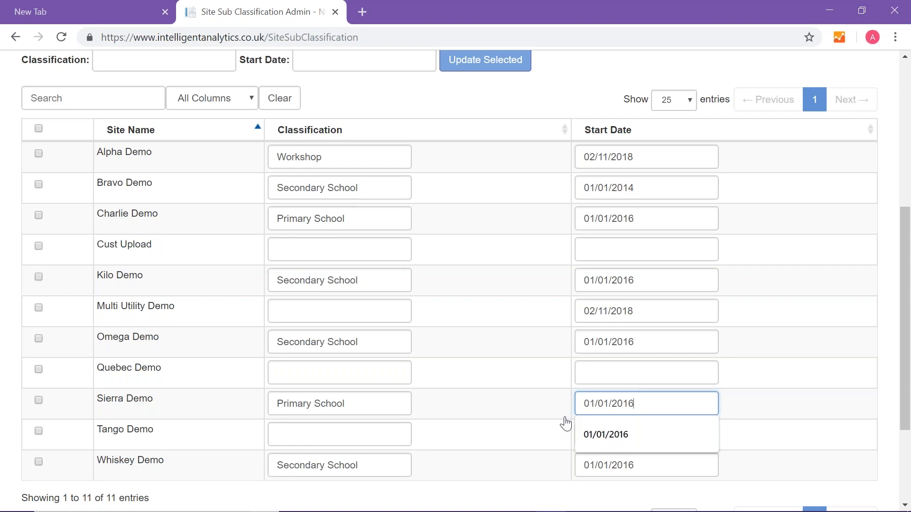
left_click(483, 462)
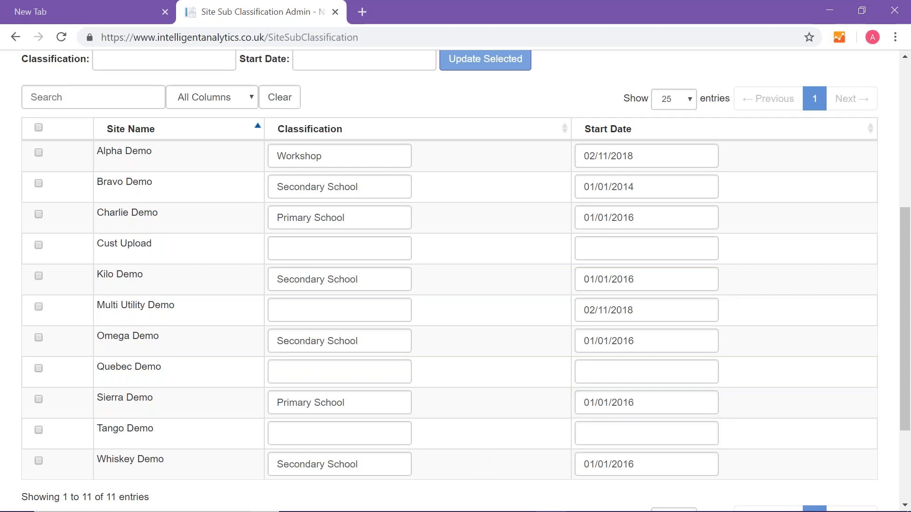
scroll(55, 412, "down", 3)
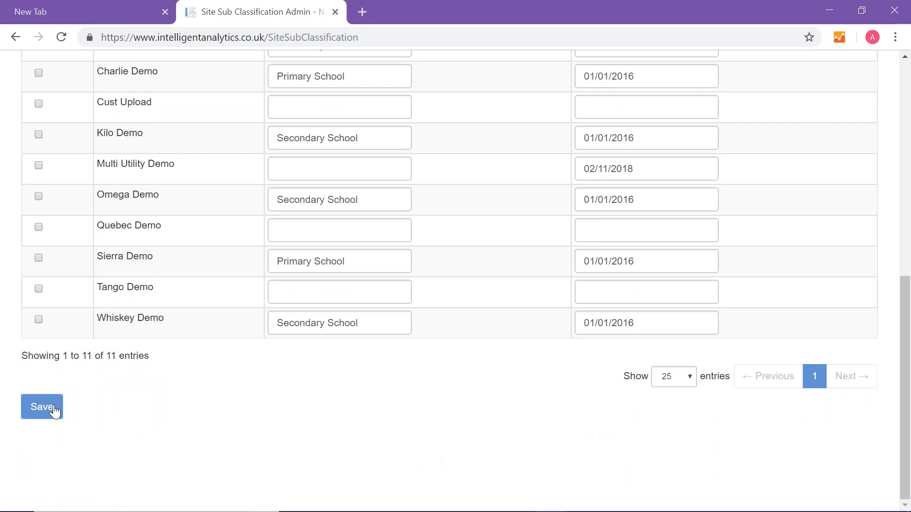
scroll(507, 431, "up", 7)
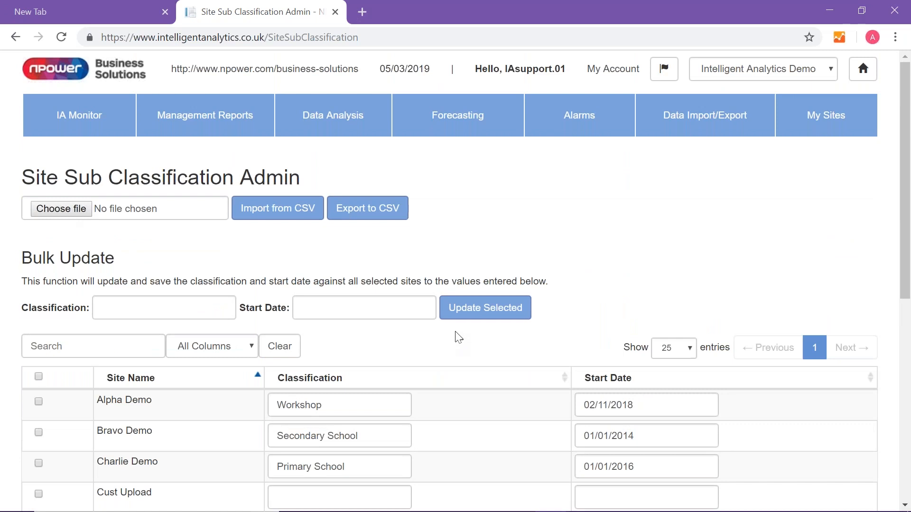
- Add new operational hours in the My Sites area and name them "Test Site 1 Weekday Opening Hours"
left_click(829, 123)
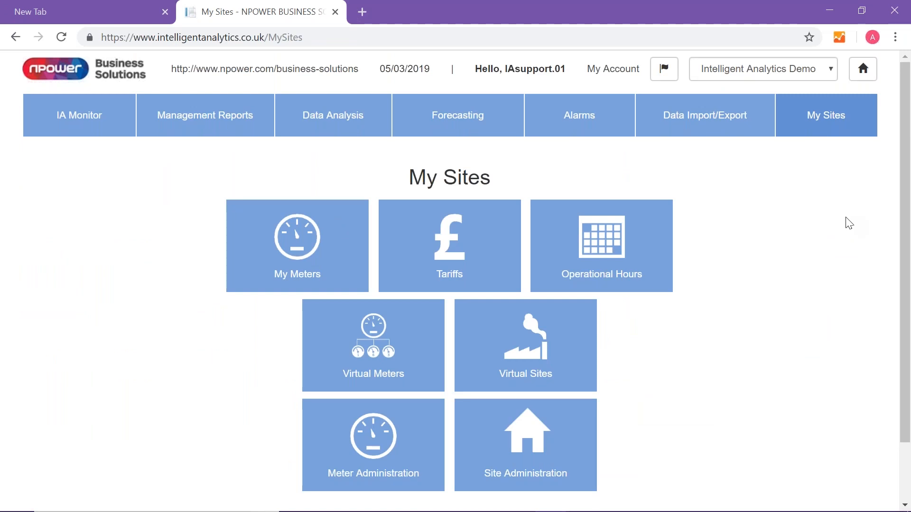
left_click(623, 254)
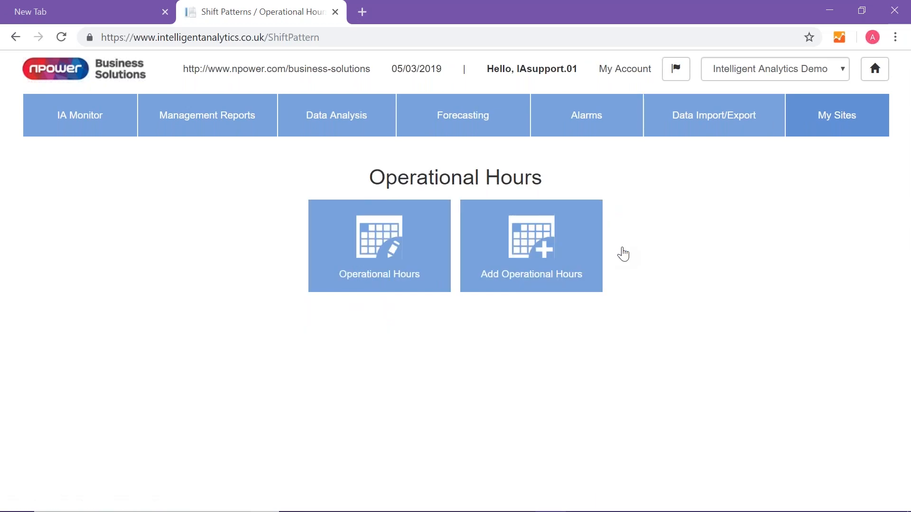
left_click(536, 247)
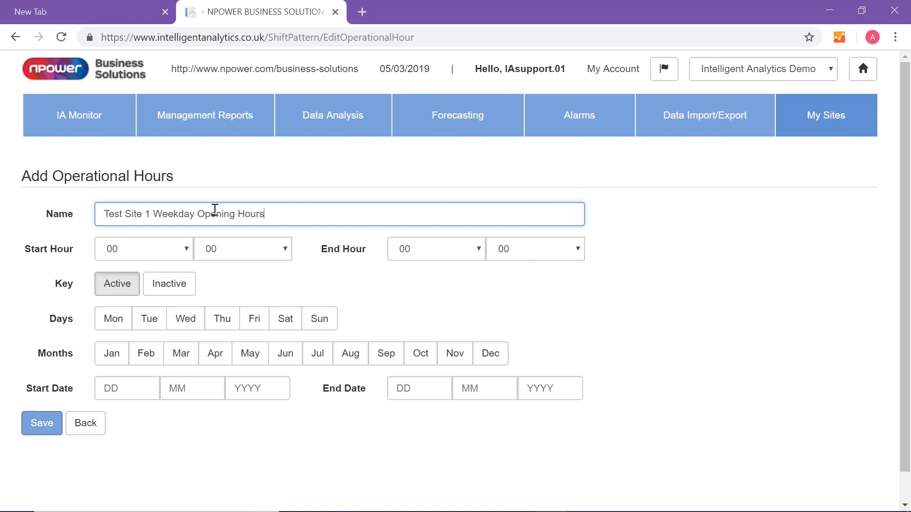
- Set the operational hours to start at 06:00 and end at 19:00
left_click(187, 248)
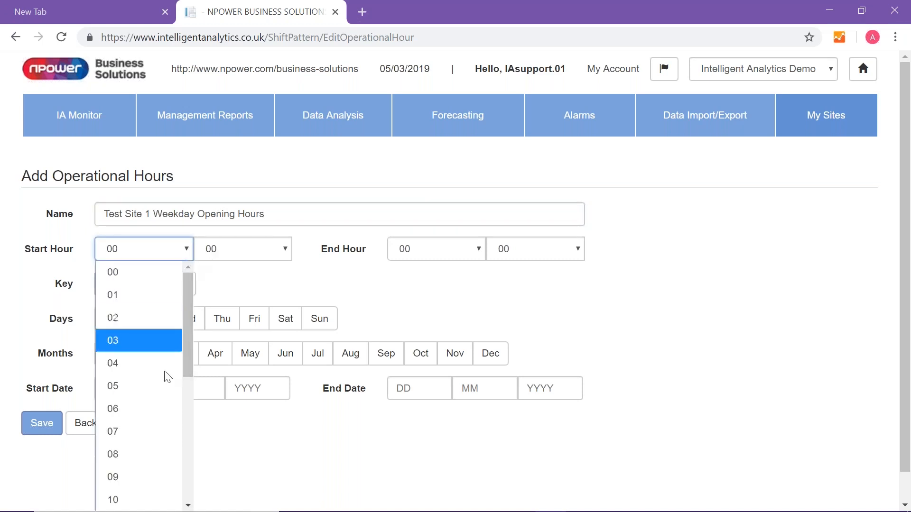
left_click(138, 411)
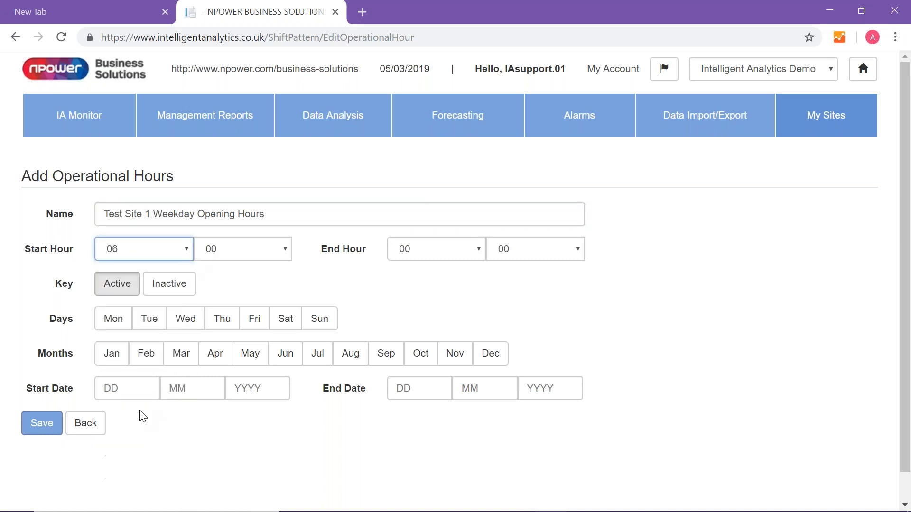
left_click(479, 248)
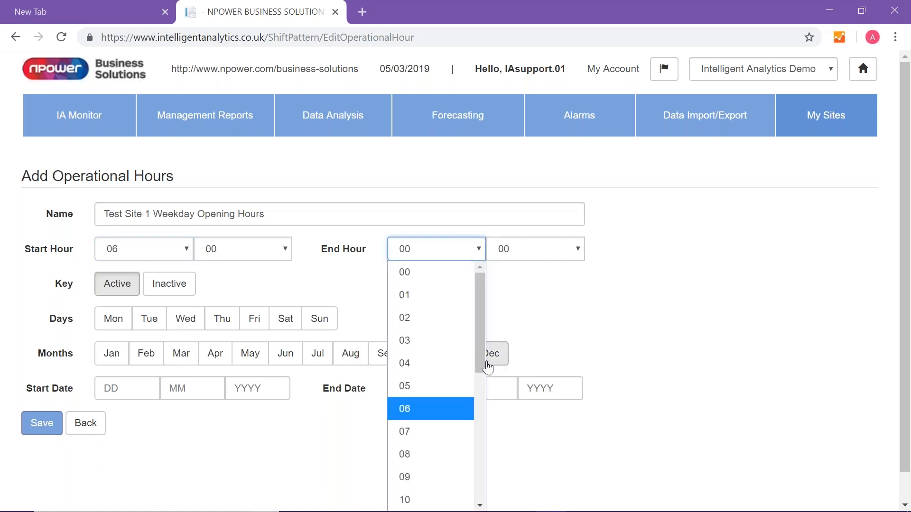
left_click_drag(481, 358, 479, 455)
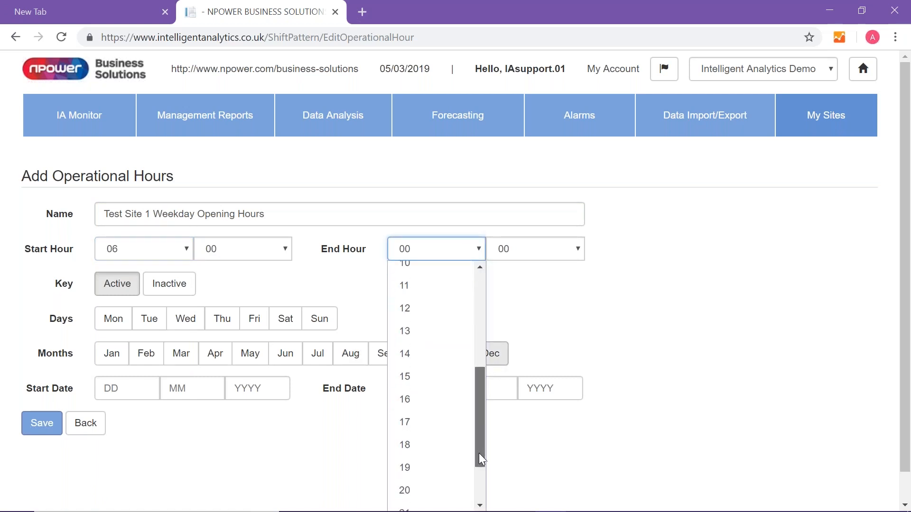
left_click(406, 469)
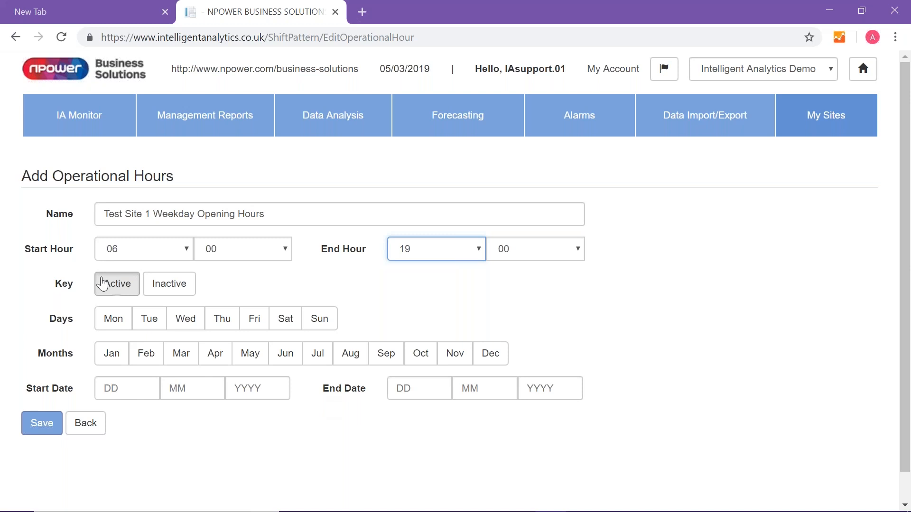
- Apply the operational hours to the weekdays Monday through Friday
left_click(116, 326)
left_click(150, 322)
left_click(184, 324)
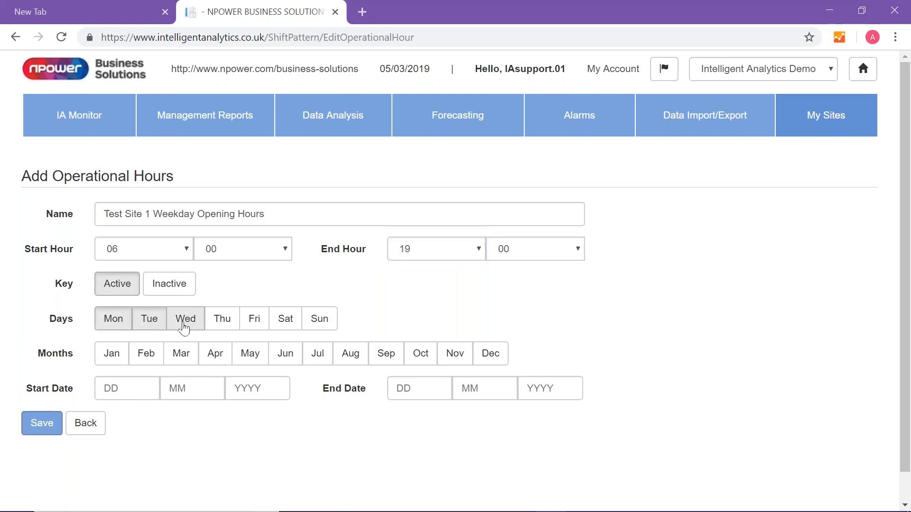
left_click(224, 325)
left_click(254, 324)
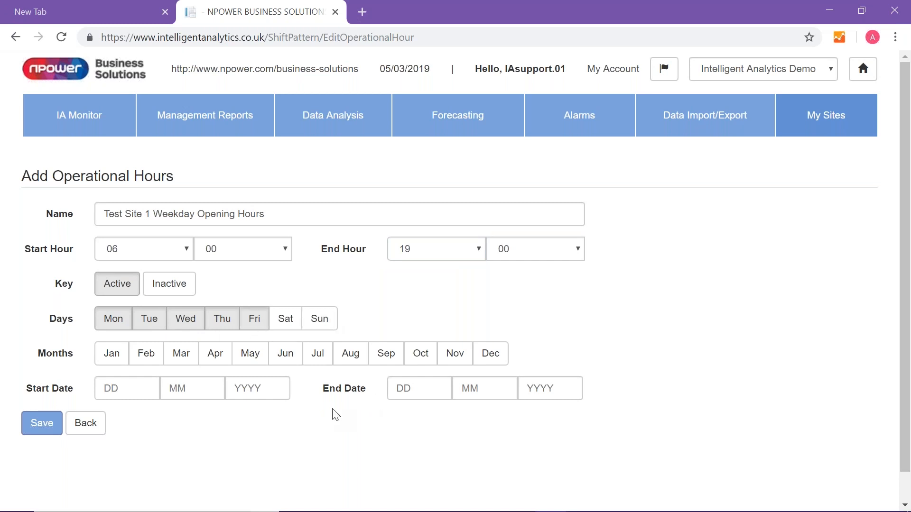
- Include all twelve months, January through December, in the operational hours
left_click(108, 361)
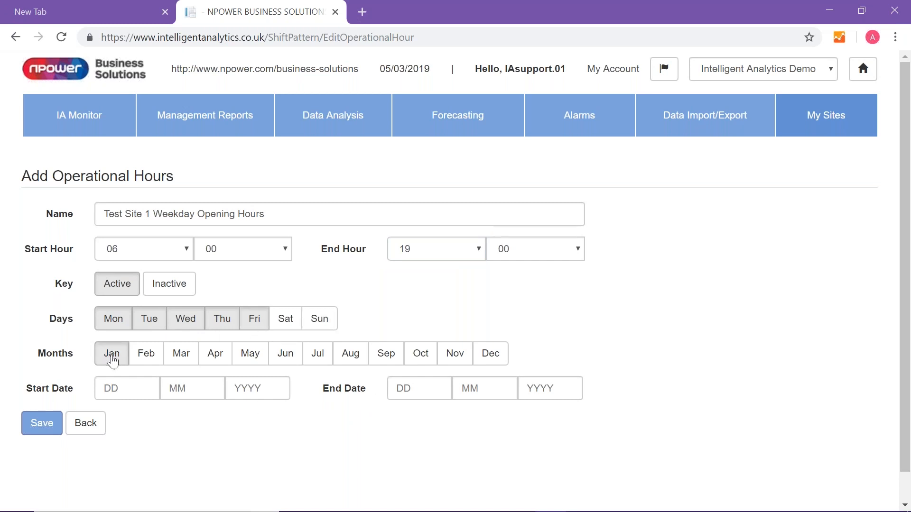
left_click(149, 359)
left_click(180, 363)
left_click(227, 356)
left_click(256, 359)
left_click(285, 360)
left_click(319, 361)
left_click(354, 358)
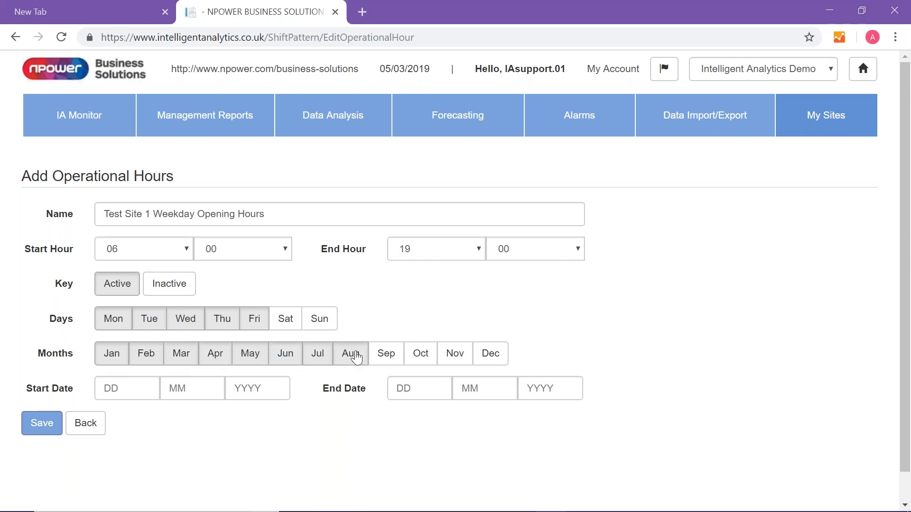
left_click(386, 357)
left_click(427, 360)
left_click(457, 360)
left_click(491, 359)
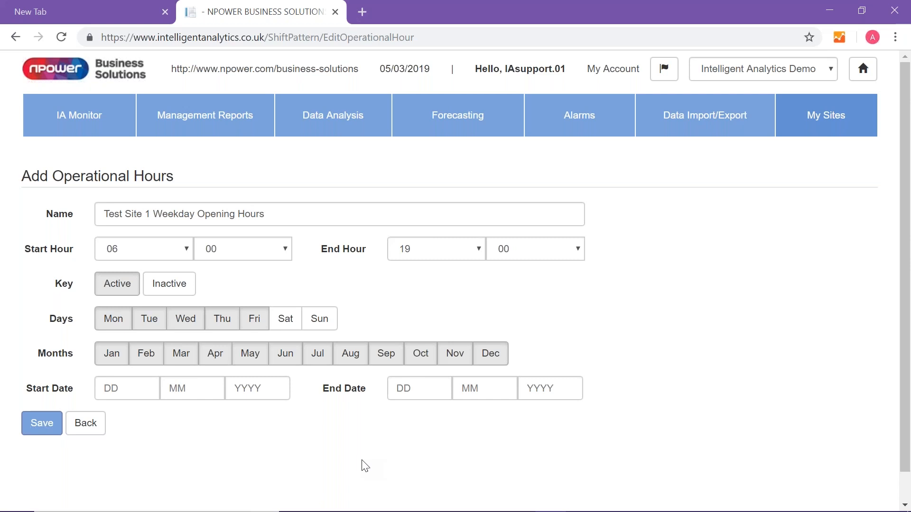
- Set the operational hours' start date to 01/01/2018 and save the new operational hours
left_click(120, 394)
type("01")
key("Tab")
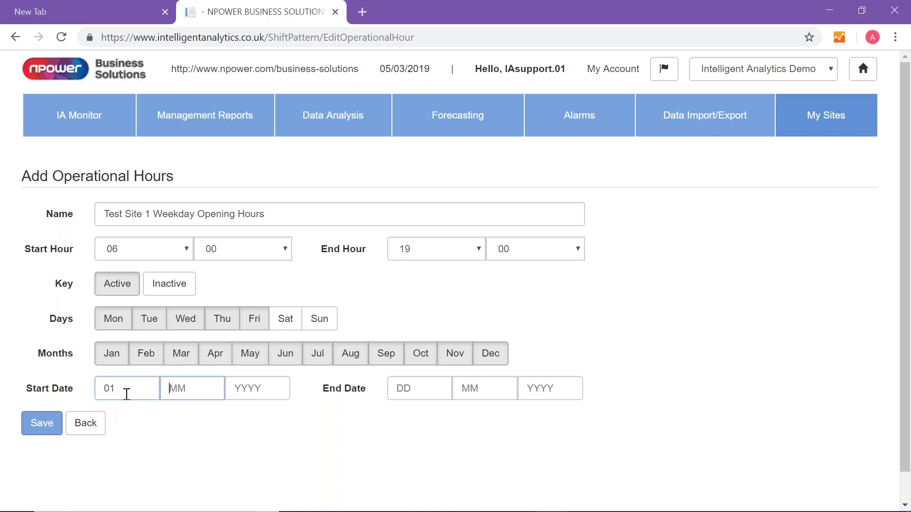
type("01")
key("Tab")
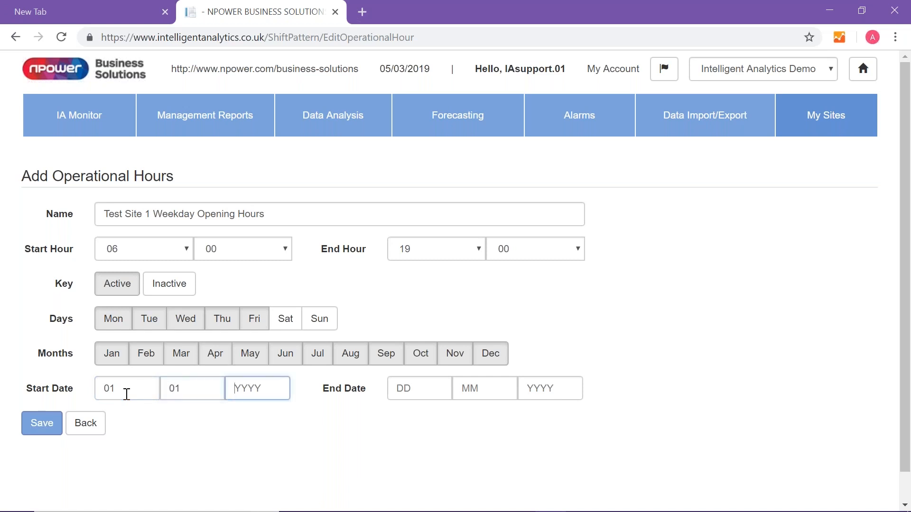
type("2018")
left_click(47, 426)
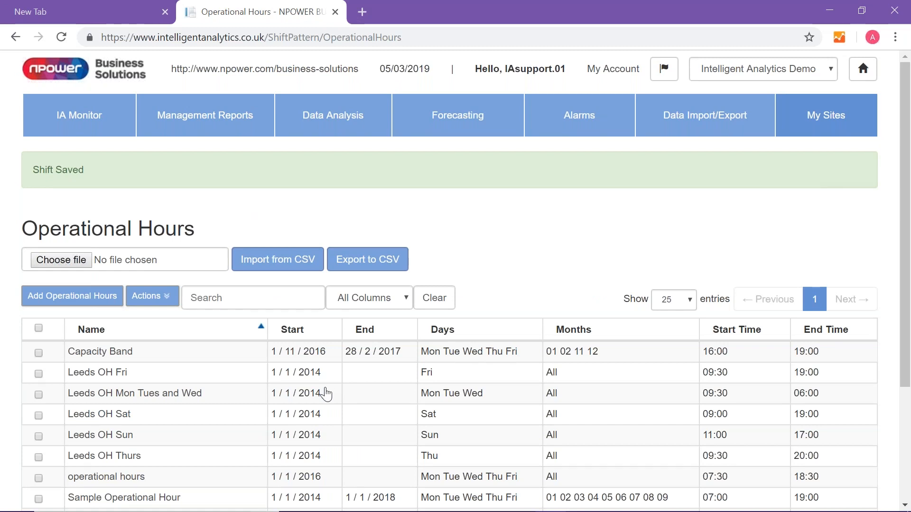
- Create a new Data Analysis report and filter its meters to Real Only
left_click(352, 127)
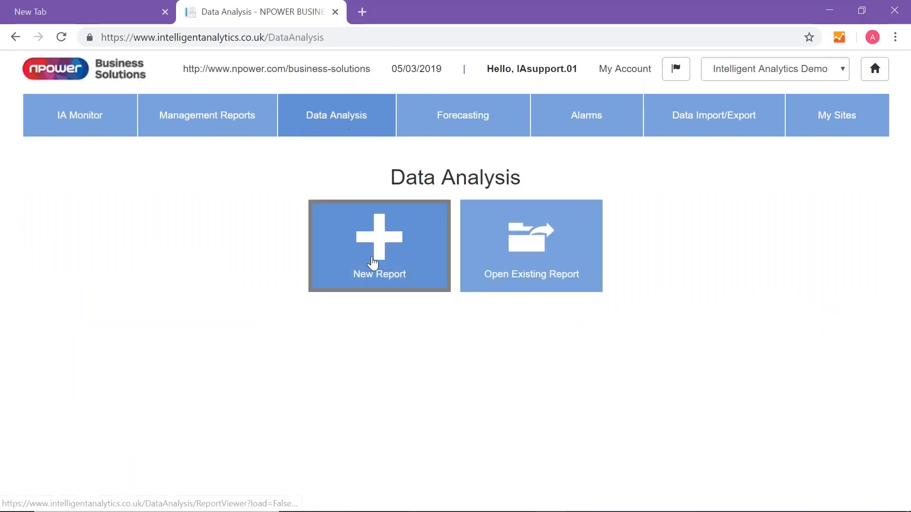
left_click(373, 262)
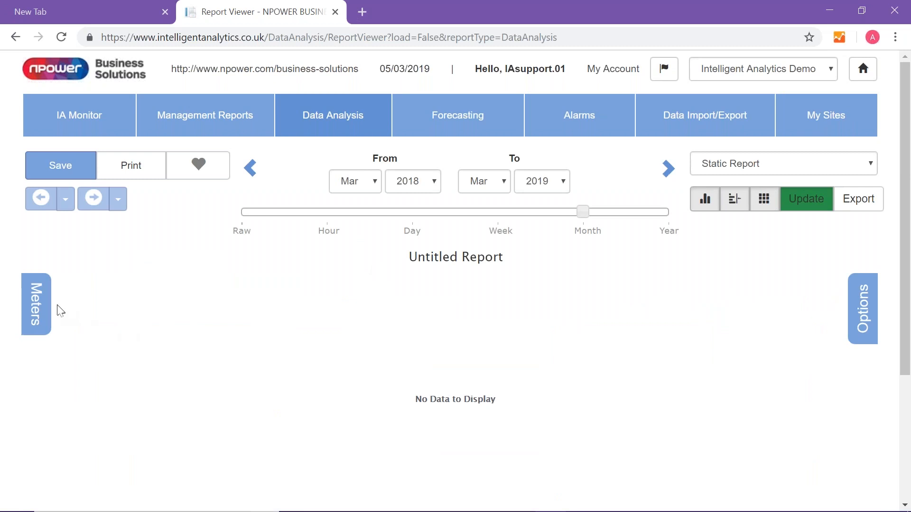
left_click(37, 308)
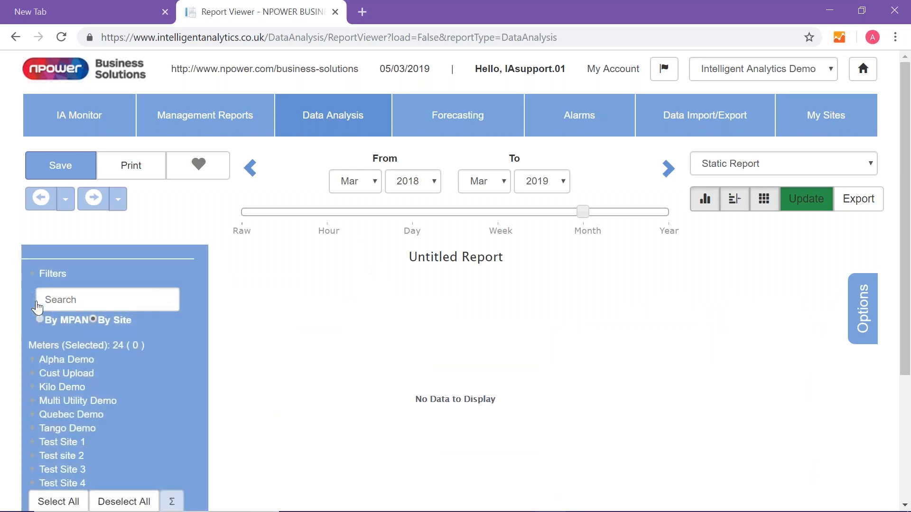
left_click(51, 275)
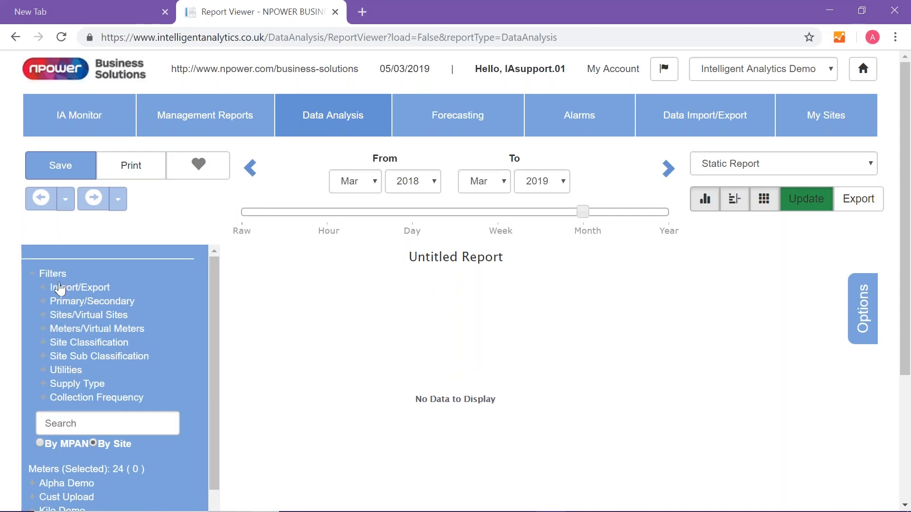
left_click(66, 331)
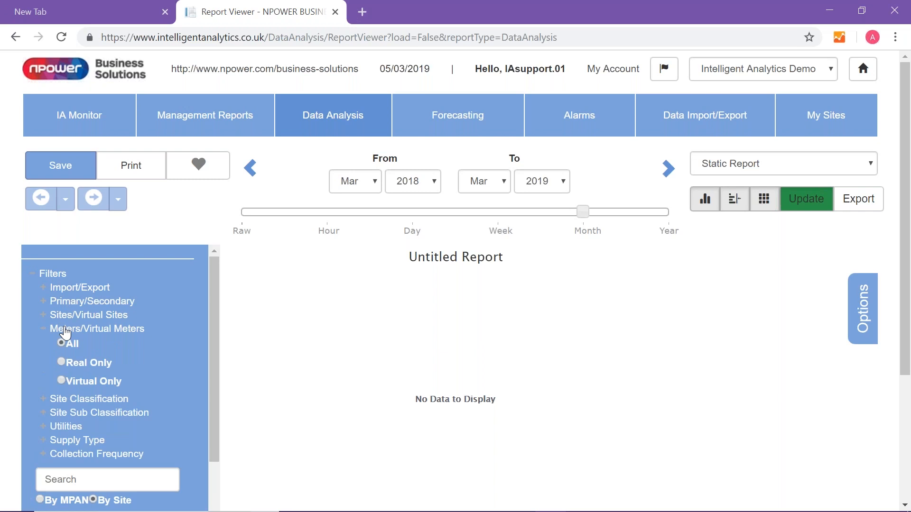
left_click(62, 362)
- Filter the report's meters to the Schools site classification and the Electricity utility
scroll(121, 358, "down", 2)
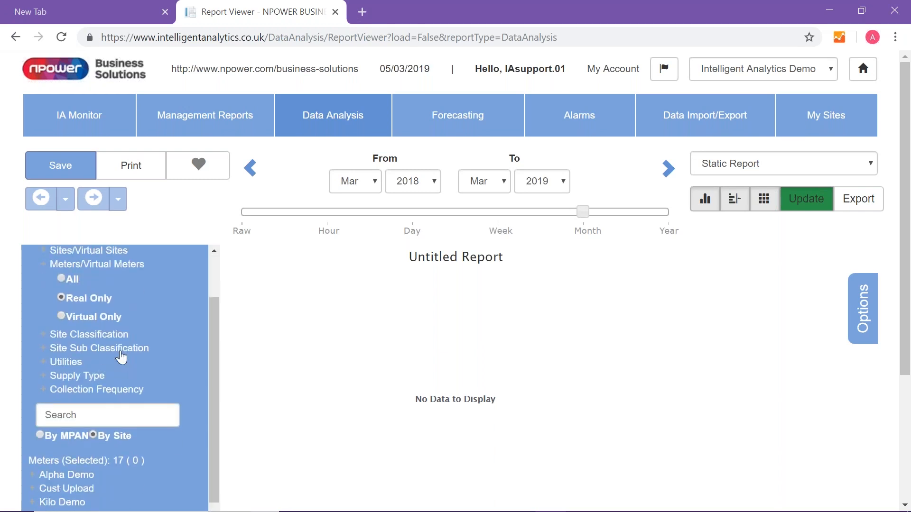
left_click(84, 330)
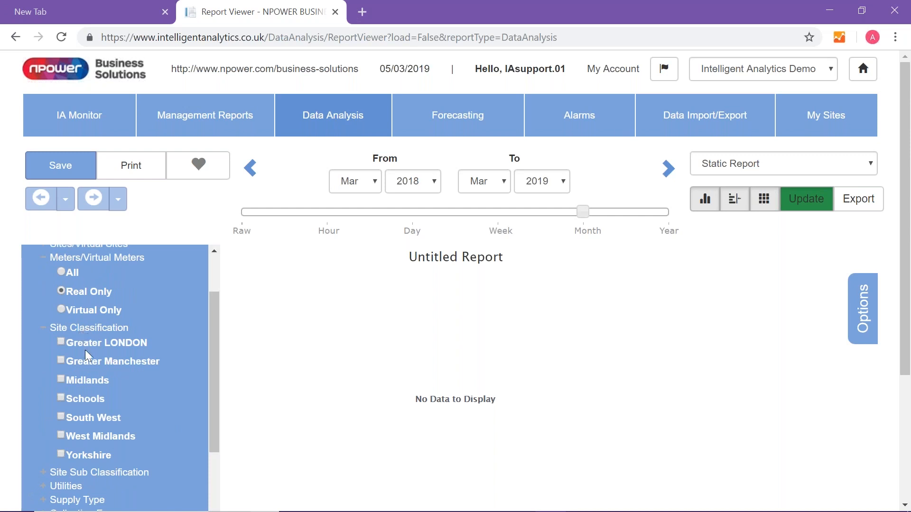
left_click(61, 396)
left_click_drag(215, 383, 213, 461)
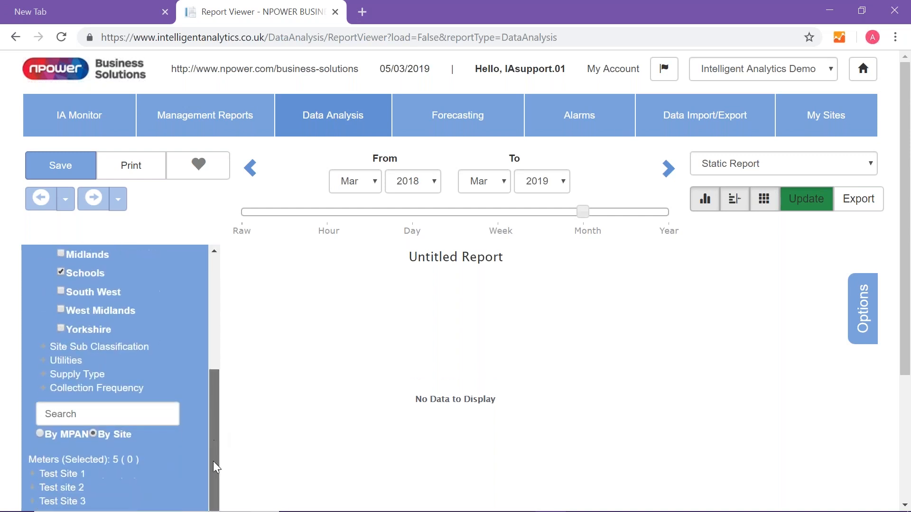
left_click(68, 363)
left_click(61, 374)
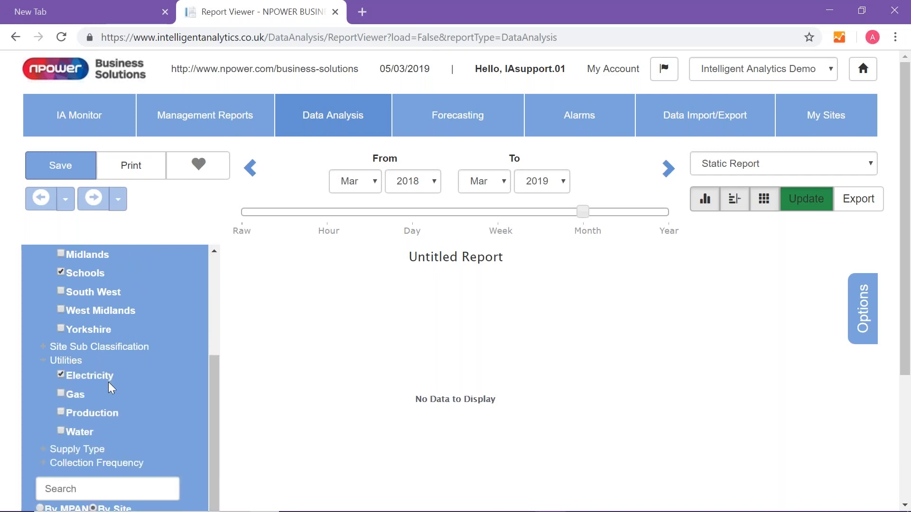
- Select all the filtered meters for Test Site 1 through Test Site 4
left_click_drag(212, 399, 208, 456)
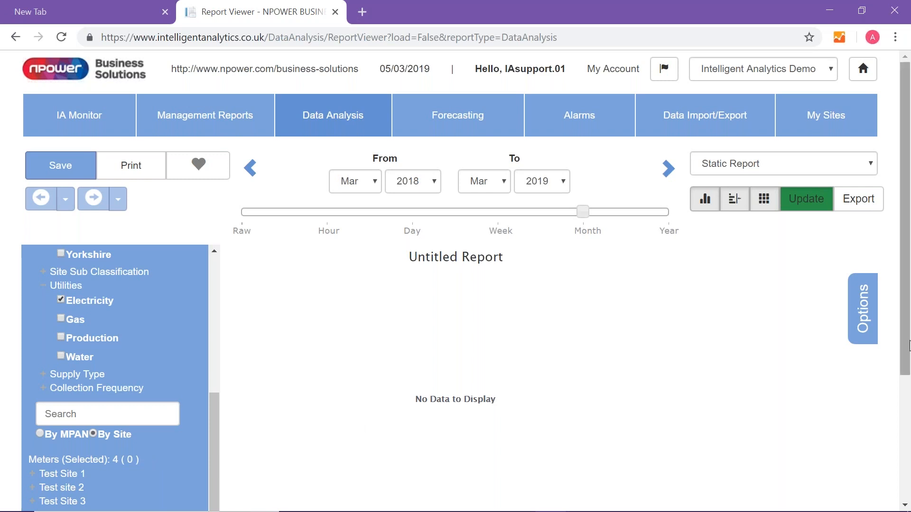
scroll(88, 477, "down", 2)
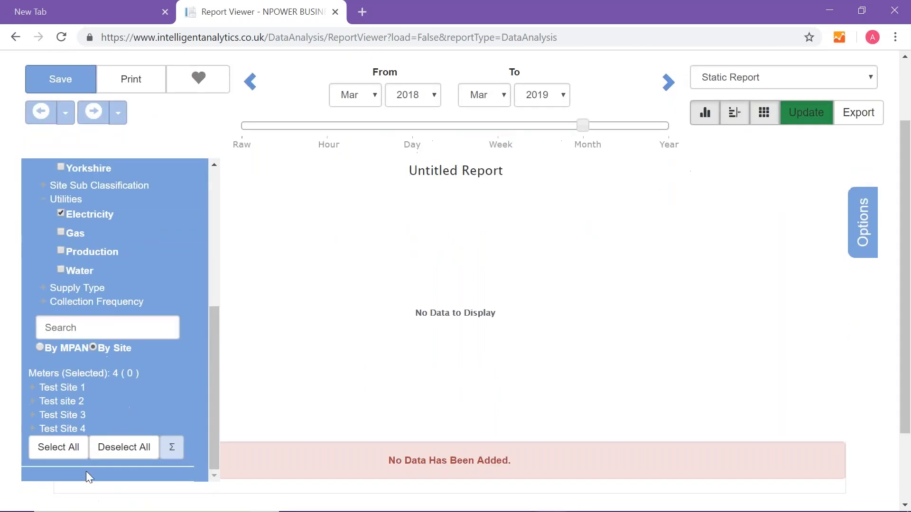
left_click(67, 458)
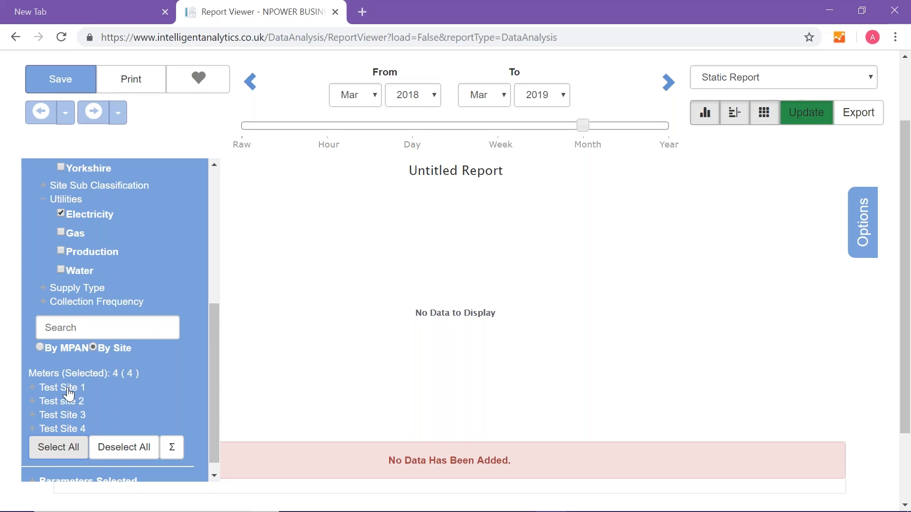
- Aggregate the selected meters into one channel named "Schools"
left_click_drag(216, 394, 214, 409)
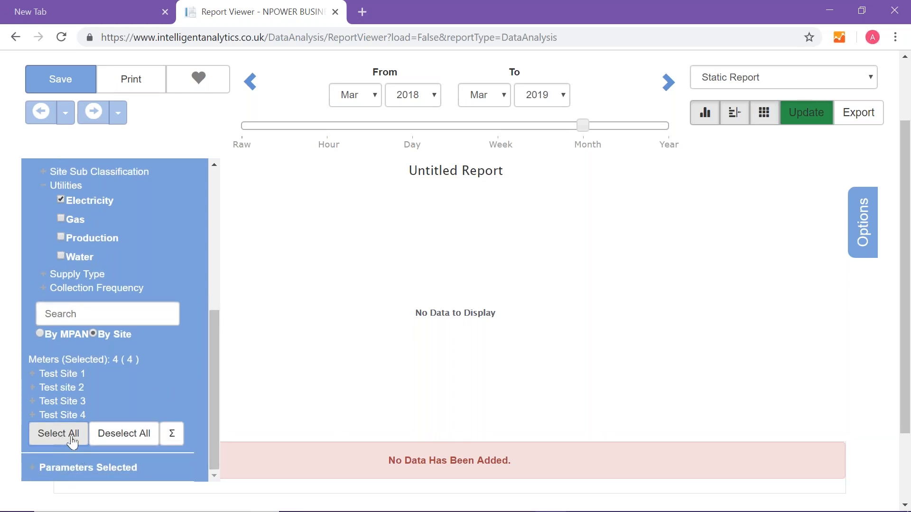
left_click(172, 434)
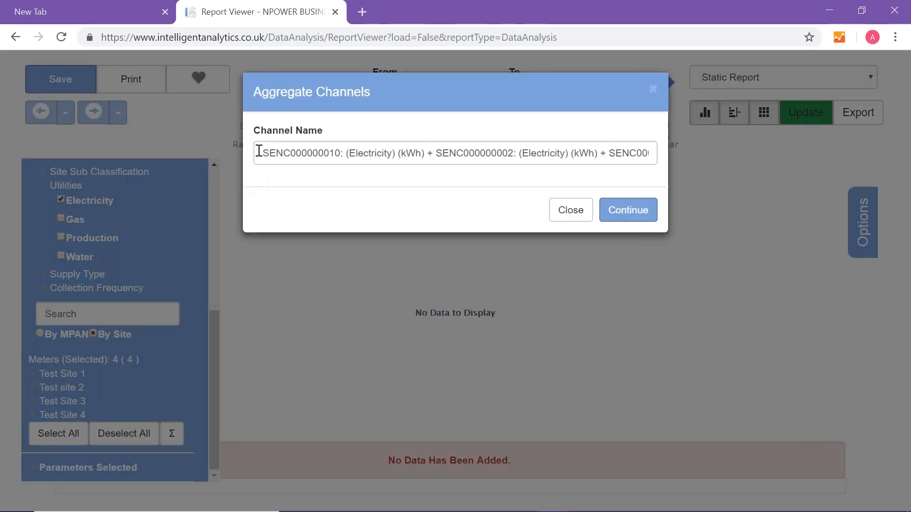
left_click(259, 151)
left_click_drag(259, 151, 742, 150)
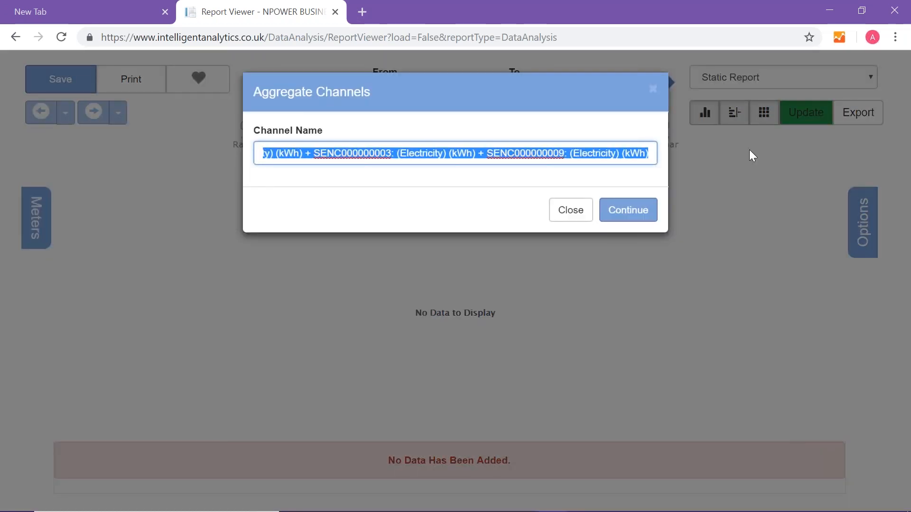
key("BackSpace")
type("S")
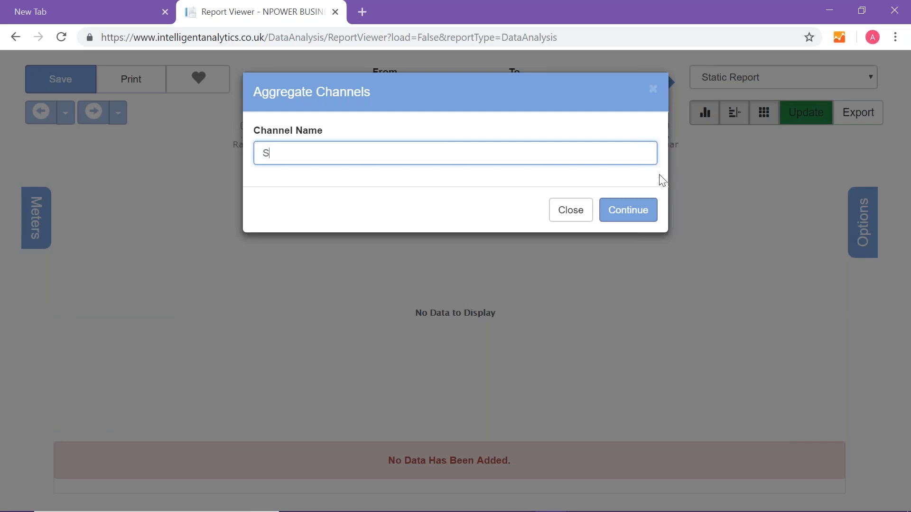
type("chools")
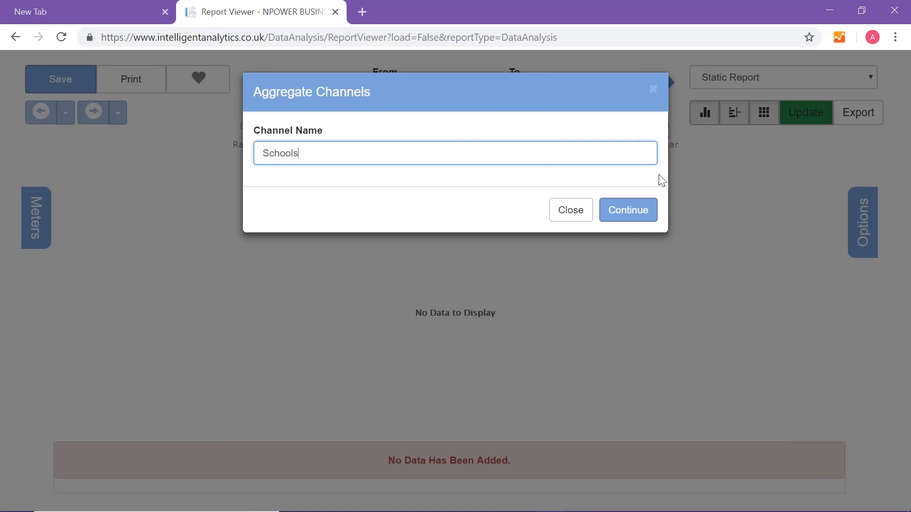
left_click(630, 219)
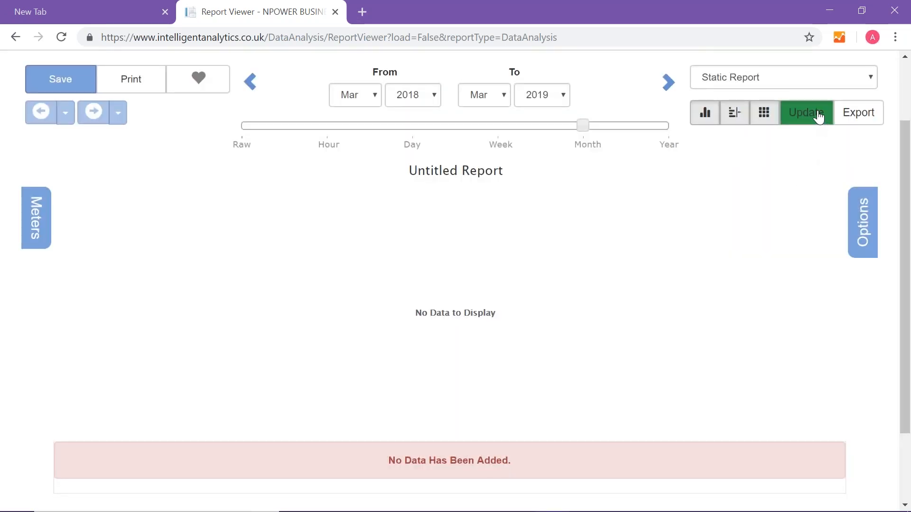
- Update the report and review its chart, channel summary and monthly data table
left_click(818, 116)
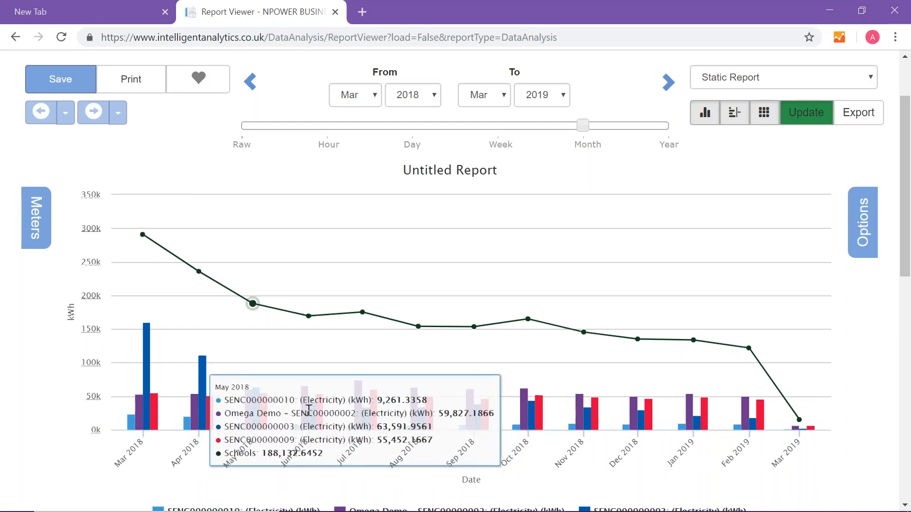
scroll(482, 397, "down", 3)
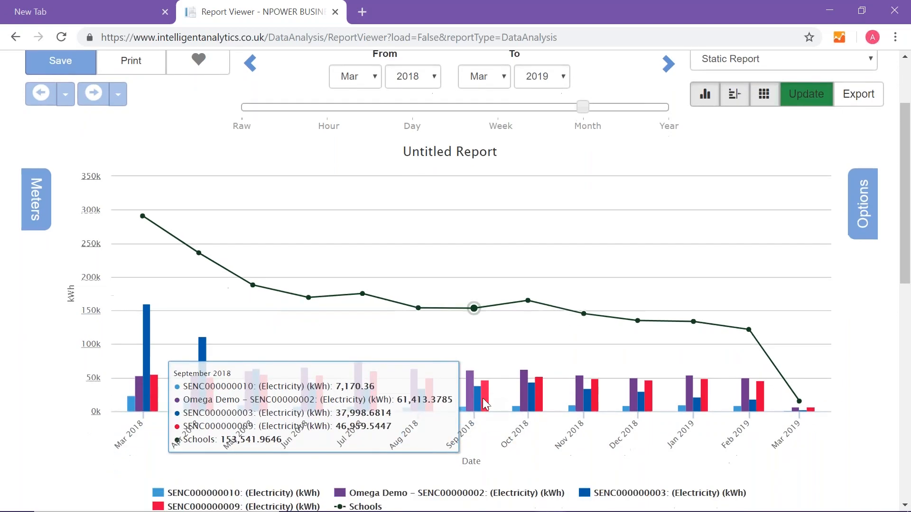
scroll(483, 397, "down", 2)
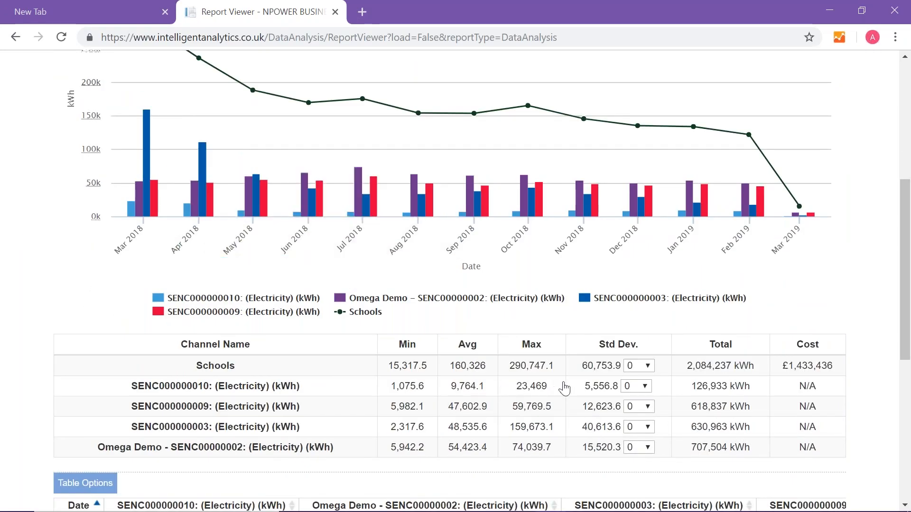
scroll(565, 388, "down", 5)
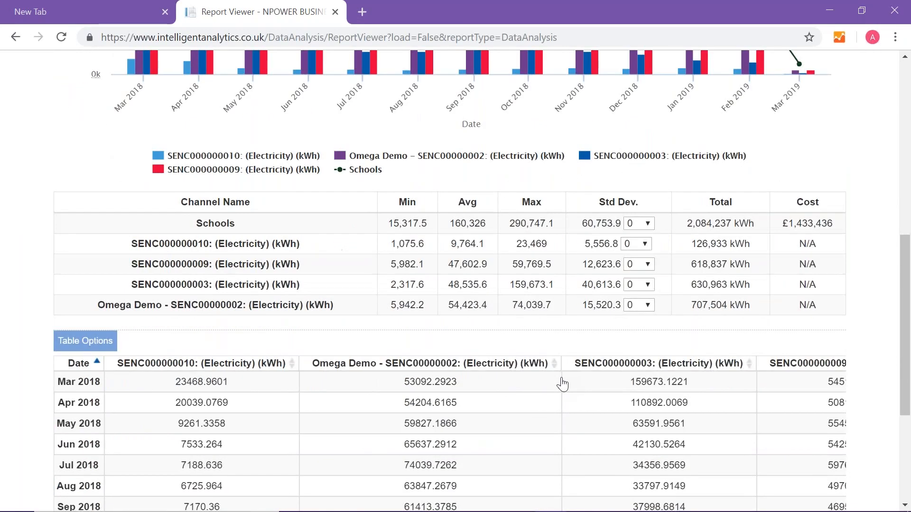
scroll(562, 384, "down", 2)
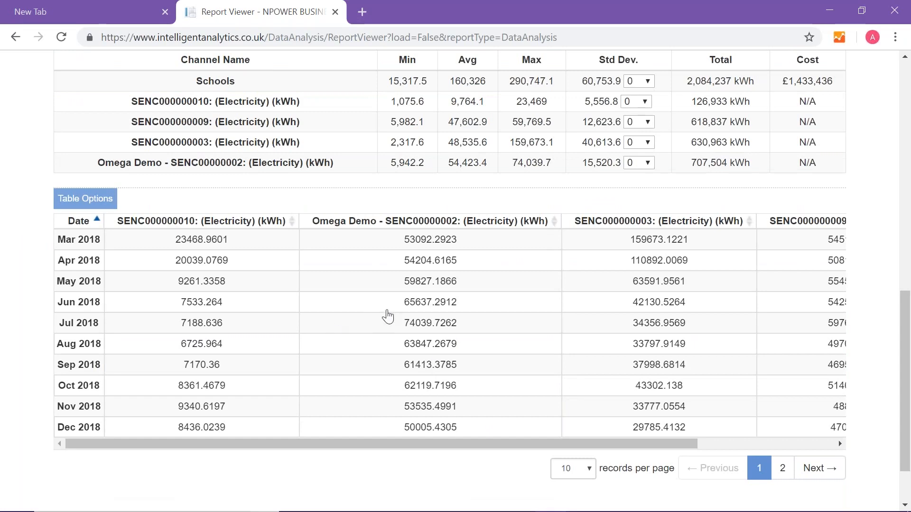
- Change the report title to "Schools"
scroll(397, 319, "up", 6)
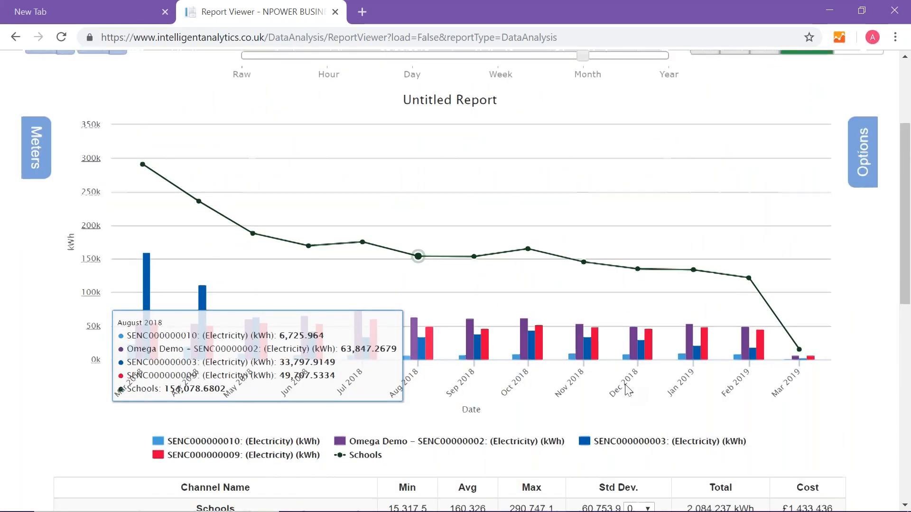
scroll(625, 385, "up", 3)
left_click(432, 245)
left_click(465, 281)
type("S")
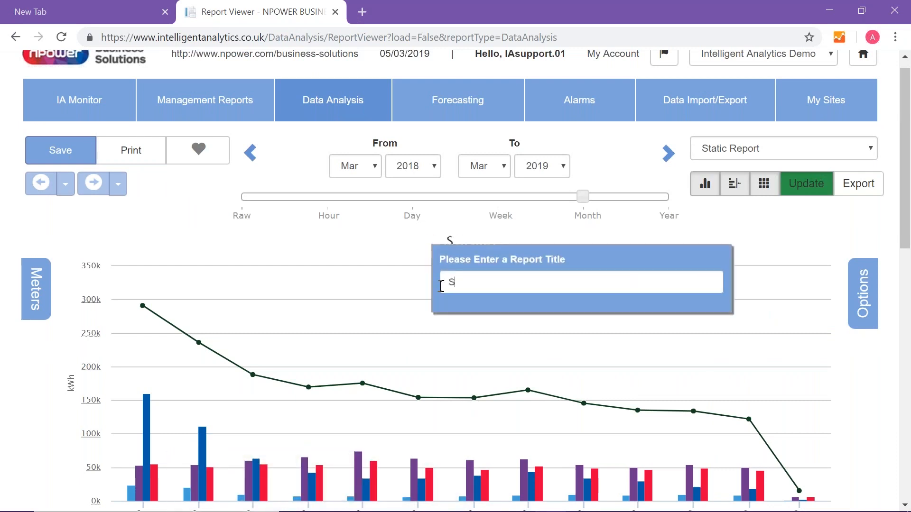
type("chool")
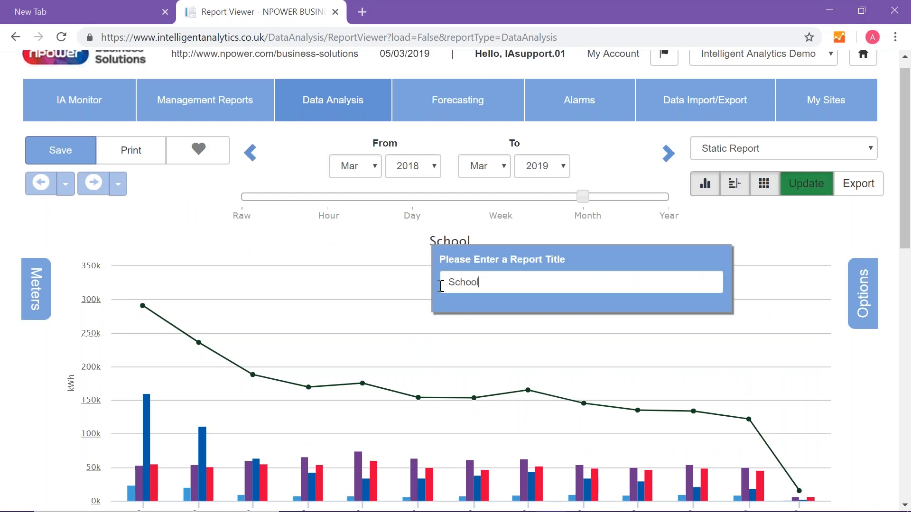
type("s")
key("Return")
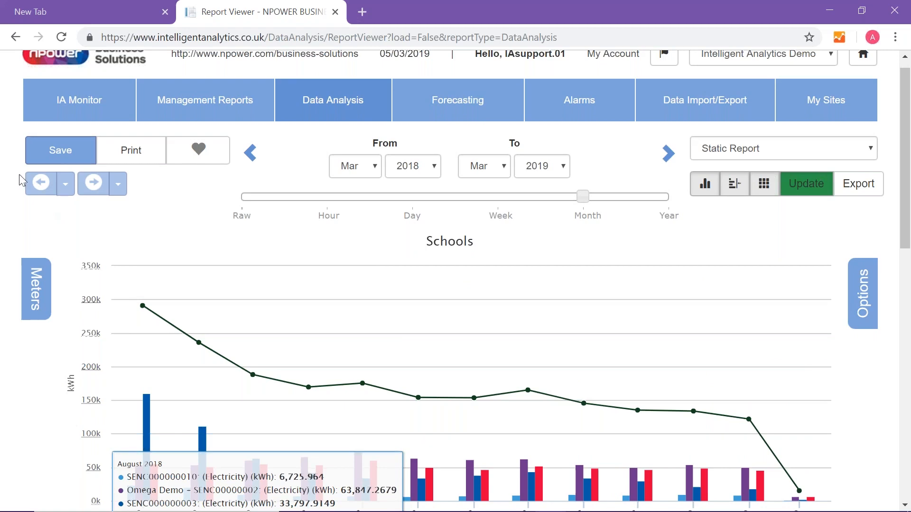
- Save the report under the name "Schools"
left_click(52, 151)
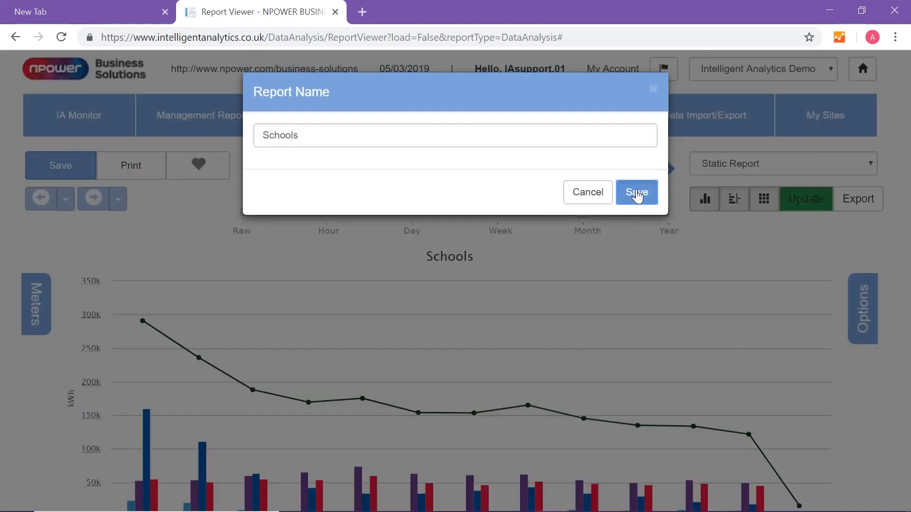
left_click(637, 194)
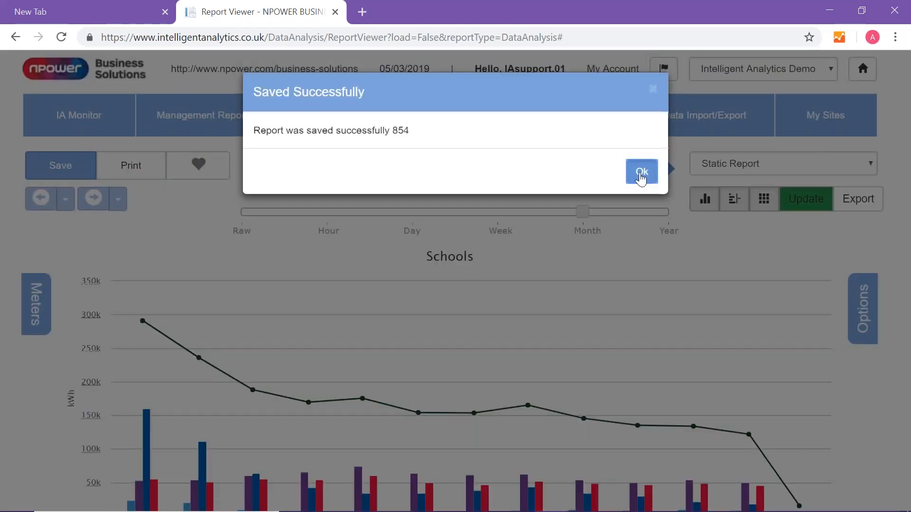
left_click(643, 174)
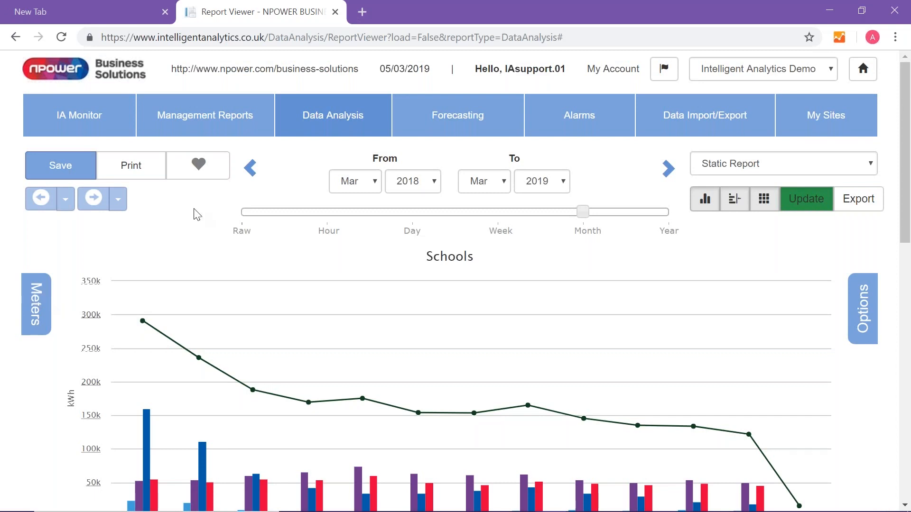
- Start another new report in Data Analysis
left_click(325, 123)
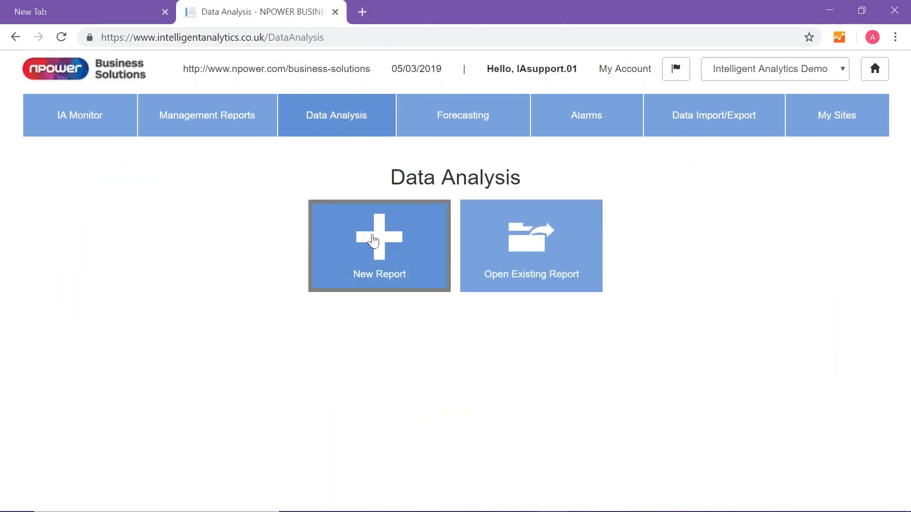
left_click(374, 241)
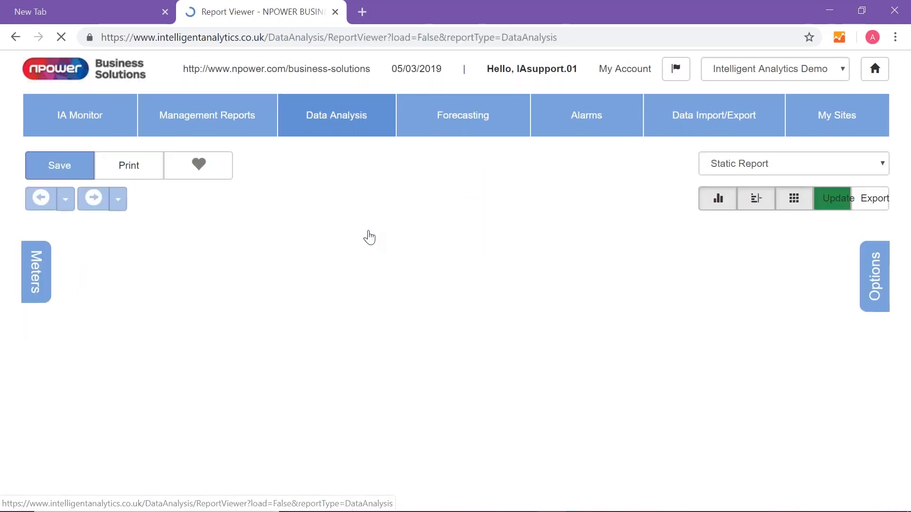
scroll(37, 308, "down", 1)
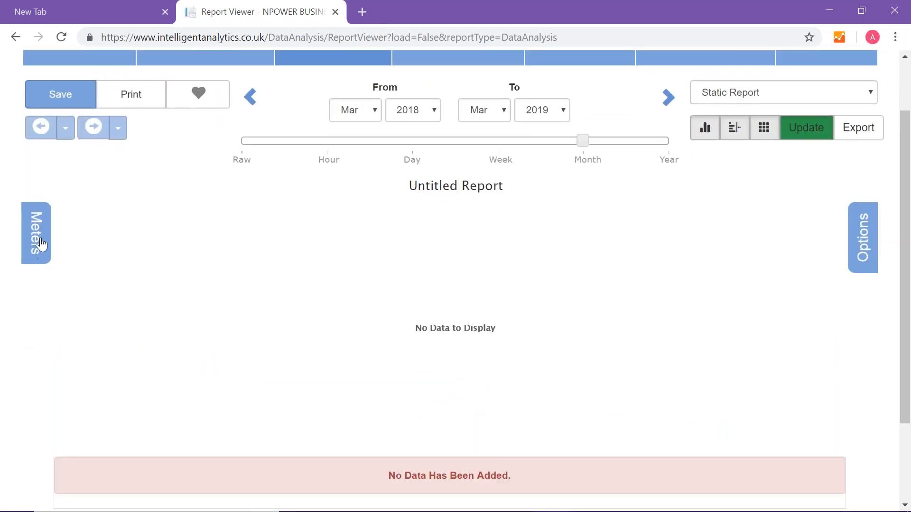
- Add Test Site 1's Omega Demo electricity meter to the report and update it
left_click(41, 244)
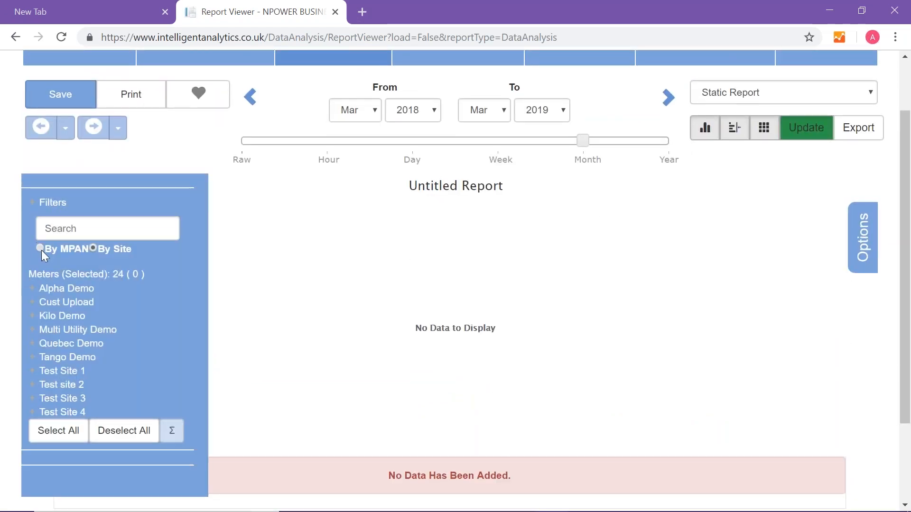
left_click(55, 373)
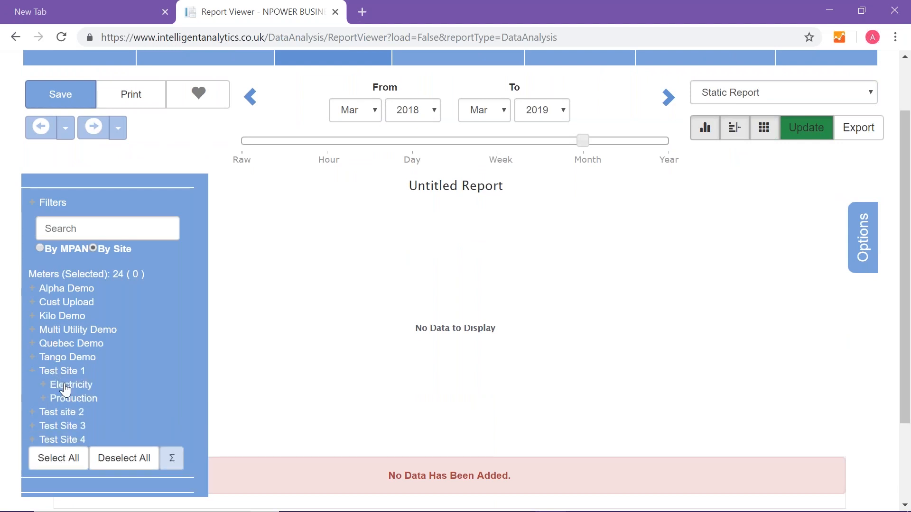
left_click(65, 388)
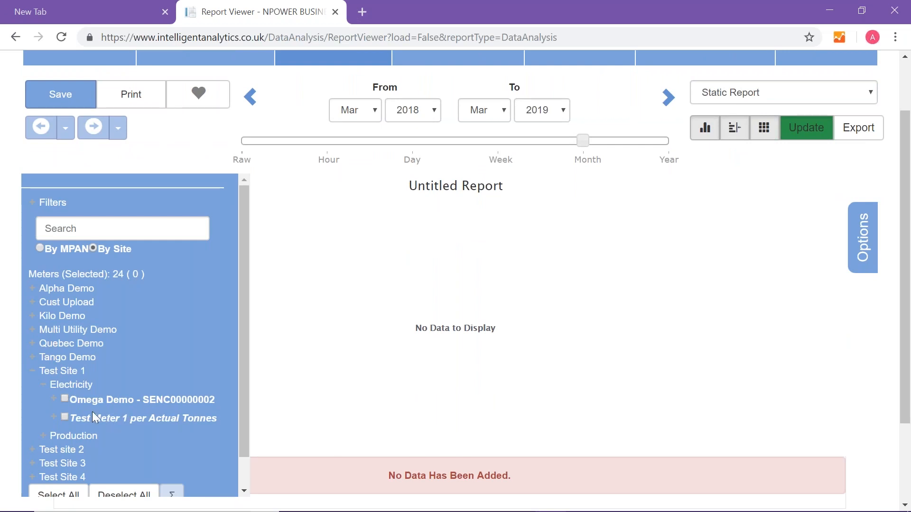
left_click(65, 398)
left_click(816, 132)
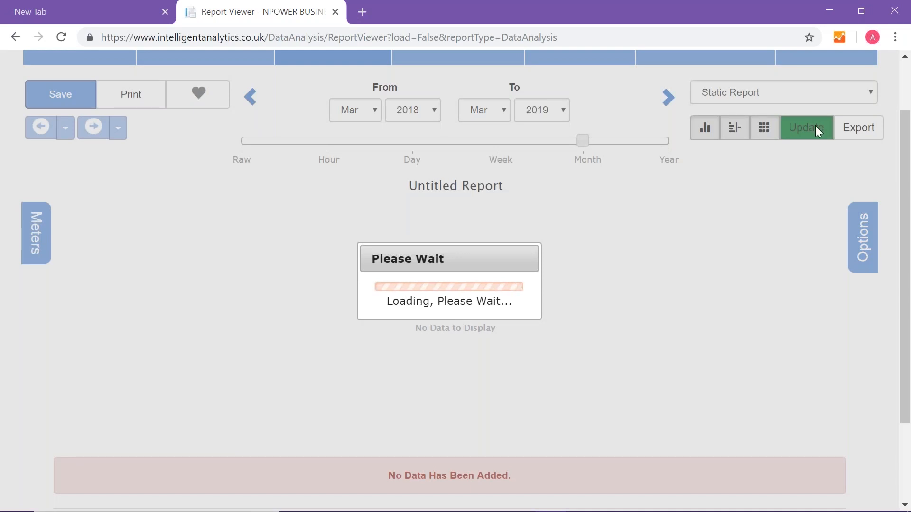
- Drill down from the monthly consumption chart into the daily data for February 2019
scroll(776, 197, "down", 1)
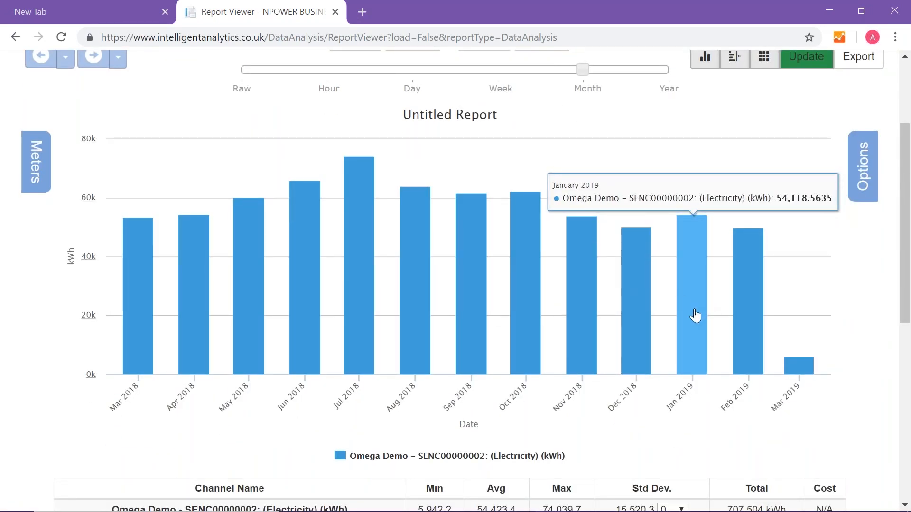
mouse_move(748, 272)
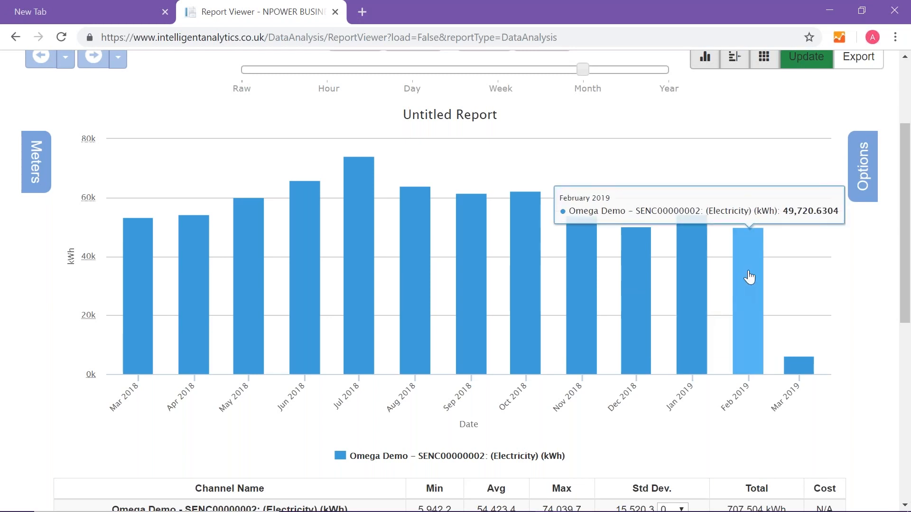
left_click(749, 277)
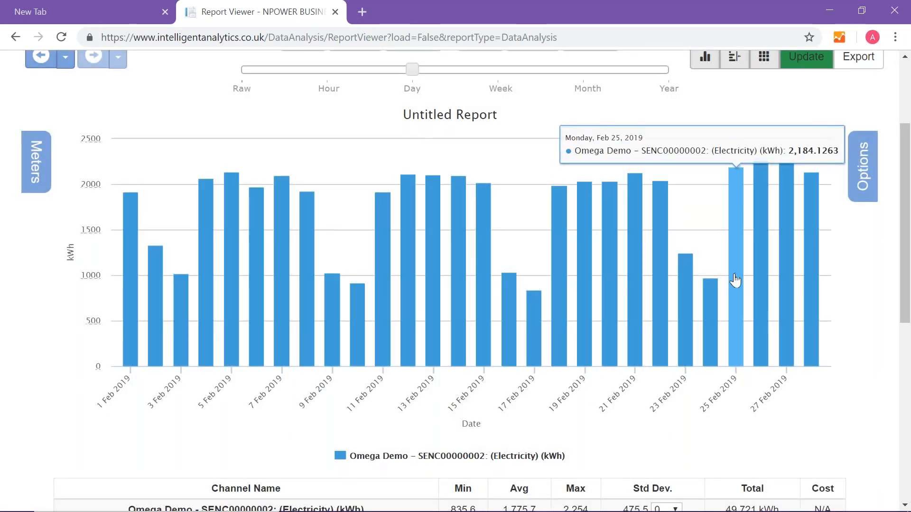
- Set the report period to 25 Feb 2019 through 1 Mar 2019 at Raw resolution and update the report
scroll(740, 280, "up", 3)
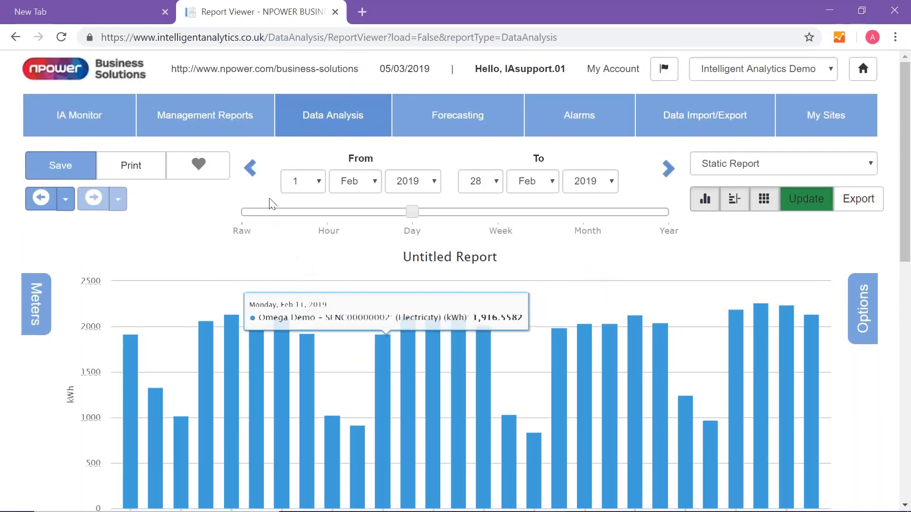
left_click(306, 184)
left_click_drag(320, 261, 321, 409)
left_click(311, 428)
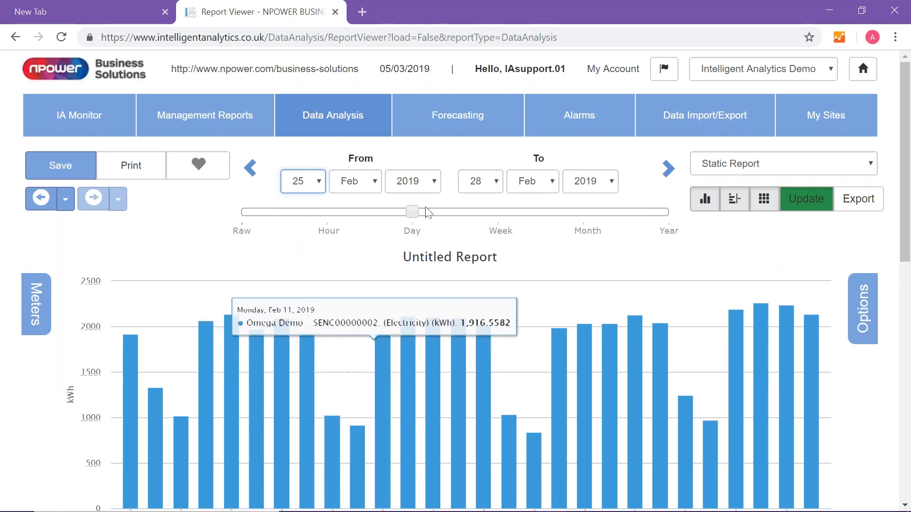
left_click(496, 182)
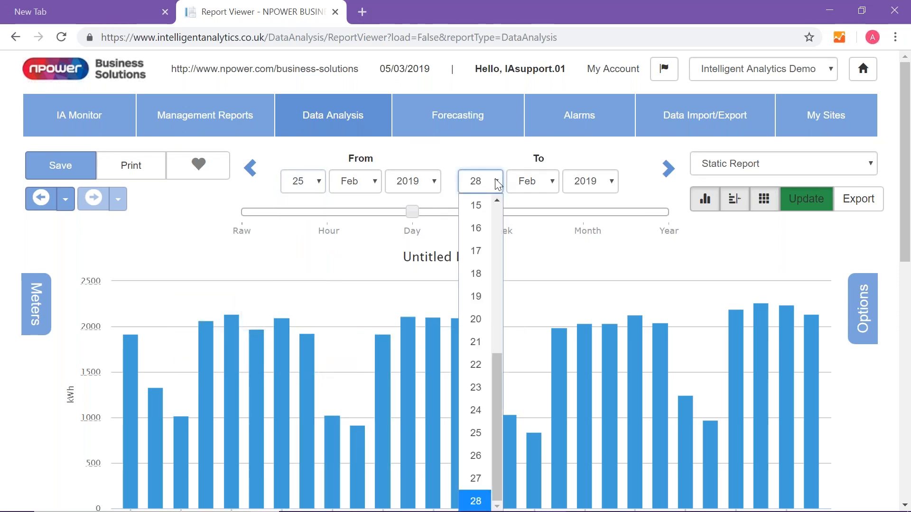
left_click(541, 182)
left_click(523, 251)
left_click(478, 182)
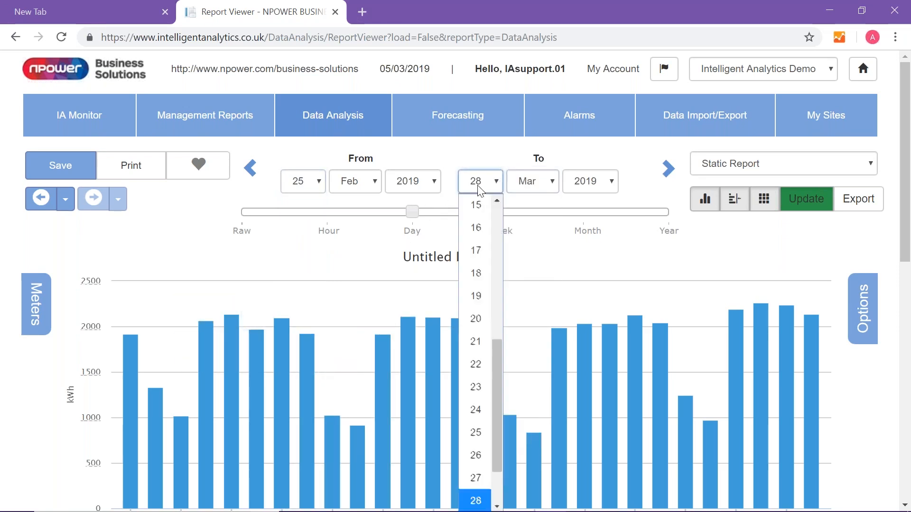
left_click_drag(499, 355, 495, 192)
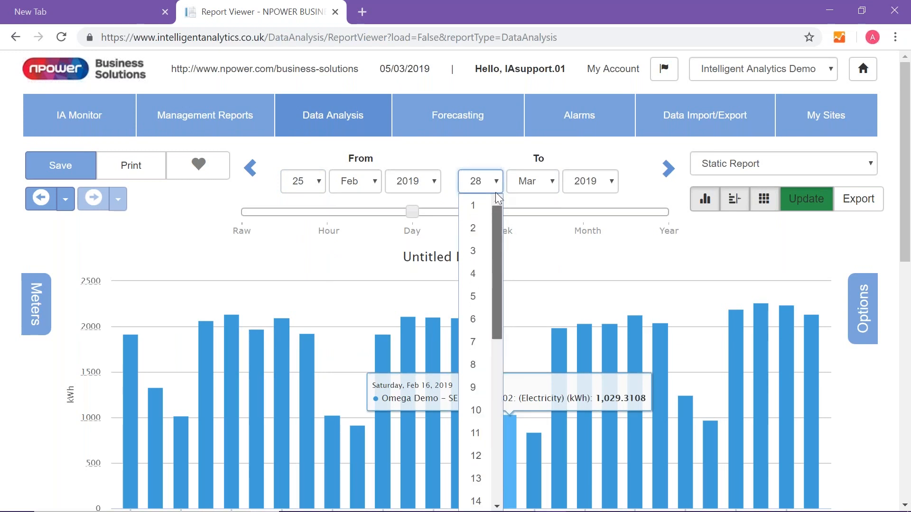
left_click(477, 205)
left_click(243, 231)
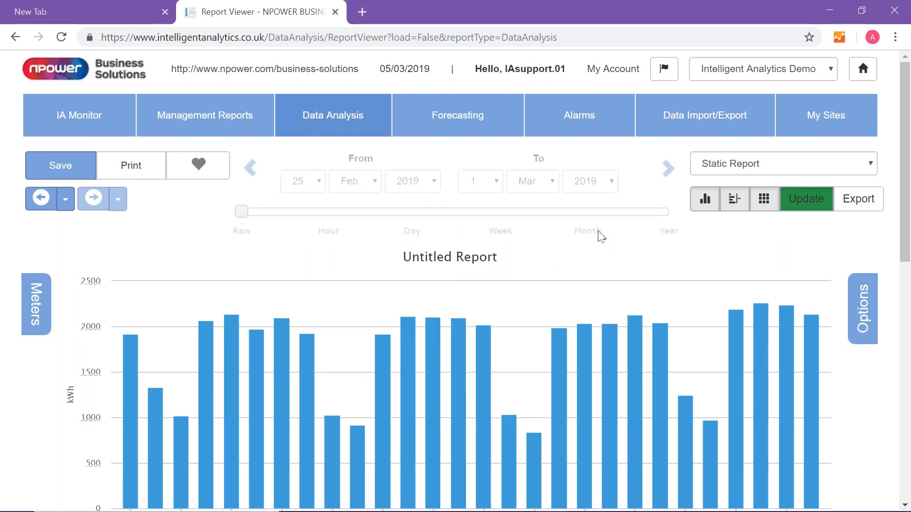
left_click(797, 199)
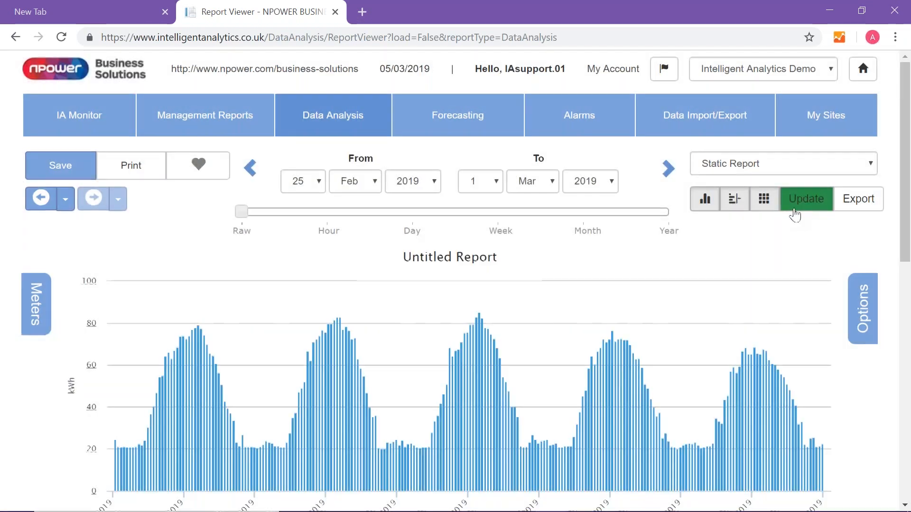
- Create an operational hours report using the "Test Site 1 Weekday Opening Hours" profile
scroll(798, 261, "down", 3)
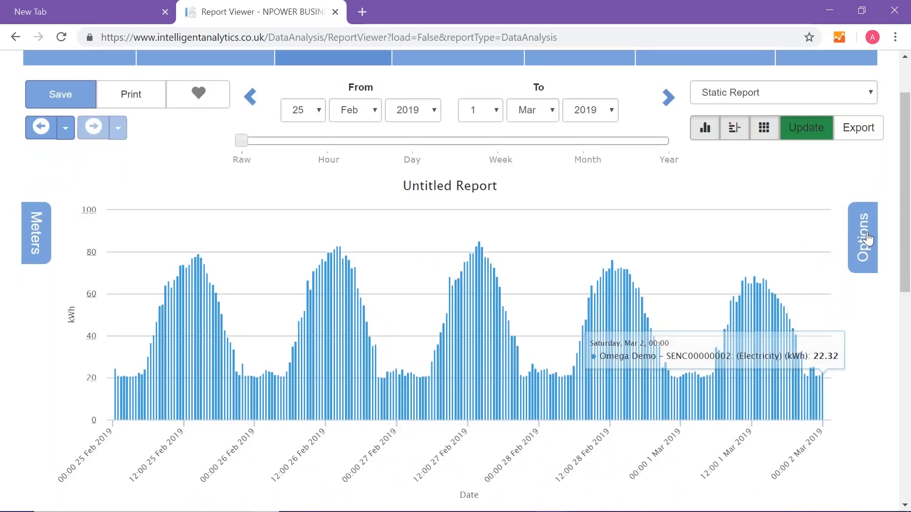
left_click(864, 237)
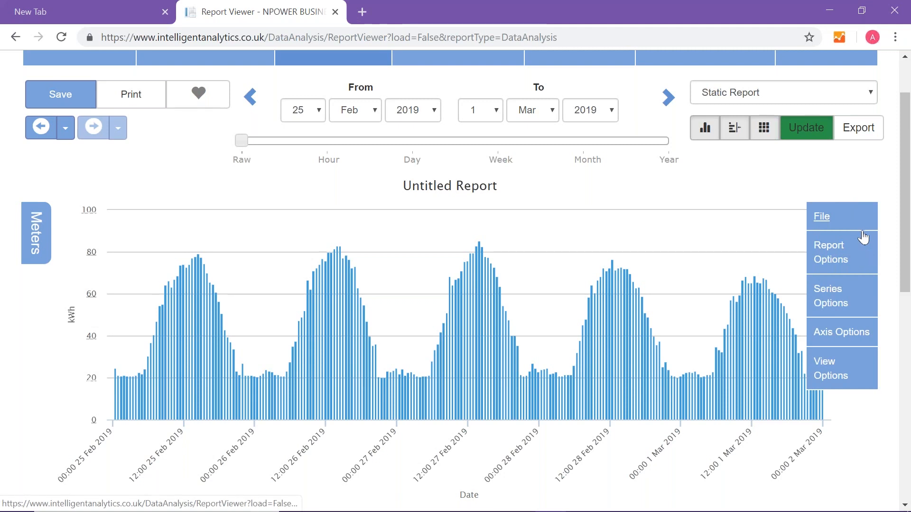
left_click(827, 260)
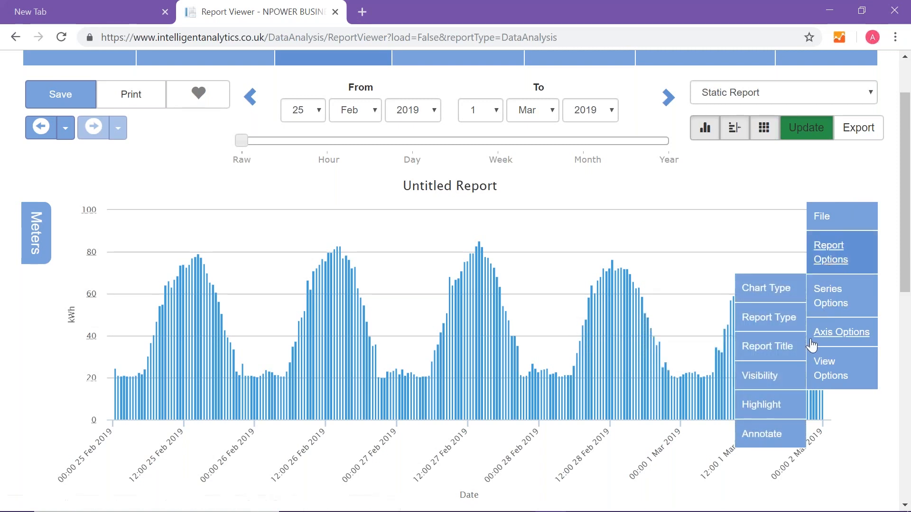
left_click(767, 331)
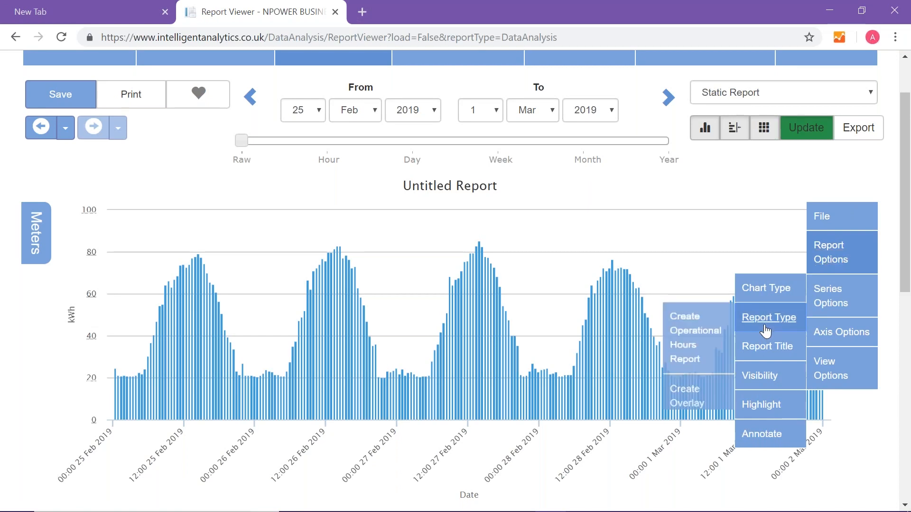
left_click(698, 343)
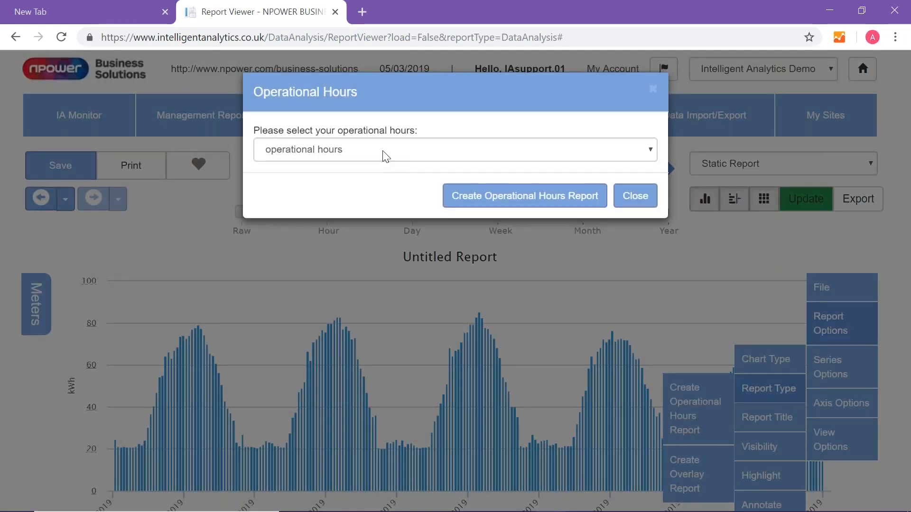
left_click(385, 153)
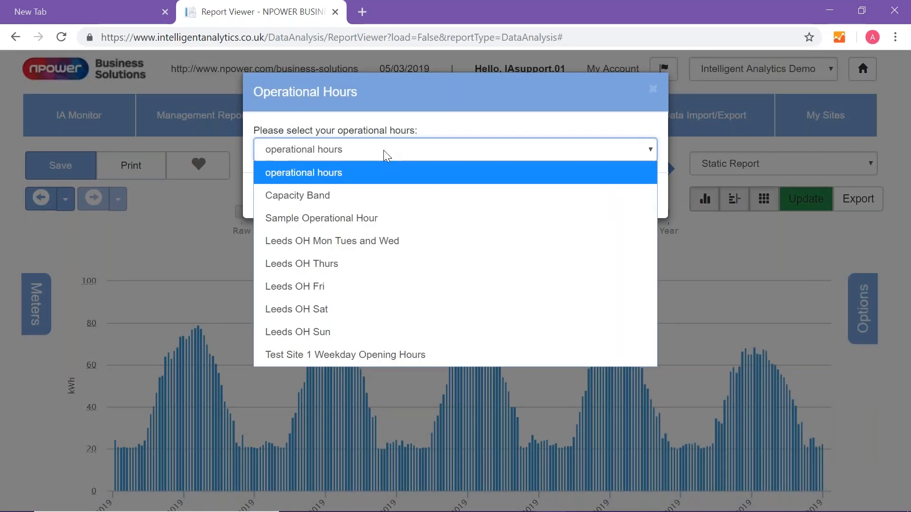
left_click(383, 355)
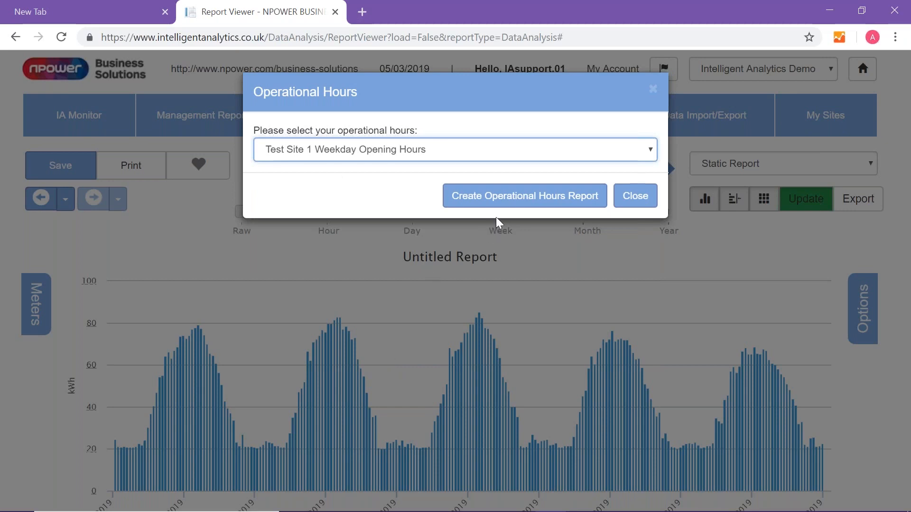
left_click(508, 204)
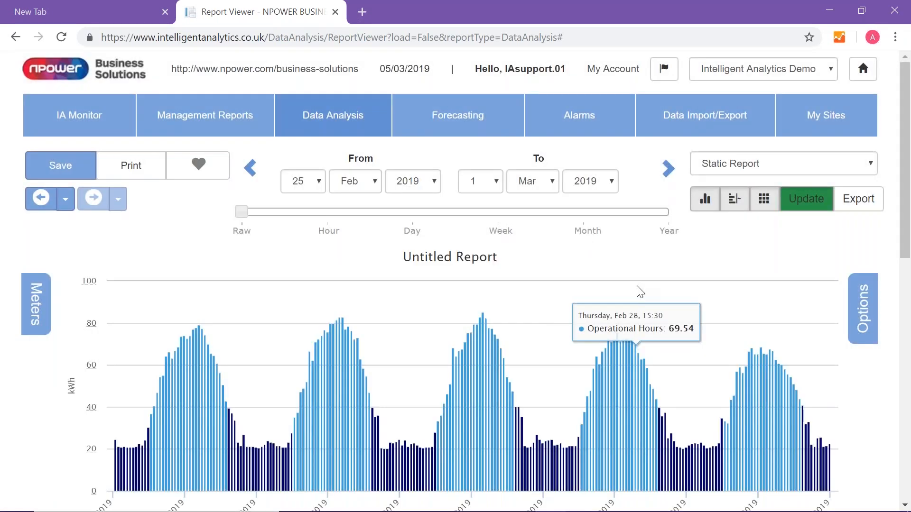
- Review the operational and non-operational hours summary, and update the report at Day resolution
scroll(641, 292, "down", 5)
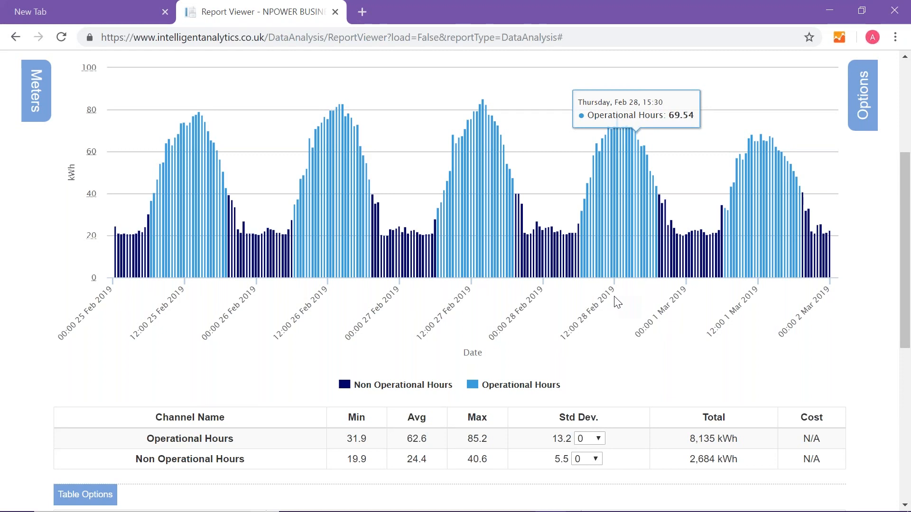
scroll(612, 300, "up", 3)
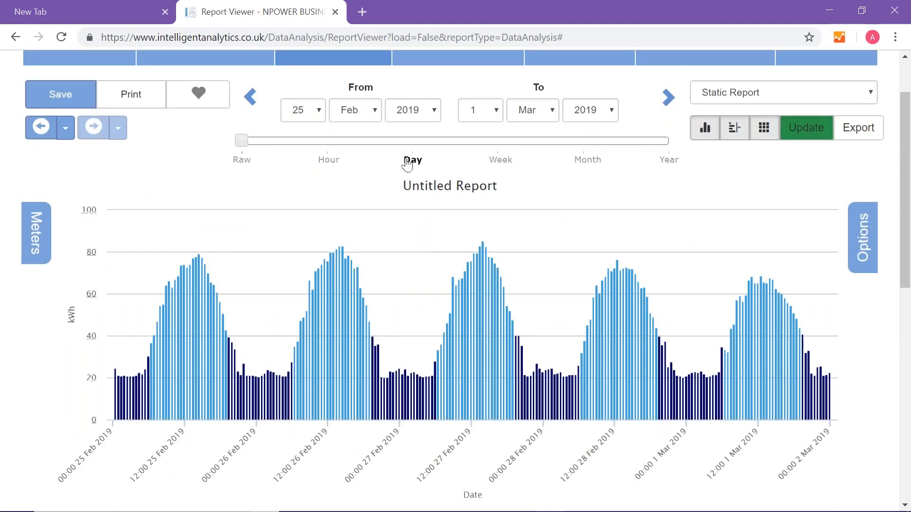
left_click(812, 134)
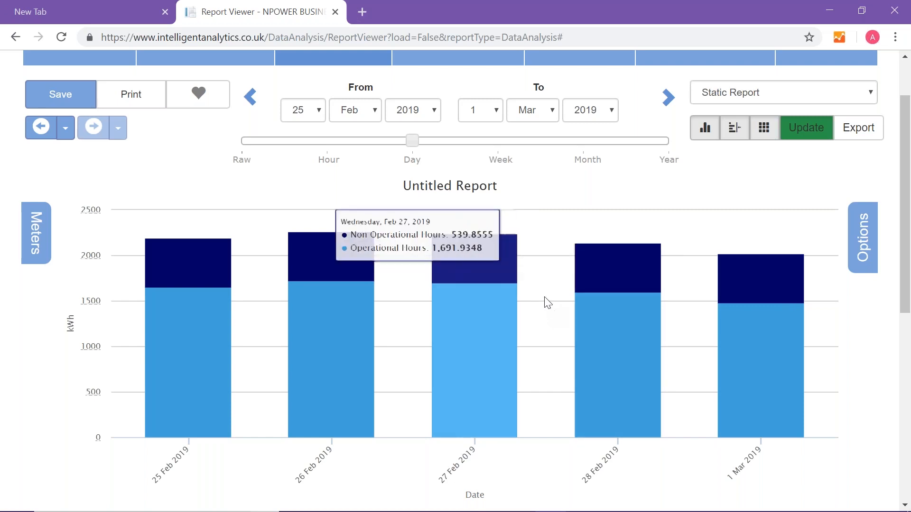
scroll(544, 297, "up", 3)
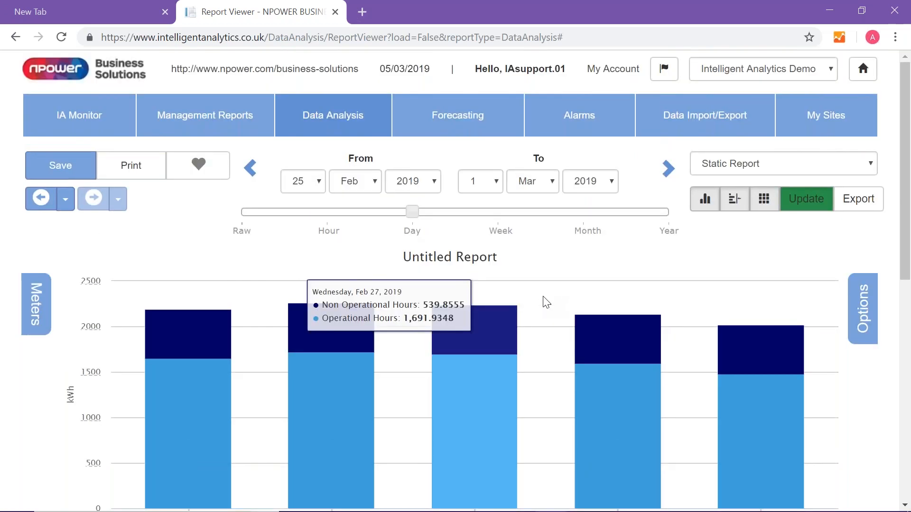
- Remove the operational hours split from the report and check its chart and data table
left_click(862, 315)
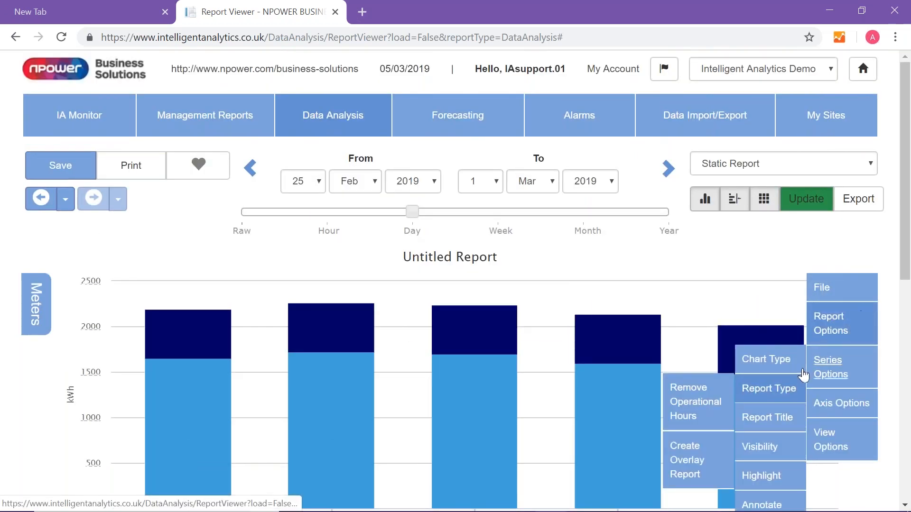
left_click(699, 401)
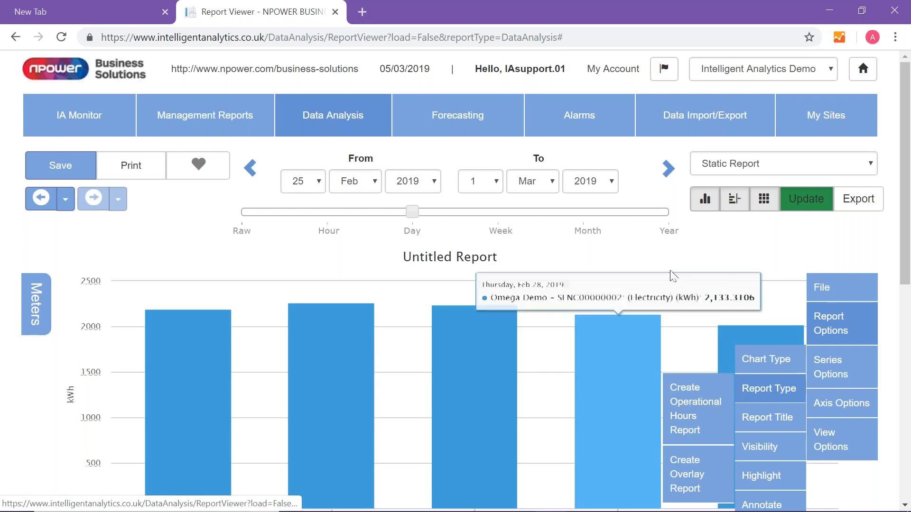
scroll(671, 272, "down", 9)
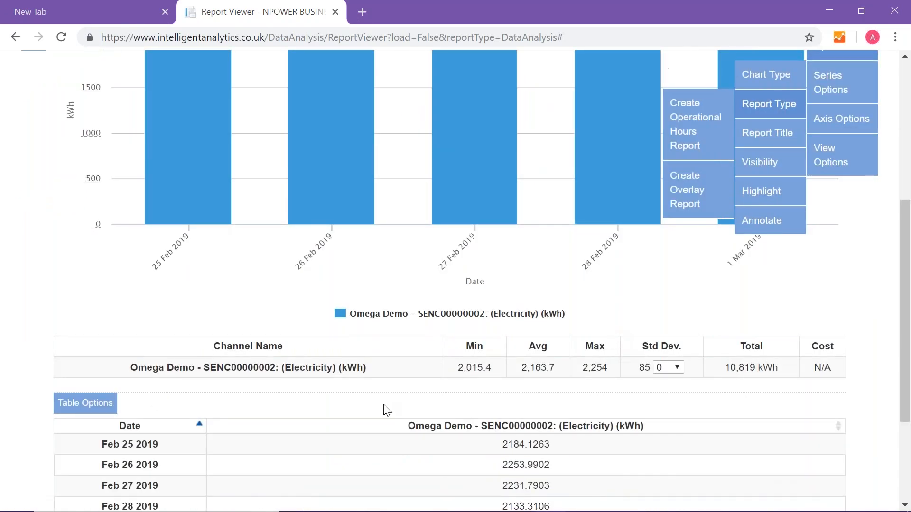
scroll(544, 382, "up", 4)
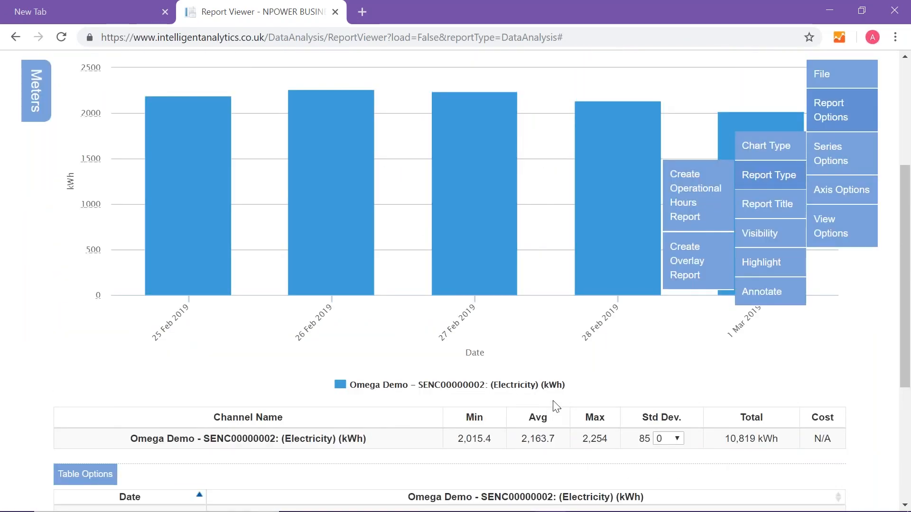
- Return the report to Raw resolution and update it
scroll(552, 405, "up", 4)
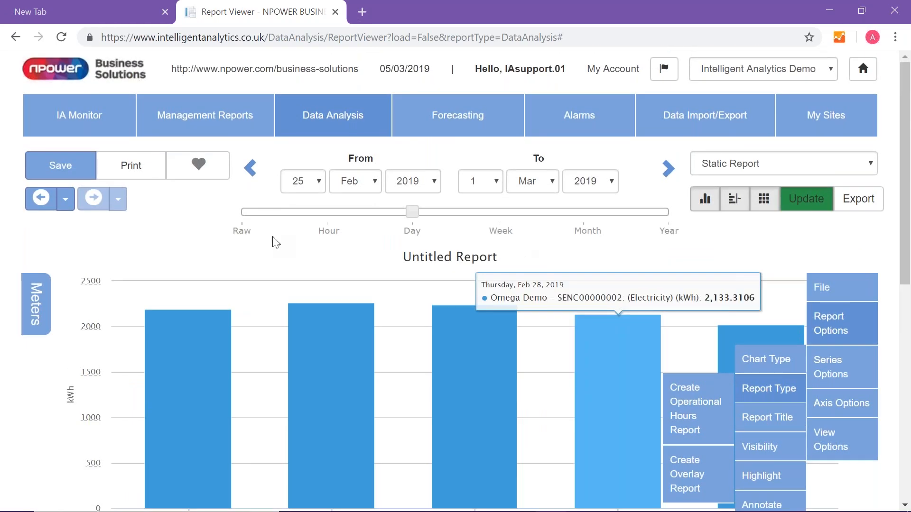
left_click(242, 214)
left_click(808, 213)
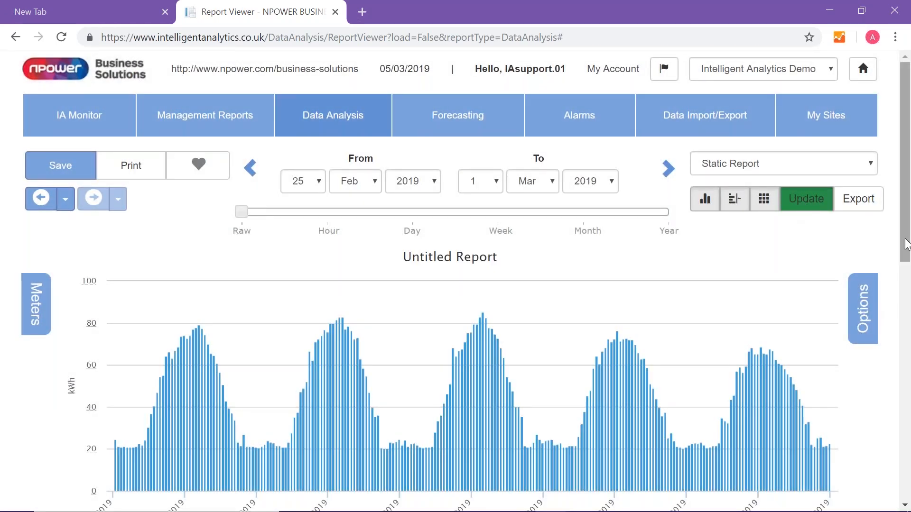
- Highlight the "Test Site 1 Weekday Opening Hours" operational hours on the report chart
scroll(891, 250, "down", 2)
left_click(863, 207)
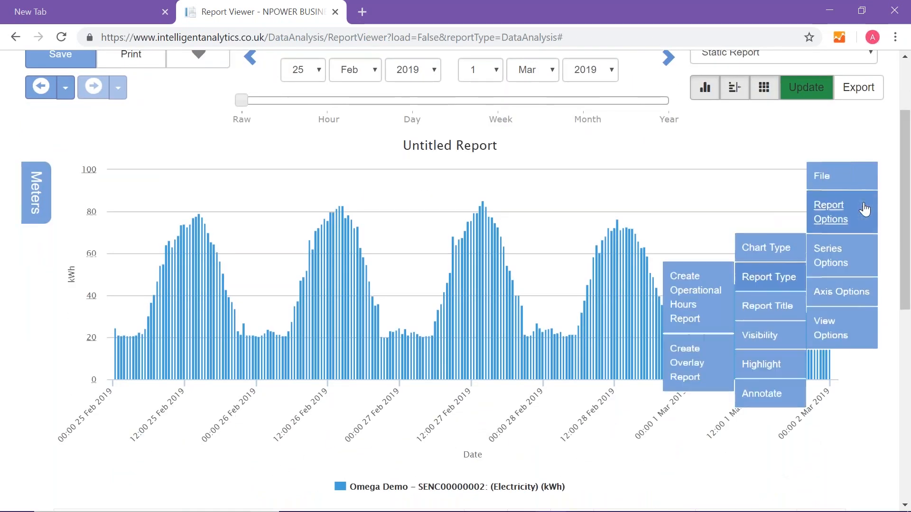
left_click(774, 364)
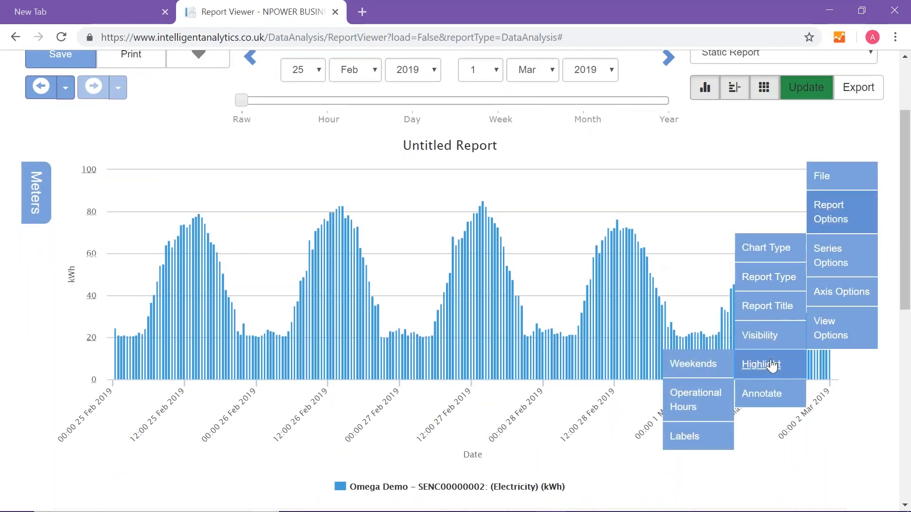
left_click(684, 406)
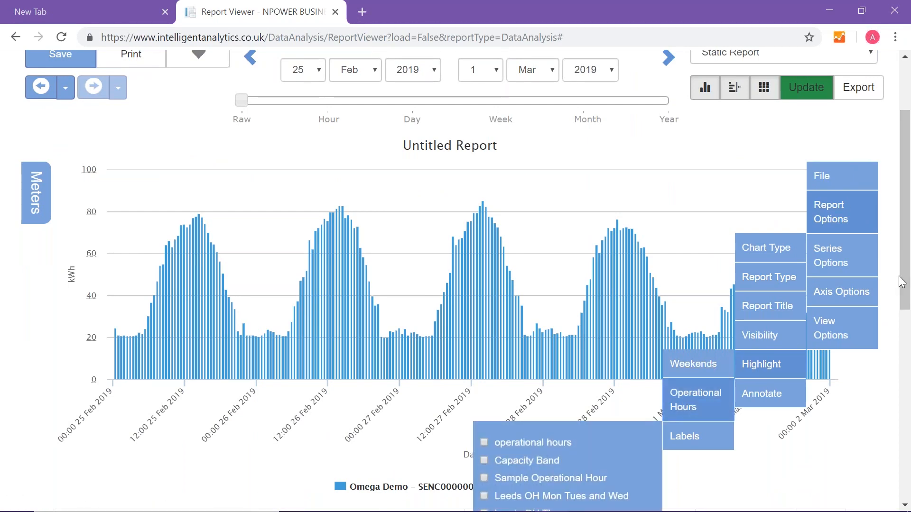
left_click_drag(908, 287, 907, 354)
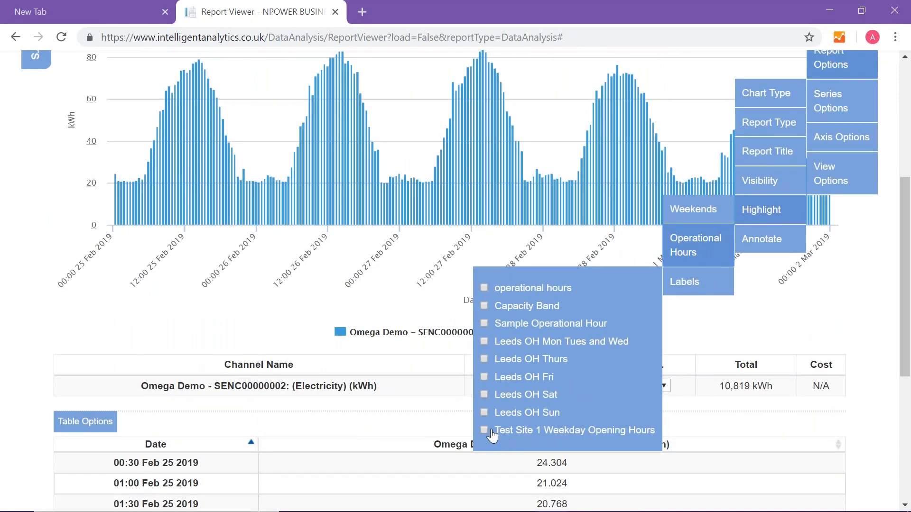
left_click(484, 429)
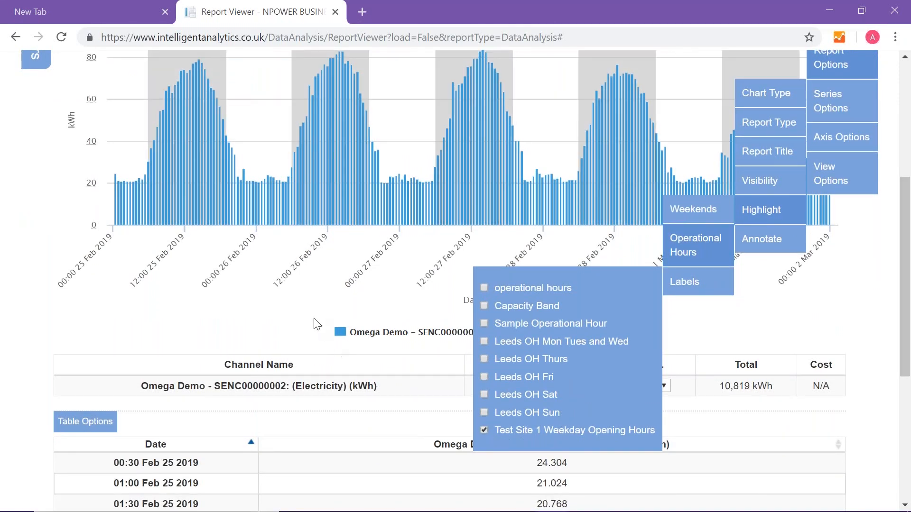
left_click(338, 320)
scroll(366, 341, "up", 5)
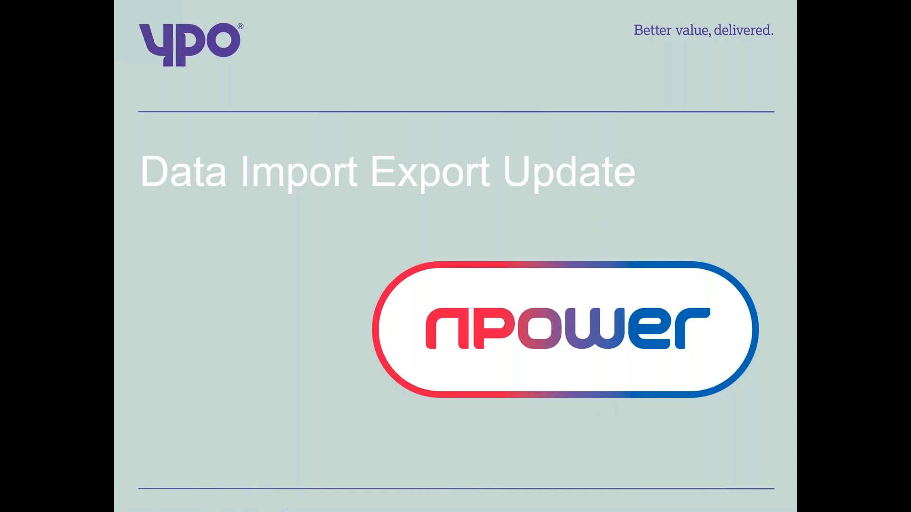
left_click(222, 302)
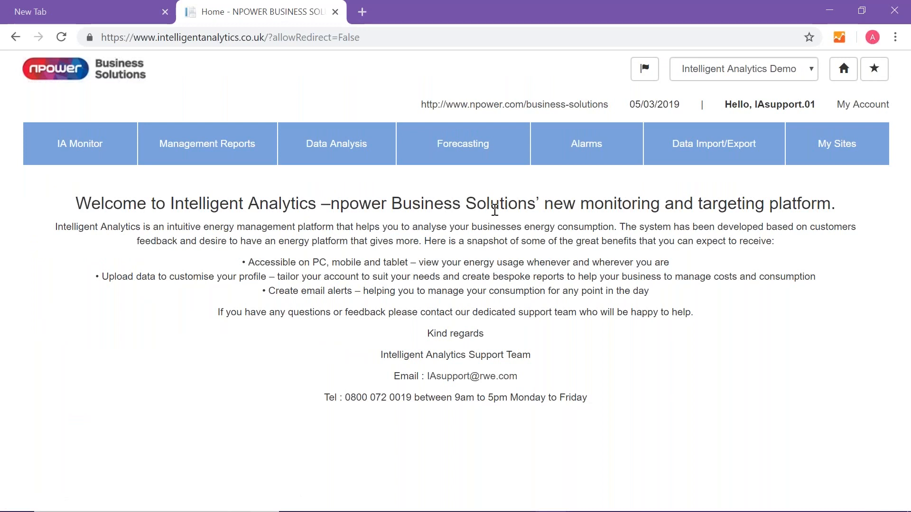
- Start a new data export with a new meter list named "Schools"
left_click(693, 160)
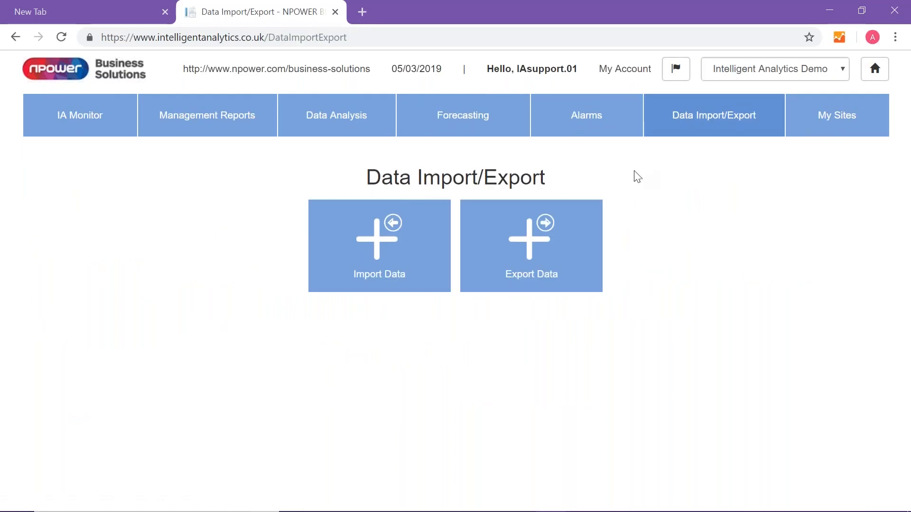
left_click(549, 256)
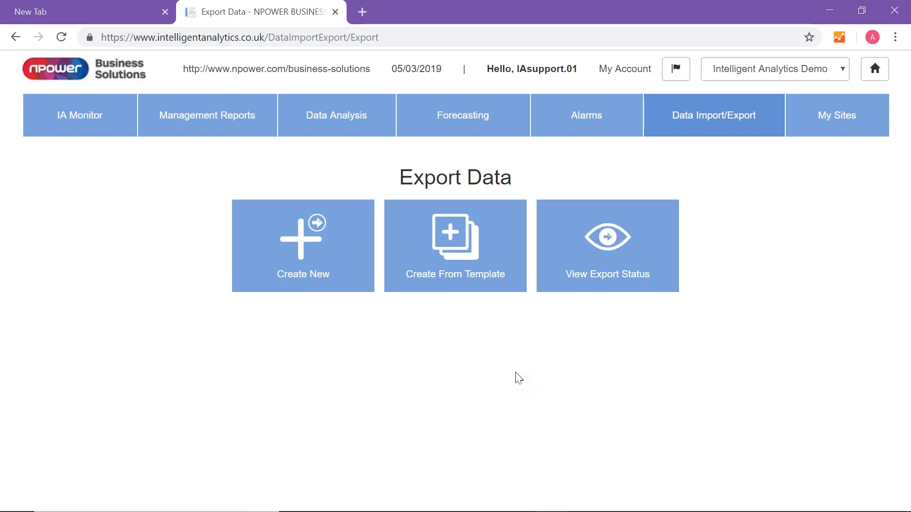
left_click(312, 254)
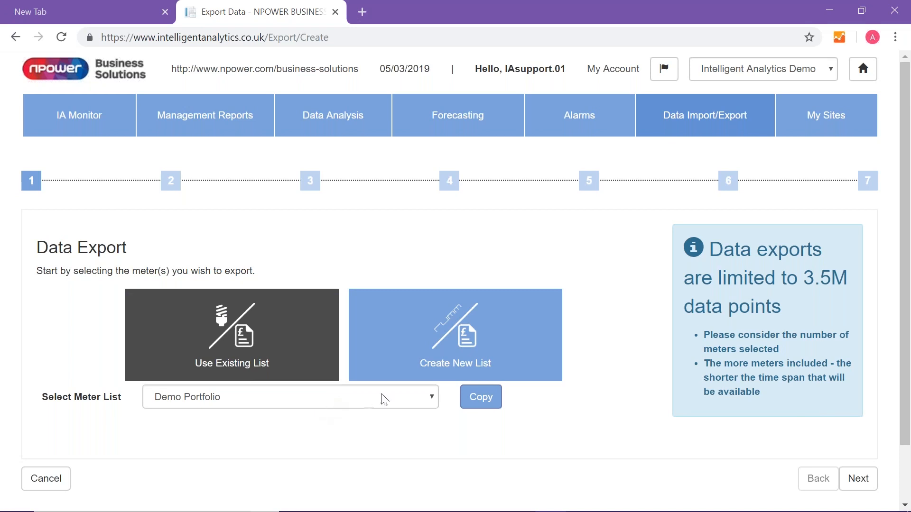
left_click(448, 339)
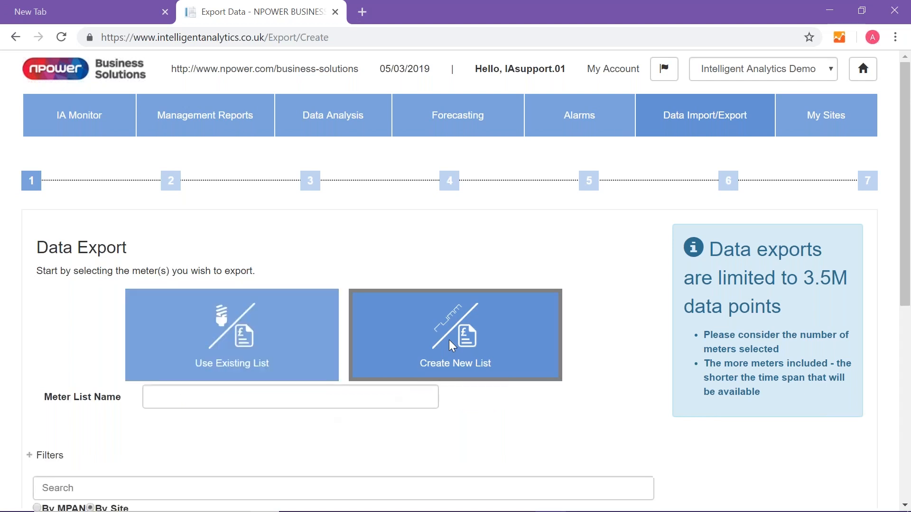
scroll(284, 358, "down", 1)
left_click(226, 326)
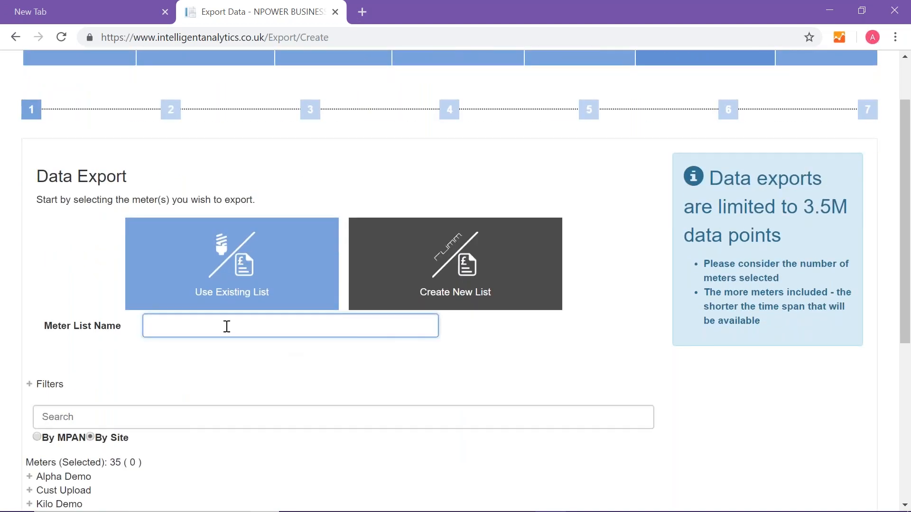
type("Schools")
- Filter the export's meters to Real Only, the Schools site classification and the Electricity utility
scroll(193, 372, "down", 1)
left_click(49, 315)
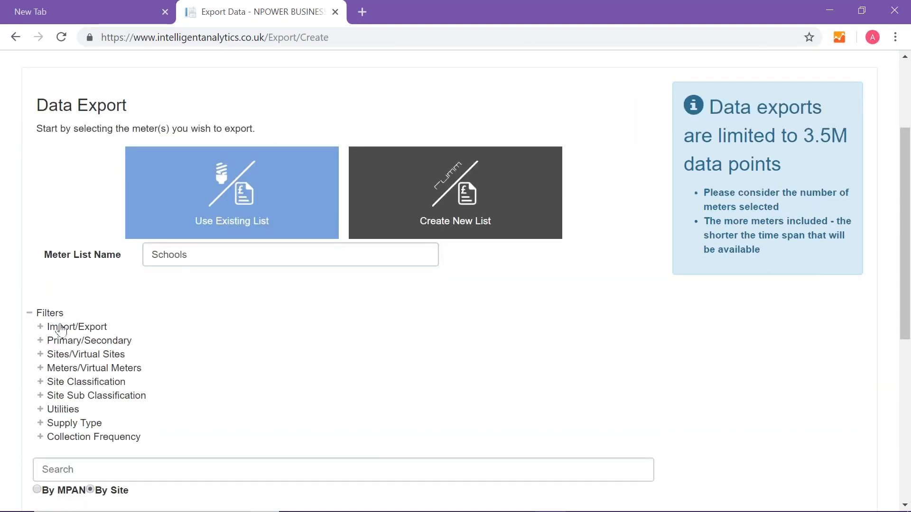
left_click(61, 369)
left_click(61, 401)
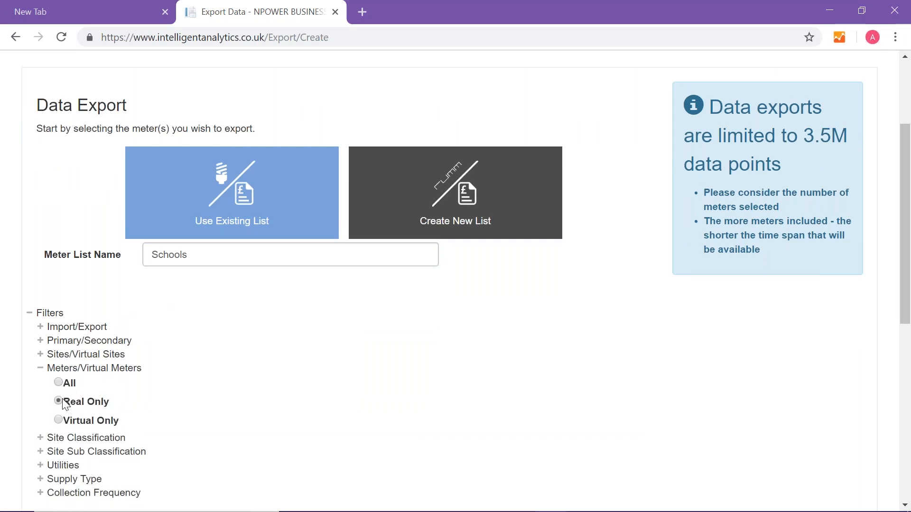
scroll(76, 400, "down", 3)
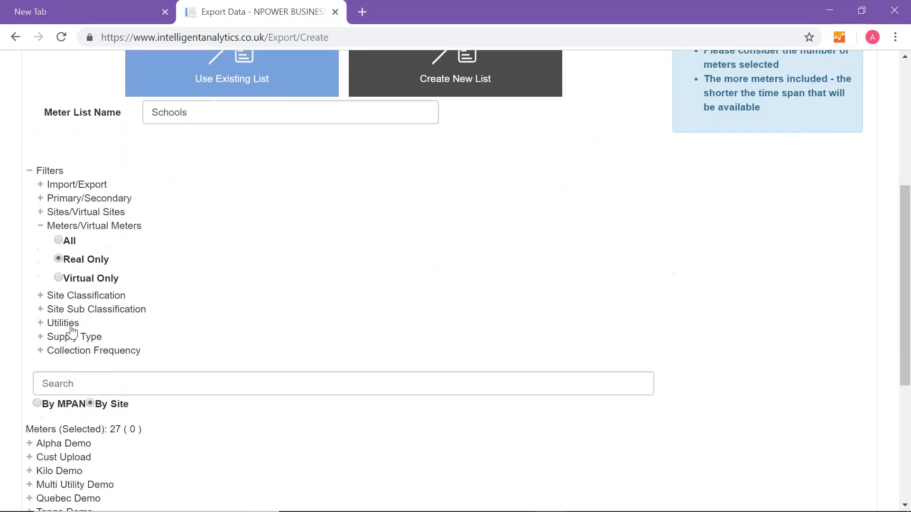
left_click(75, 299)
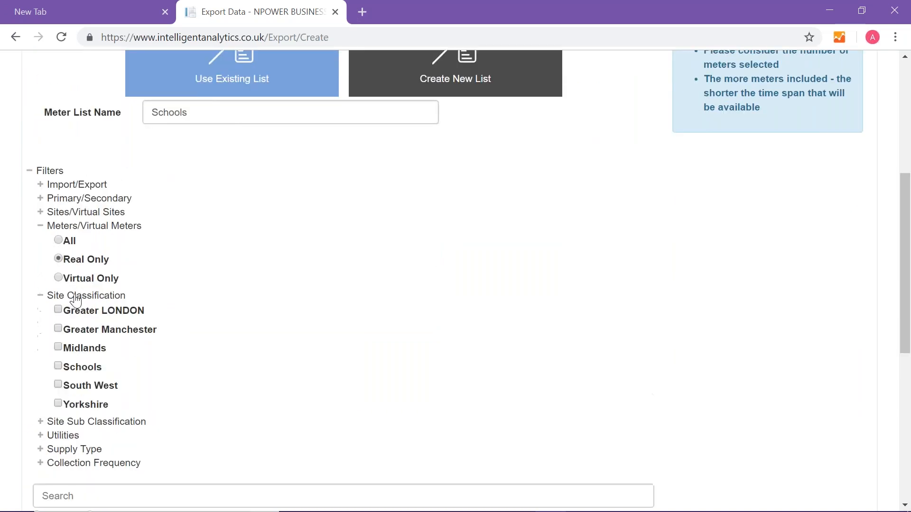
left_click(58, 367)
scroll(60, 366, "down", 1)
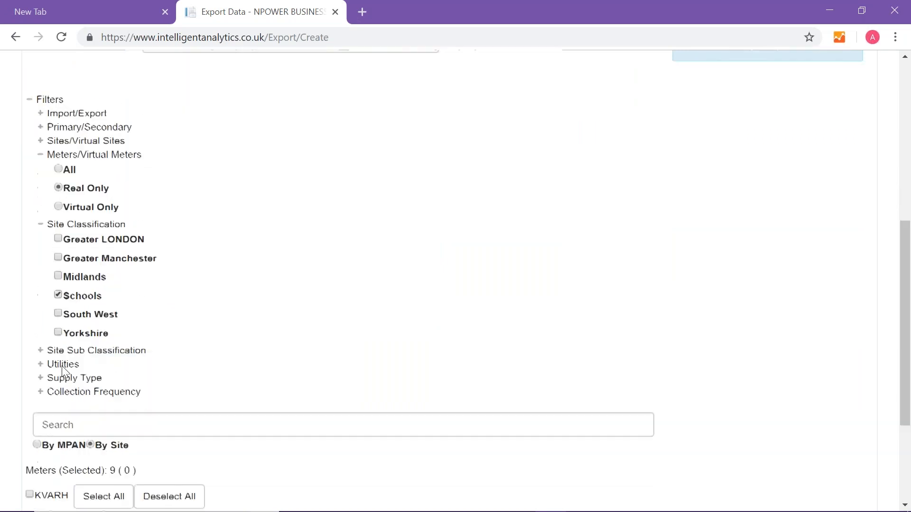
left_click(60, 366)
left_click(58, 378)
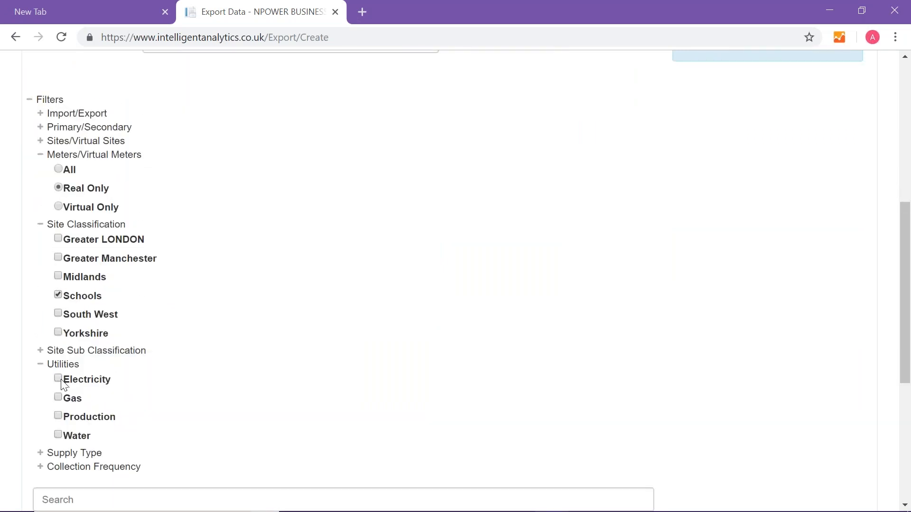
- Select all filtered meters for the export, keeping the Data Download Format and every day of the week
scroll(174, 379, "down", 5)
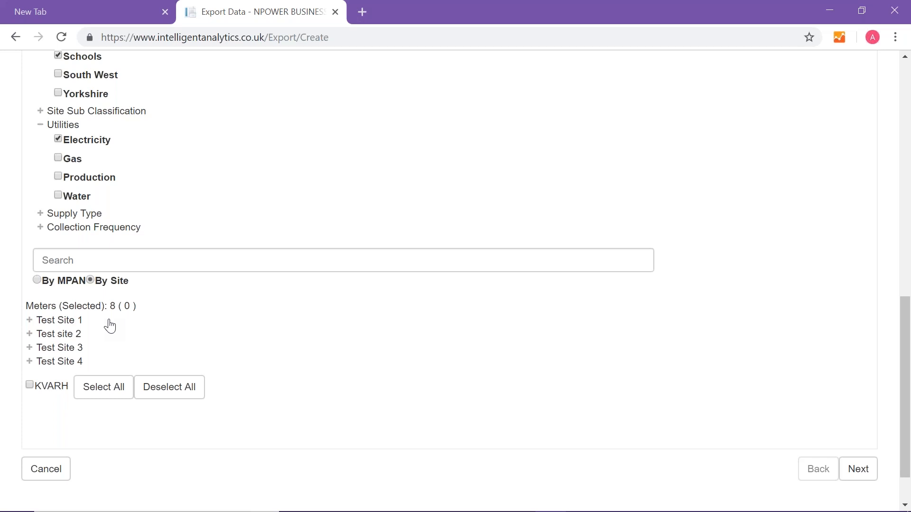
left_click(96, 390)
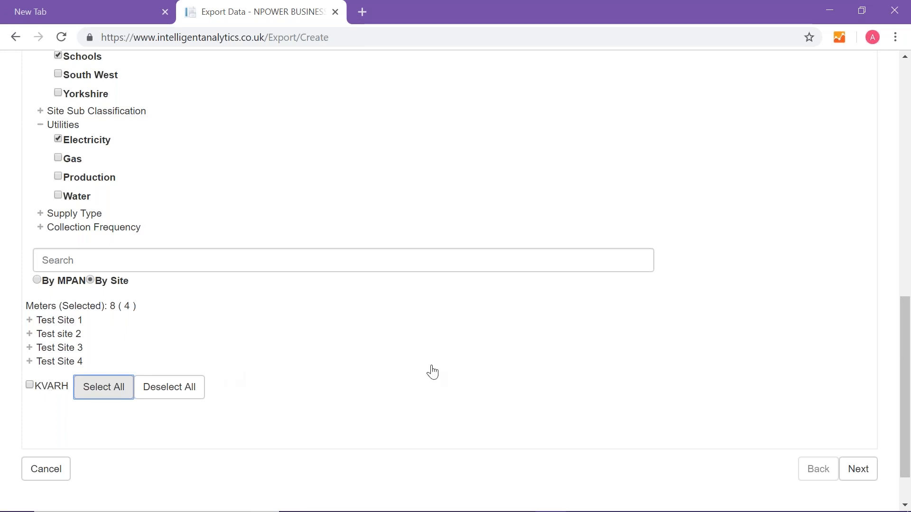
left_click(858, 472)
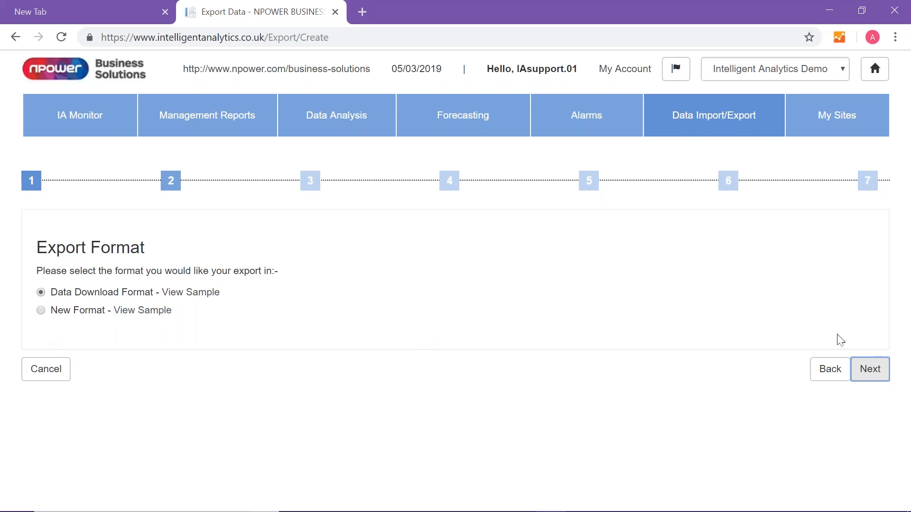
left_click(878, 374)
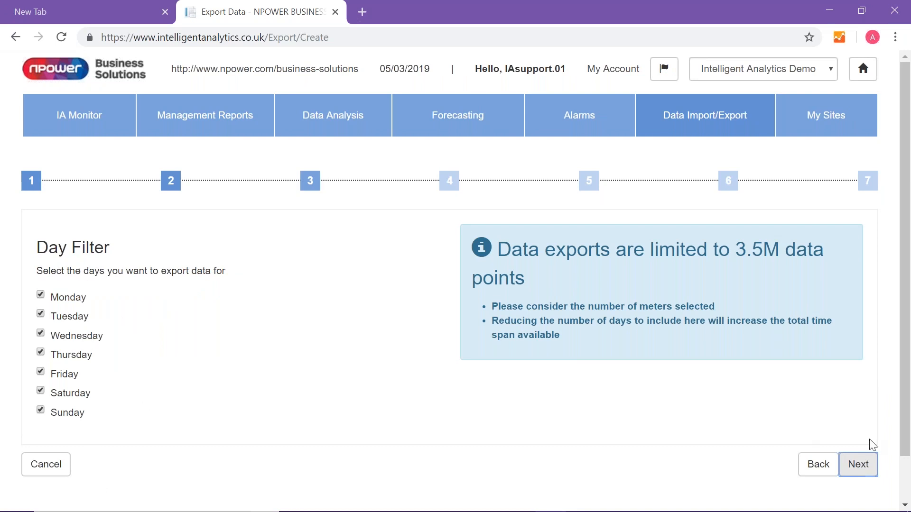
left_click(869, 474)
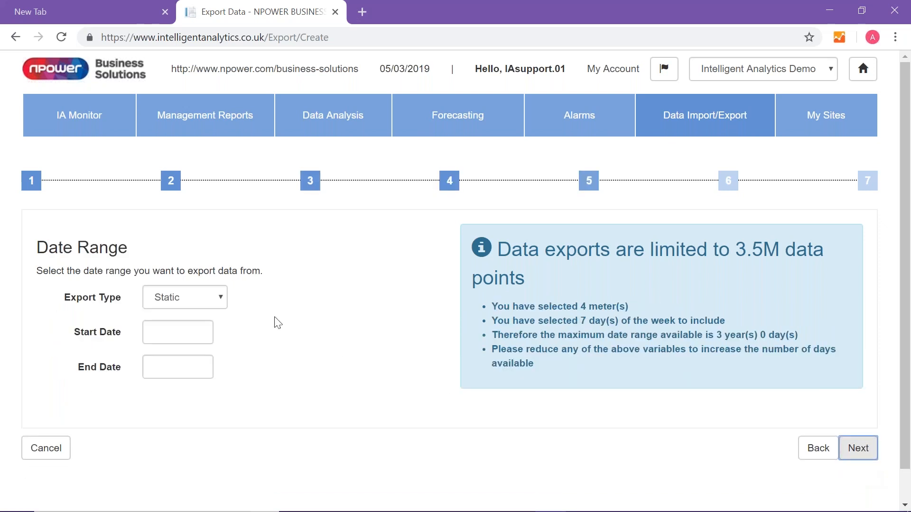
- Set the export's date range to Dynamic, Previous, with a duration of 1 Year, and confirm it
left_click(211, 298)
left_click(206, 335)
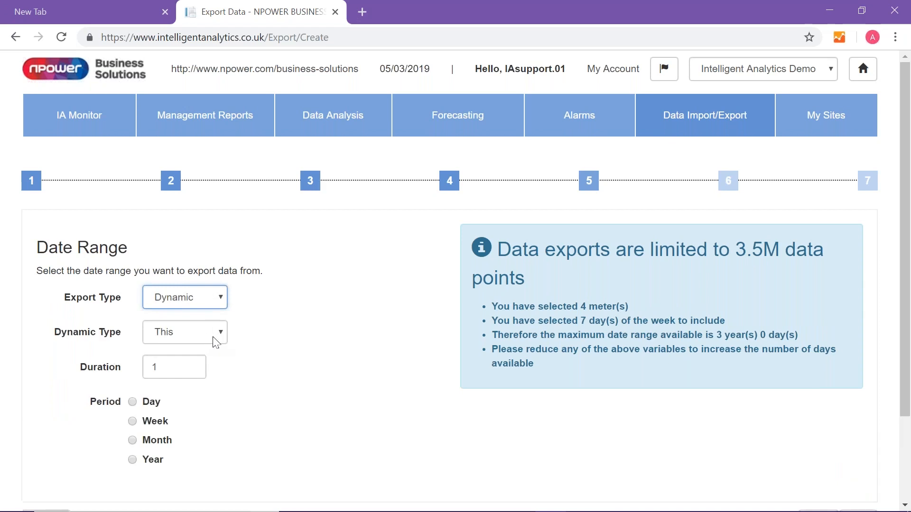
left_click(193, 334)
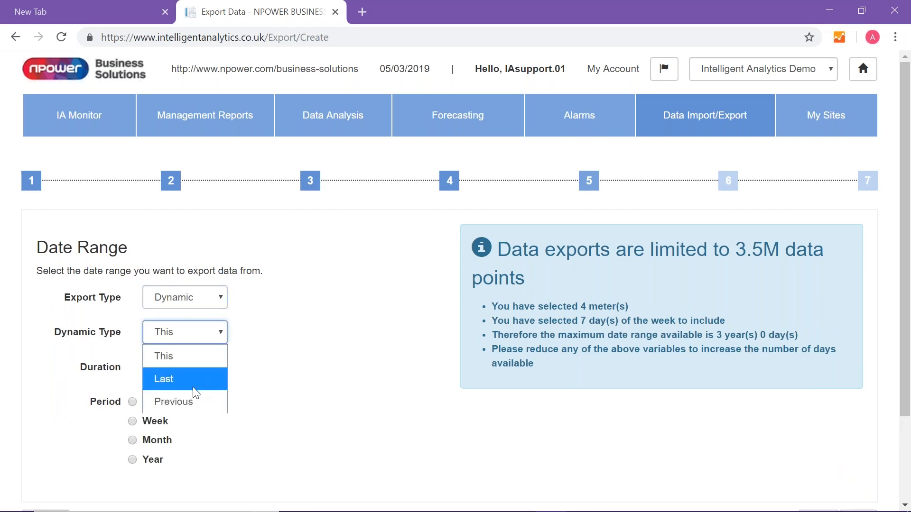
left_click(194, 401)
left_click(133, 440)
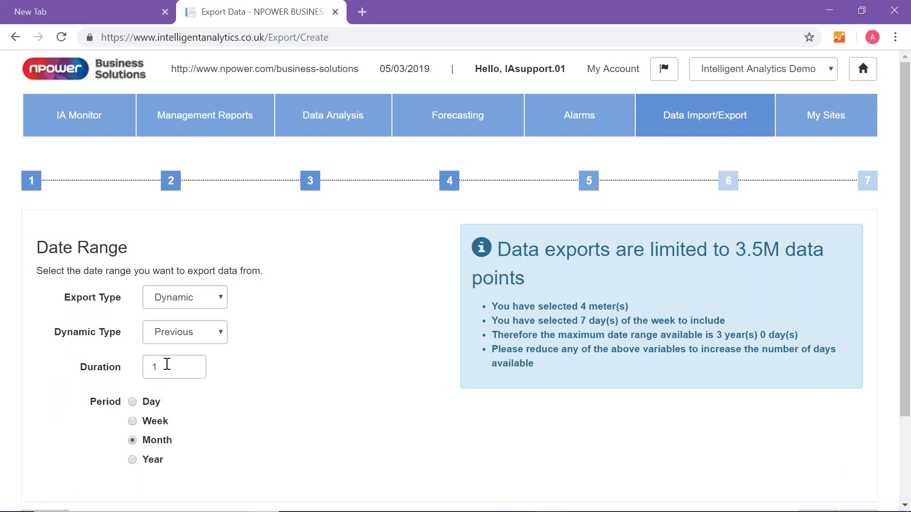
left_click(181, 336)
left_click(275, 400)
left_click(156, 366)
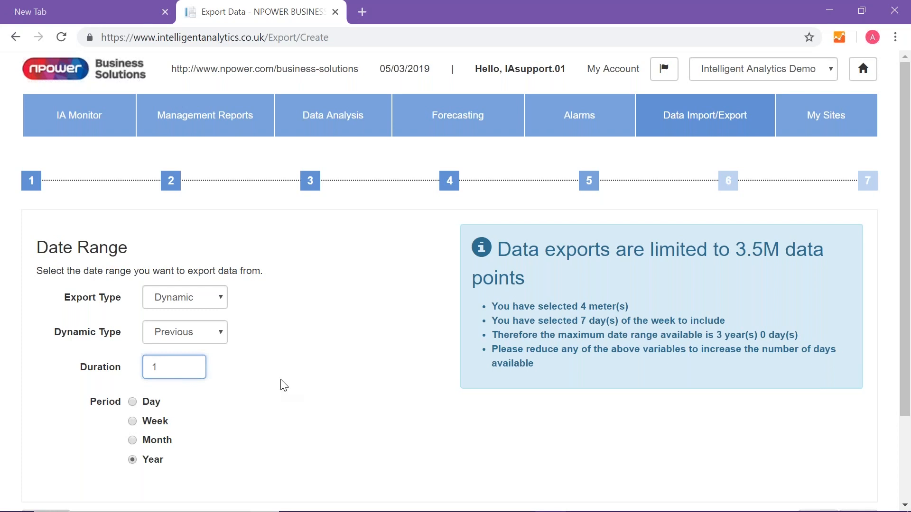
scroll(318, 389, "down", 3)
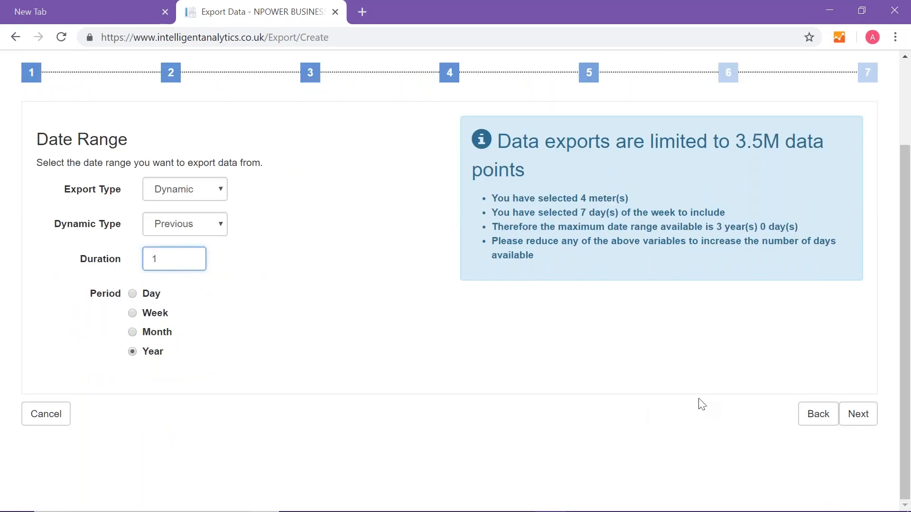
left_click(859, 416)
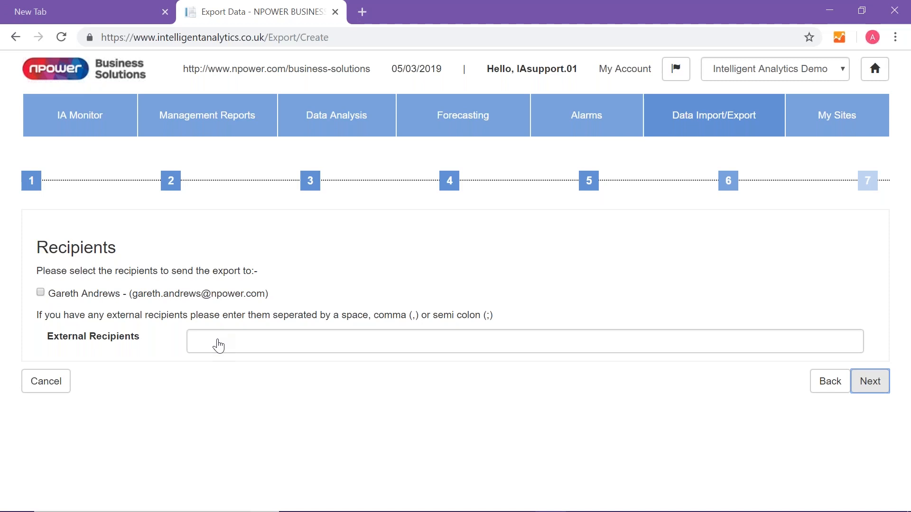
- Choose the listed recipient for the export and continue to the summary
left_click(40, 293)
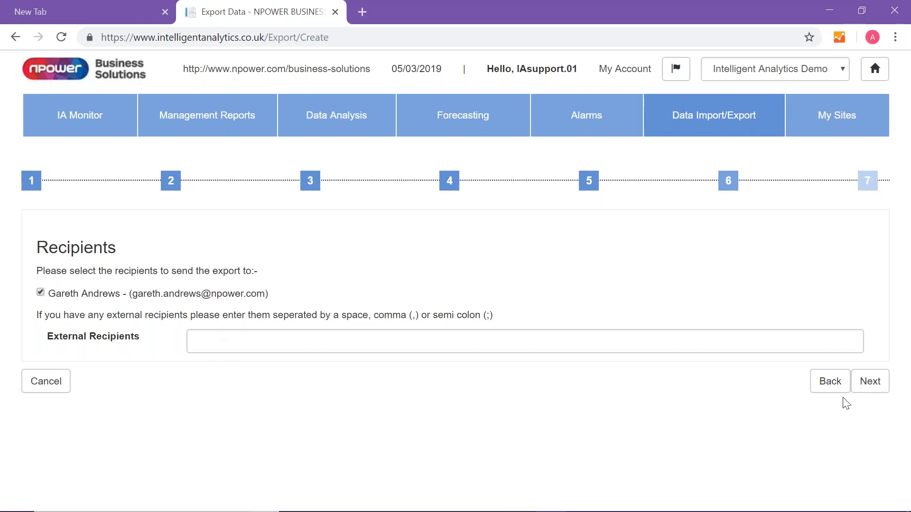
left_click(870, 383)
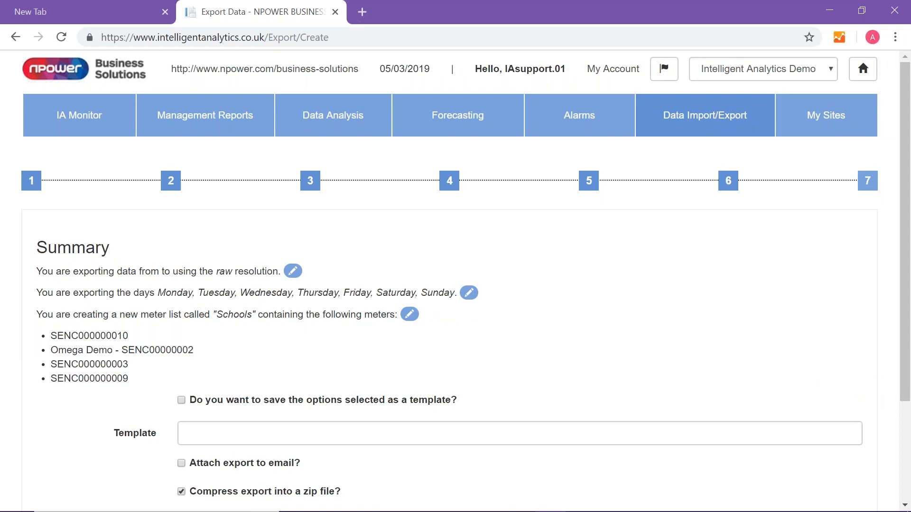
- Save the export options as a template named "2018 Schools Data" and attach the export to the email
scroll(711, 362, "down", 2)
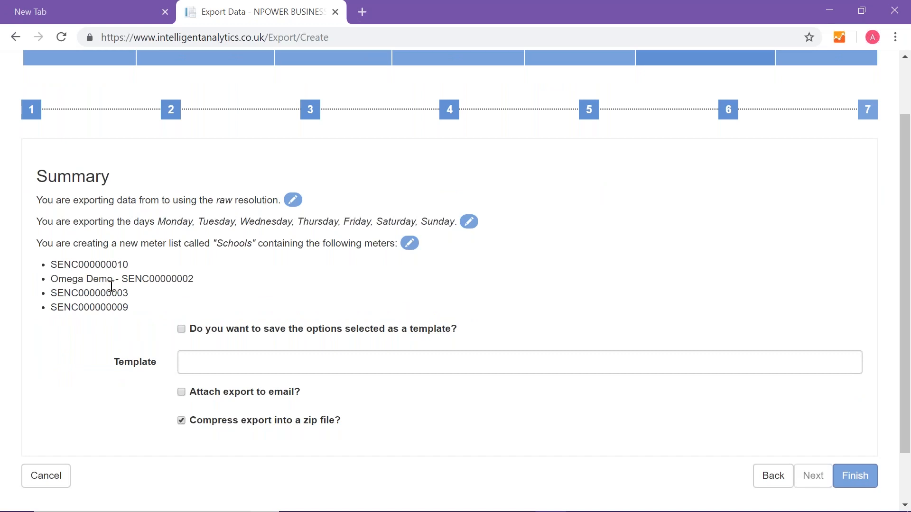
left_click(182, 330)
left_click(198, 363)
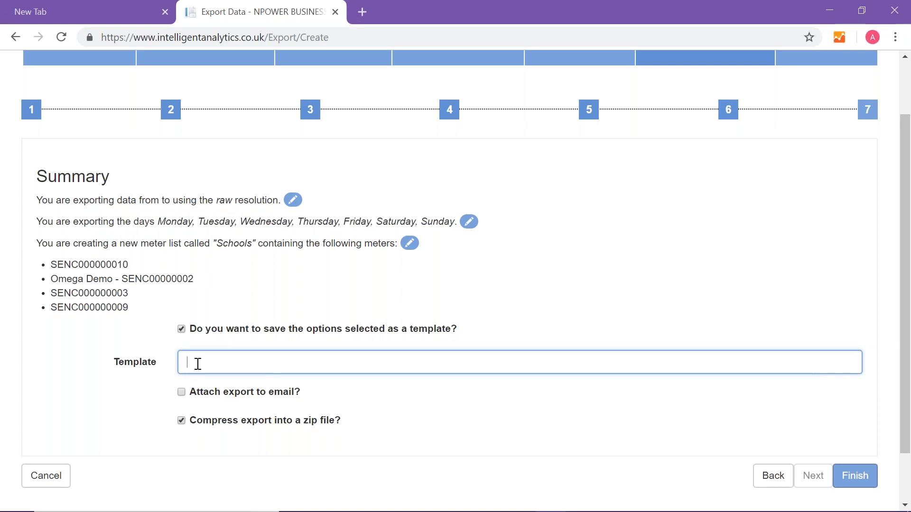
type("2018 Schools Data")
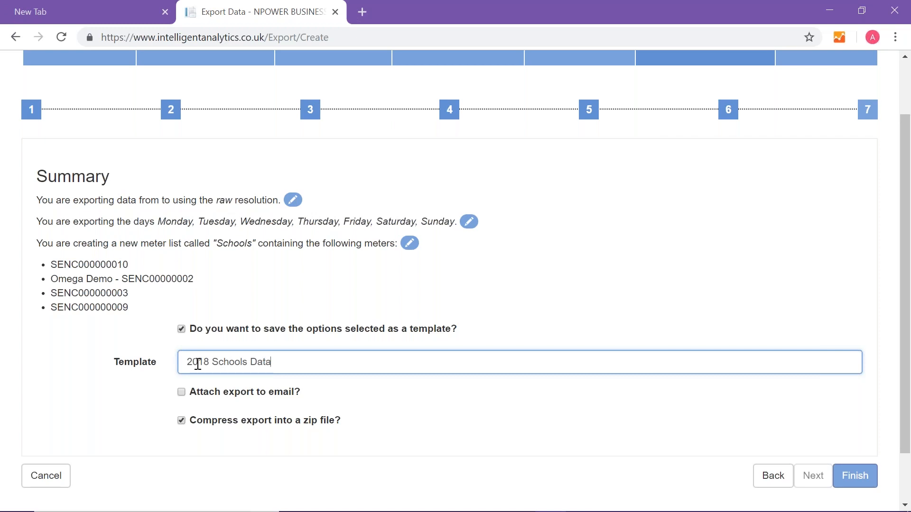
left_click(181, 393)
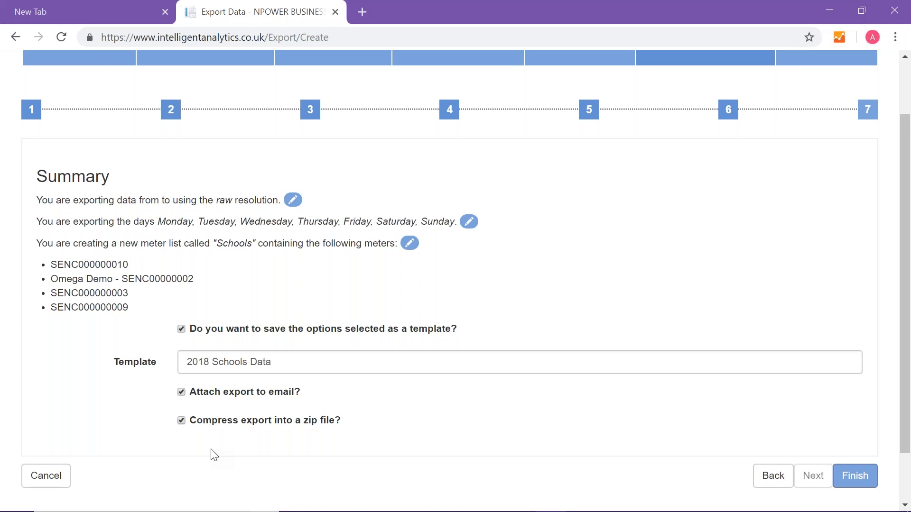
- Finish creating the schools data export and search the export tasks for "Schoo"
left_click(868, 478)
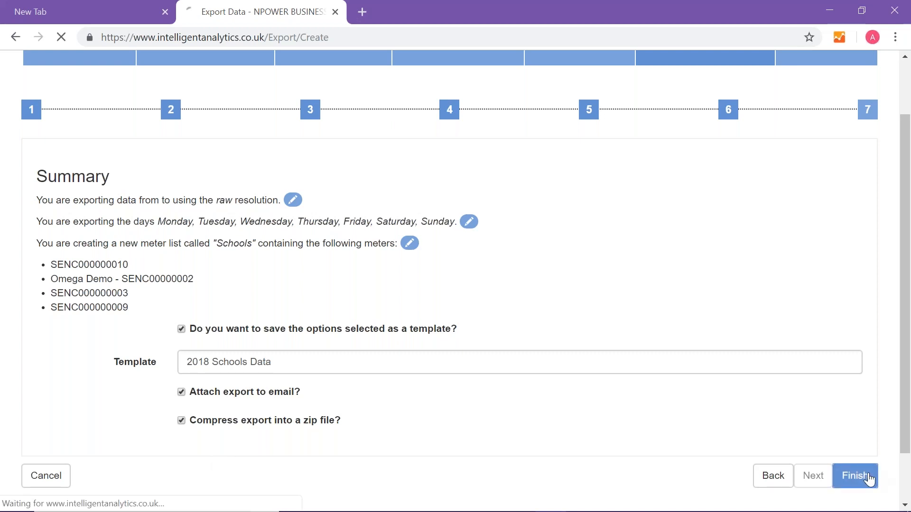
left_click(177, 210)
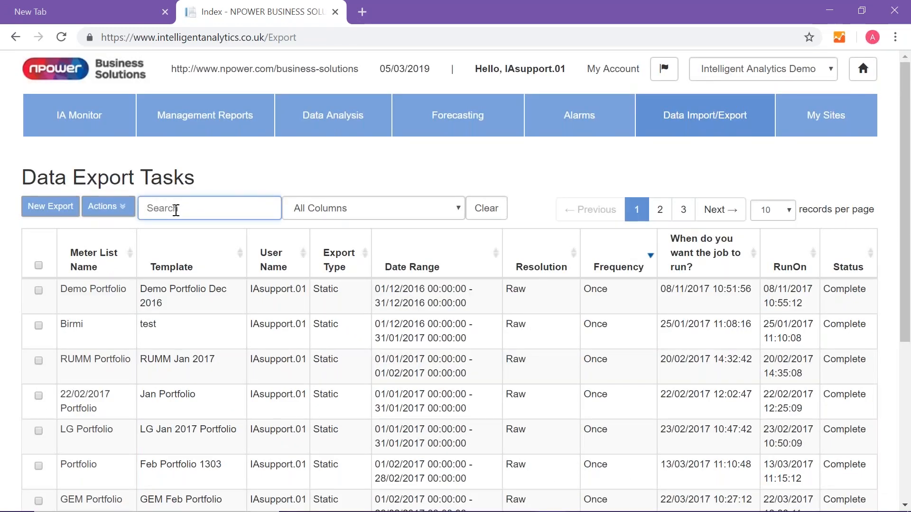
type("20")
key("BackSpace")
key("BackSpace")
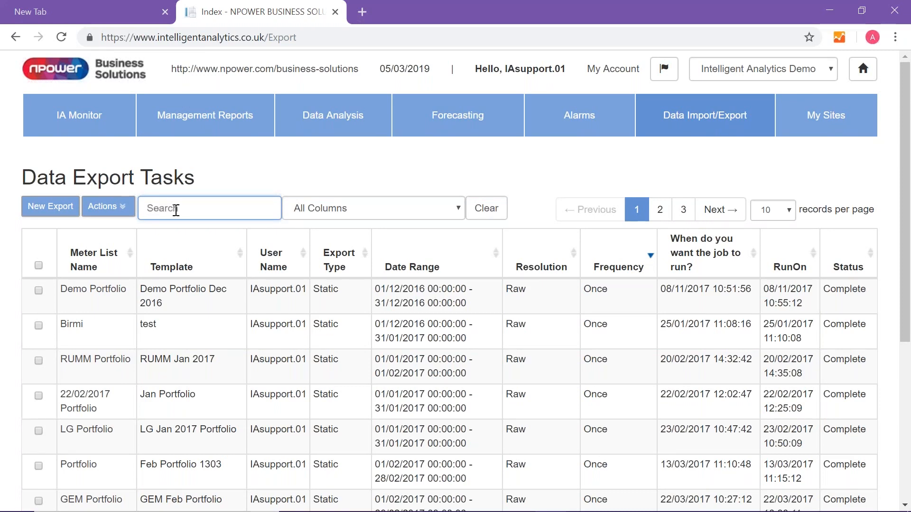
type("Schoo")
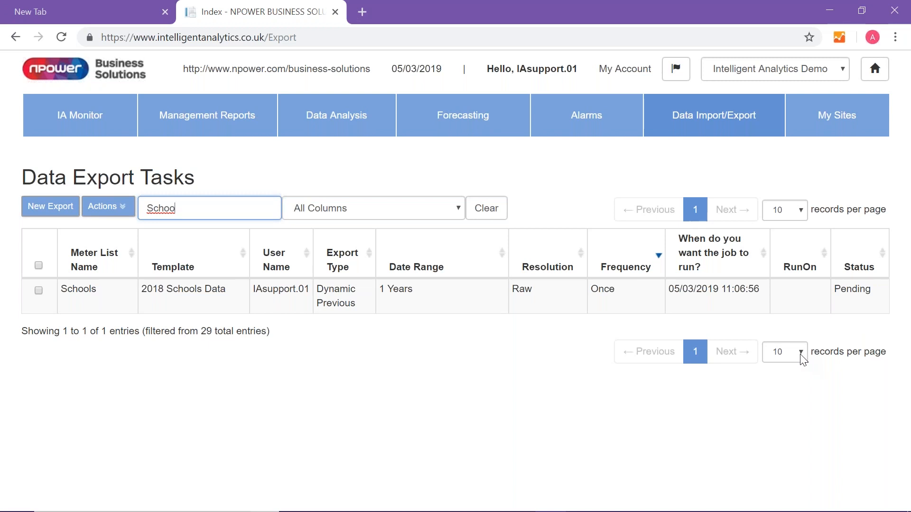
- Create a new data import using Students.csv from the Upload folder, keeping it to a single site or meter, and continue
left_click(734, 117)
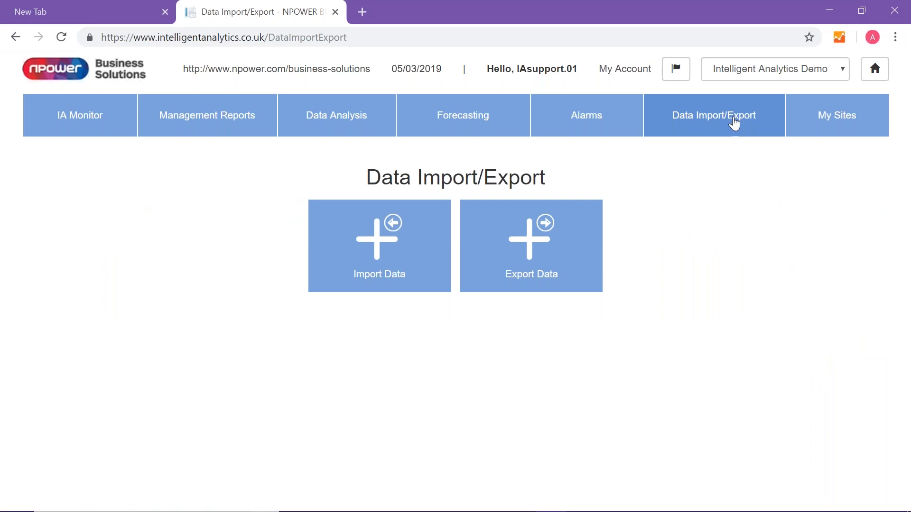
left_click(385, 255)
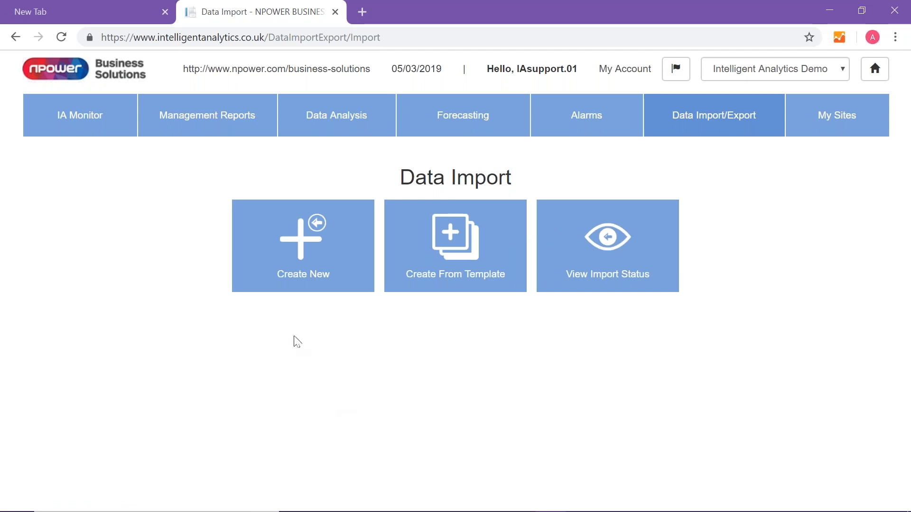
left_click(298, 261)
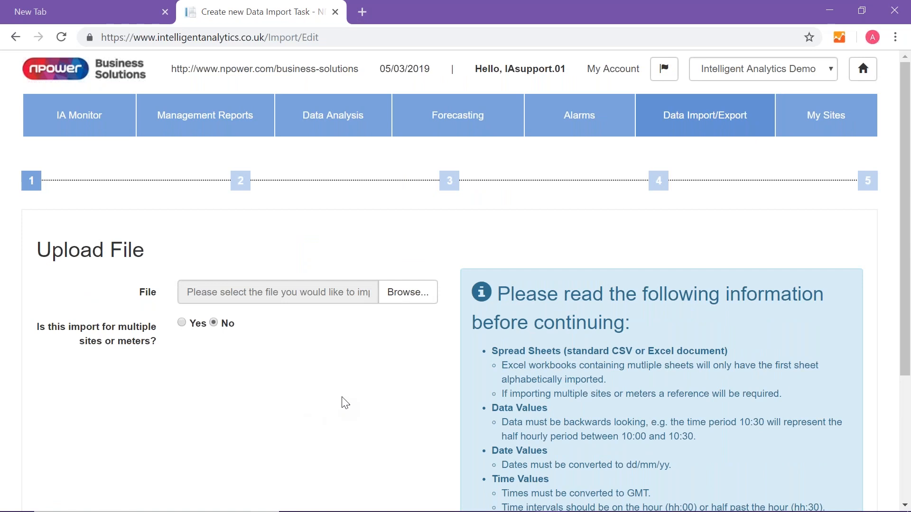
left_click(403, 296)
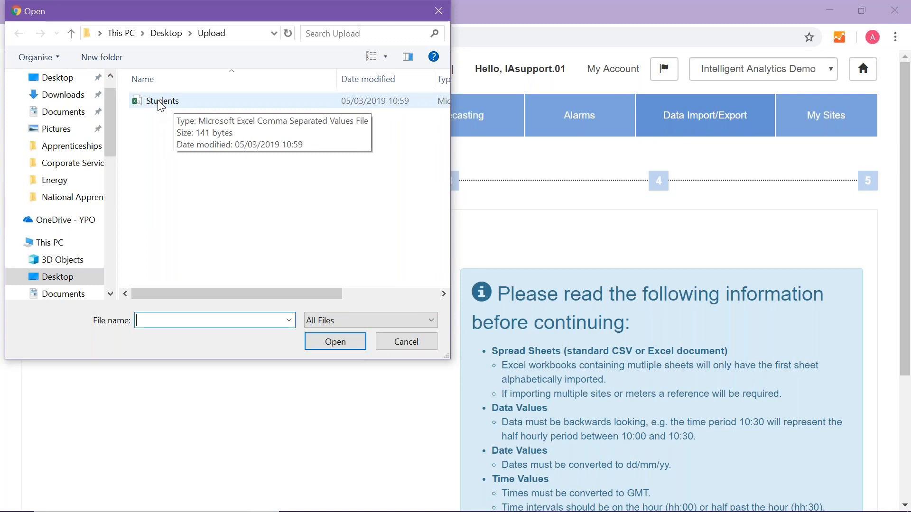
left_click(159, 101)
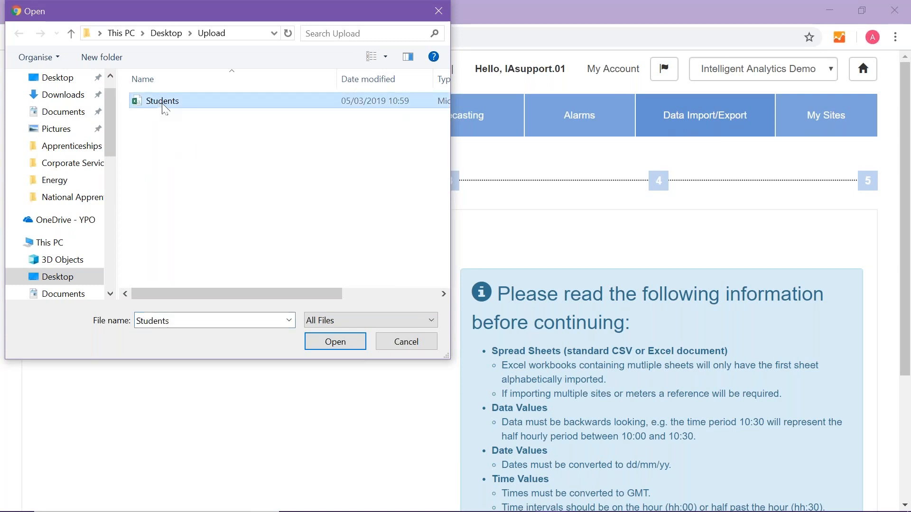
left_click(332, 341)
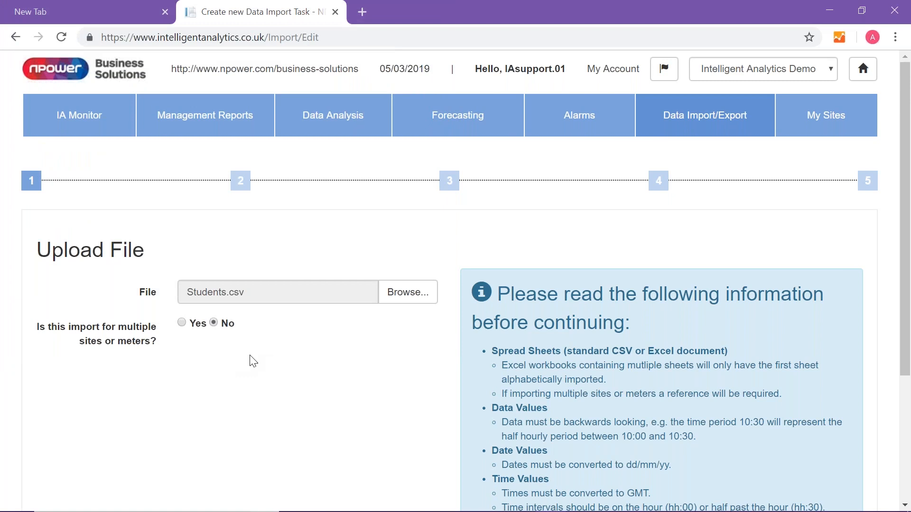
scroll(251, 361, "down", 3)
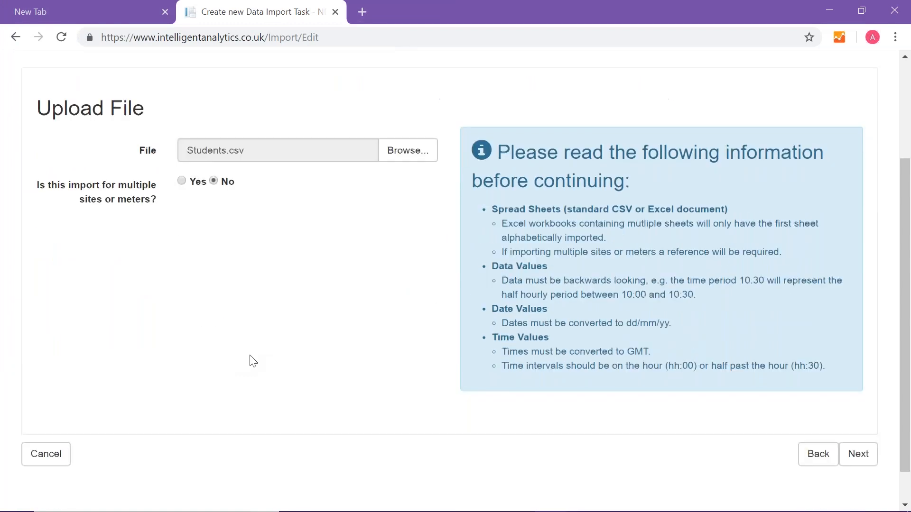
left_click(857, 458)
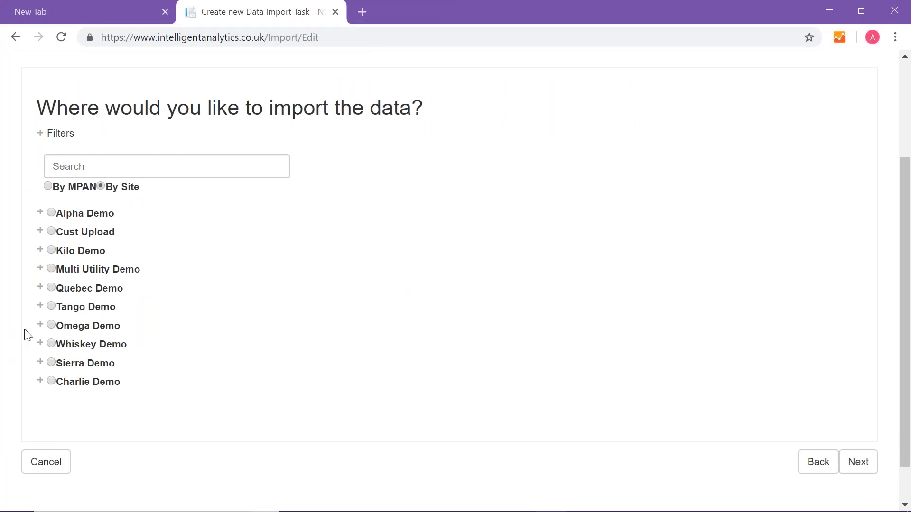
- Import into a new Omega Demo meter named "Students", with unit Units and utility Production, and continue
left_click(41, 327)
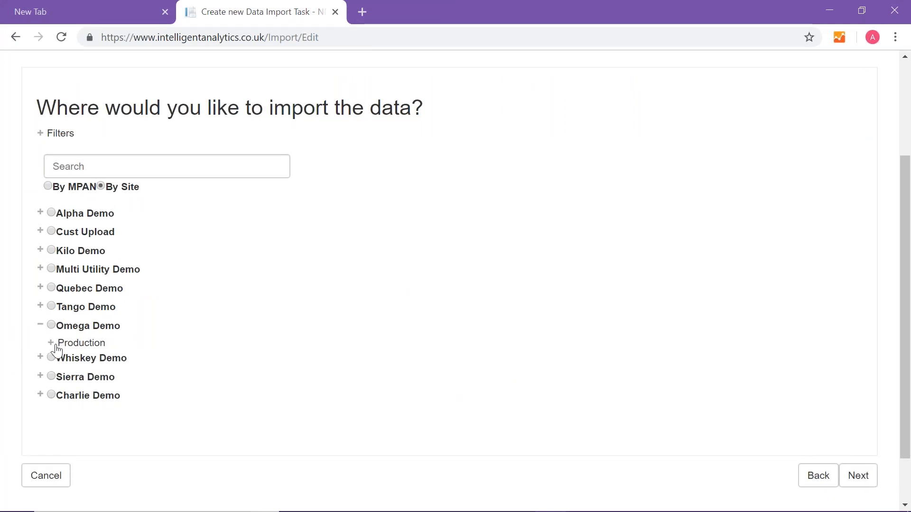
left_click(86, 327)
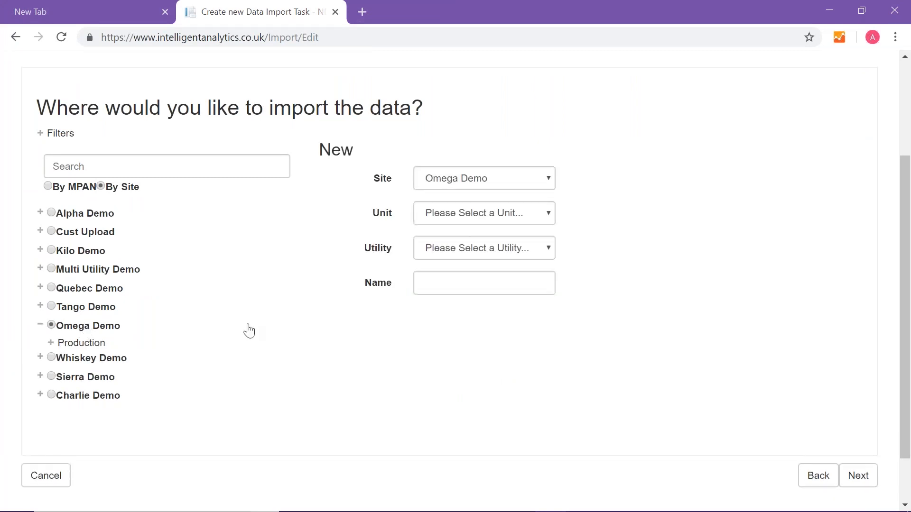
left_click(476, 211)
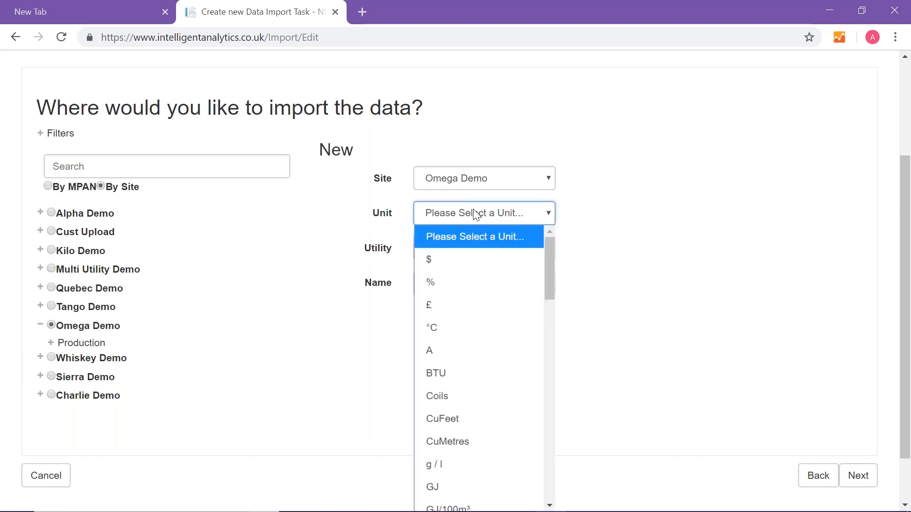
left_click_drag(549, 269, 540, 476)
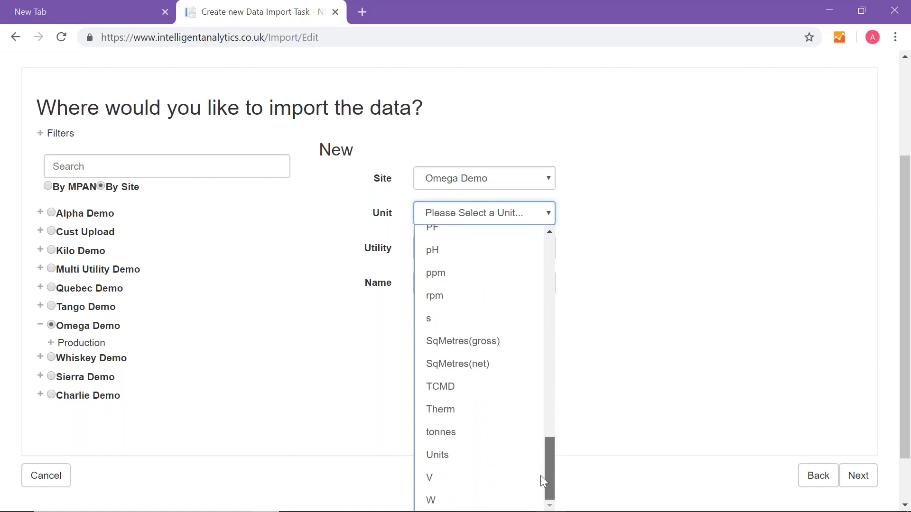
left_click(499, 454)
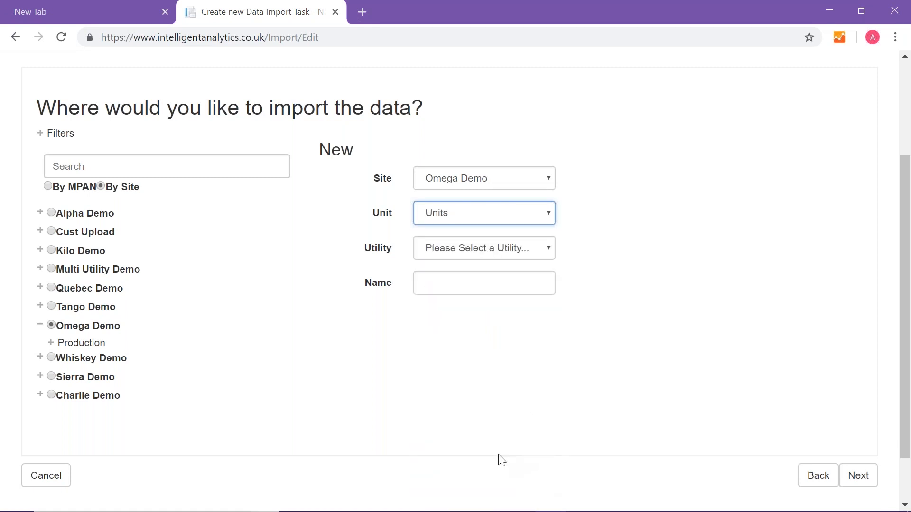
left_click(454, 249)
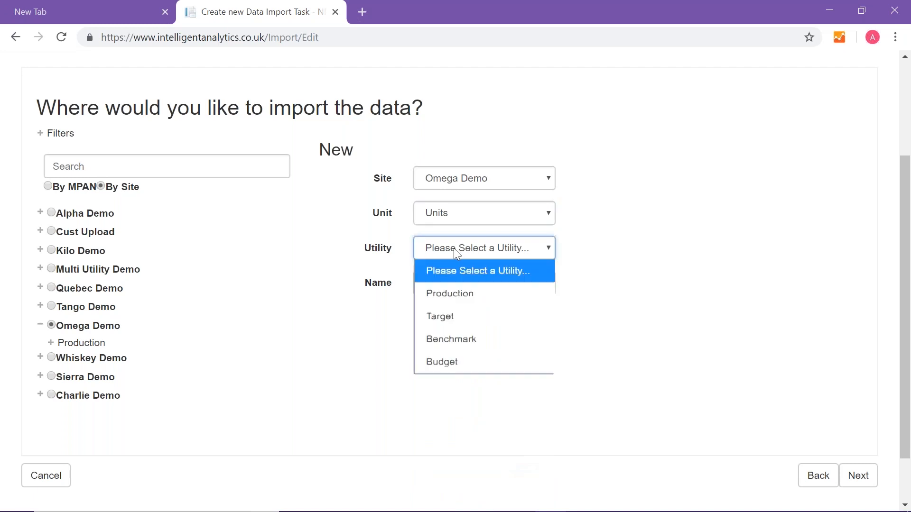
left_click(462, 298)
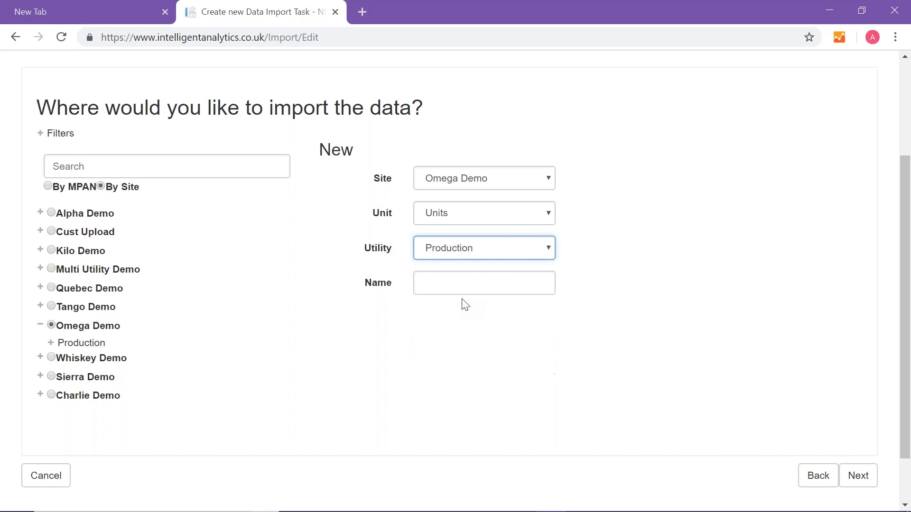
left_click(443, 282)
type("Students")
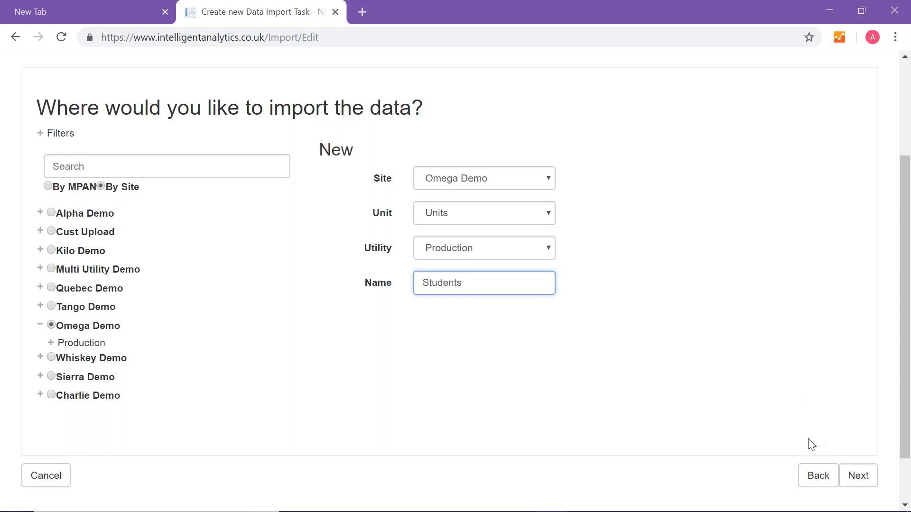
left_click(858, 482)
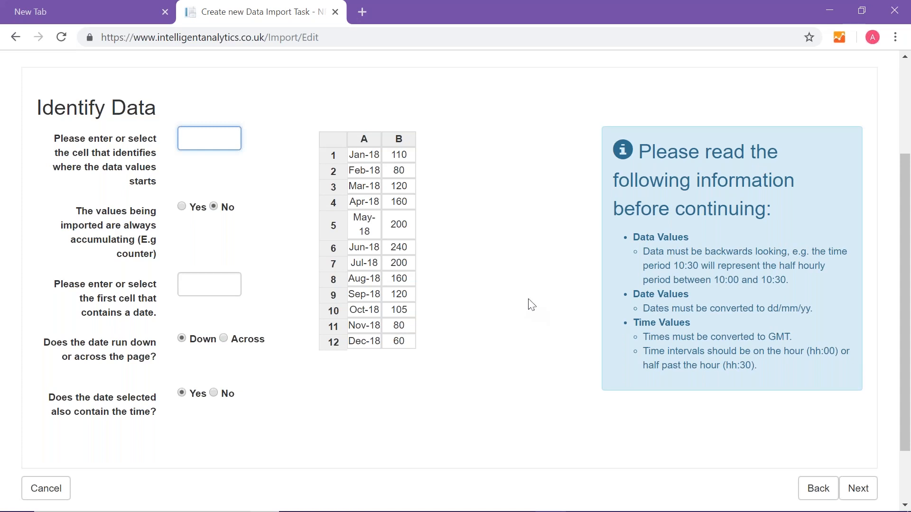
- Identify B1 as the first data value and A1 as the first date, keeping dates running down, and continue to the summary
left_click(401, 156)
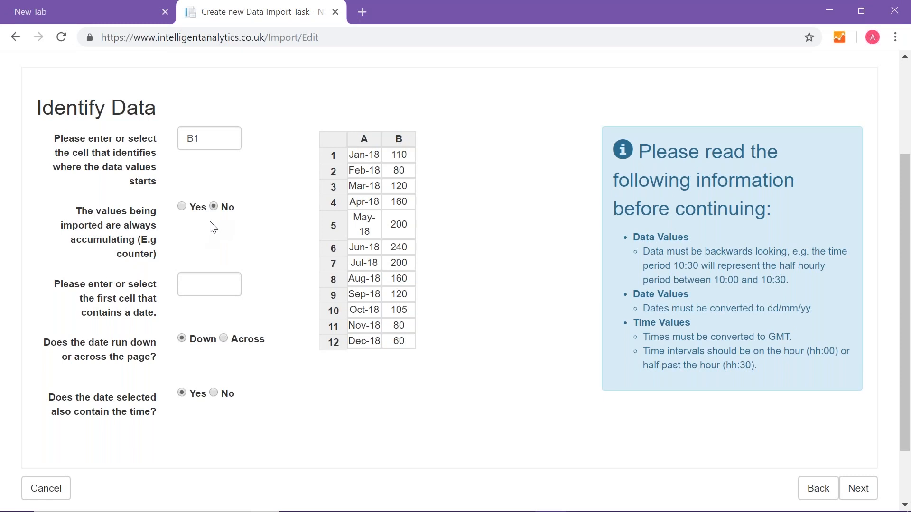
left_click(199, 278)
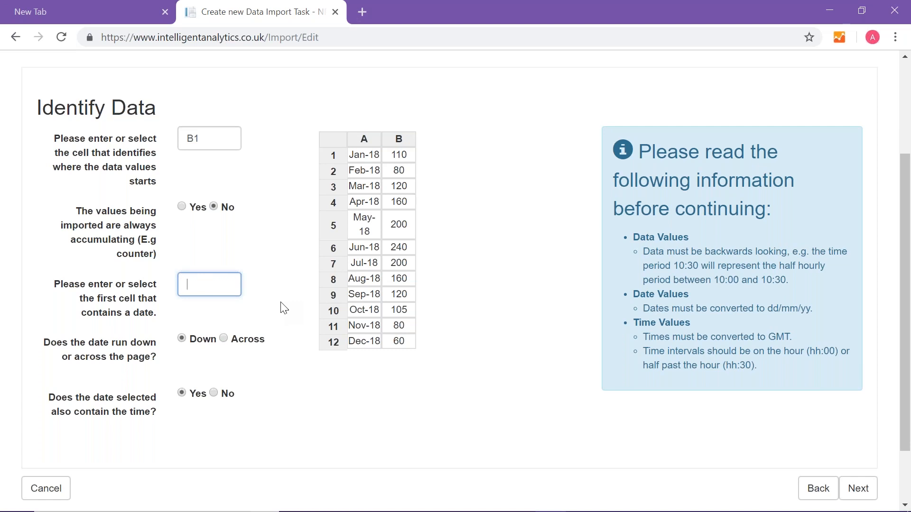
left_click(361, 159)
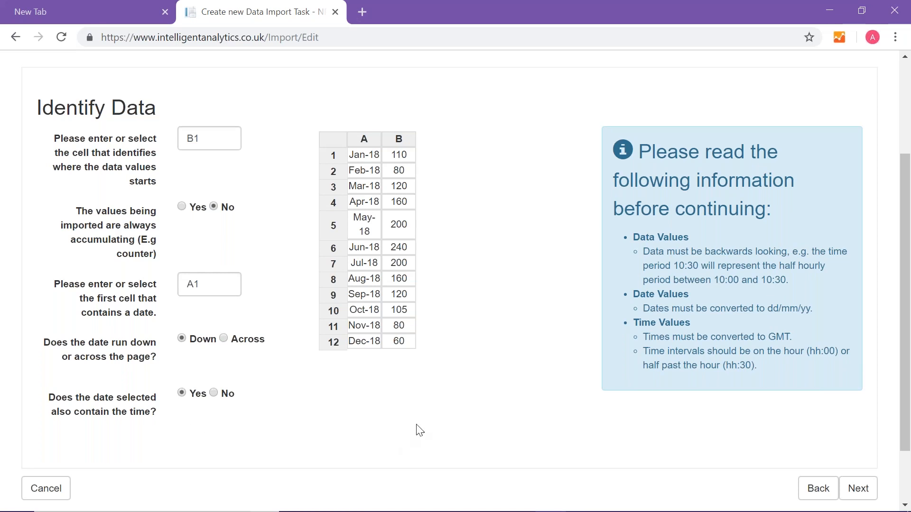
left_click(867, 503)
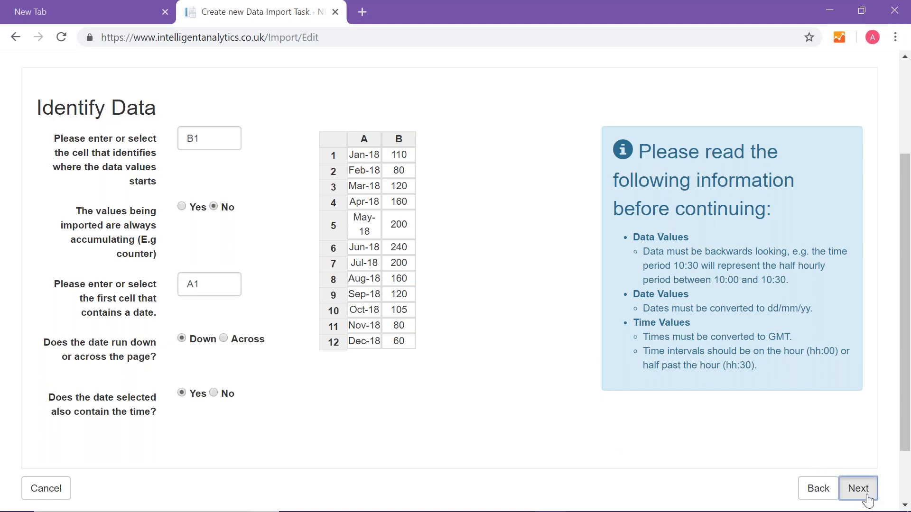
left_click(850, 490)
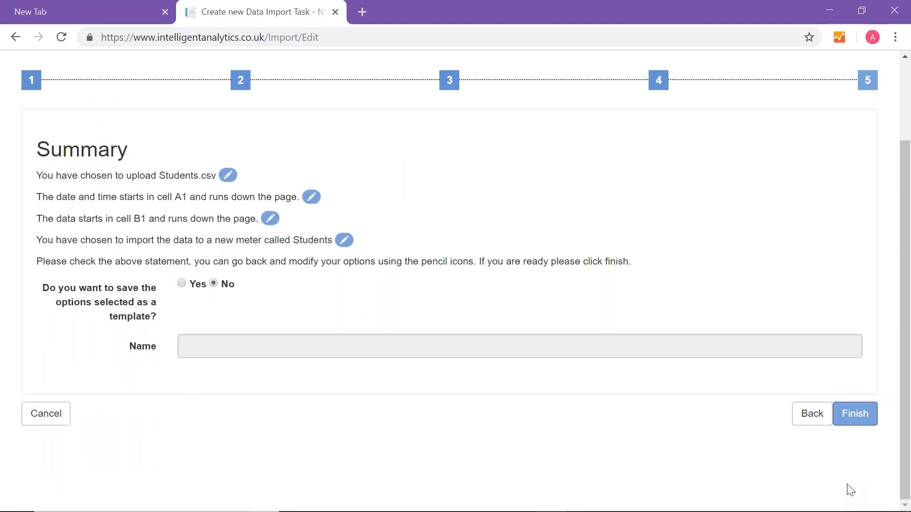
- Choose to save the import options as a template named "Students Test Site 1"
left_click(184, 286)
left_click(212, 346)
type("Students Test Met")
key("BackSpace")
key("BackSpace")
key("BackSpace")
type("Site 1")
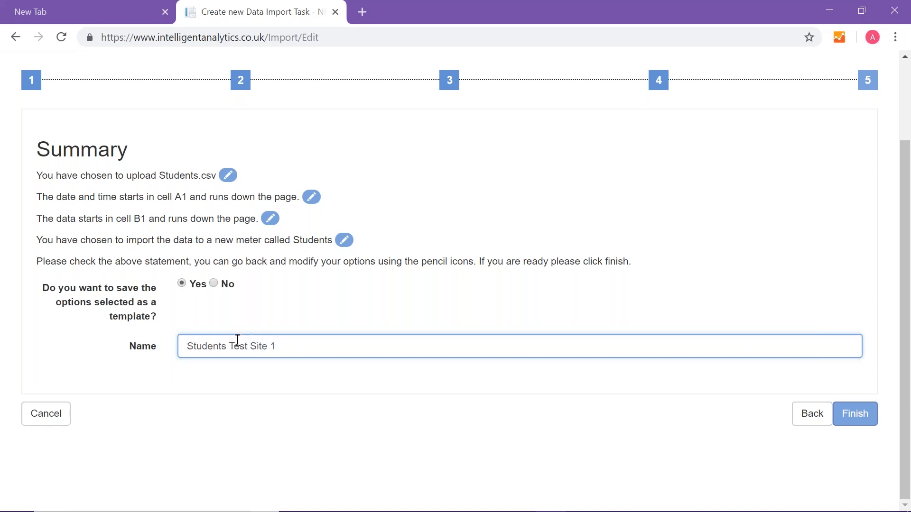
- Finish the Students.csv import and search the import tasks for "stud"
left_click(854, 417)
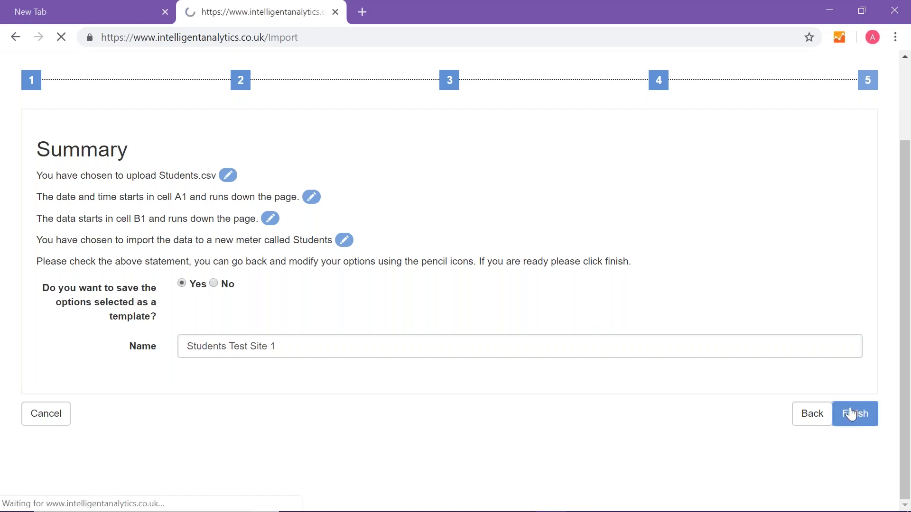
left_click(166, 205)
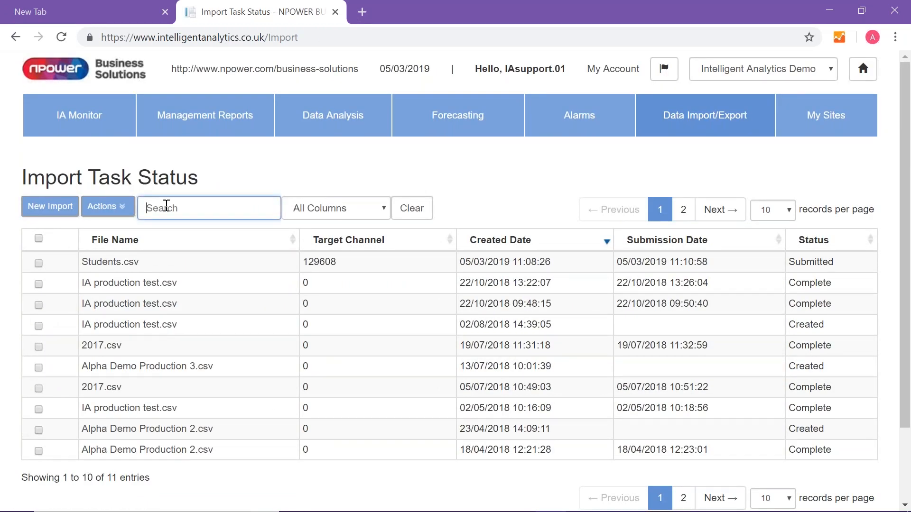
type("stud")
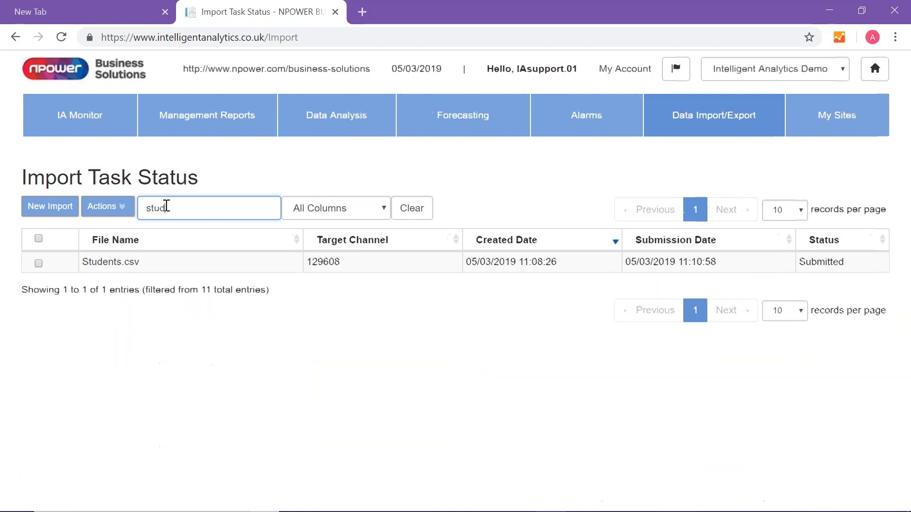
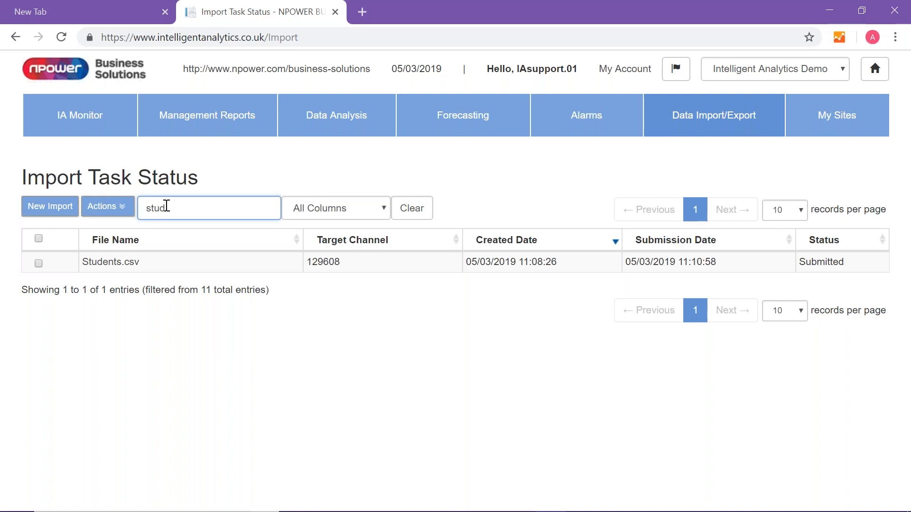
- Refresh the import task list and start a new Data Analysis report
left_click(62, 37)
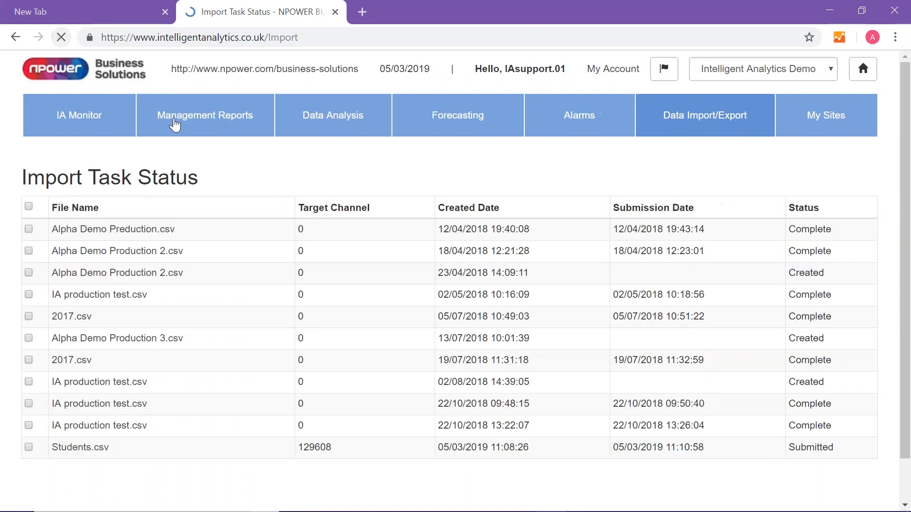
left_click(220, 203)
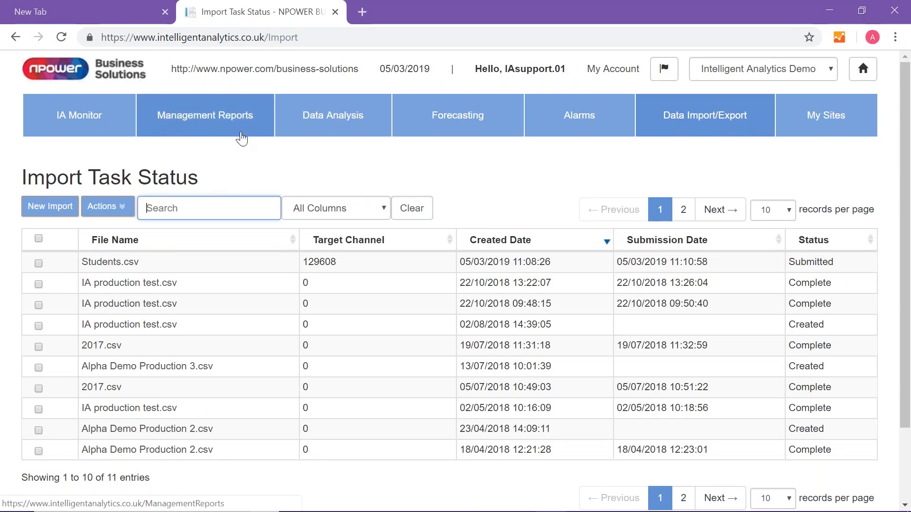
left_click(321, 119)
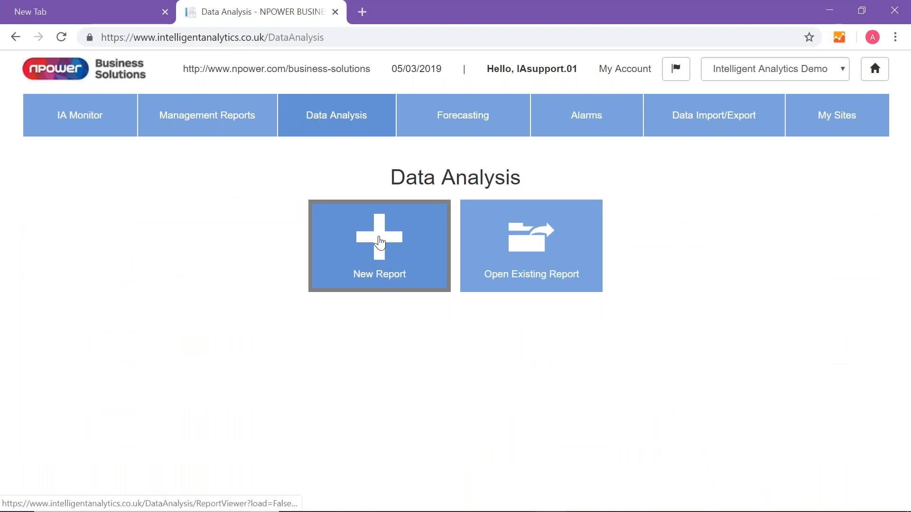
left_click(380, 243)
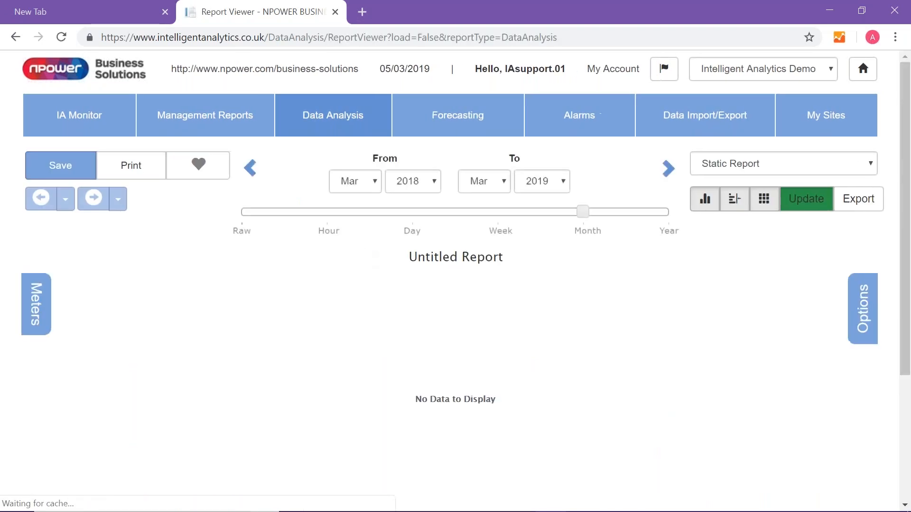
- Expand the Production and Electricity meters of Test Site 1 and select the Omega Demo electricity meter for the report
left_click(40, 306)
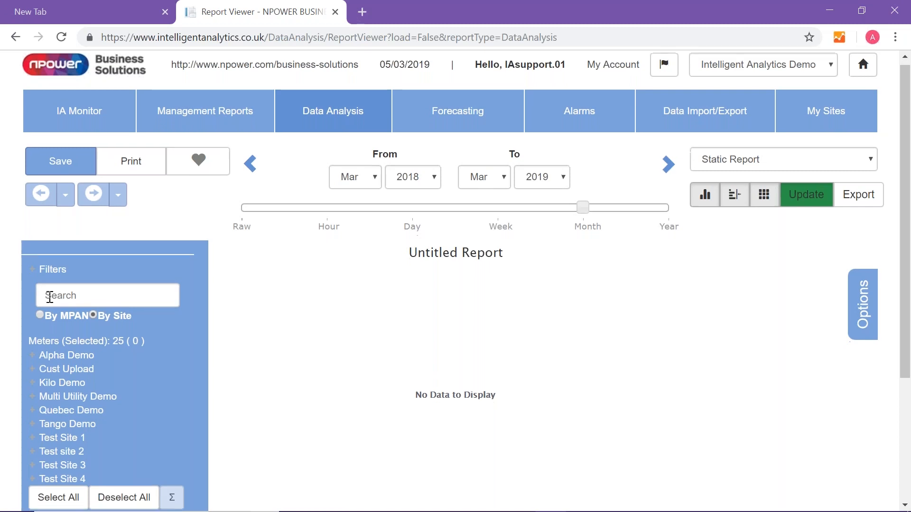
scroll(49, 296, "down", 2)
left_click(51, 372)
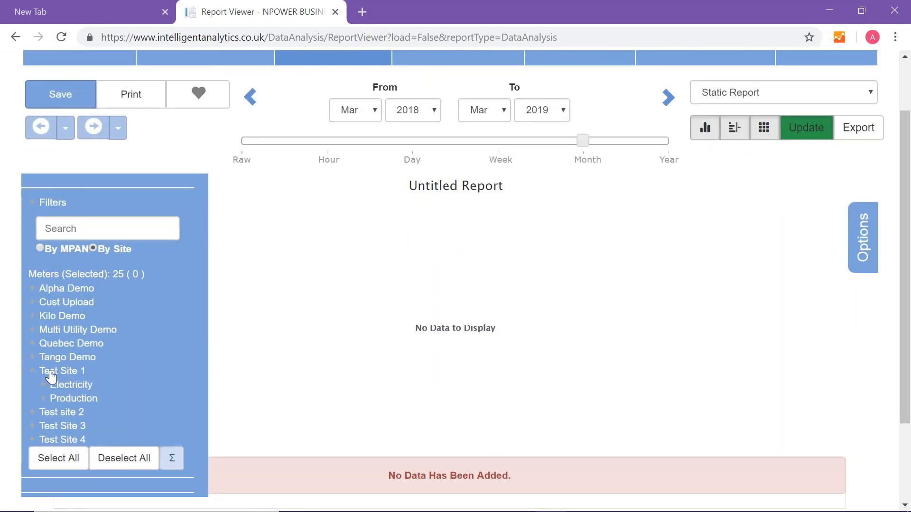
left_click(56, 400)
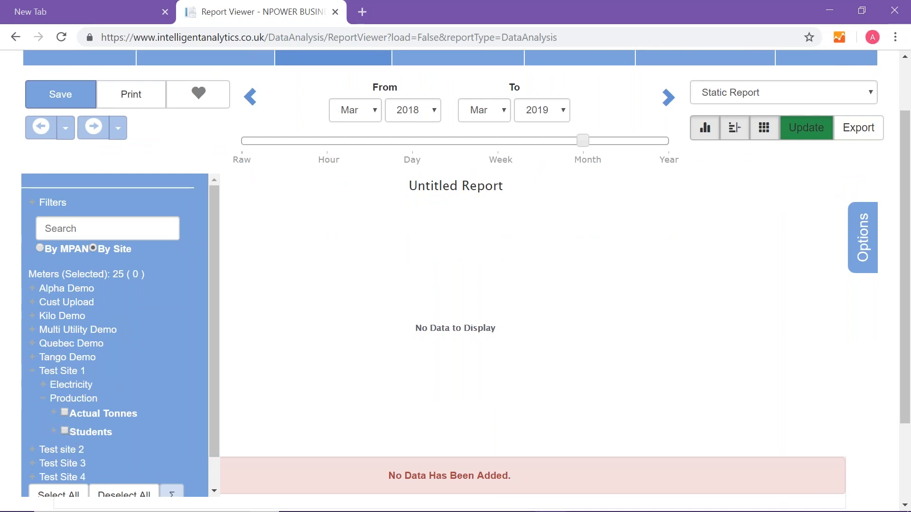
left_click(70, 385)
left_click(63, 396)
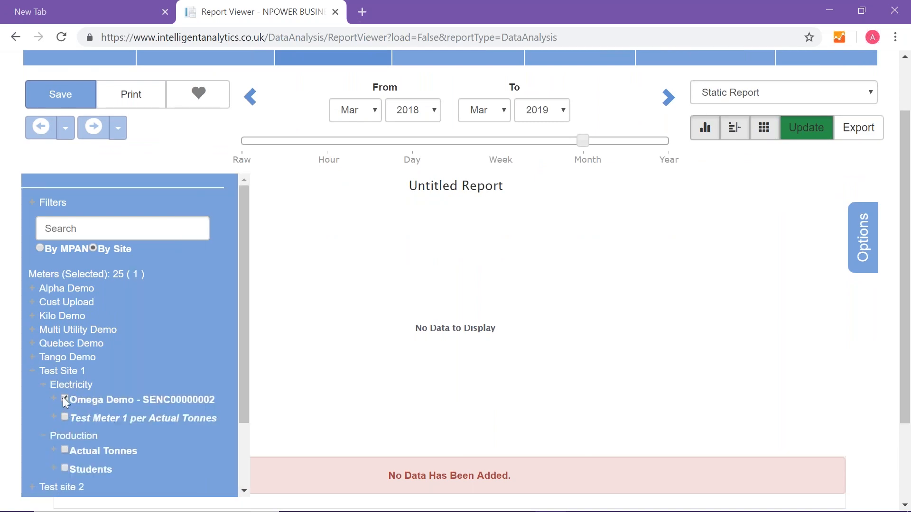
- Set the report period from Jan 2018 to Dec 2018 and update the chart
left_click(370, 114)
left_click(347, 136)
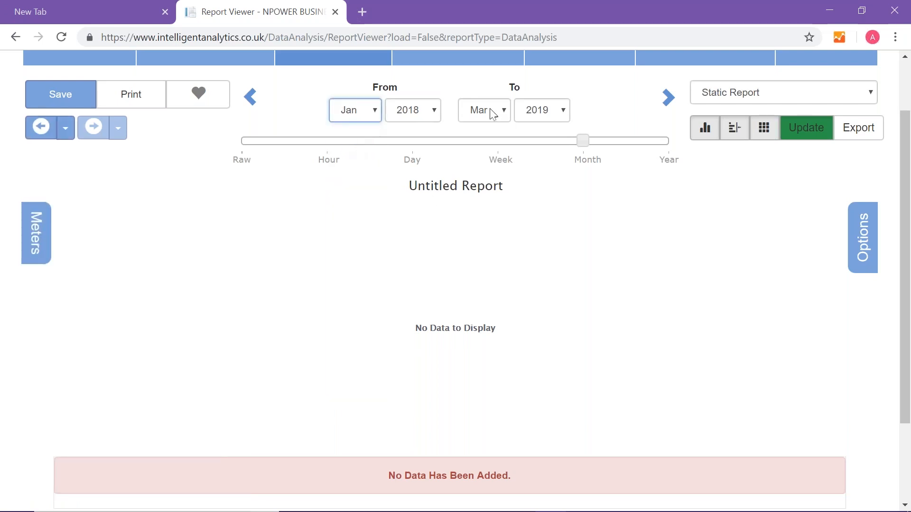
left_click(503, 112)
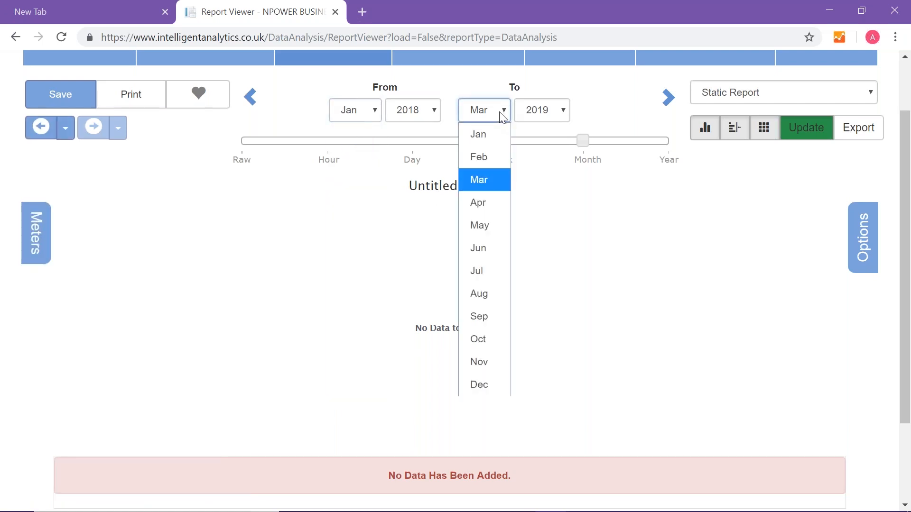
left_click(540, 111)
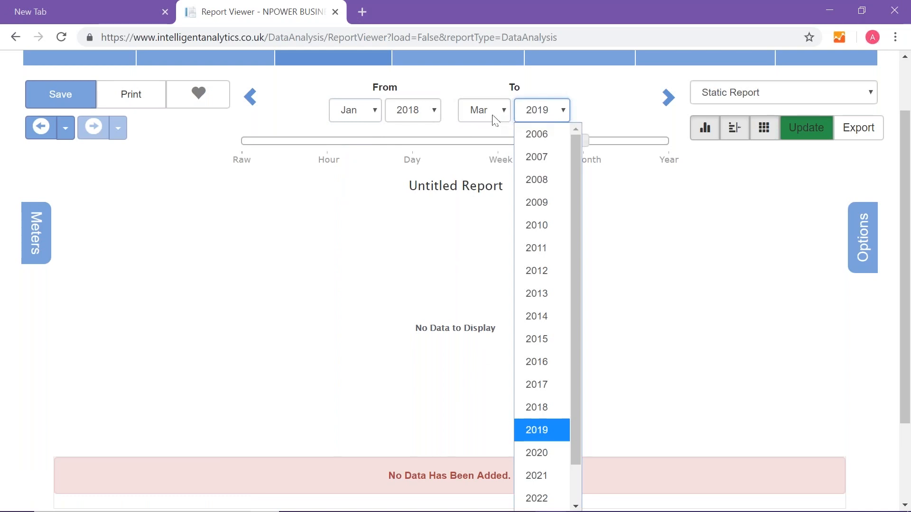
left_click(496, 120)
left_click(475, 384)
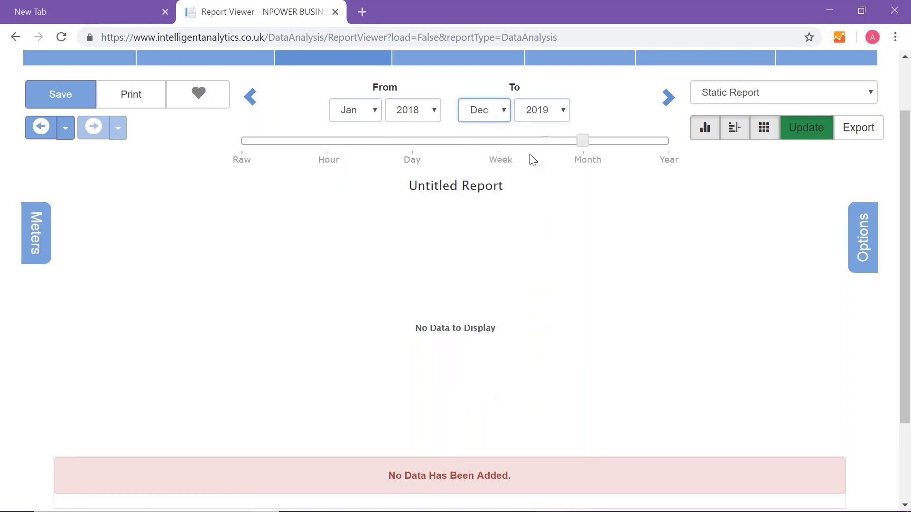
left_click(549, 115)
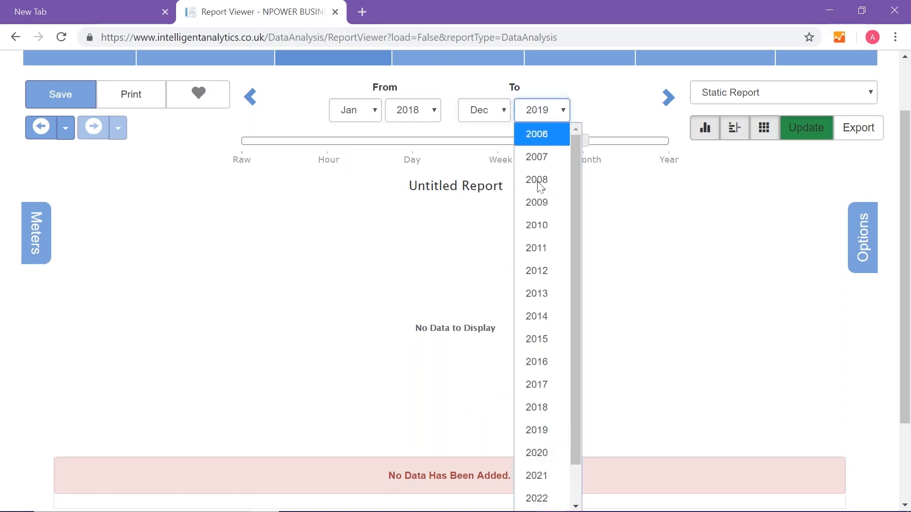
left_click(539, 408)
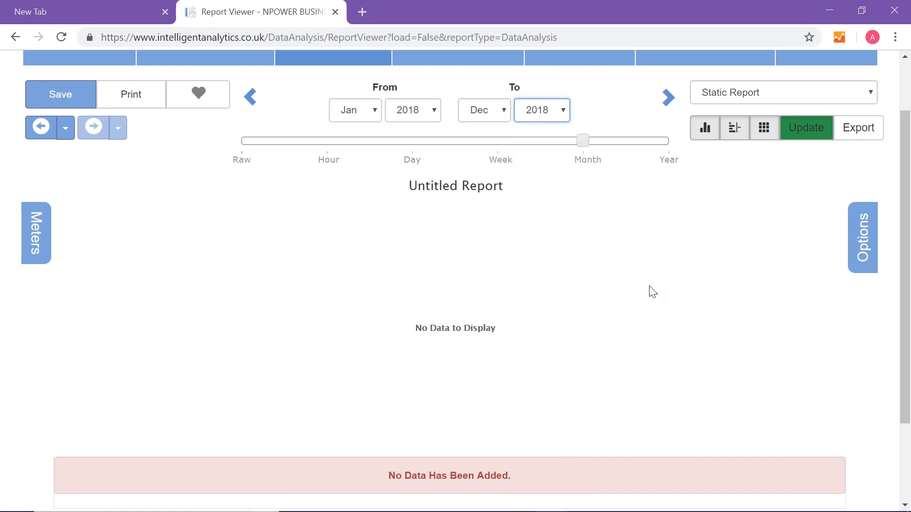
left_click(816, 134)
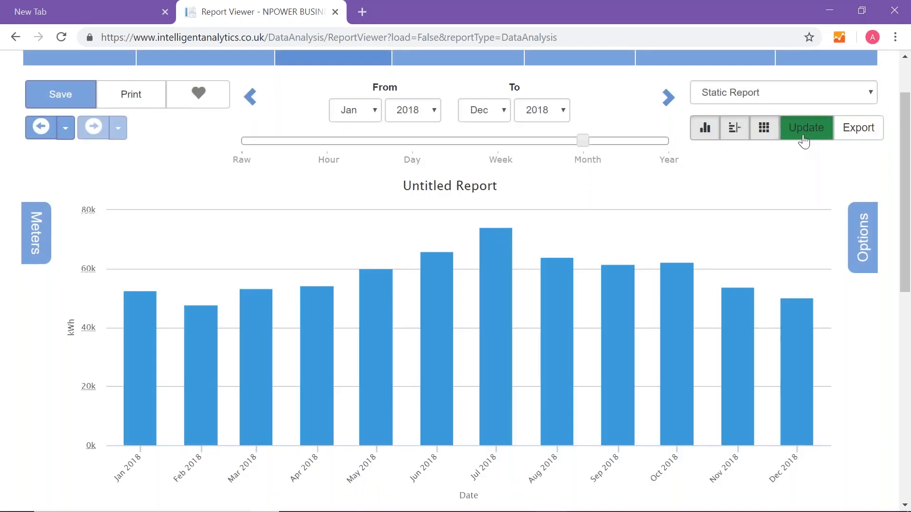
- Add the Students production meter of Test Site 1 to the report and update the chart
scroll(483, 369, "down", 2)
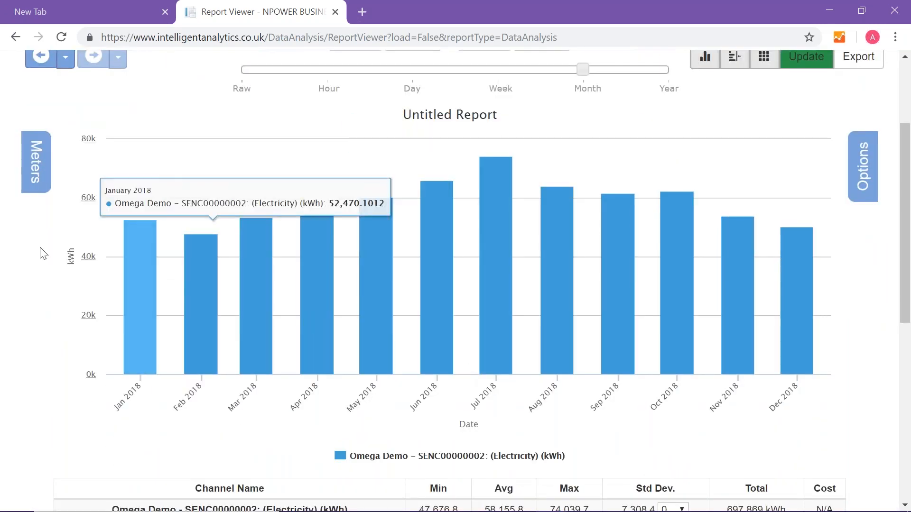
left_click(36, 162)
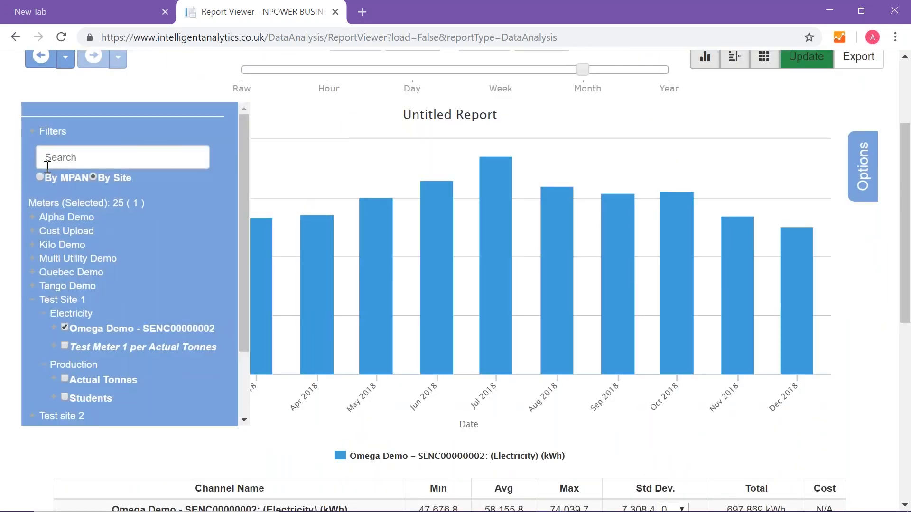
left_click(65, 397)
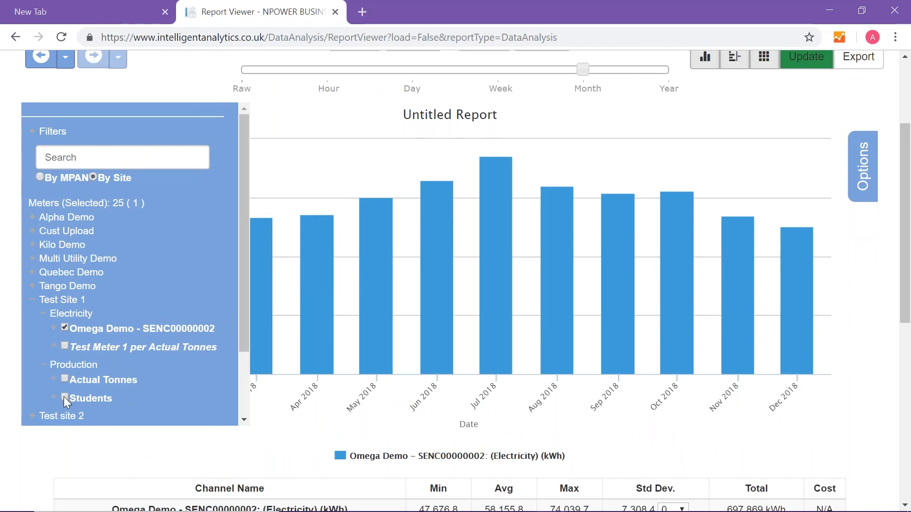
left_click(803, 62)
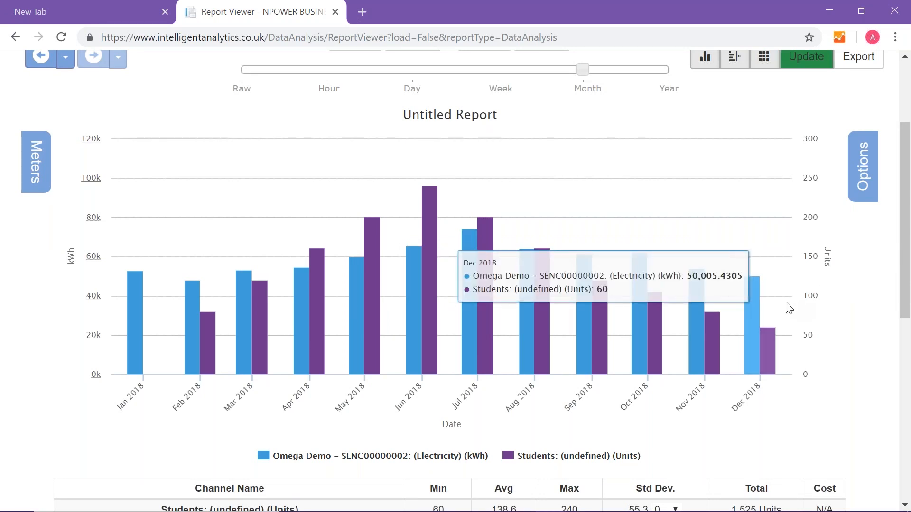
- Change the series type of the Students data in the chart to Line
left_click(433, 211)
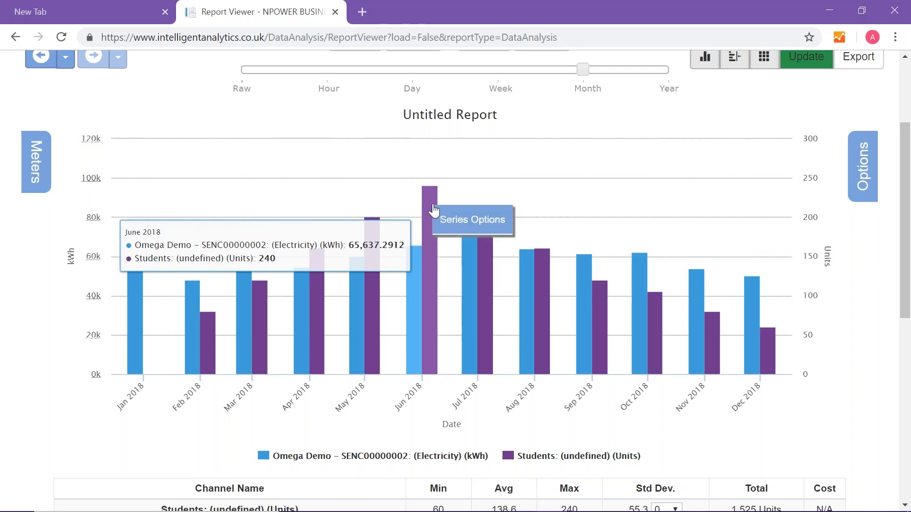
left_click(459, 223)
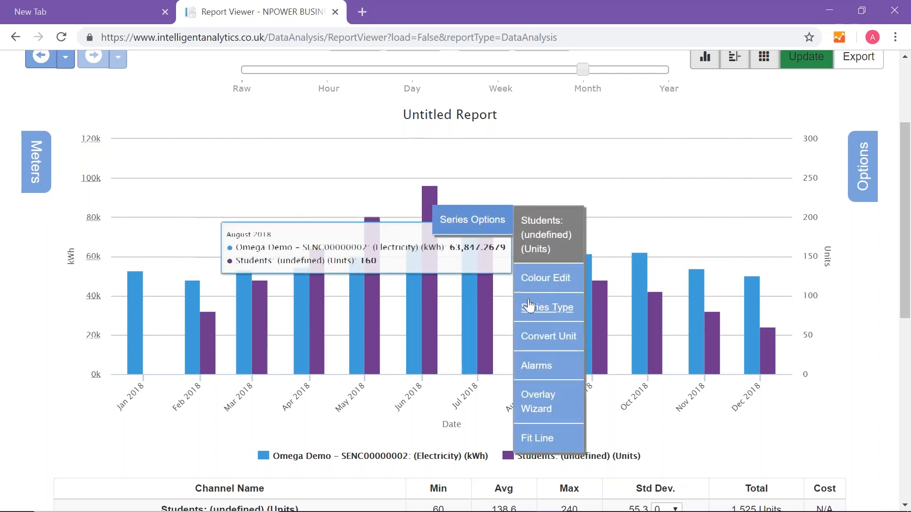
left_click(563, 312)
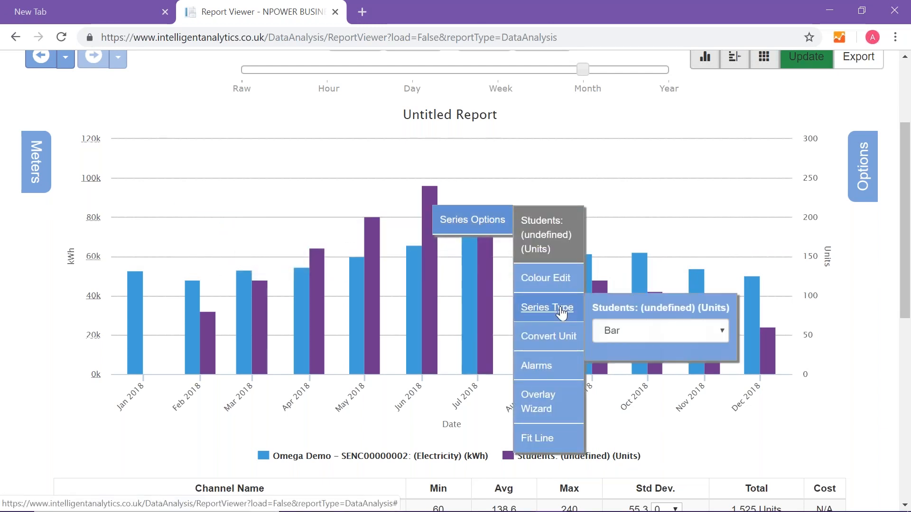
left_click(645, 330)
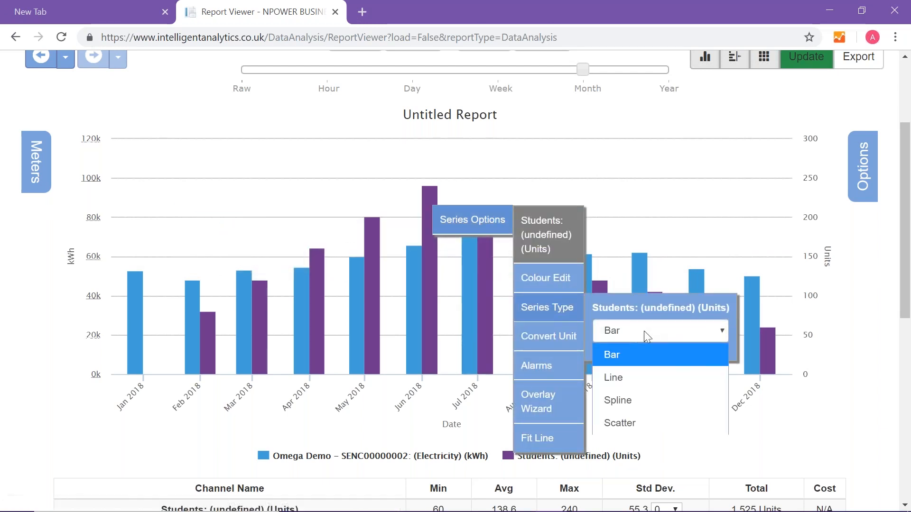
left_click(622, 382)
left_click(354, 423)
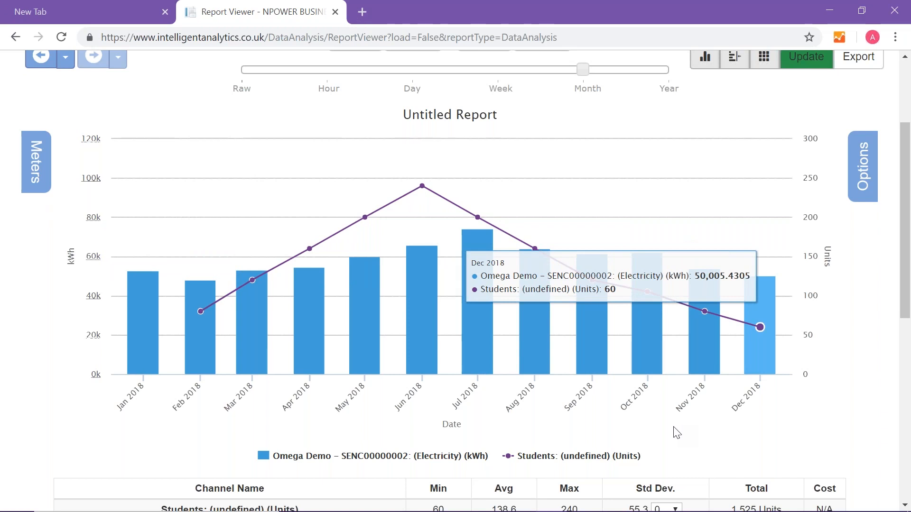
- Open My Sites in a separate browser tab and start a new virtual meter there
scroll(672, 348, "up", 3)
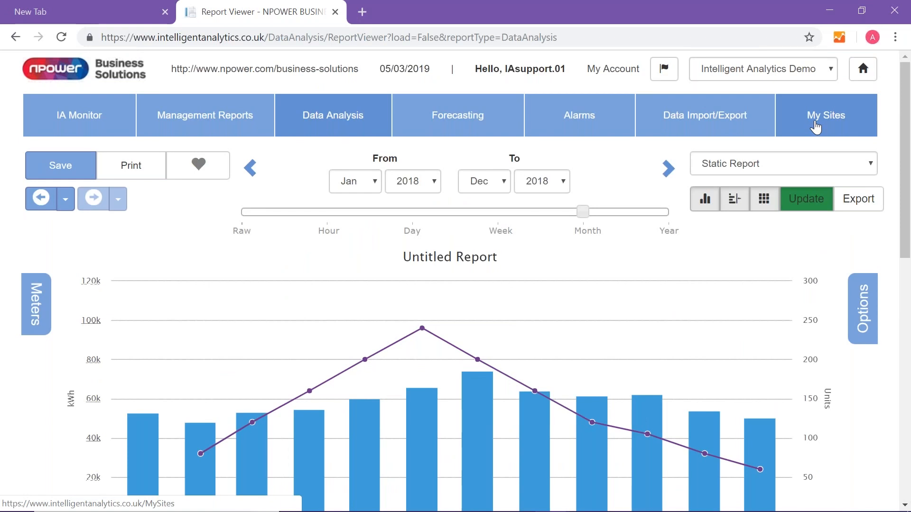
right_click(804, 115)
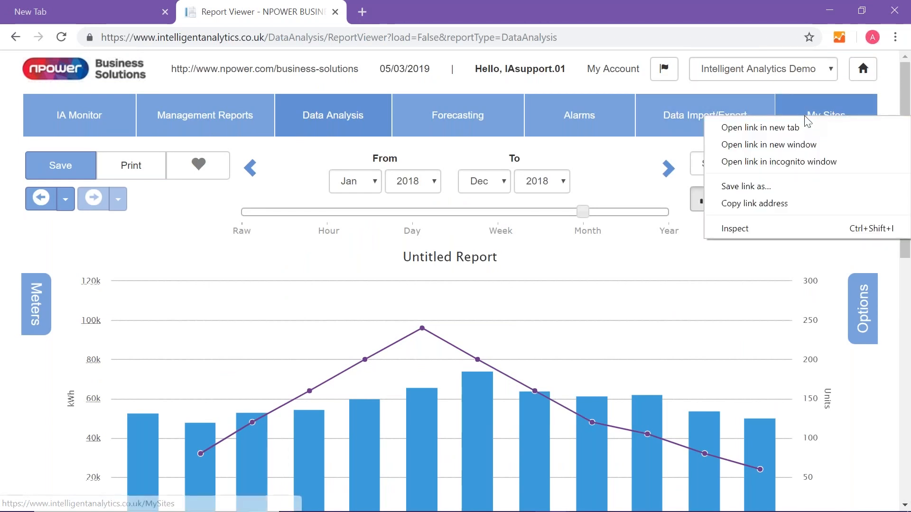
left_click(776, 129)
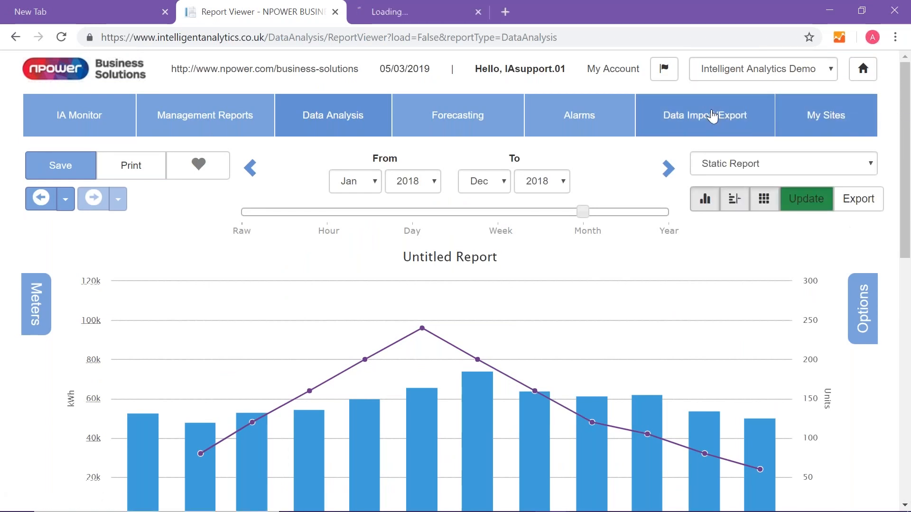
left_click(453, 11)
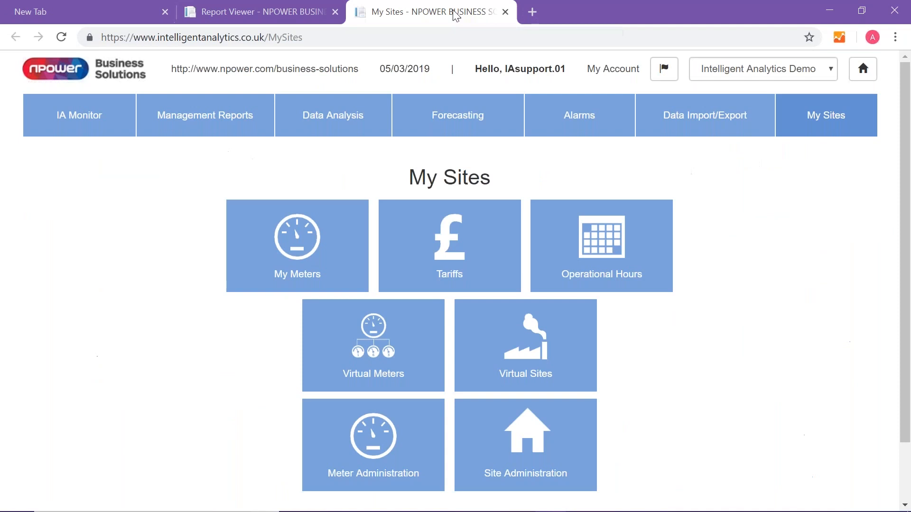
left_click(378, 363)
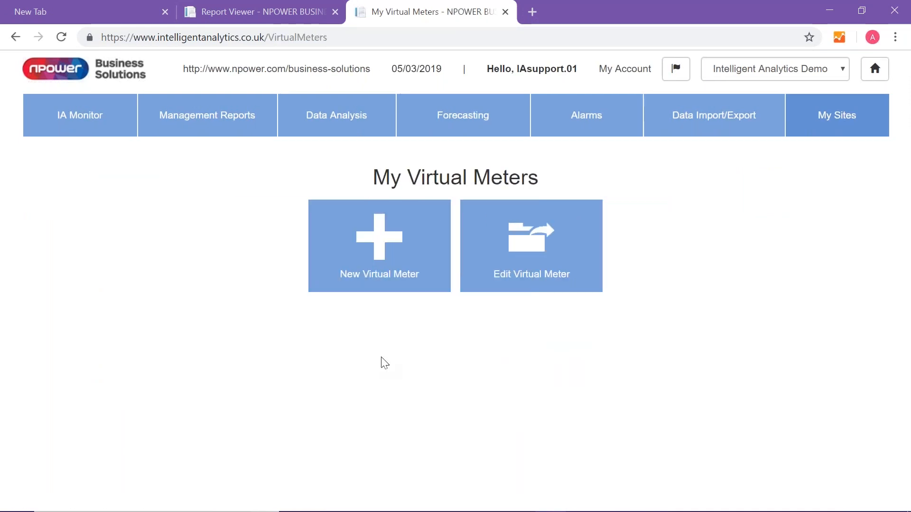
left_click(394, 251)
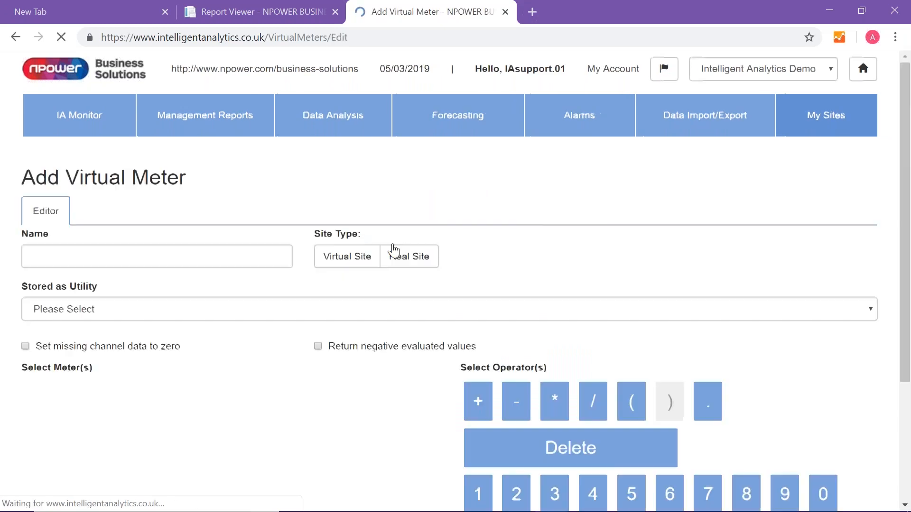
- Name the new virtual meter "Test Site 1 per Students"
left_click(154, 254)
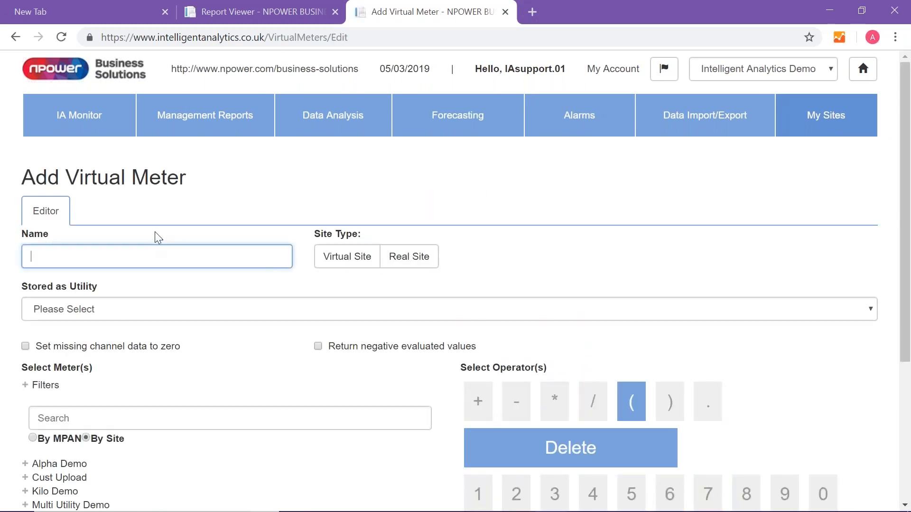
type("Test Site 1 per Students")
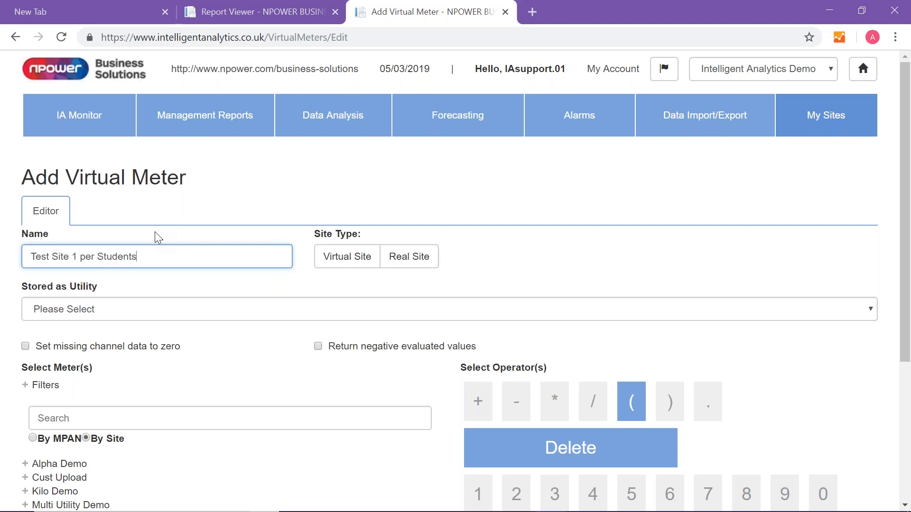
- Assign the virtual meter to the real site Omega Demo and store it as the Electricity utility
left_click(416, 264)
left_click(644, 260)
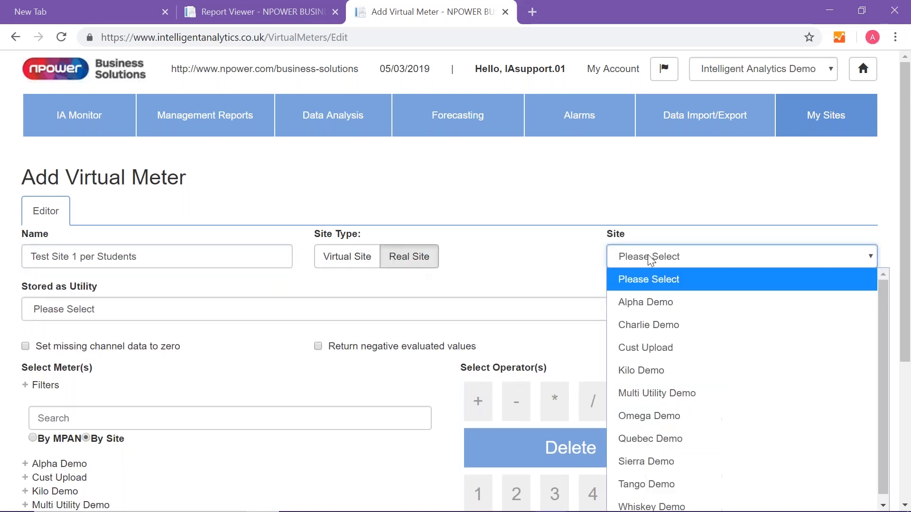
left_click(639, 424)
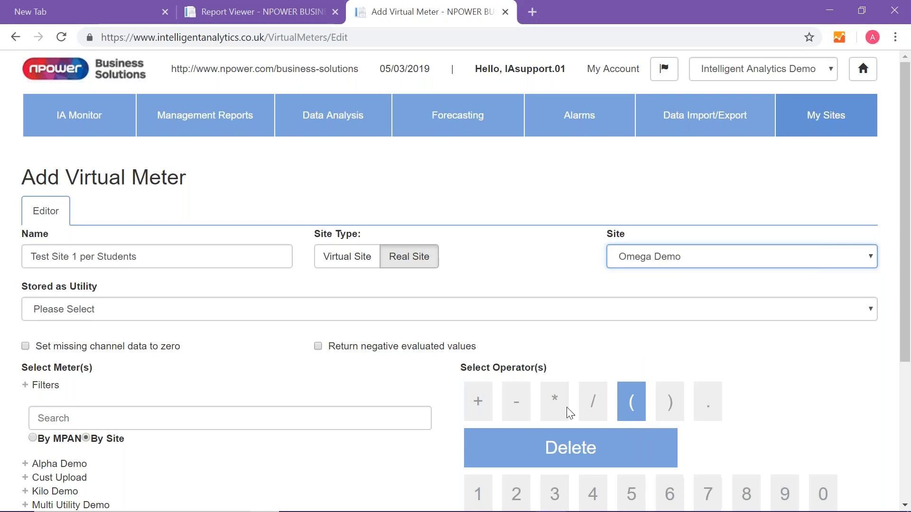
left_click(161, 311)
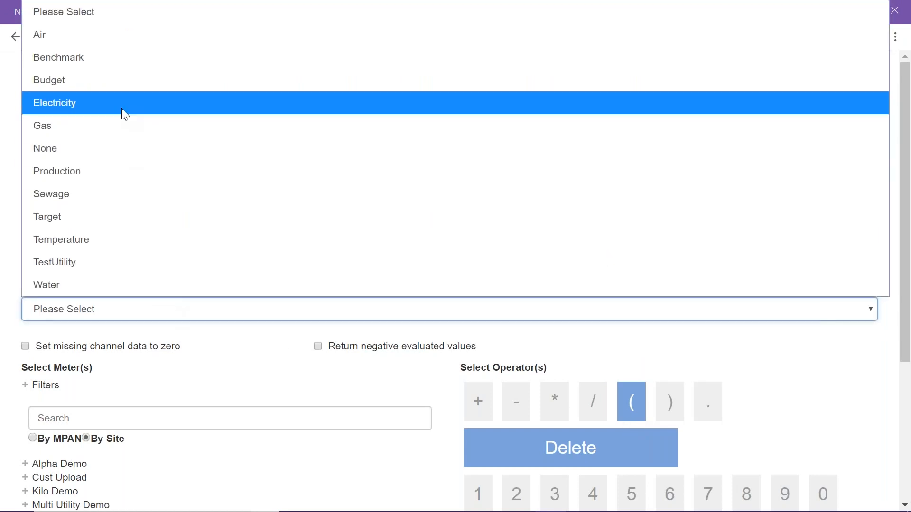
left_click(123, 114)
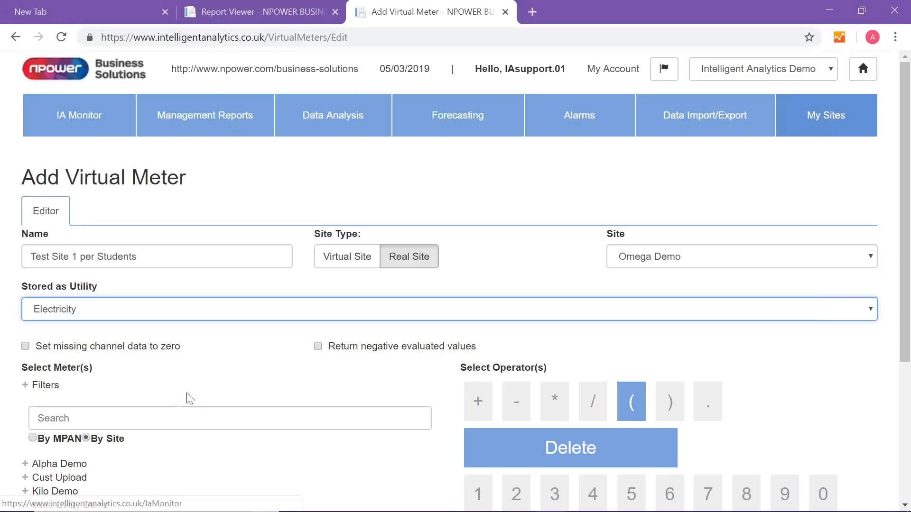
- Build the formula dividing Test Site 1's Omega Demo electricity meter by its Students production meter, and save the virtual meter
scroll(199, 392, "down", 1)
scroll(199, 392, "down", 3)
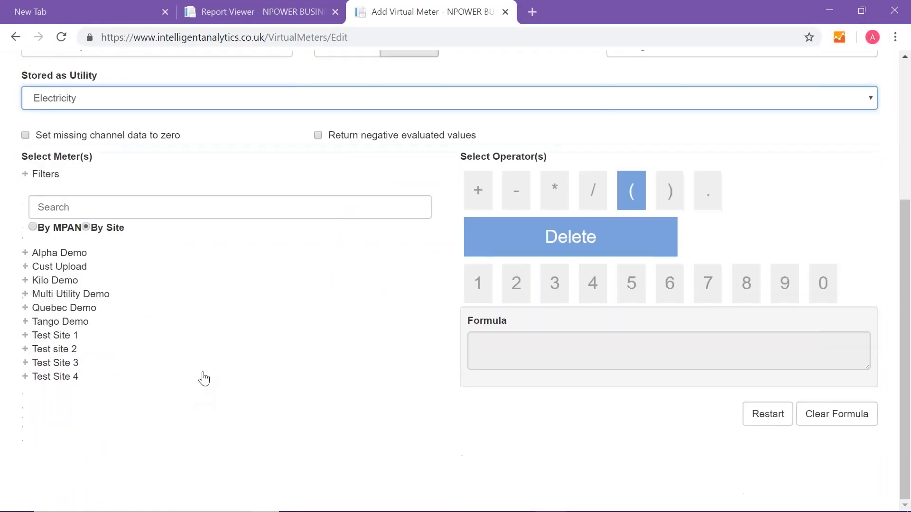
left_click(25, 335)
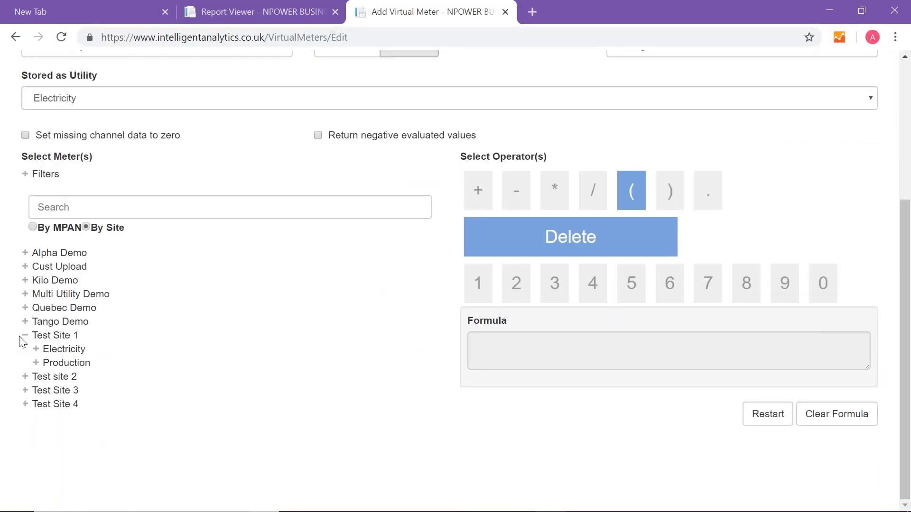
left_click(36, 350)
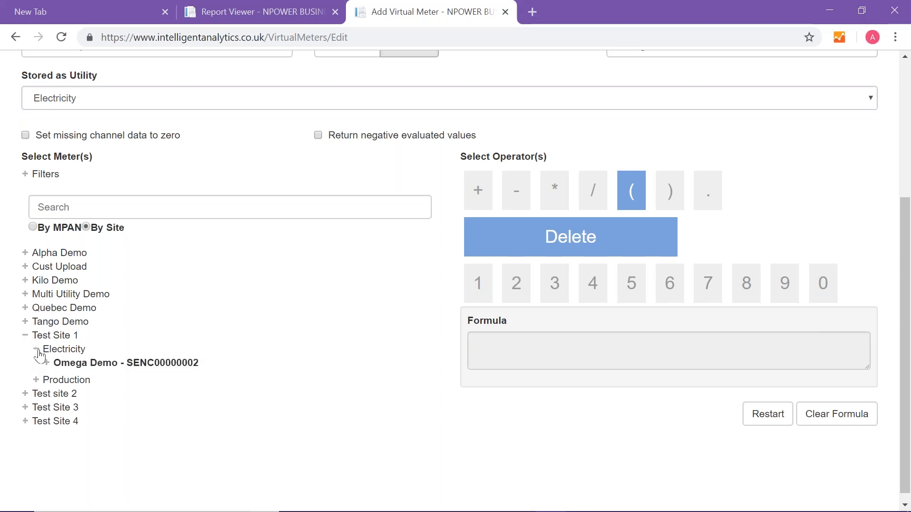
left_click(99, 363)
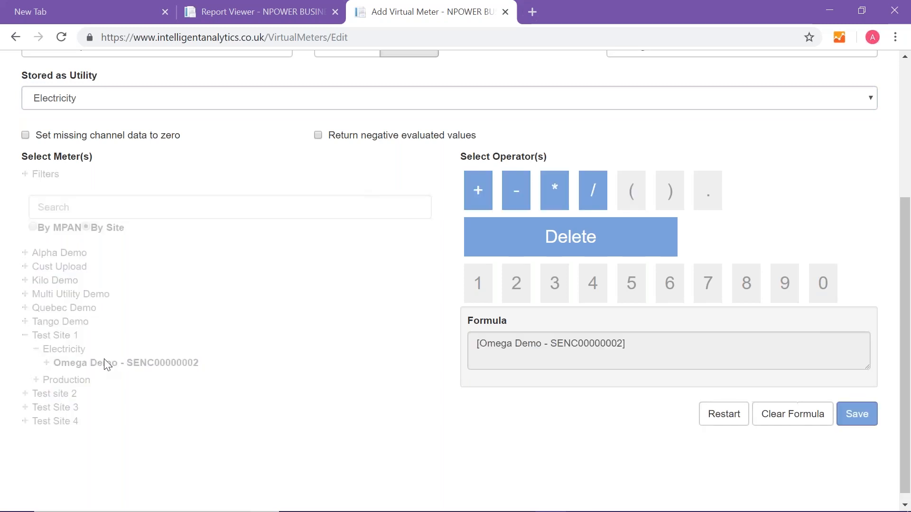
left_click(598, 185)
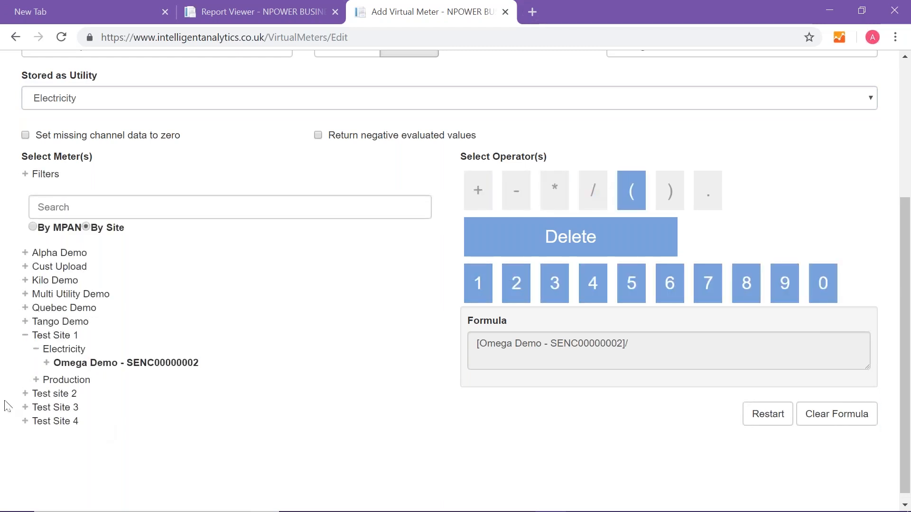
left_click(37, 381)
left_click(73, 411)
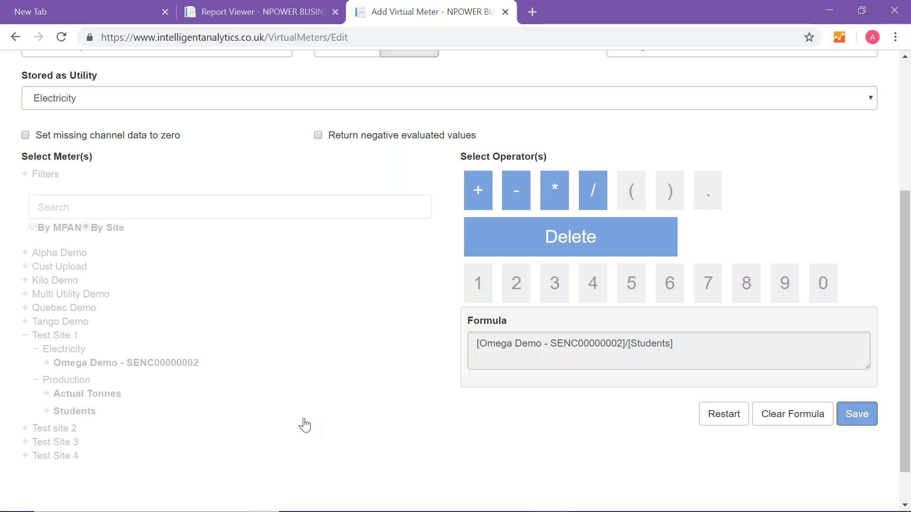
left_click(863, 417)
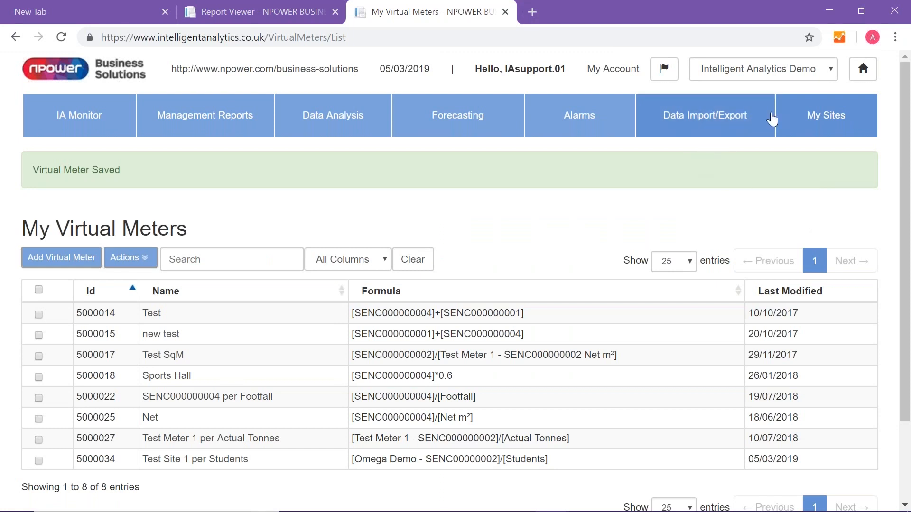
- Start a new data analysis report and select the Test Site 1 per Students meter under Test Site 1's electricity meters
left_click(357, 124)
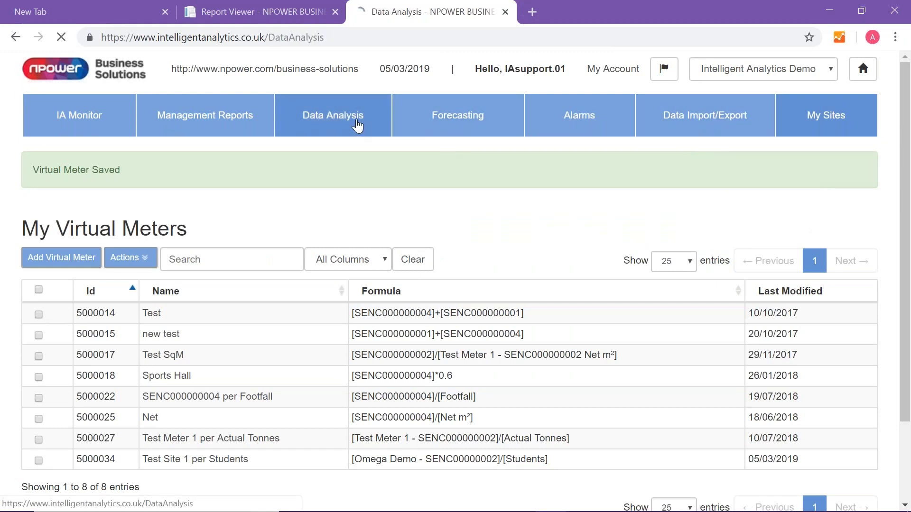
left_click(322, 236)
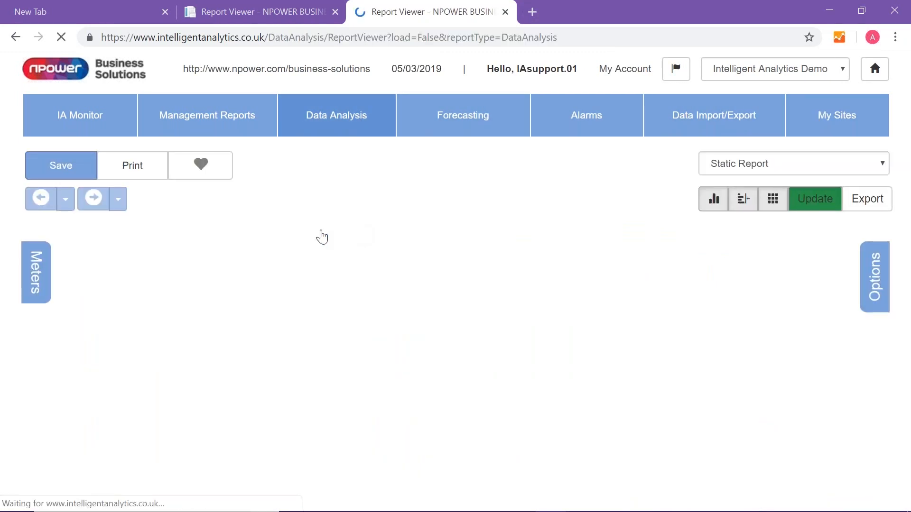
left_click(41, 297)
scroll(34, 333, "down", 2)
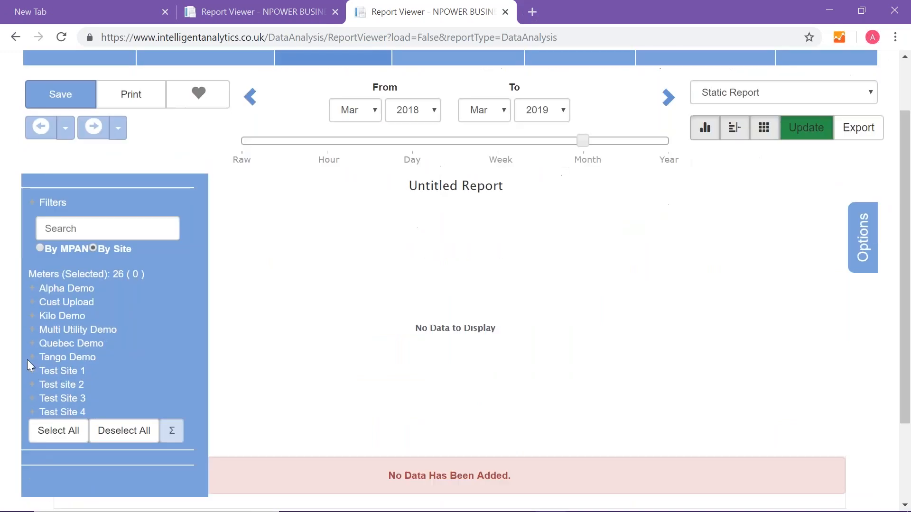
left_click(34, 372)
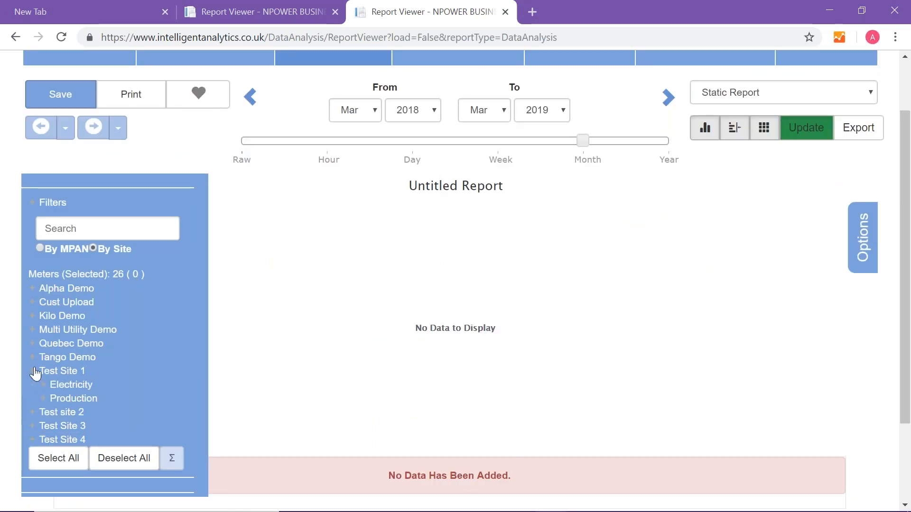
left_click(66, 387)
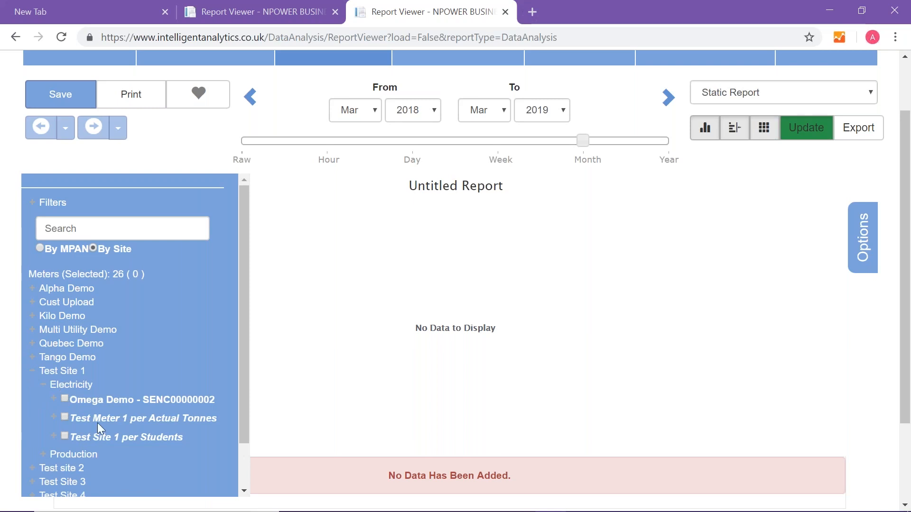
left_click(64, 435)
- Set the report's end date to Dec 2018 and update the chart
left_click(497, 115)
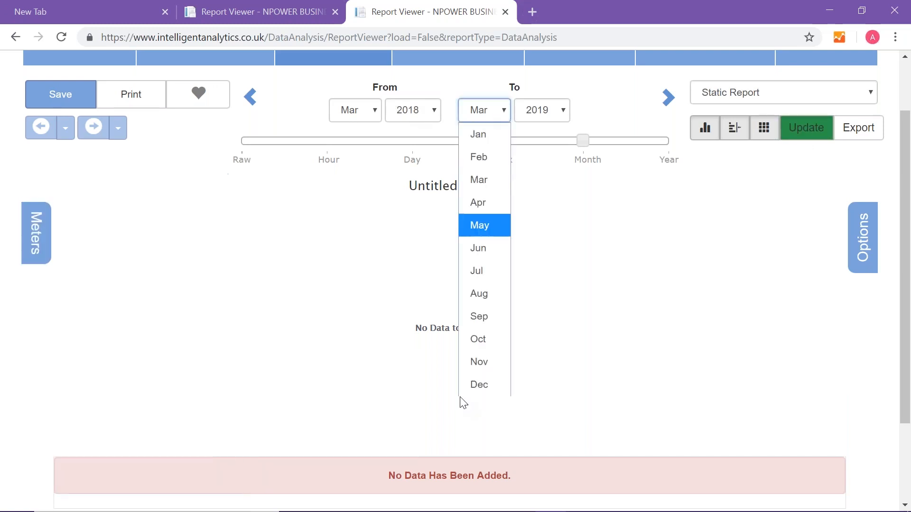
left_click(467, 386)
left_click(541, 117)
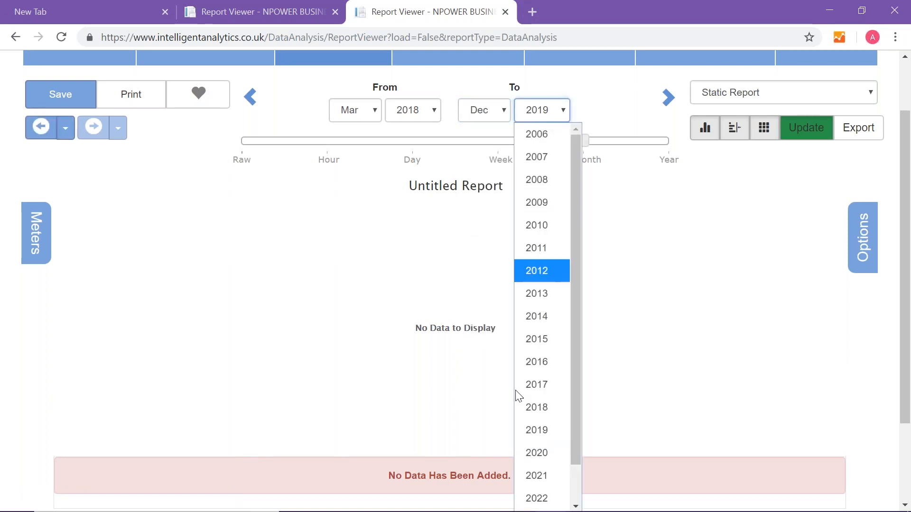
left_click(535, 405)
left_click(809, 131)
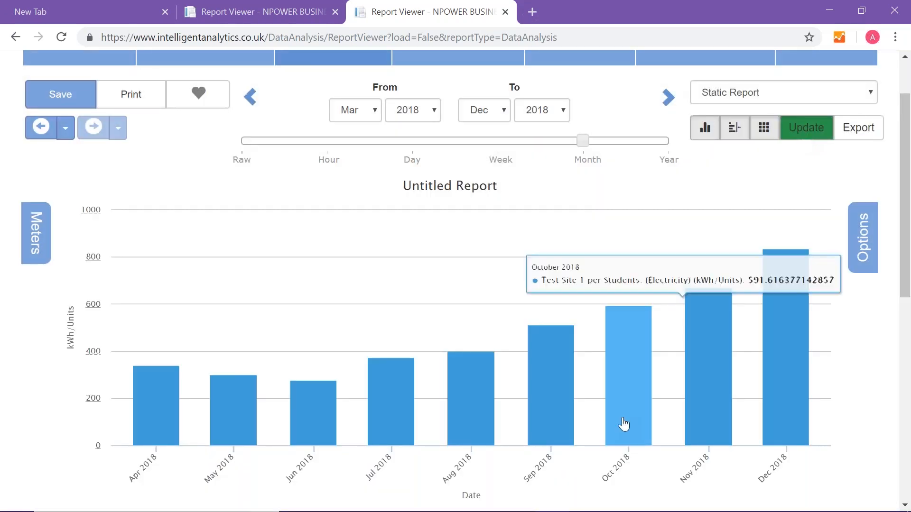
mouse_move(539, 404)
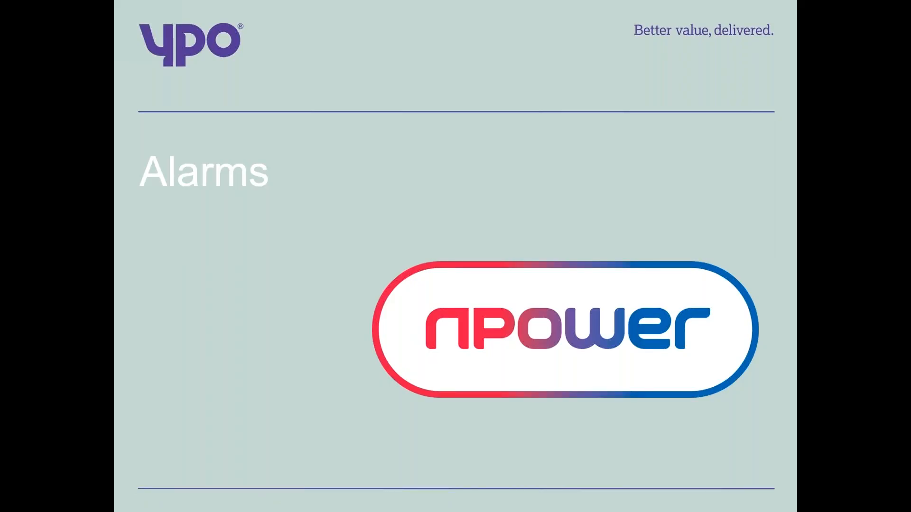
left_click(180, 272)
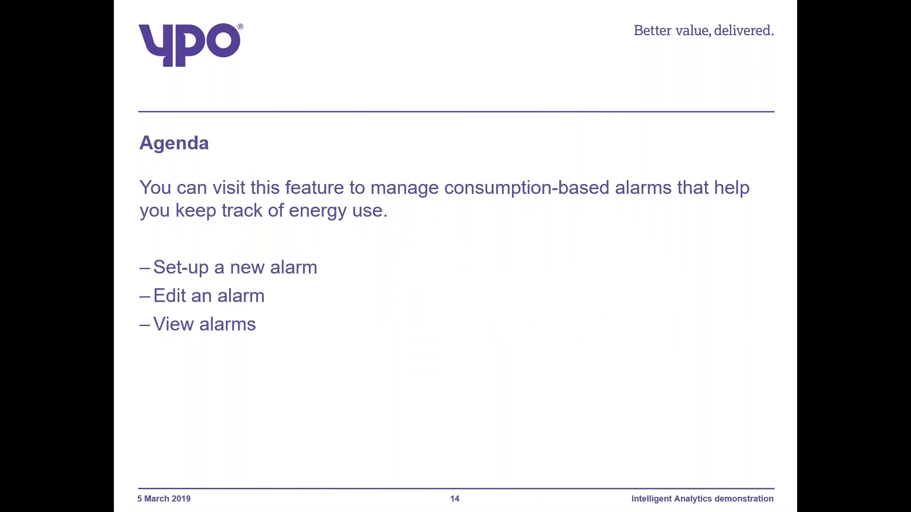
left_click(412, 240)
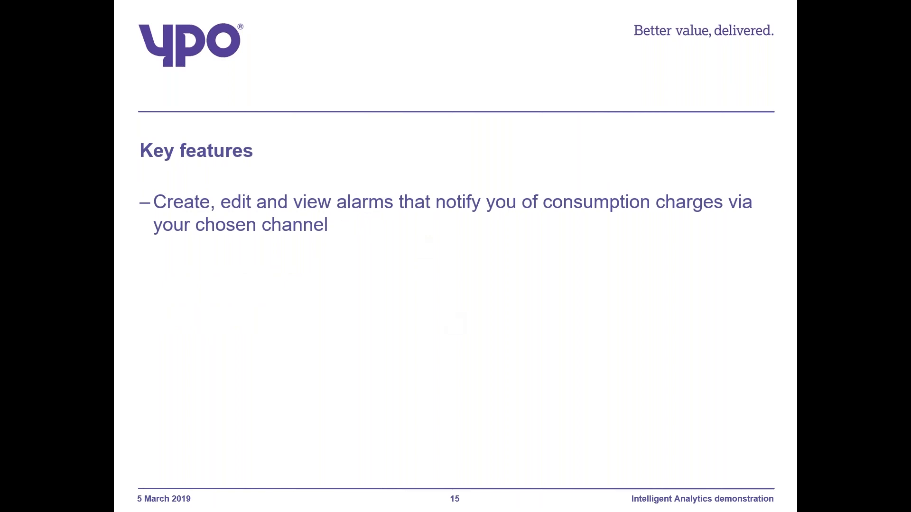
- Switch to the browser with the portal's home page, start a new alarm and accept Threshold as its alarm type
key("alt+Tab")
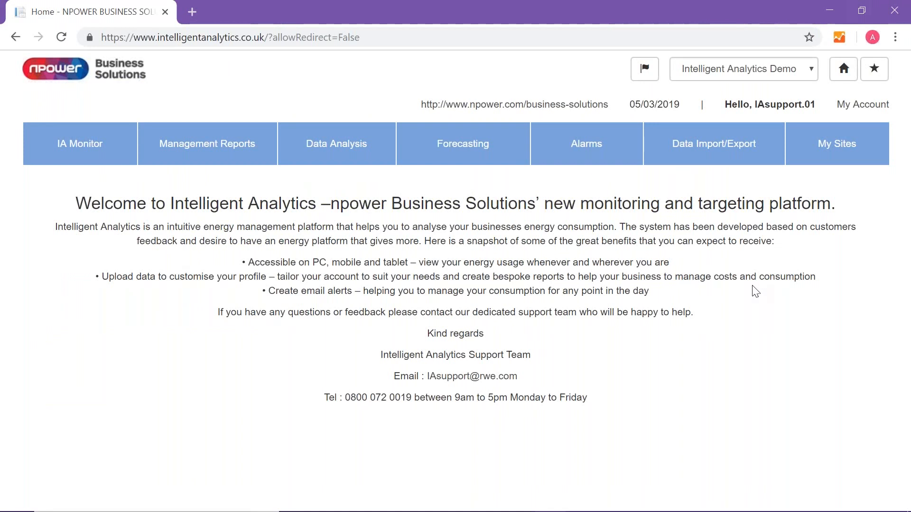
left_click(589, 146)
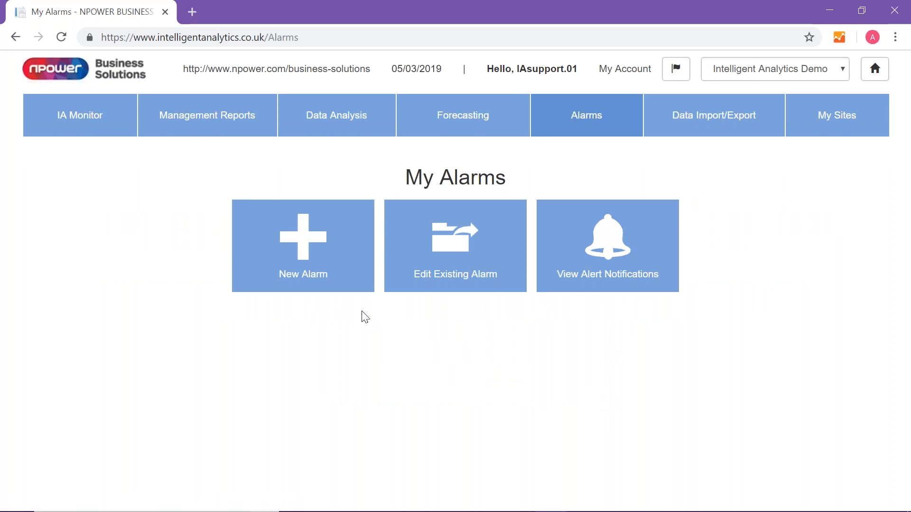
left_click(306, 264)
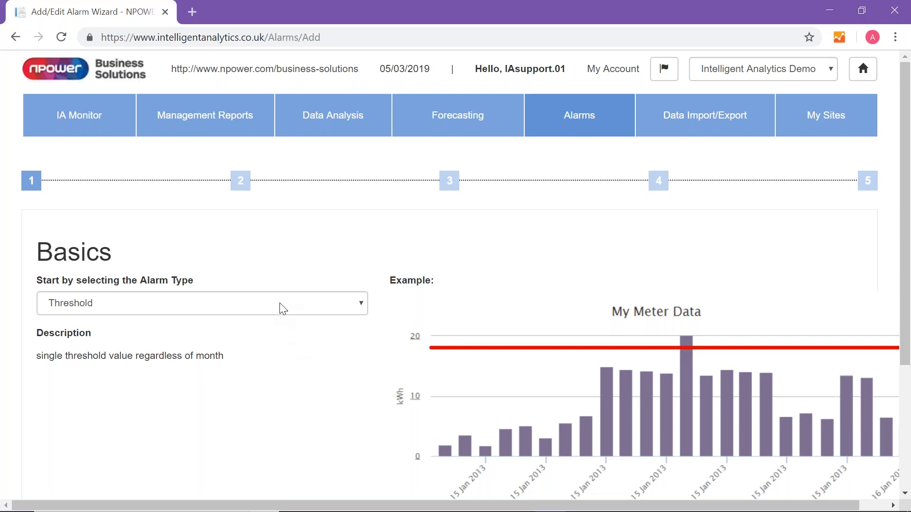
scroll(323, 377, "down", 2)
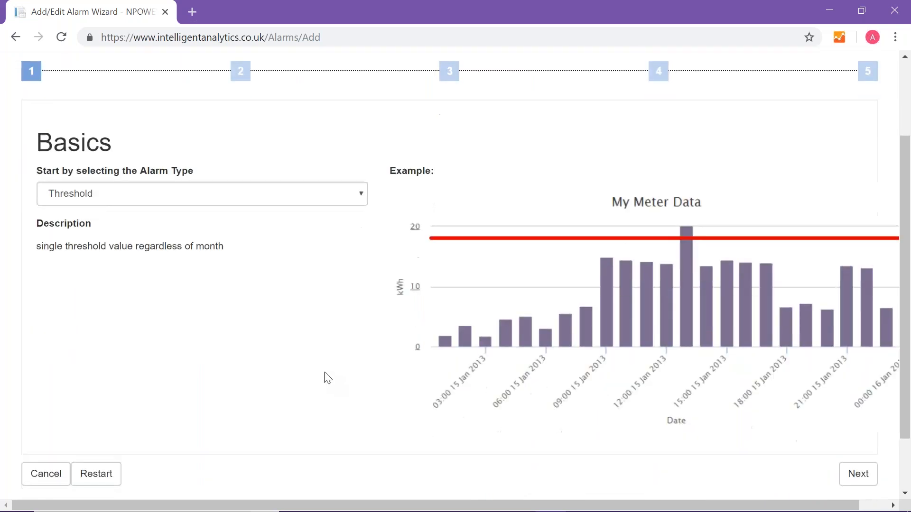
scroll(324, 378, "down", 2)
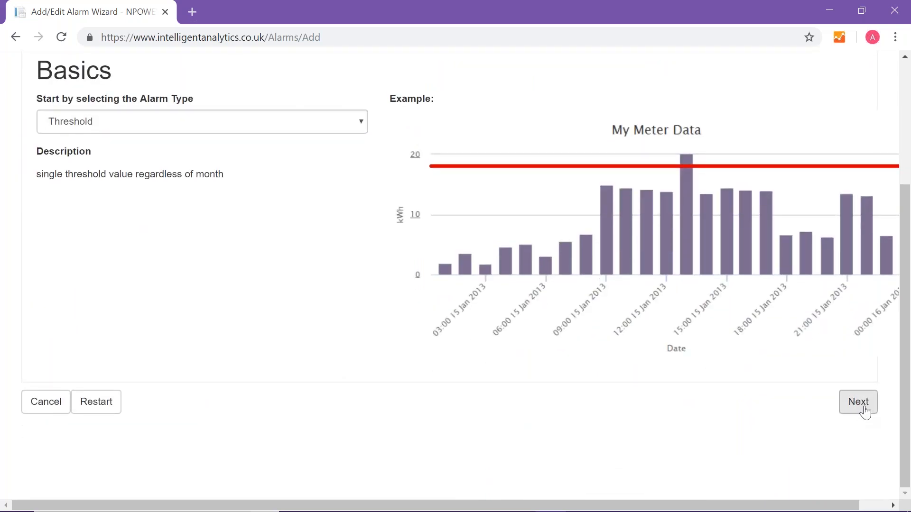
left_click(864, 414)
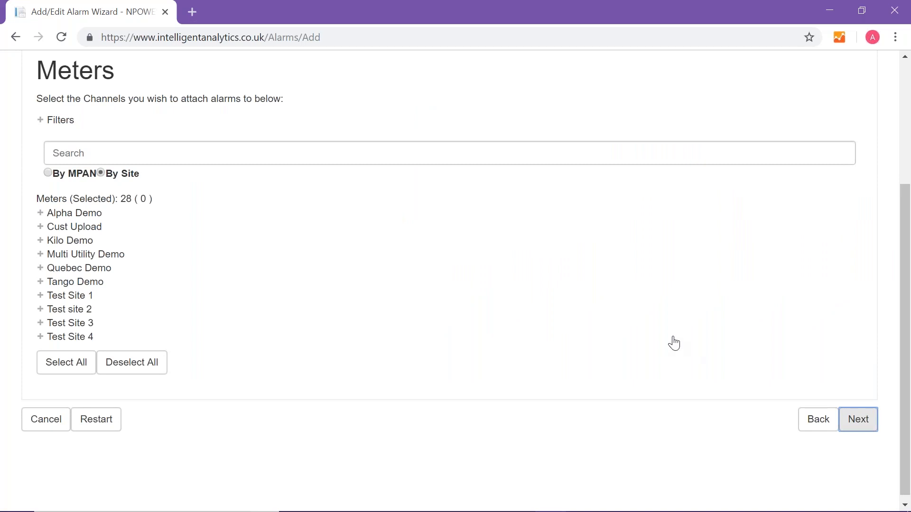
- Attach the alarm to the Omega Demo electricity meter of Test Site 1 and proceed to the threshold configuration
left_click(60, 295)
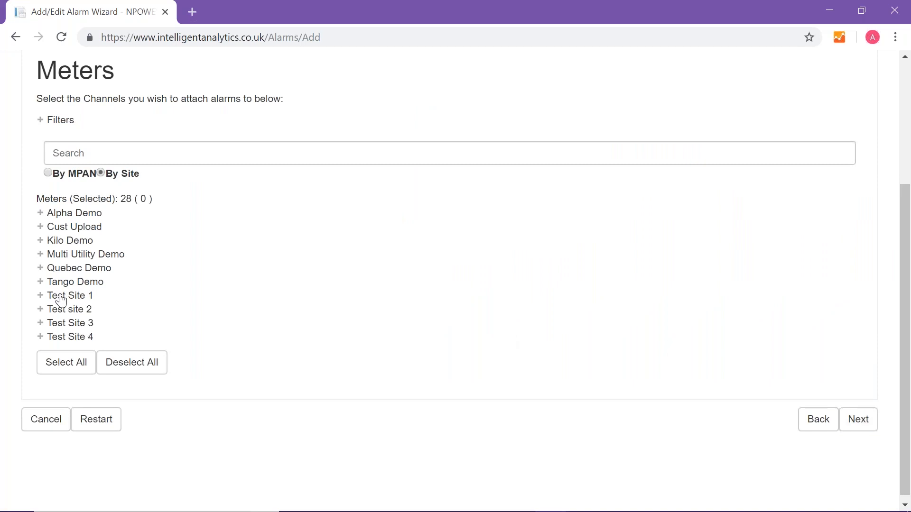
left_click(68, 313)
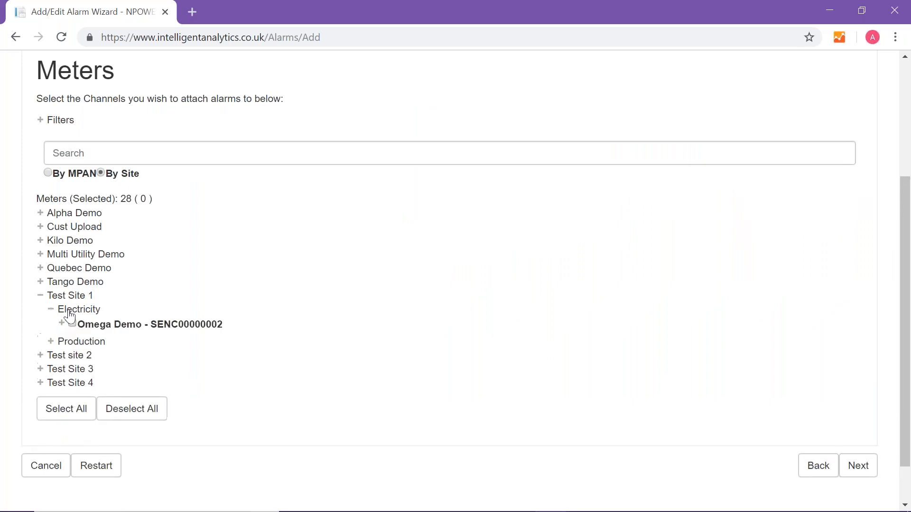
left_click(73, 324)
left_click(855, 471)
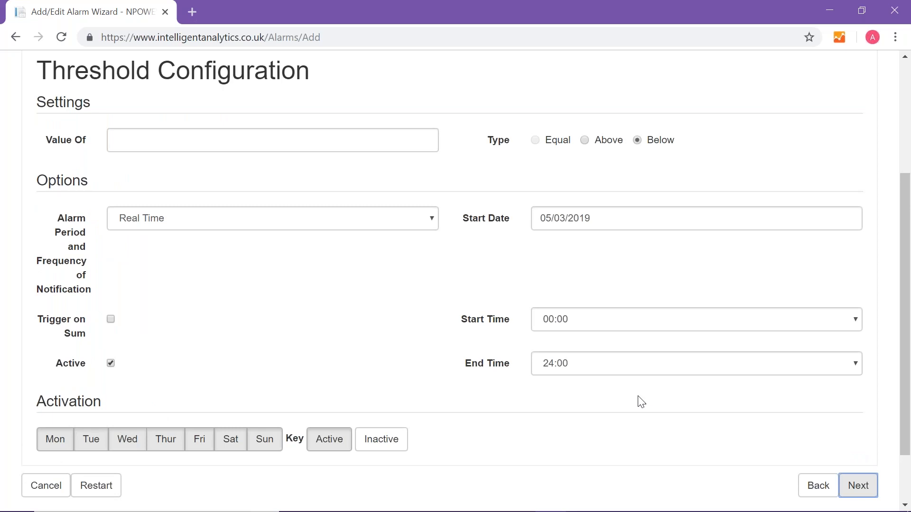
- Configure the alarm threshold with a value of 500, type Above, and Day as the alarm period and notification frequency
left_click(151, 141)
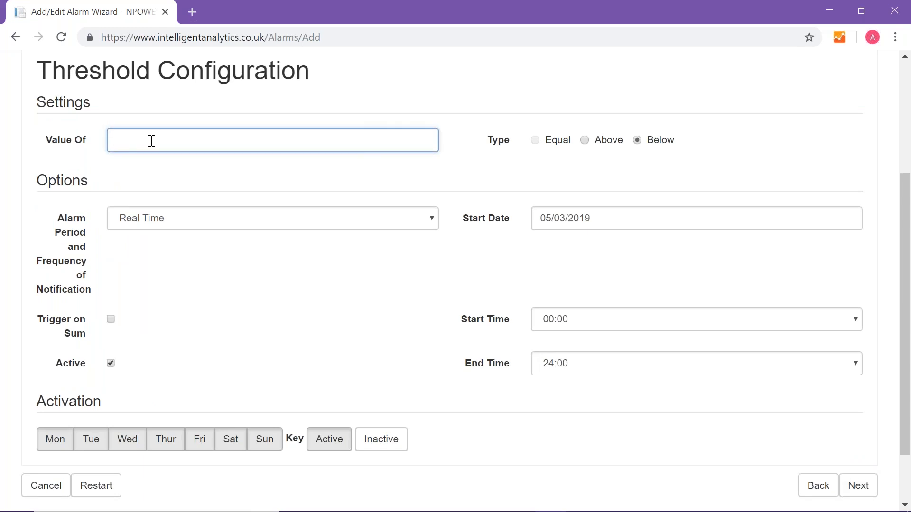
type("5000")
key("BackSpace")
left_click(585, 142)
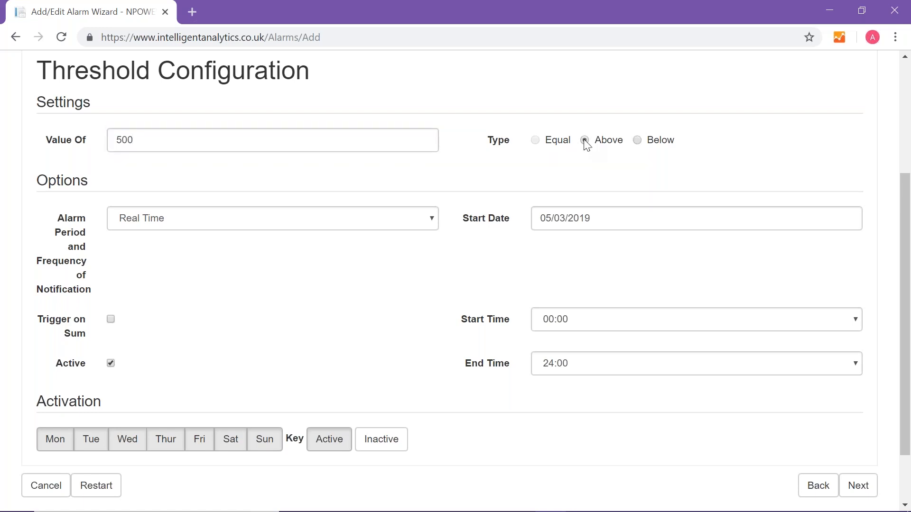
left_click(432, 219)
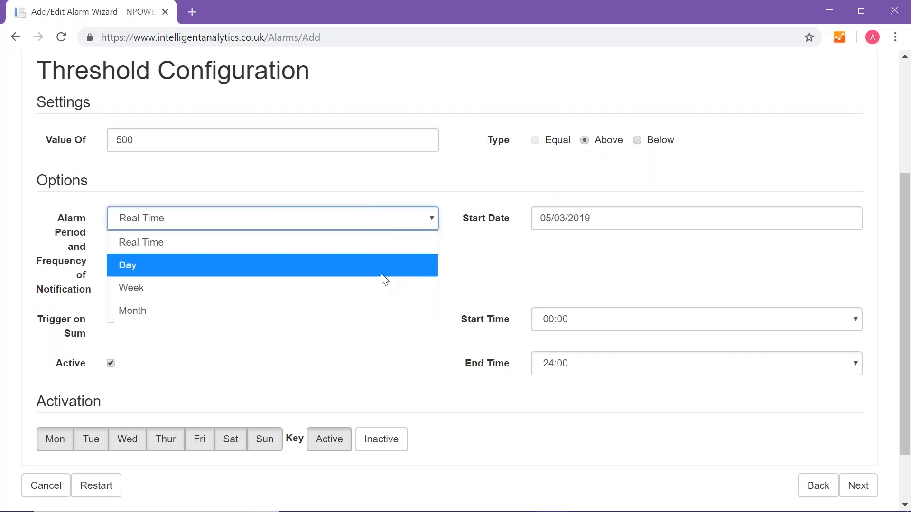
left_click(317, 266)
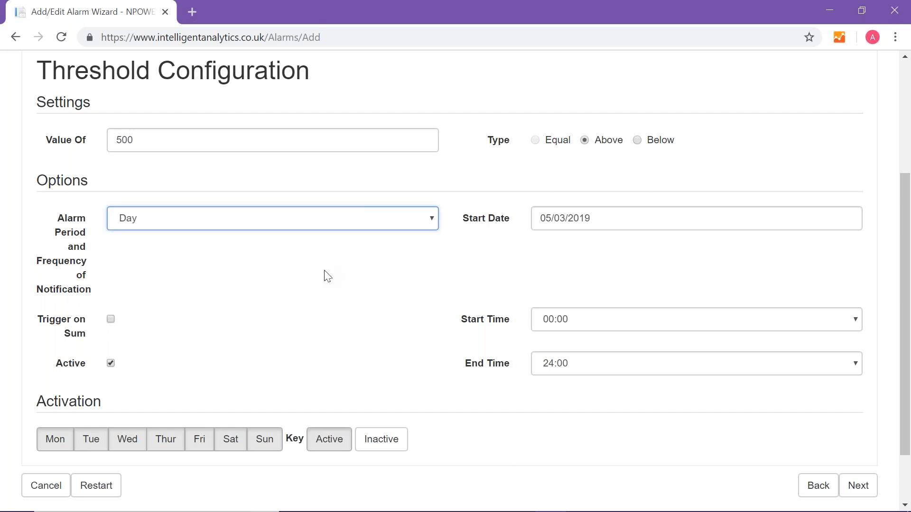
- Enable Trigger on Sum, keep the start date at 05/03/2019, and proceed past the notification settings to the alarm summary
left_click(110, 320)
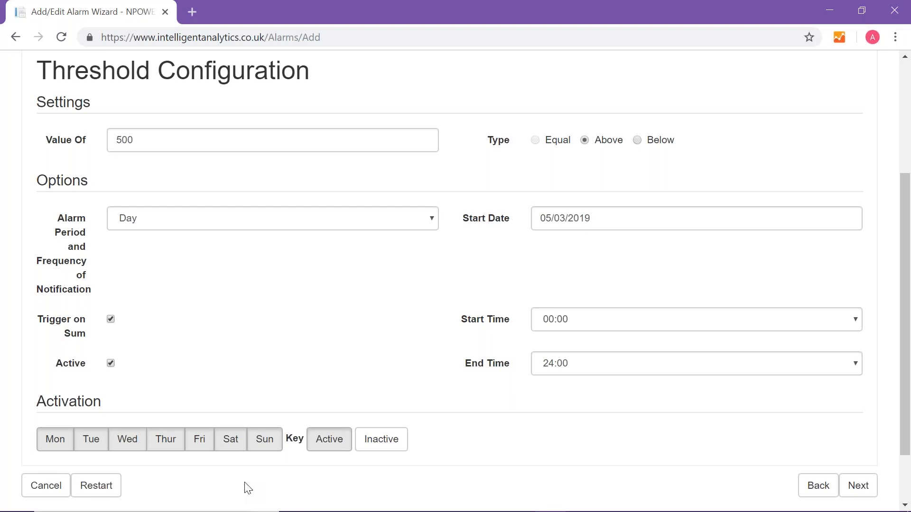
left_click(598, 226)
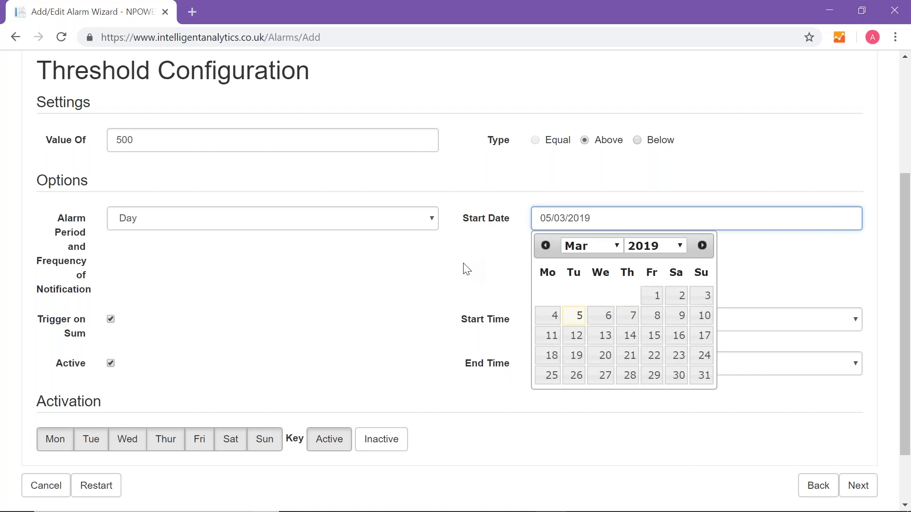
left_click(486, 274)
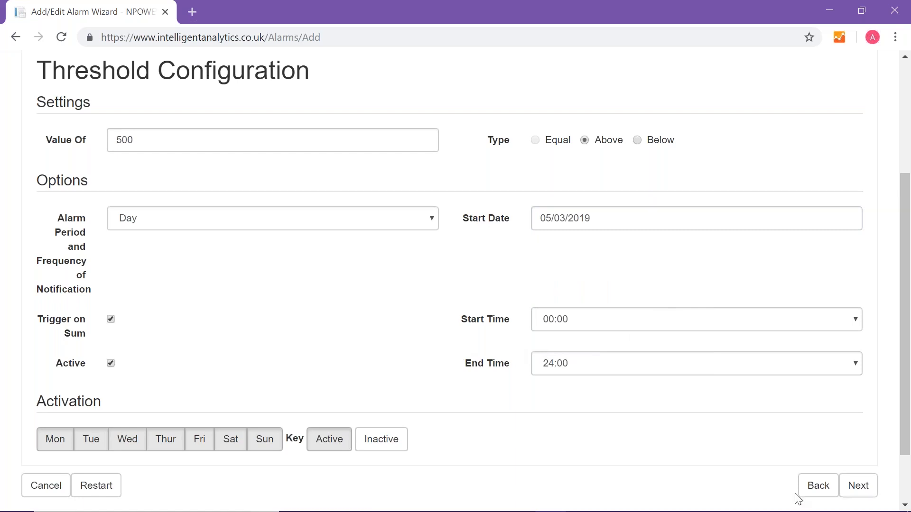
left_click(862, 488)
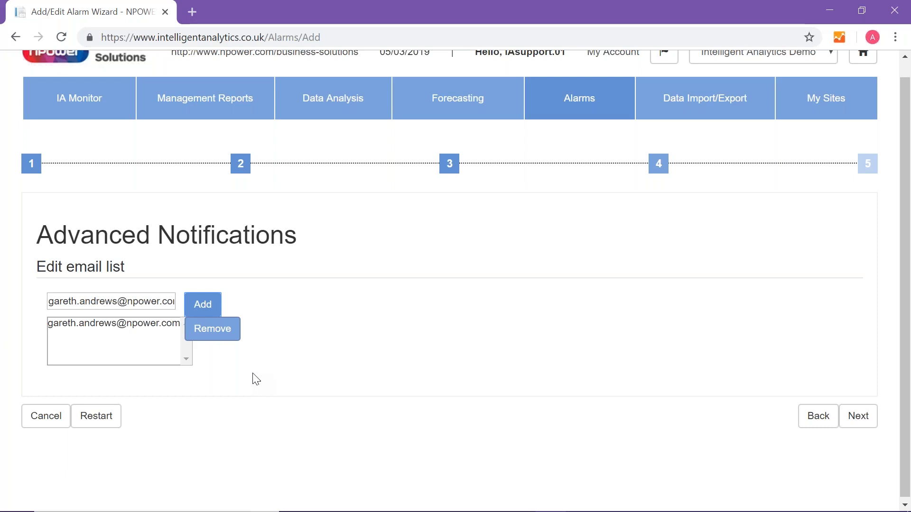
left_click(859, 417)
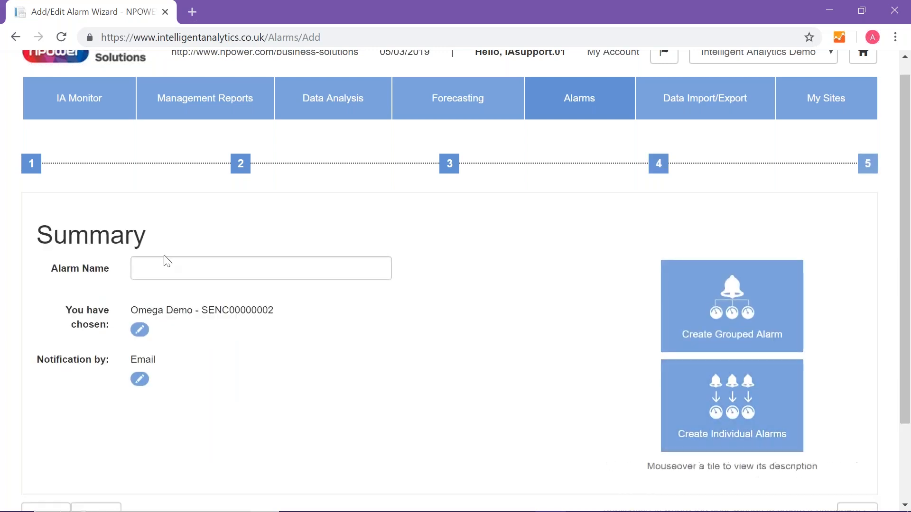
- Name the alarm "Test Site 1 Daily alarm" and create it as an individual alarm
left_click(162, 265)
type("Test Site 1 Daily ala")
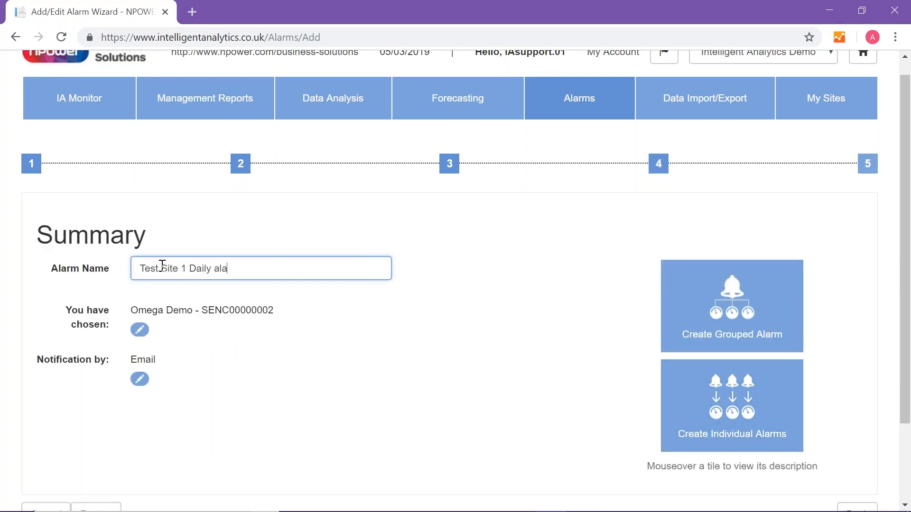
type("rm")
left_click(725, 420)
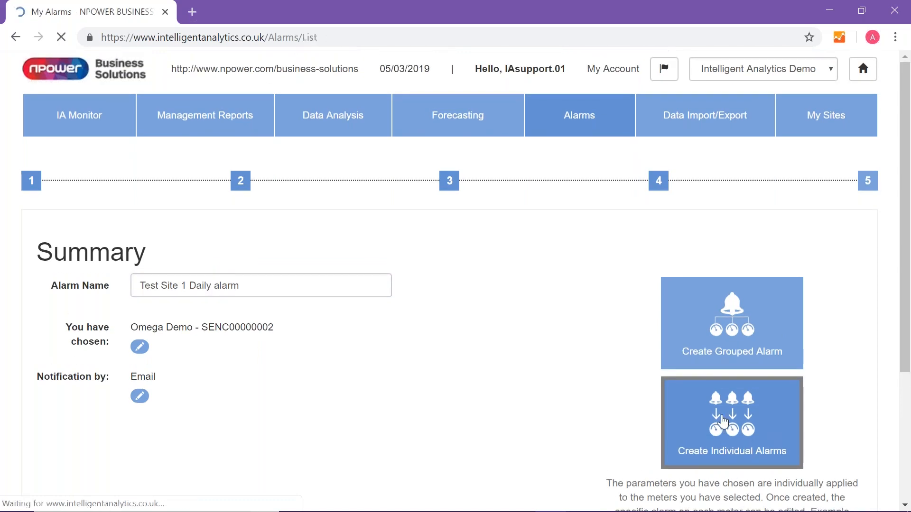
- Search the alarm list for "test si"
left_click(229, 259)
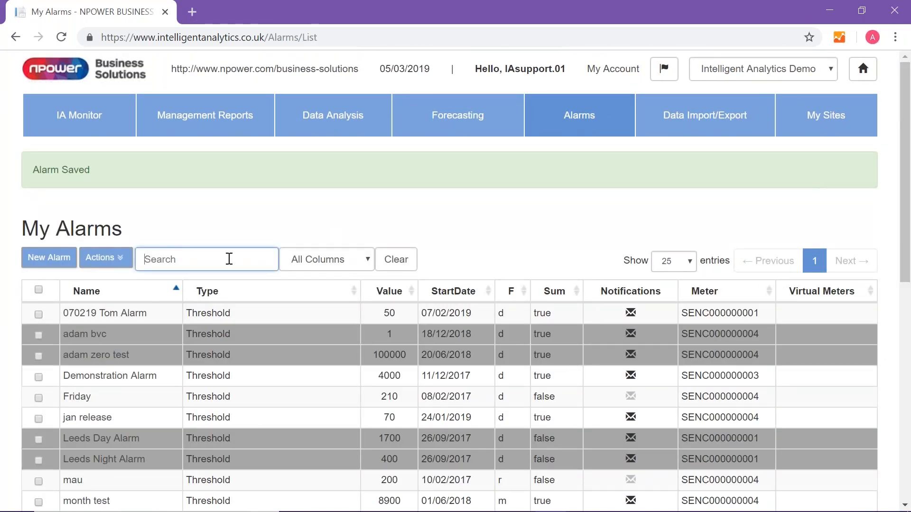
type("test si")
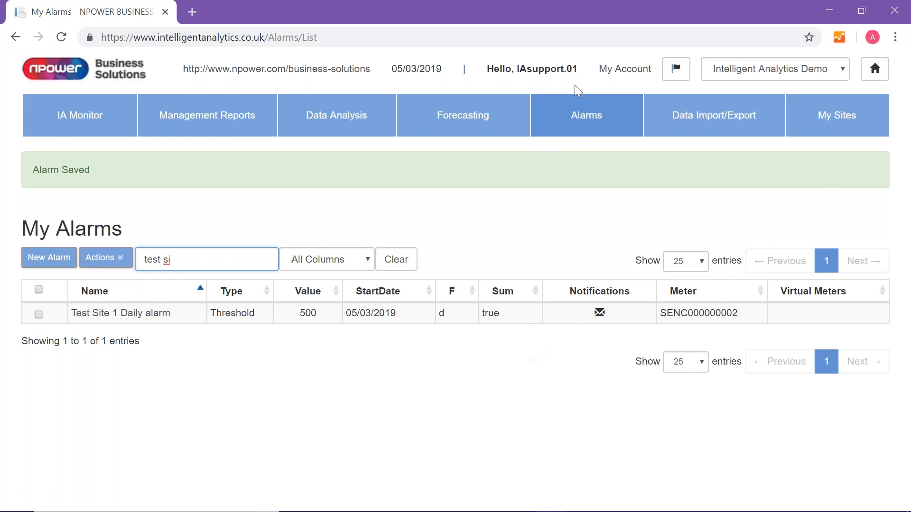
- Reopen the existing alarms for editing, search for "Test s", and view the actions available for Test Site 1 Daily alarm
left_click(596, 125)
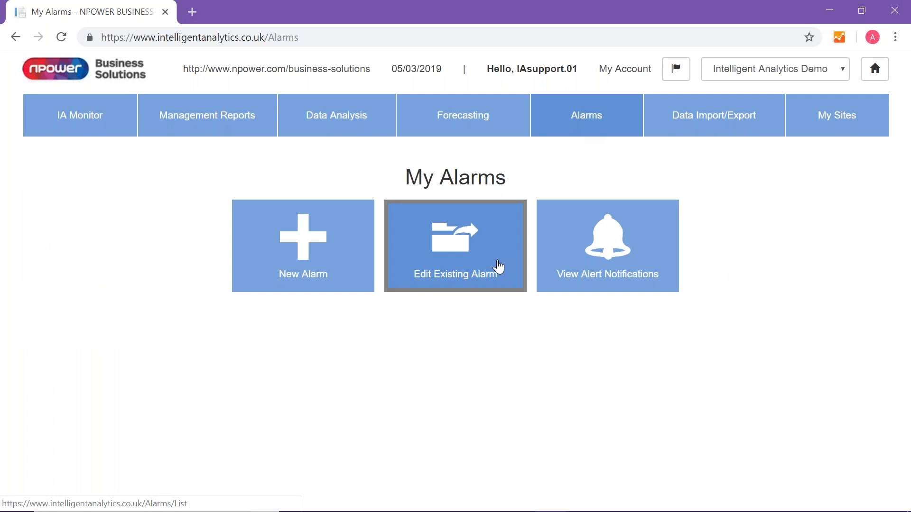
left_click(425, 266)
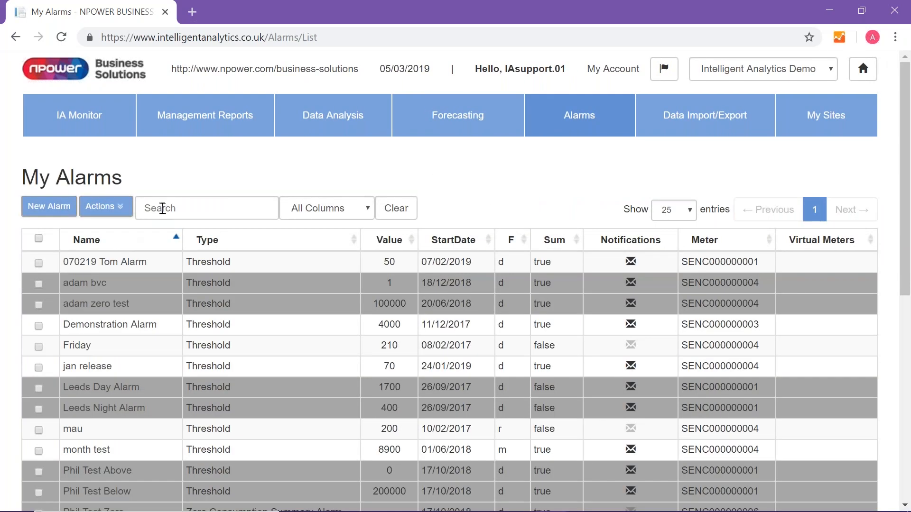
left_click(162, 207)
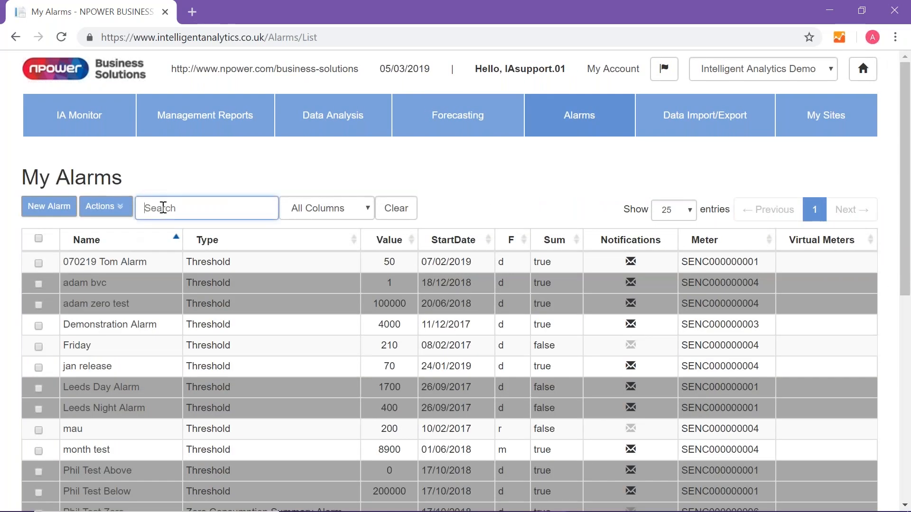
type("Test")
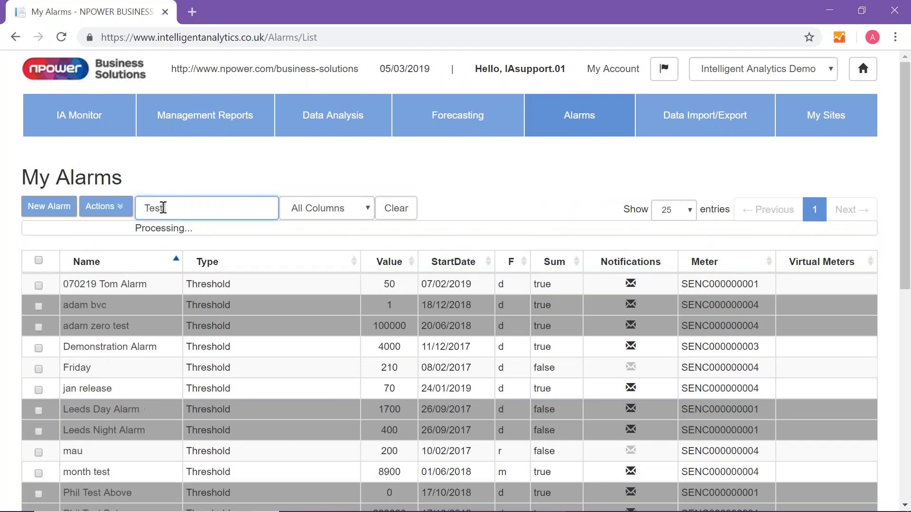
type("s")
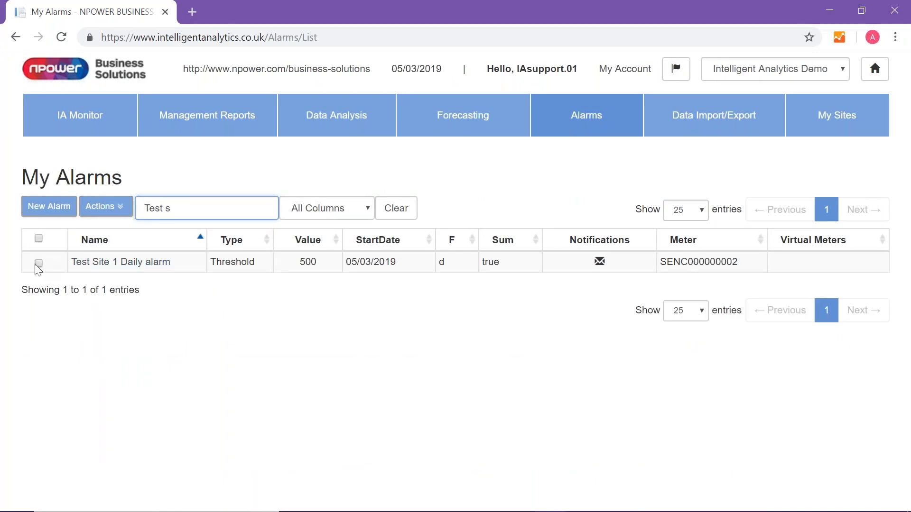
left_click(39, 263)
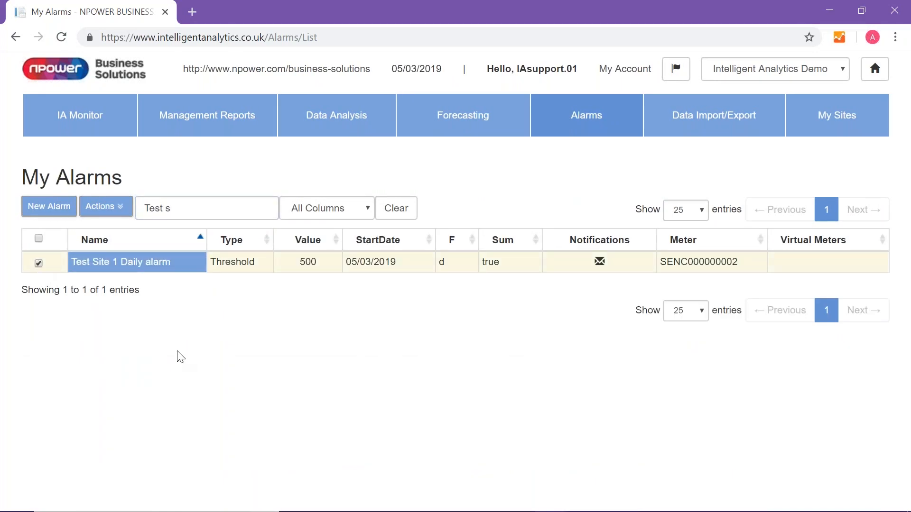
left_click(111, 211)
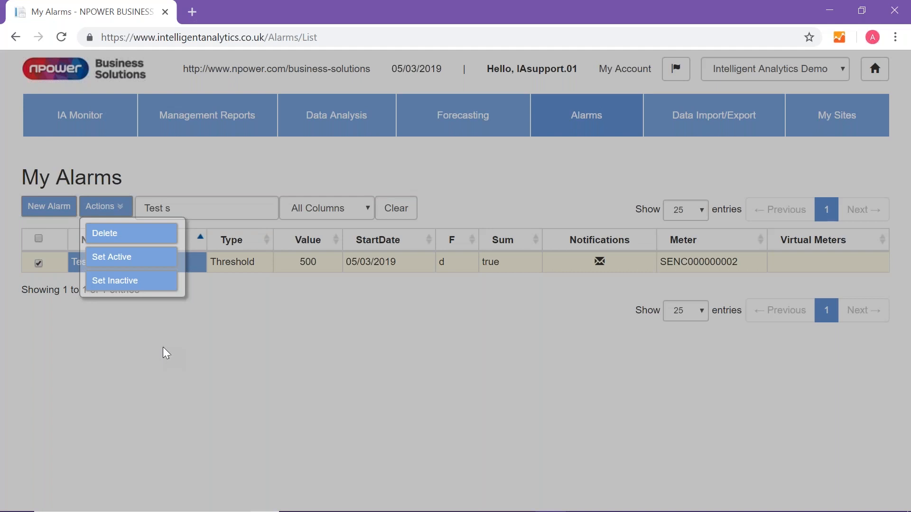
left_click(582, 115)
- From the alert notifications, view the meter chart for Demonstration Alarm's 30/04/2018 00:30:00 instance and examine the early April threshold breaches
left_click(591, 108)
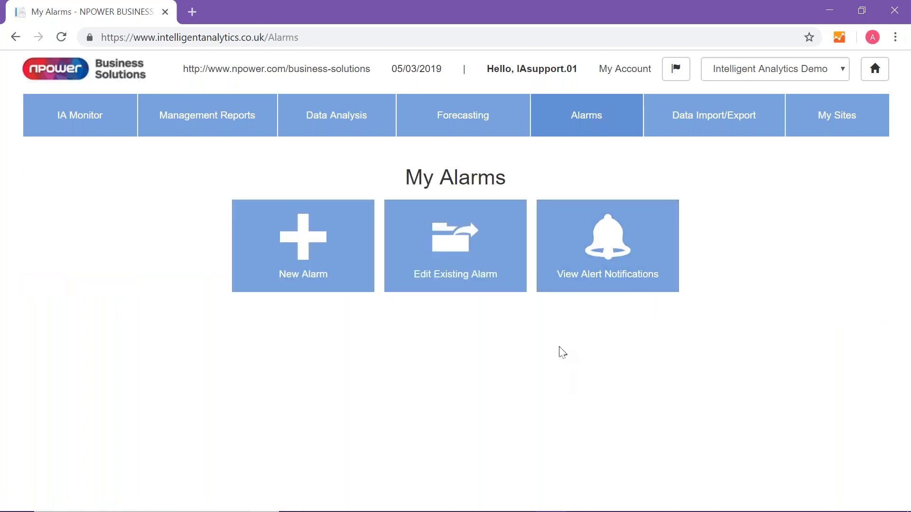
left_click(601, 276)
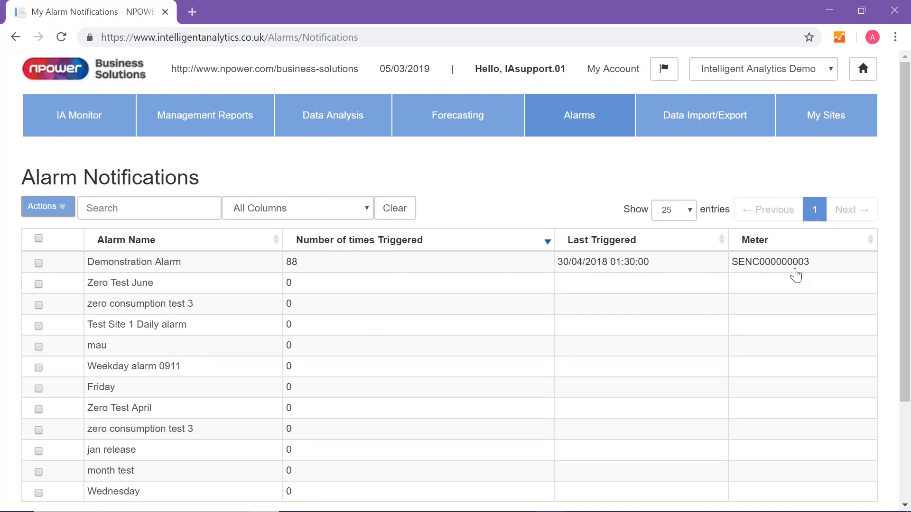
left_click(136, 265)
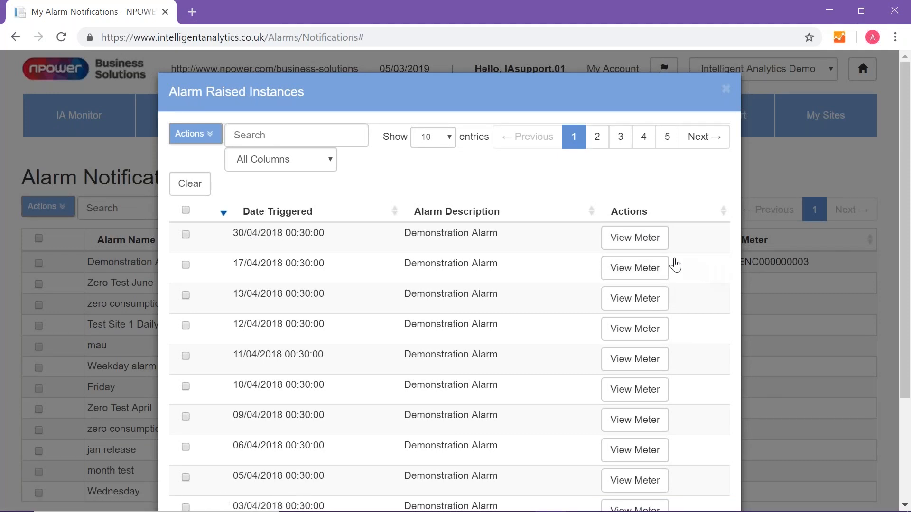
left_click(647, 242)
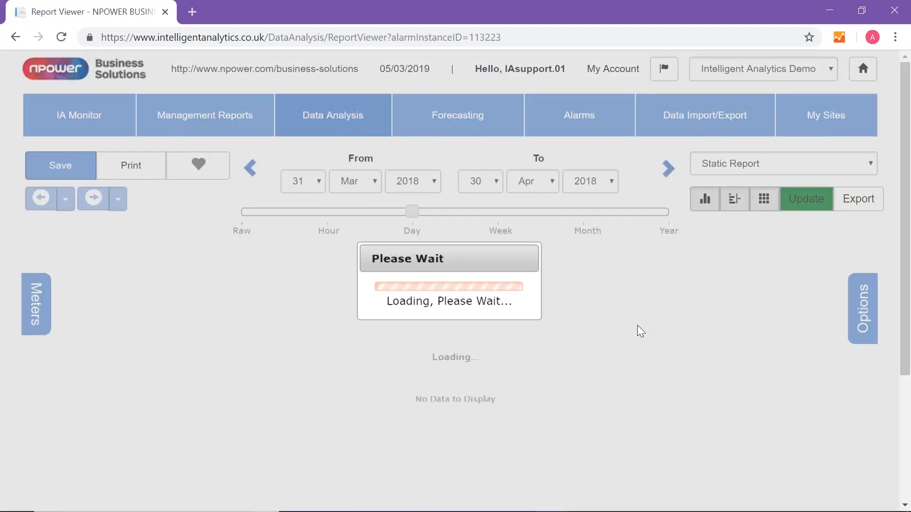
scroll(637, 331, "down", 3)
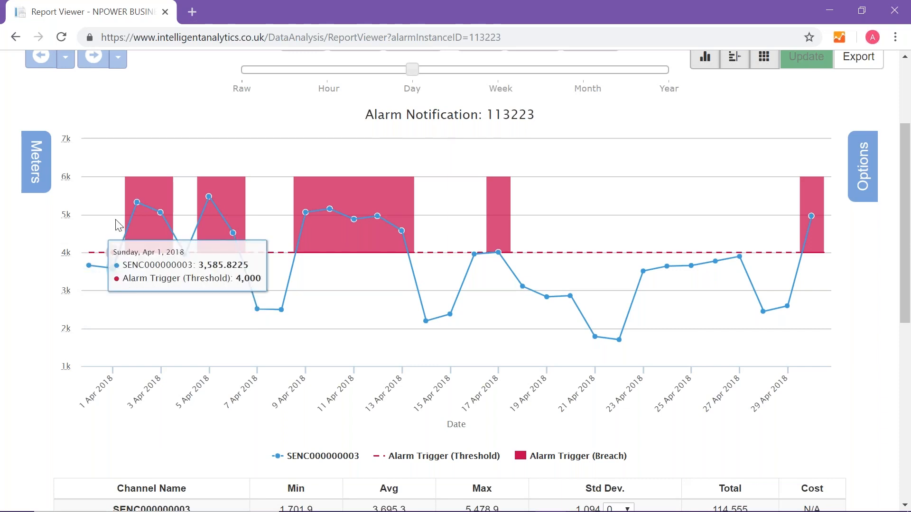
mouse_move(137, 204)
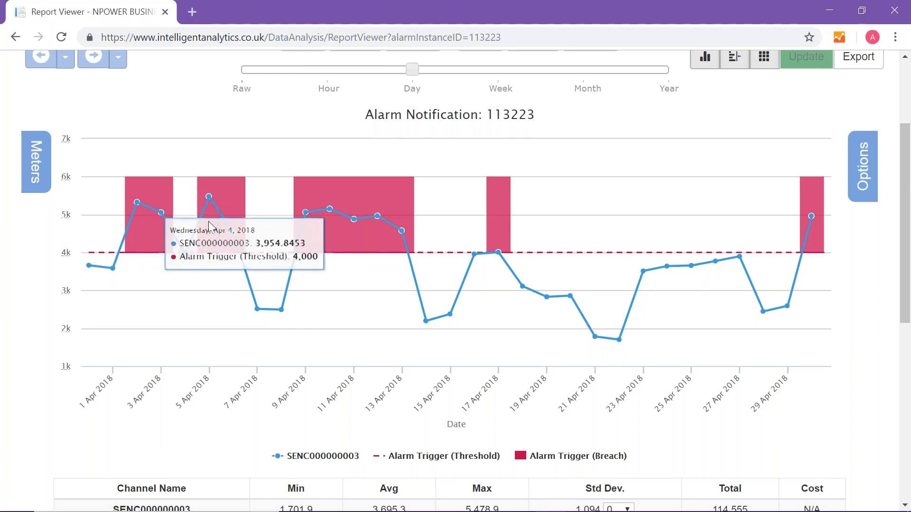
mouse_move(210, 199)
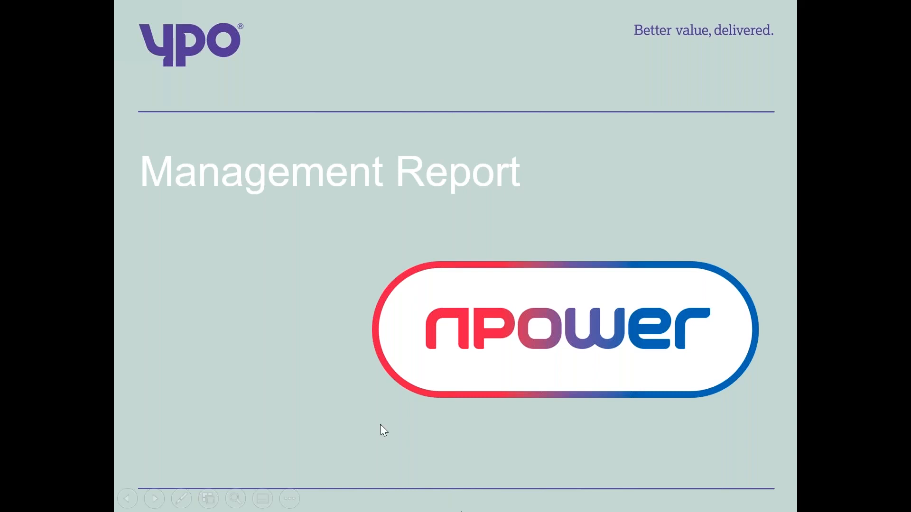
left_click(361, 349)
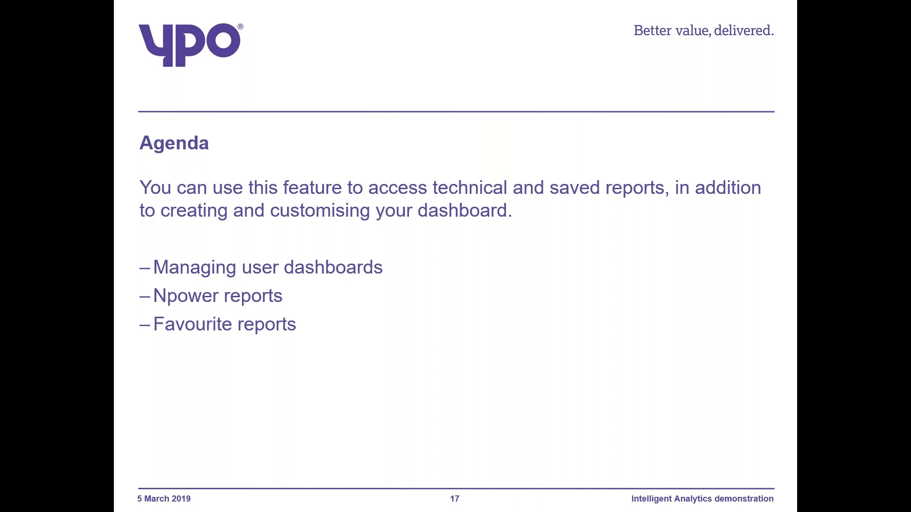
left_click(425, 331)
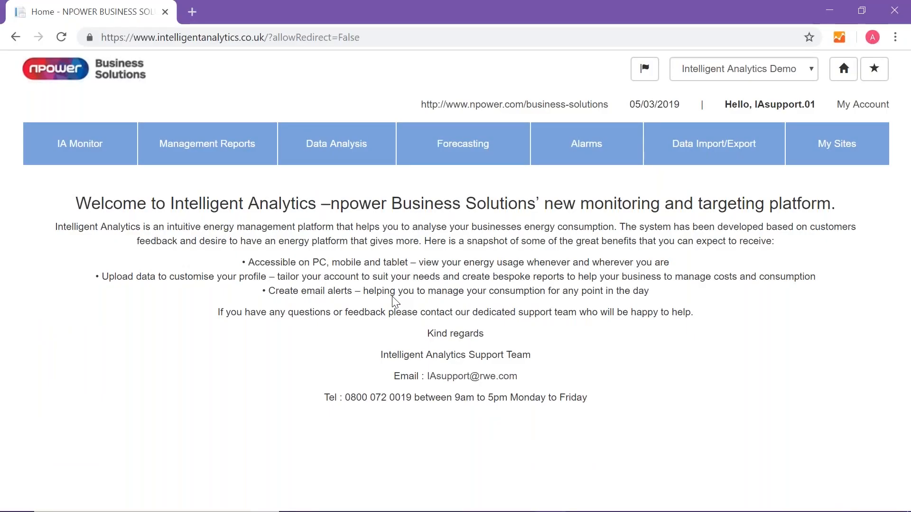
- Start a new kVA report from the npower reports in Management Reports
left_click(233, 154)
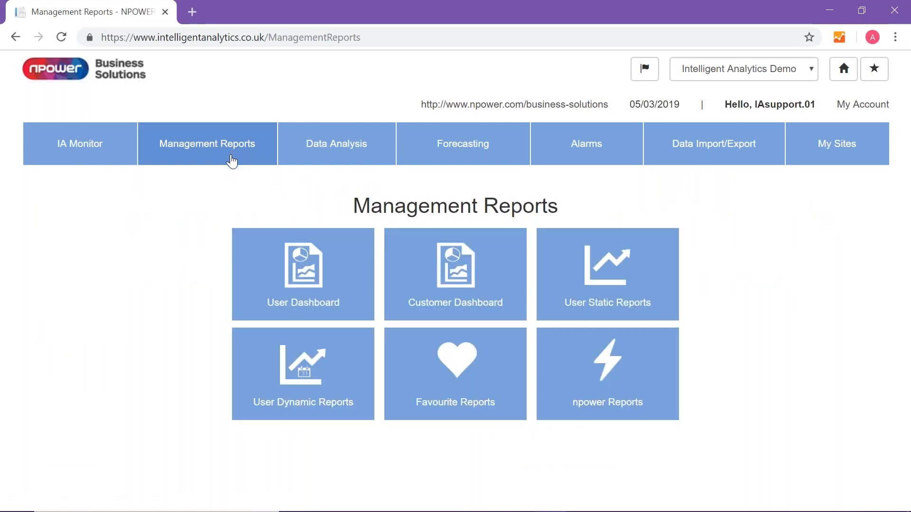
left_click(631, 397)
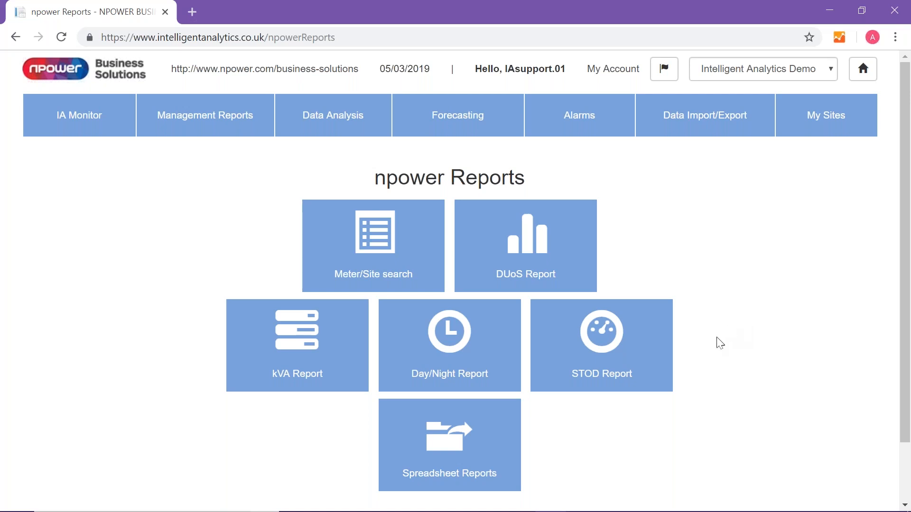
left_click(301, 341)
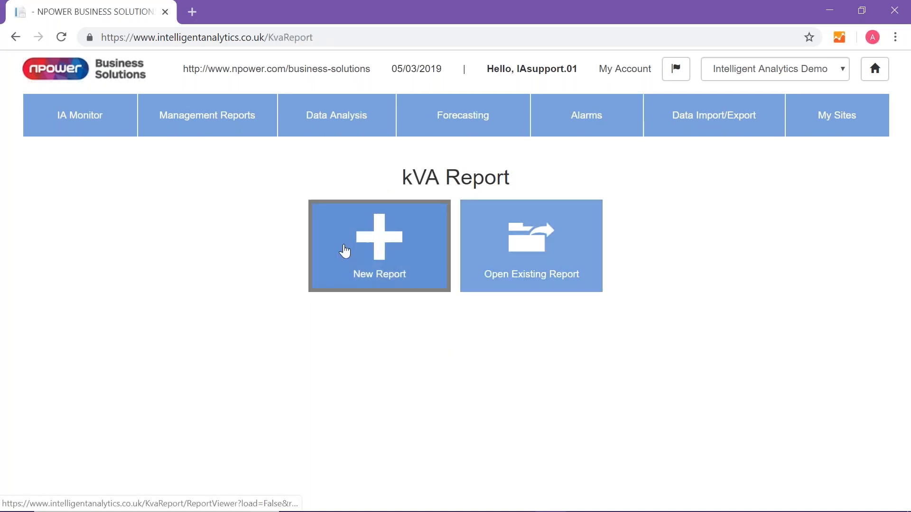
left_click(375, 248)
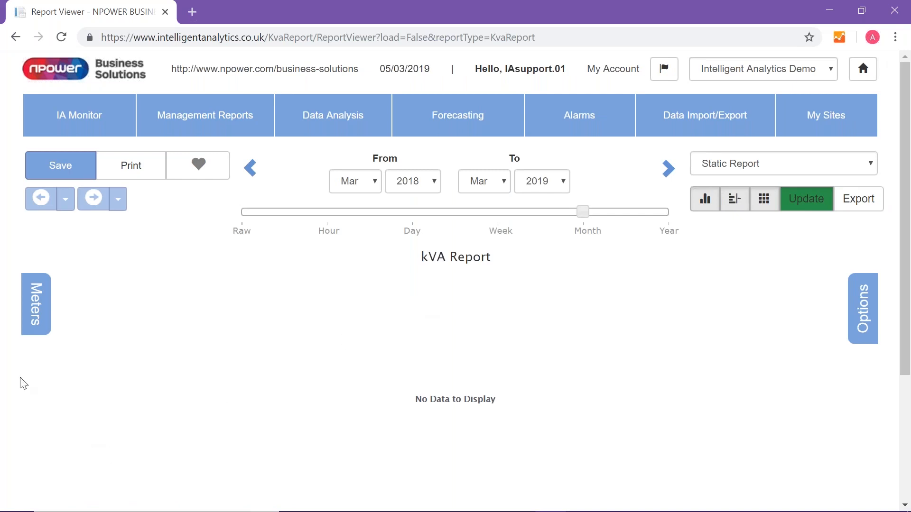
- Chart the Omega Demo electricity meter of Test Site 1 in the kVA report and inspect the March 2019 data point
left_click(40, 303)
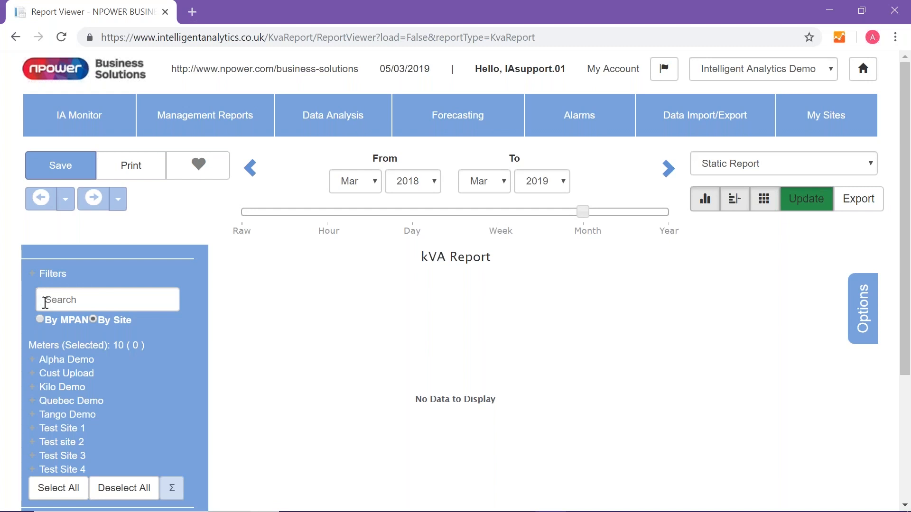
left_click(62, 430)
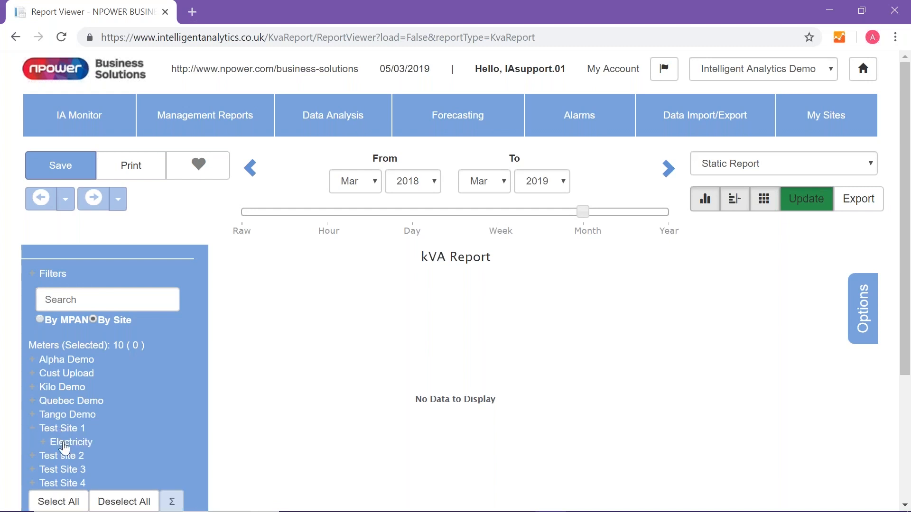
left_click(67, 443)
left_click(93, 455)
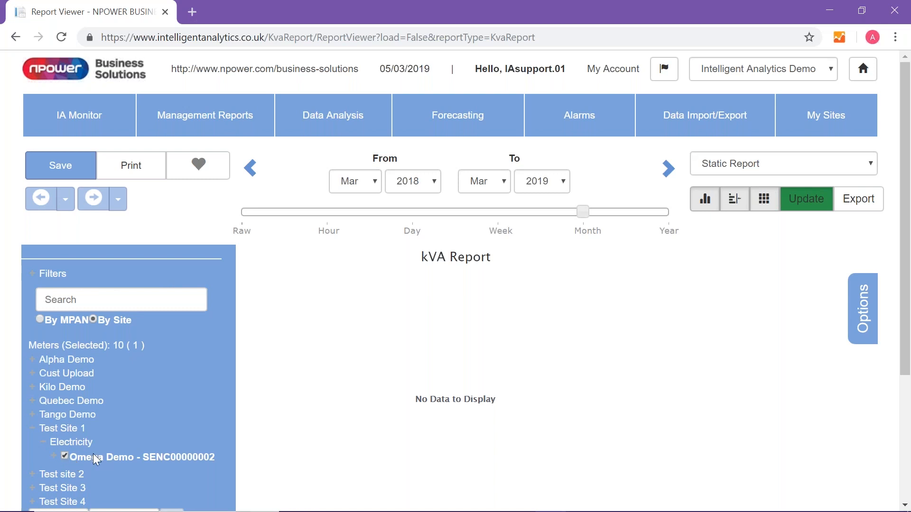
left_click(805, 206)
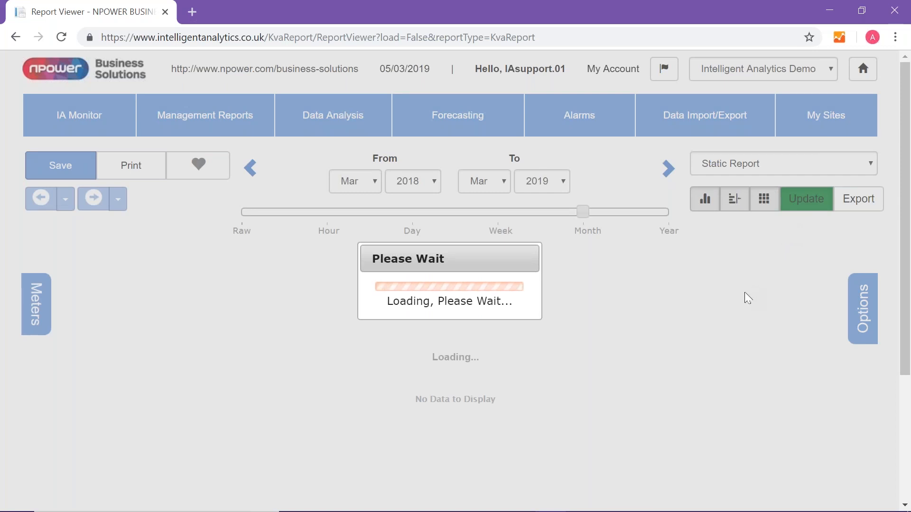
scroll(587, 430, "down", 1)
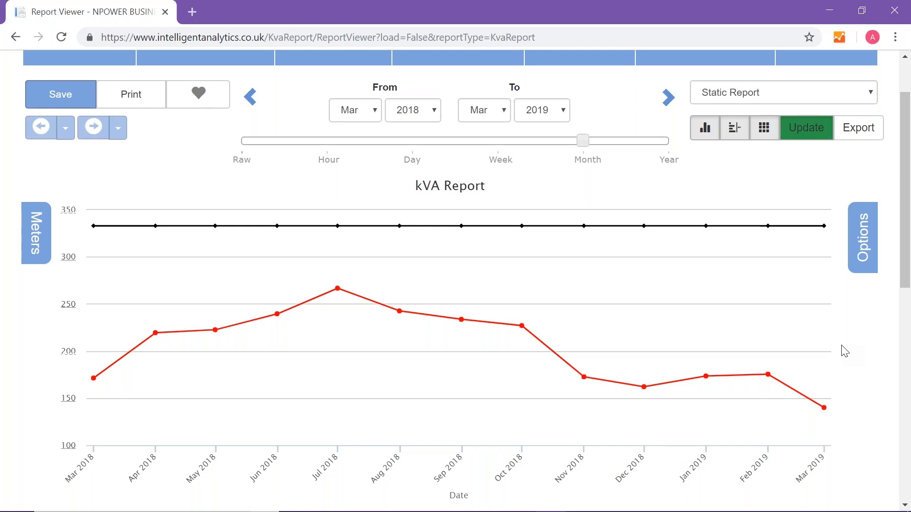
mouse_move(822, 270)
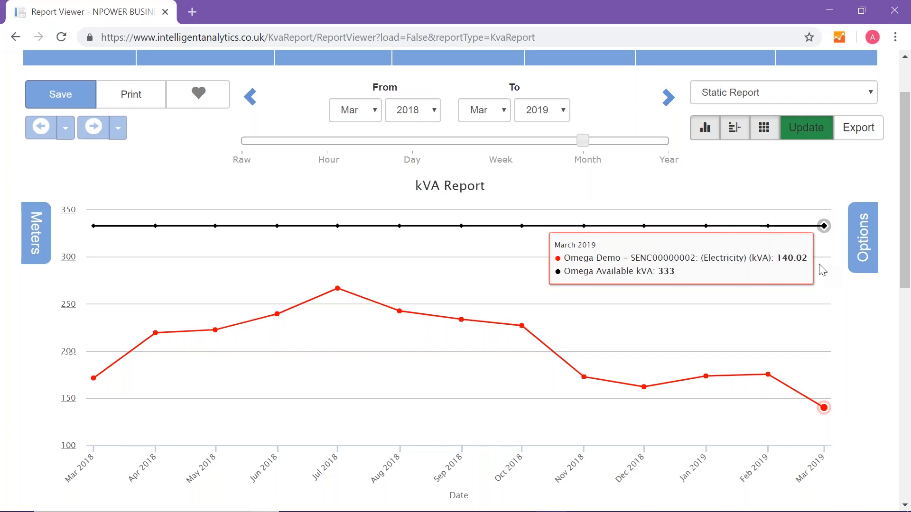
- Review the monthly kVA values and plot the Omega Demo meter's maximum as a reference line on the chart
mouse_move(520, 327)
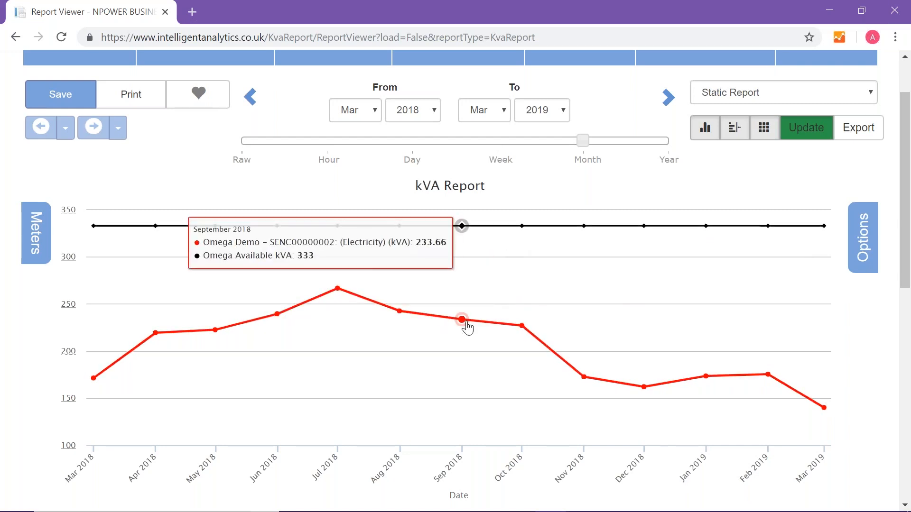
scroll(466, 325, "down", 4)
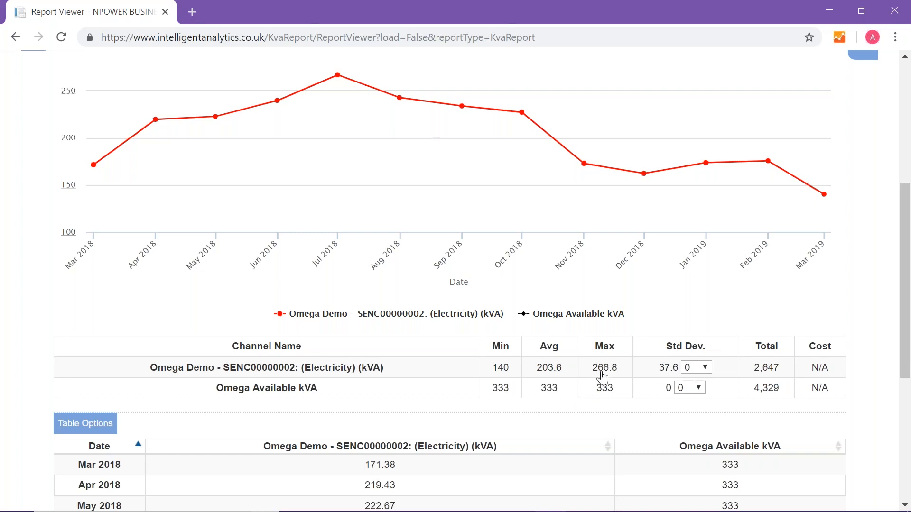
scroll(601, 378, "up", 1)
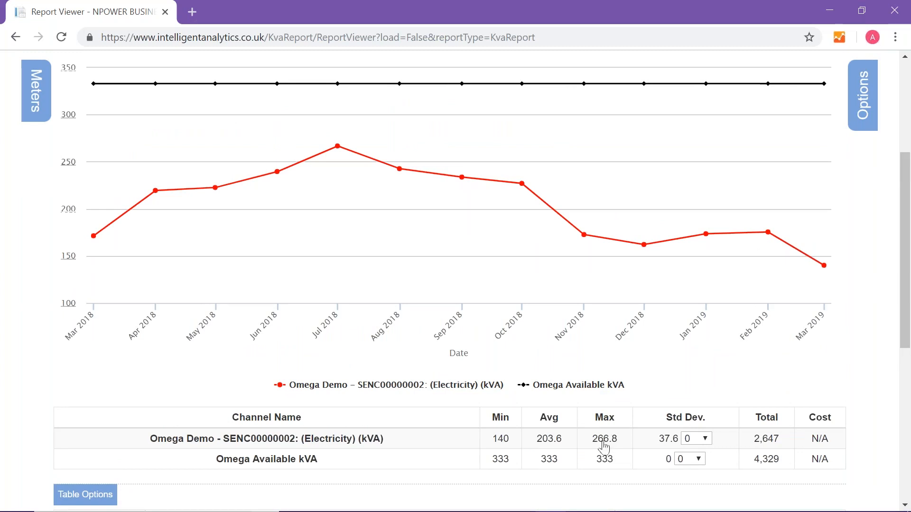
left_click(604, 445)
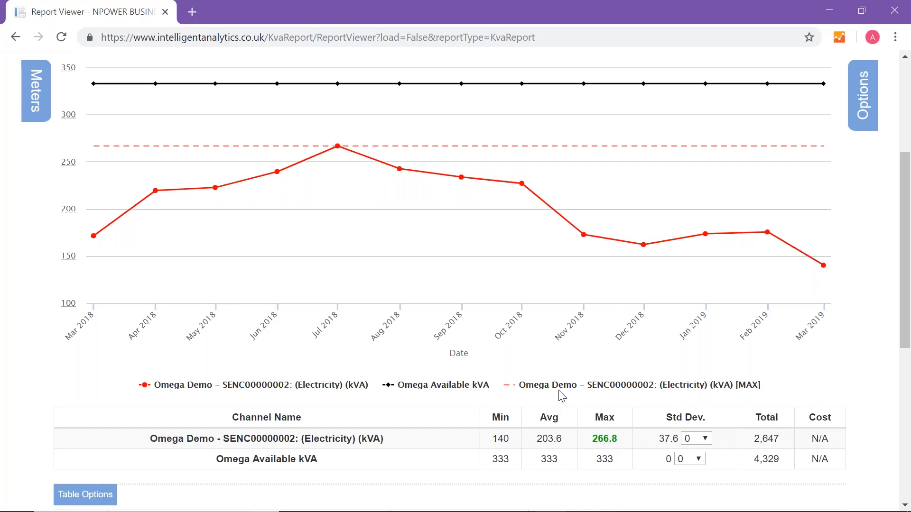
- Switch the kVA report to daily resolution for 1 Jul 2018 to 31 Jul 2018, update it and review the chart and statistics
scroll(579, 372, "up", 3)
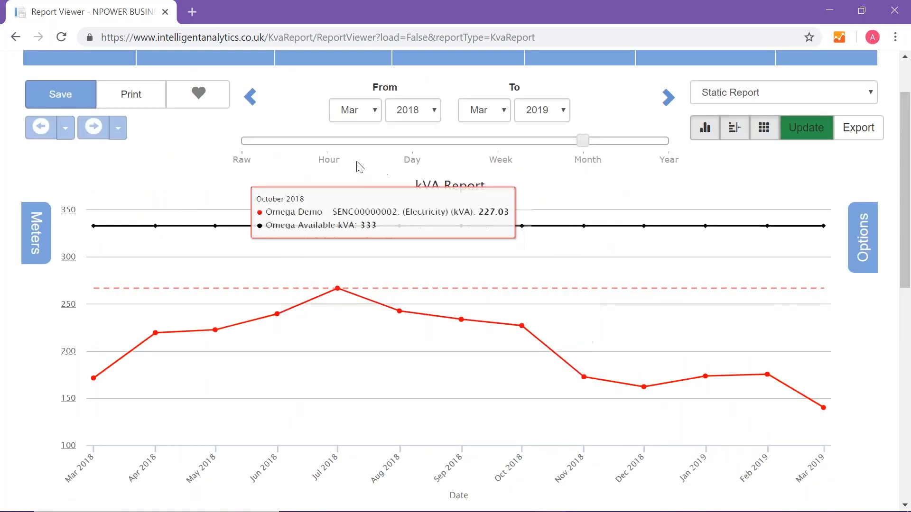
left_click(415, 162)
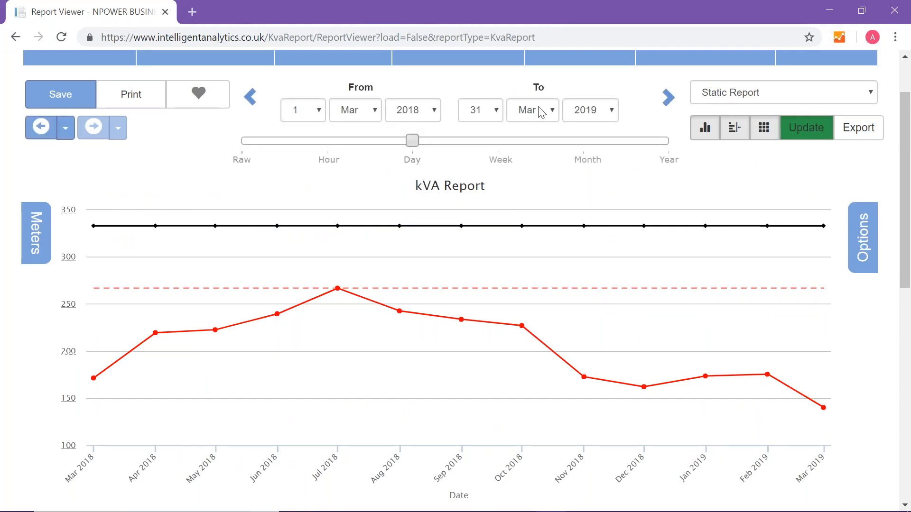
left_click(596, 110)
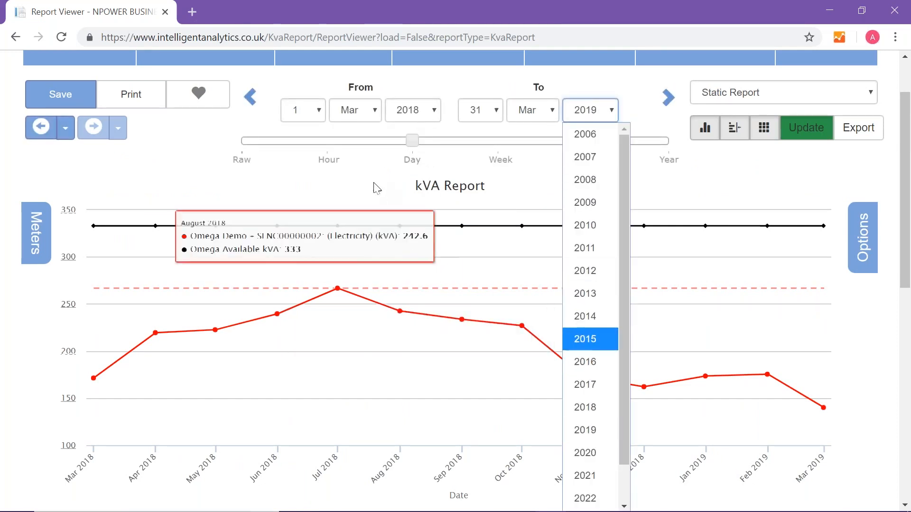
left_click(346, 113)
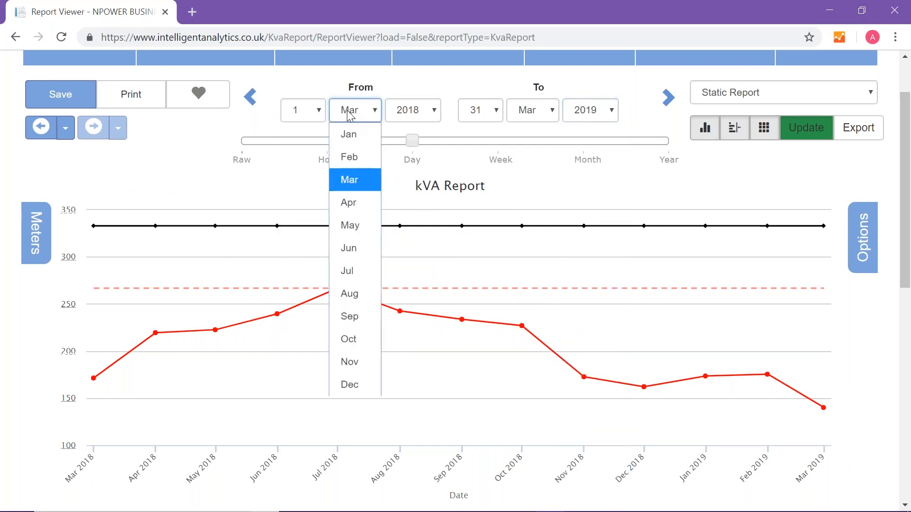
left_click(375, 275)
left_click(532, 113)
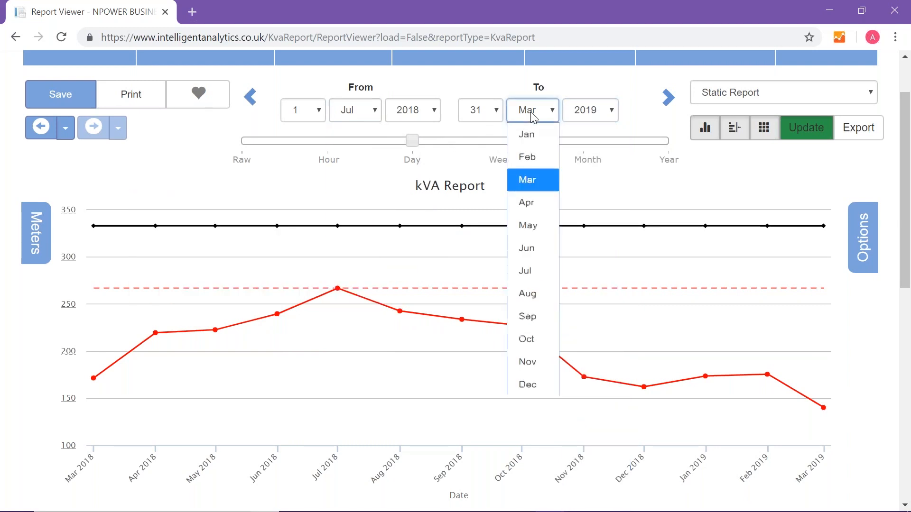
left_click(525, 273)
left_click(589, 110)
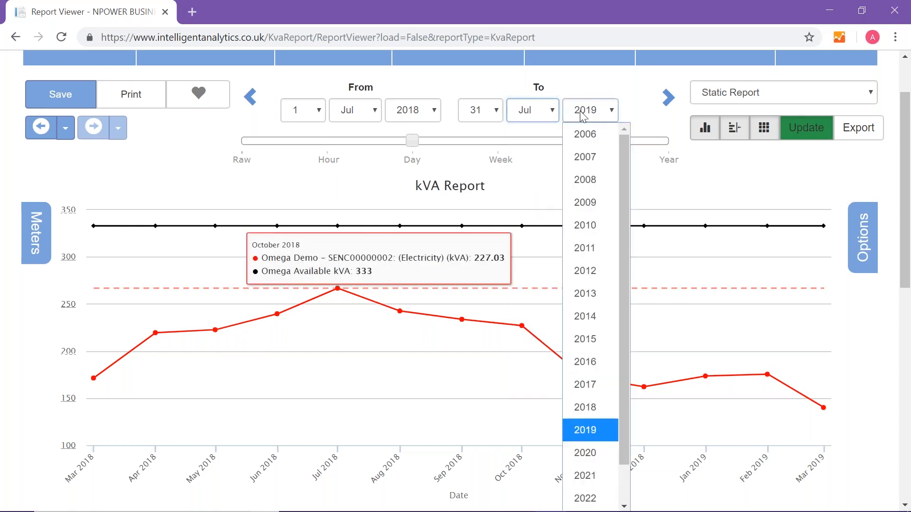
left_click(588, 407)
left_click(802, 127)
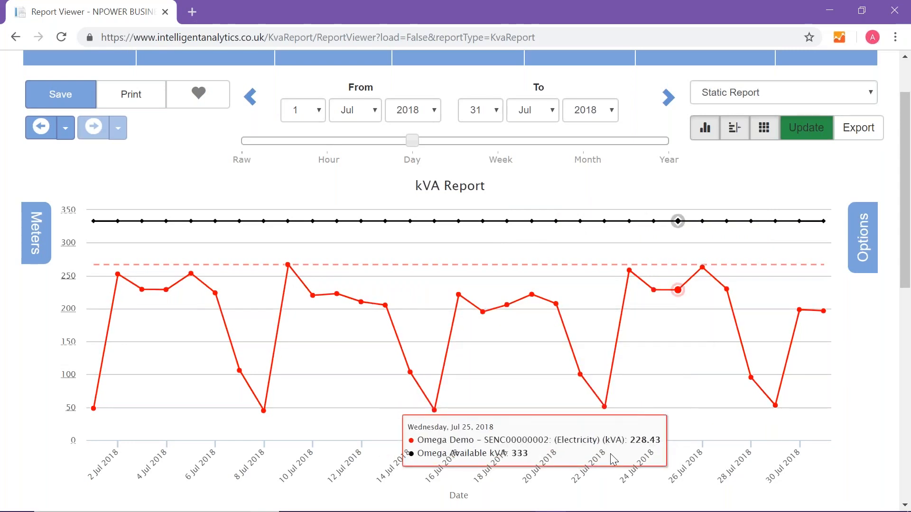
scroll(545, 361, "down", 2)
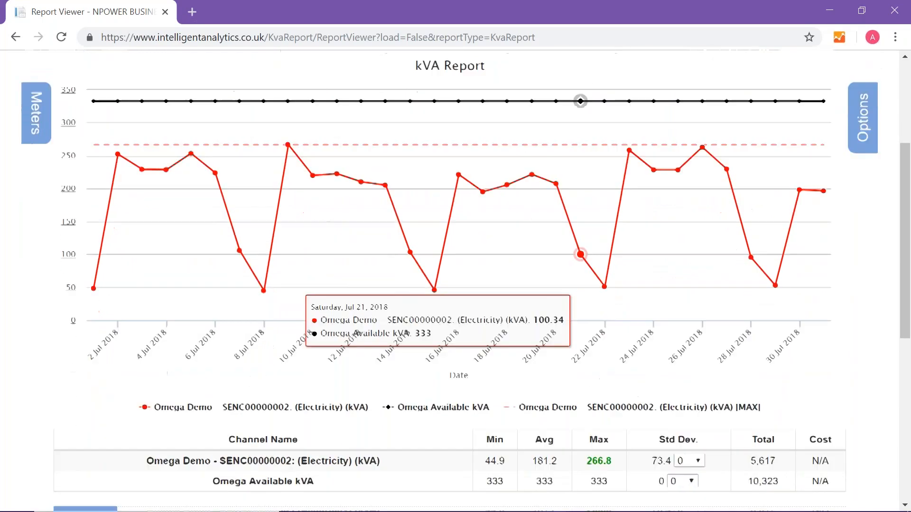
scroll(521, 350, "up", 3)
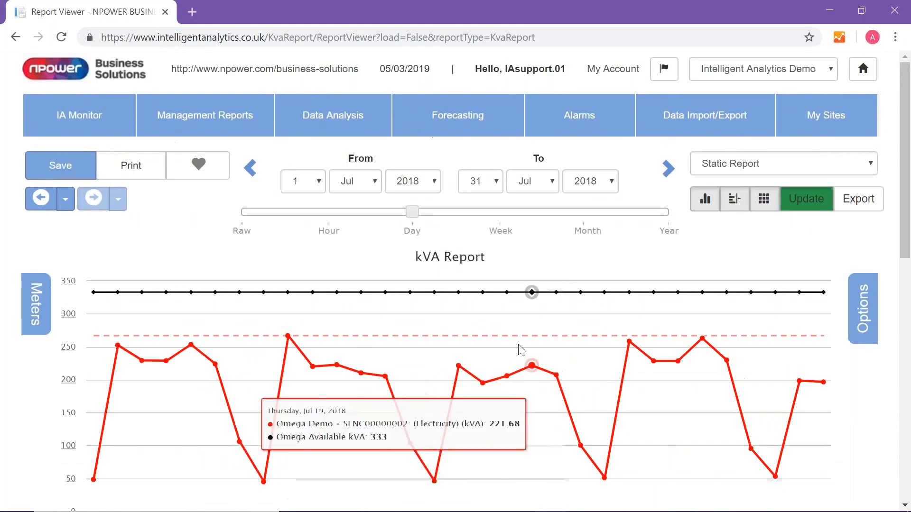
- Change the kVA report's title to "Test Site 1 KVA Chart"
left_click(462, 256)
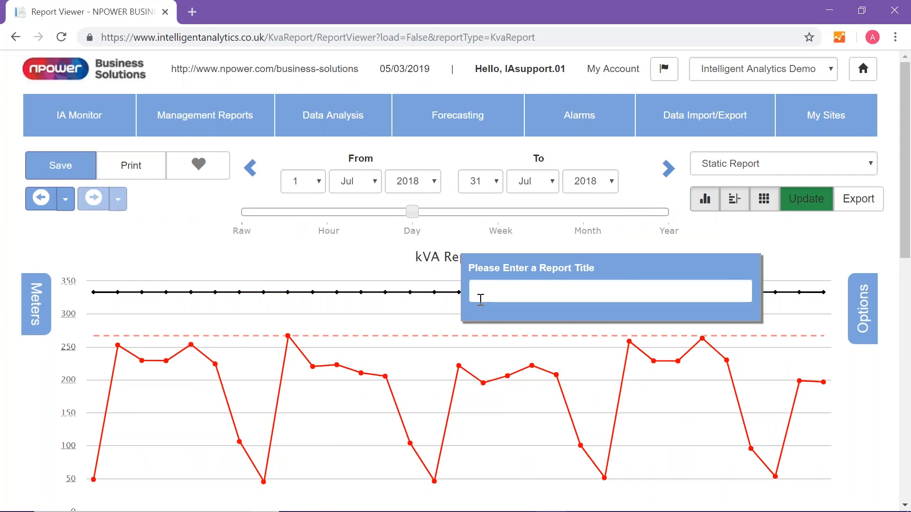
type("Test")
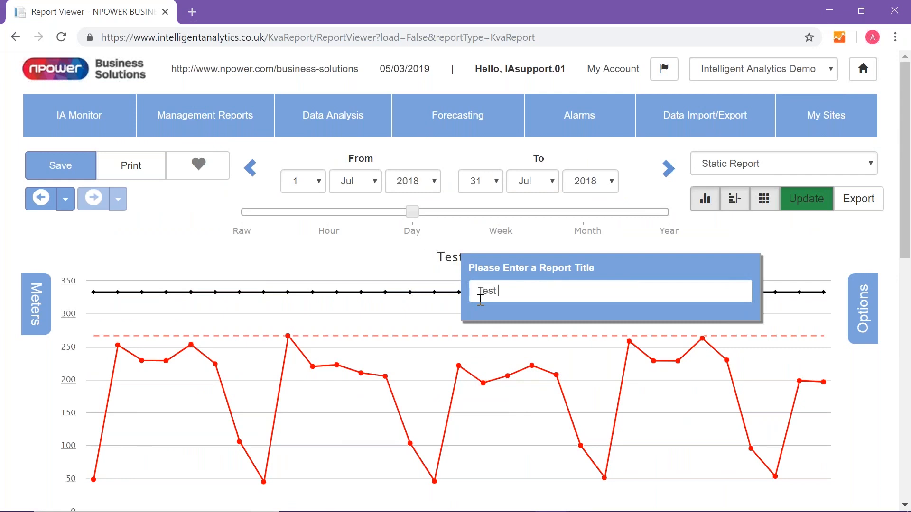
type(" Site 1")
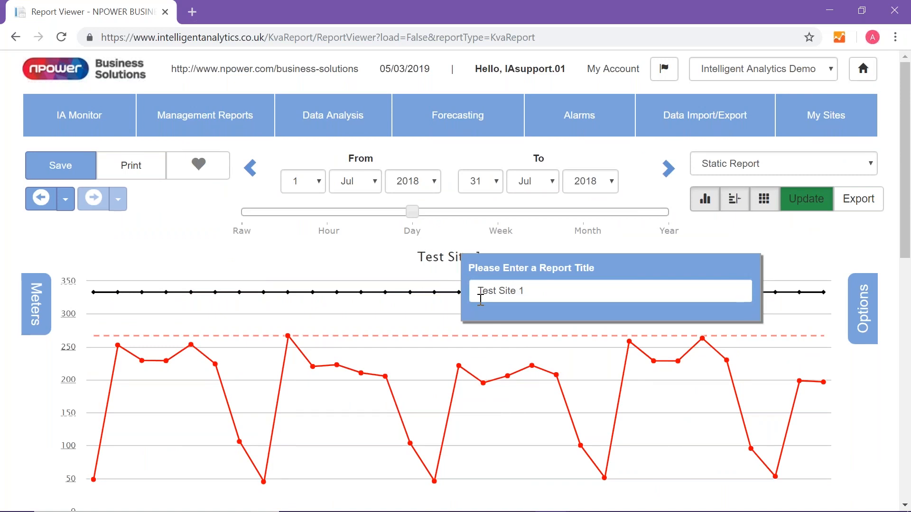
type(" K")
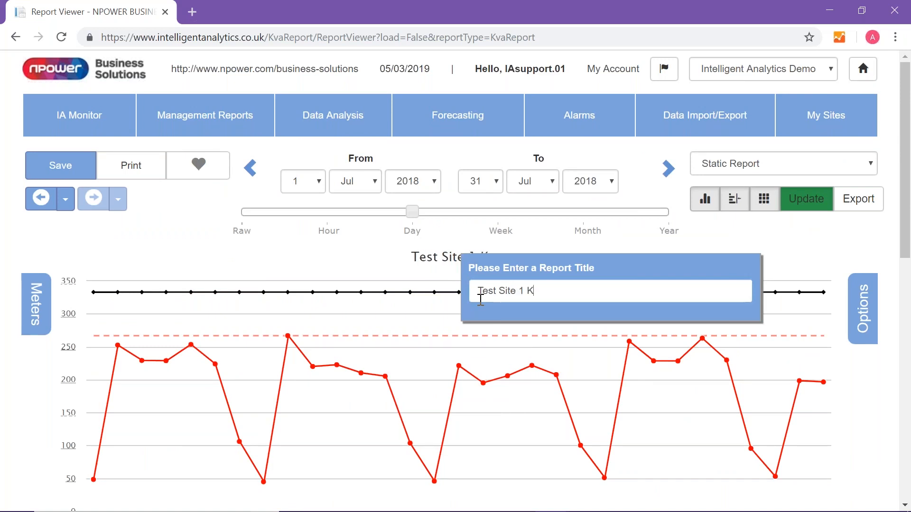
type("VA ")
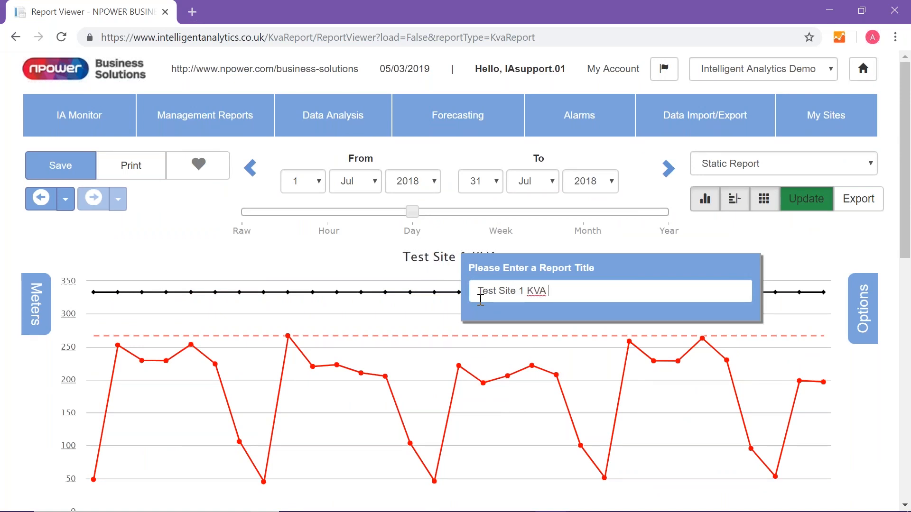
type("Chart")
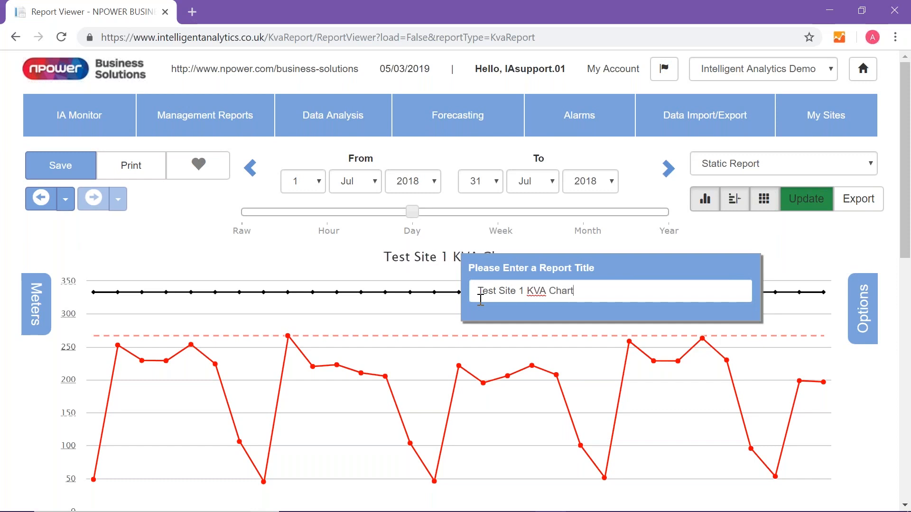
left_click(365, 248)
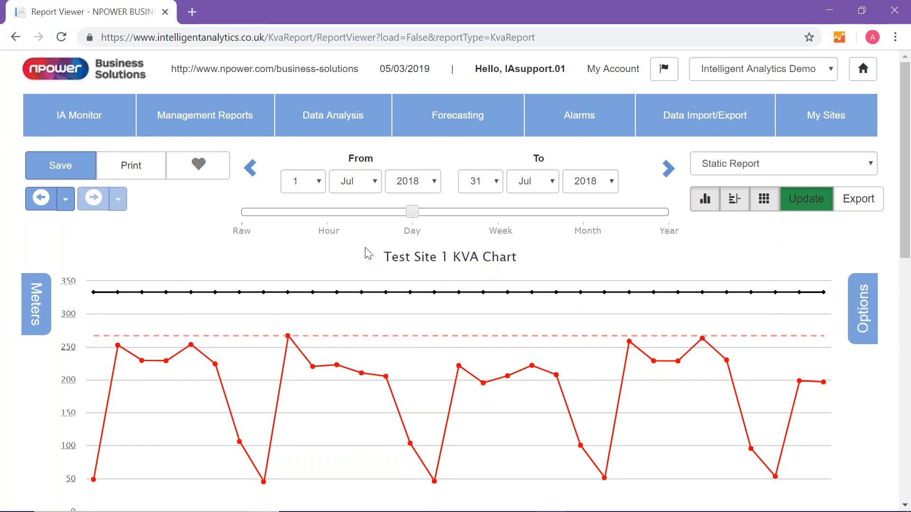
- Save the Test Site 1 KVA Chart report and dismiss the confirmation
left_click(72, 173)
left_click(641, 196)
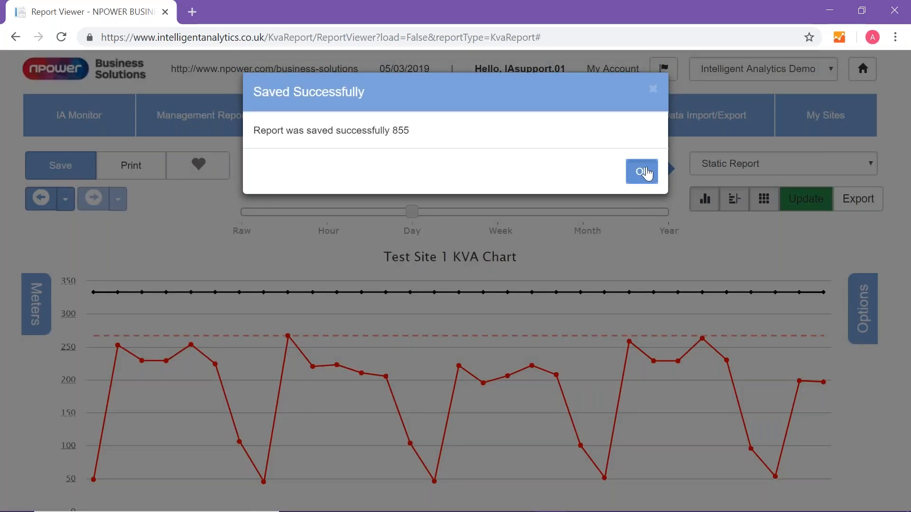
left_click(643, 172)
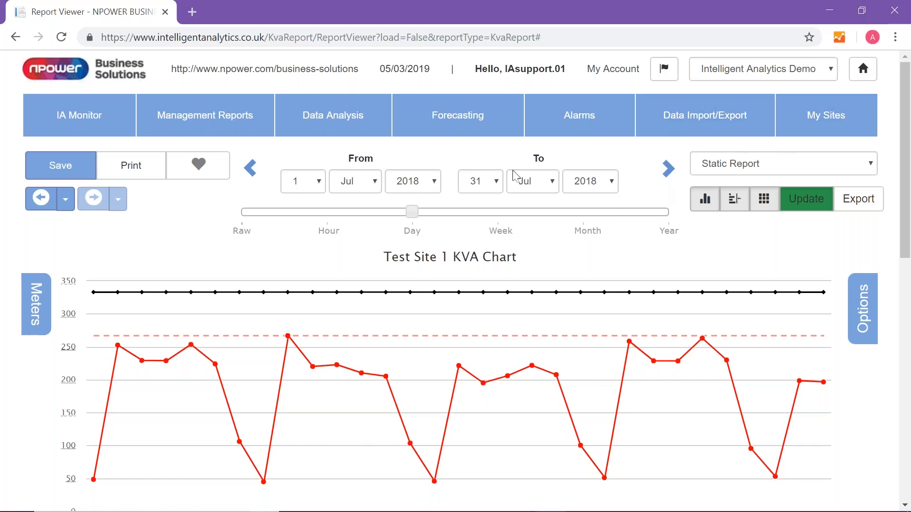
- View the report types offered under npower Reports and return to the Management Reports overview
left_click(239, 125)
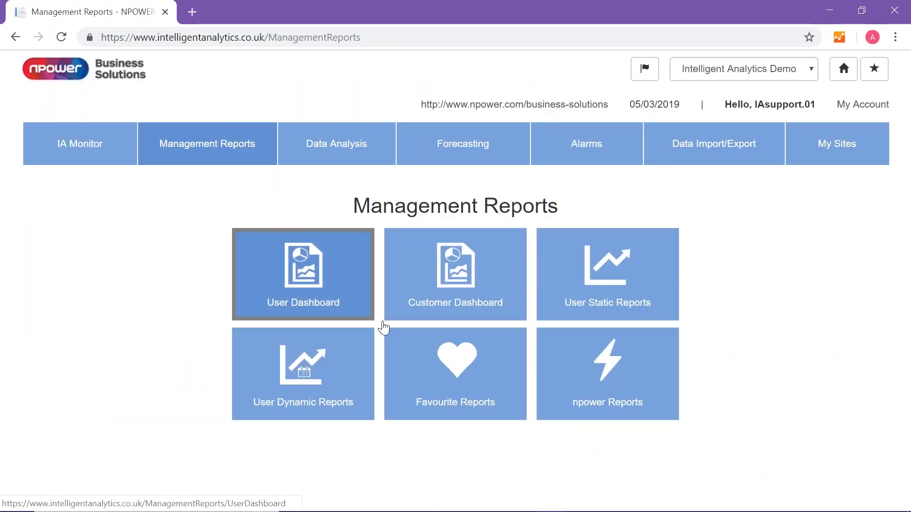
left_click(609, 380)
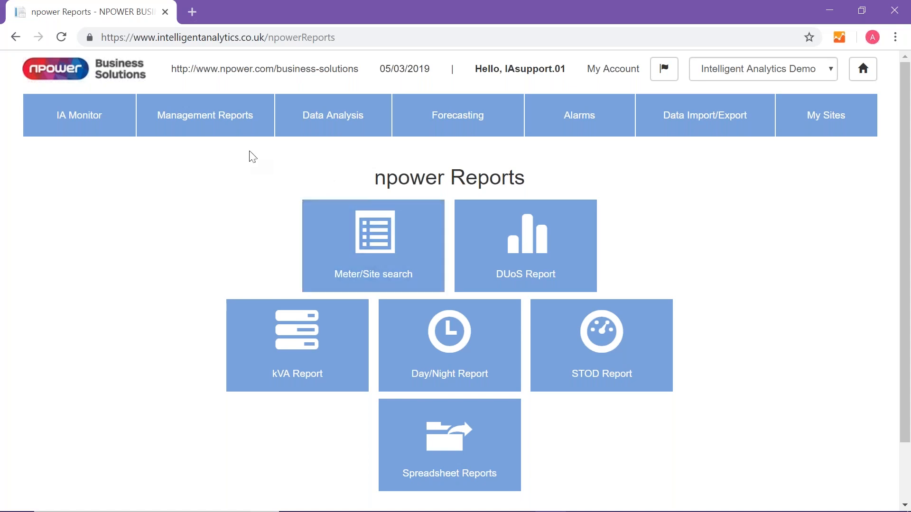
left_click(190, 119)
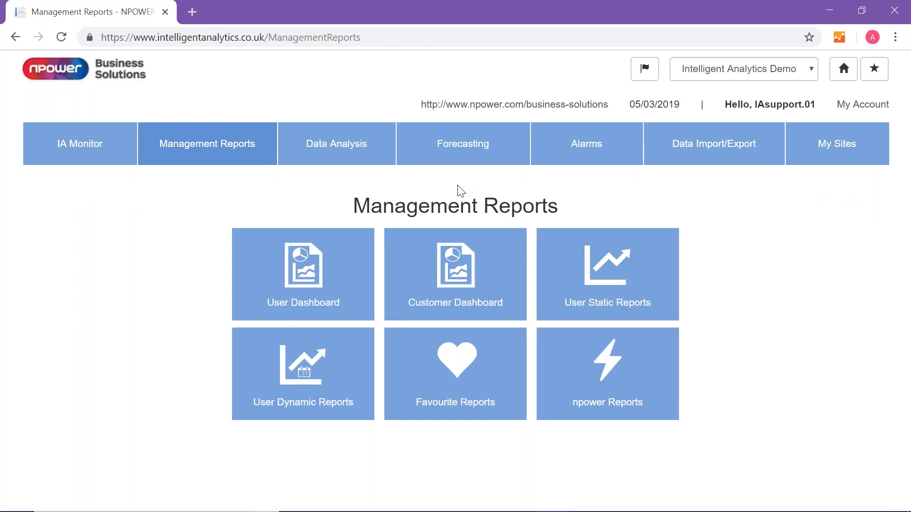
- Open the User Dashboard and look over its chart slots
left_click(286, 288)
scroll(322, 280, "down", 5)
scroll(318, 271, "up", 3)
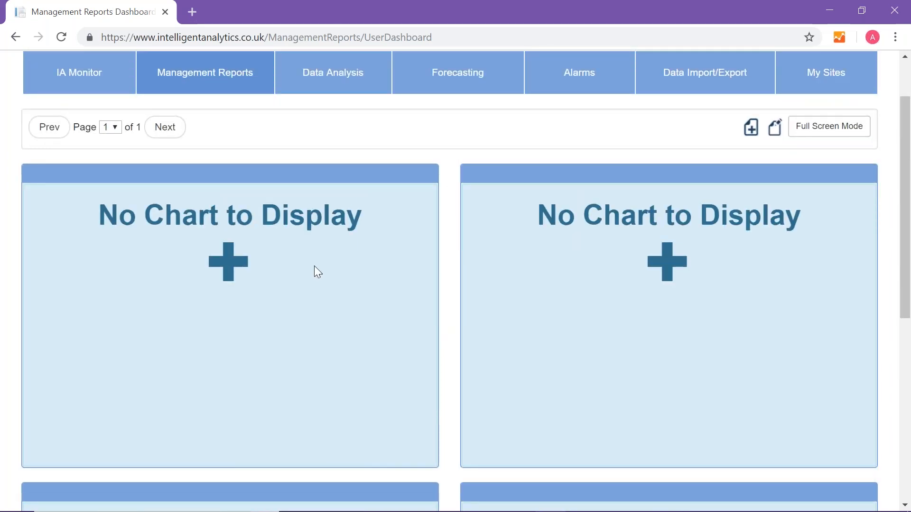
scroll(323, 248, "down", 5)
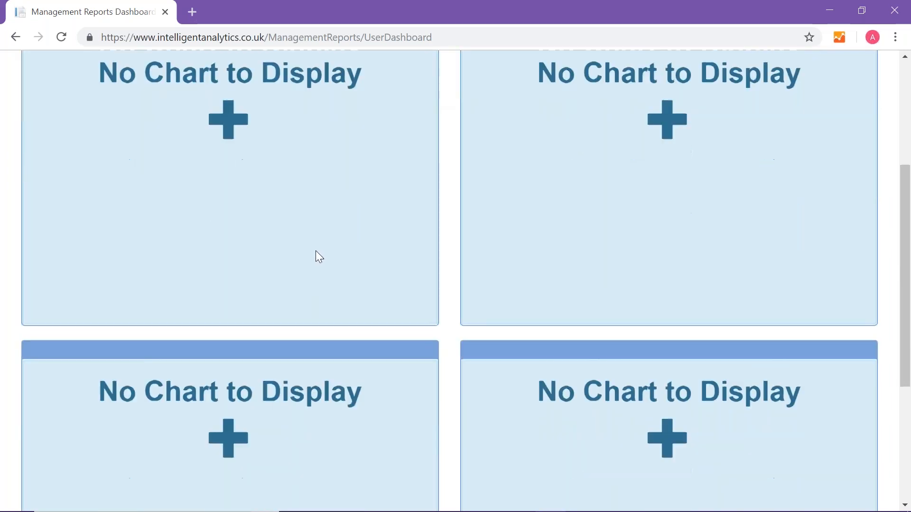
scroll(318, 233, "up", 5)
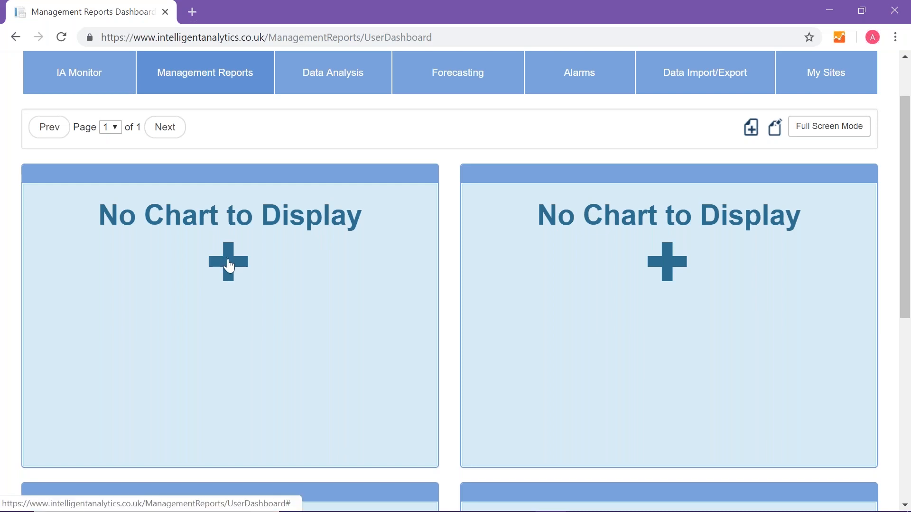
- Add the Demo HH kWh report to the dashboard's first empty slot, sorting the available charts by most recently modified
left_click(228, 264)
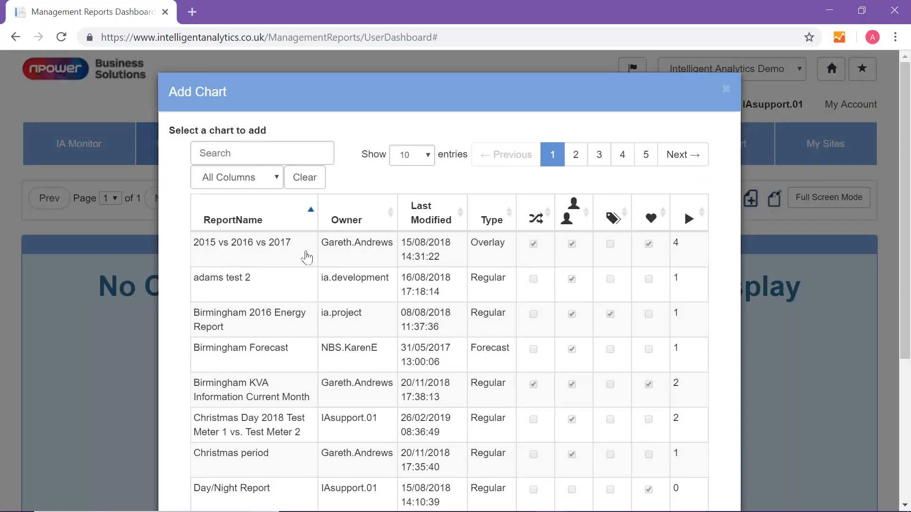
left_click(430, 221)
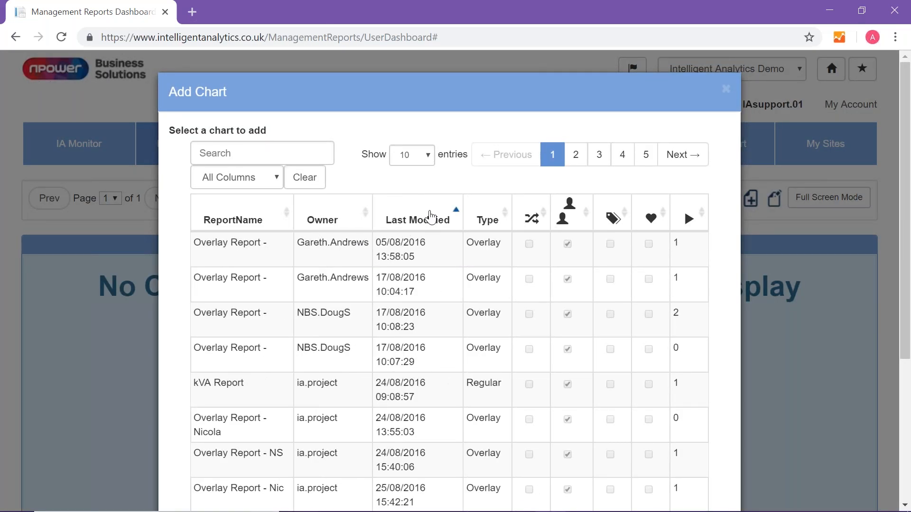
left_click(431, 218)
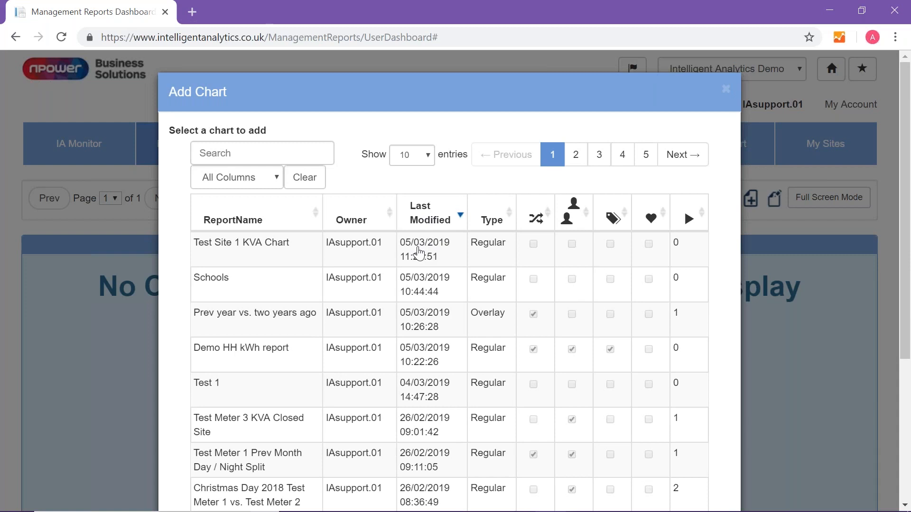
left_click(214, 357)
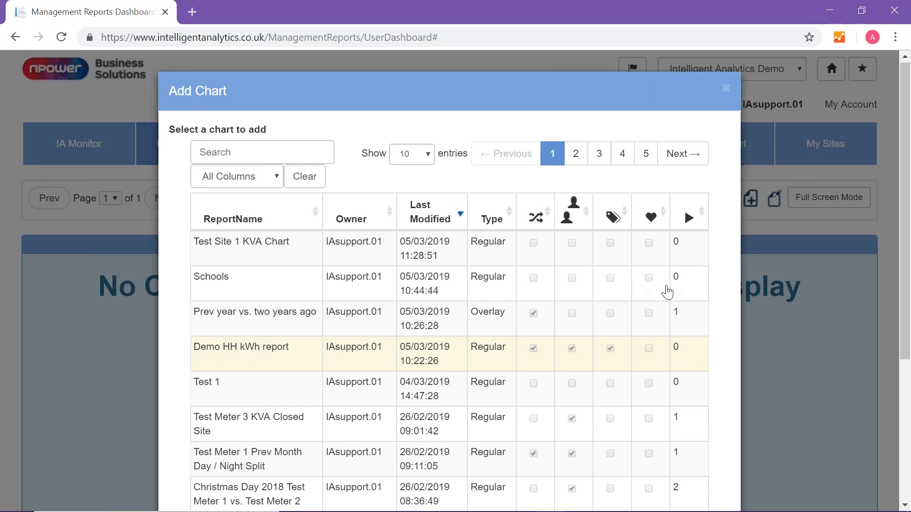
scroll(665, 291, "down", 4)
left_click(713, 472)
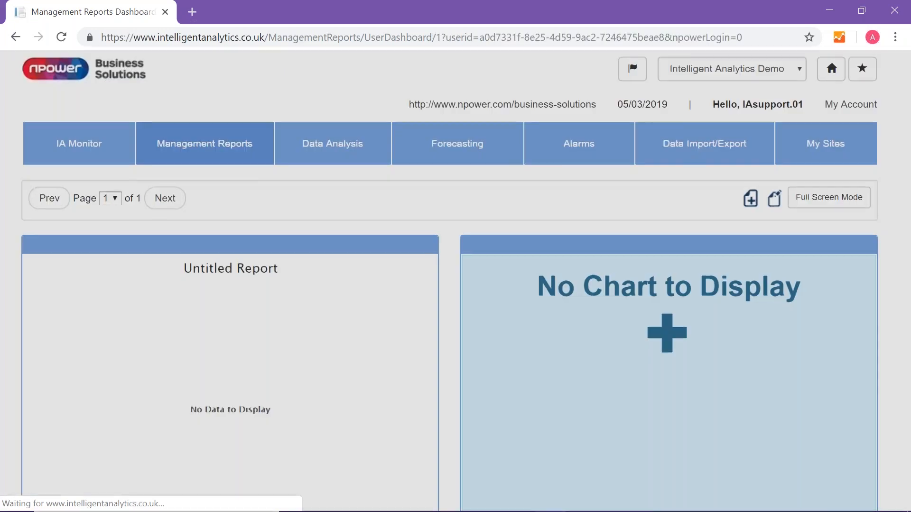
- Add the Schools report to the dashboard's second slot, sorting the available charts by most recently modified
scroll(522, 334, "down", 1)
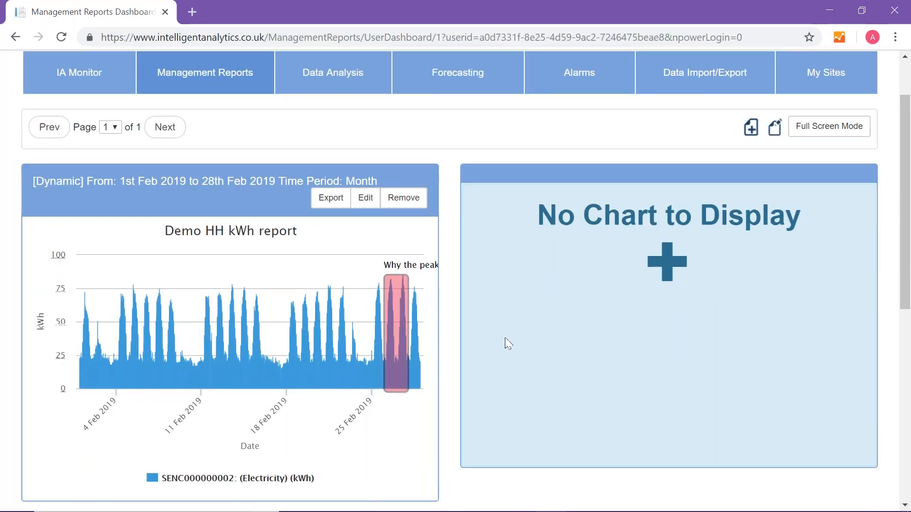
left_click(674, 273)
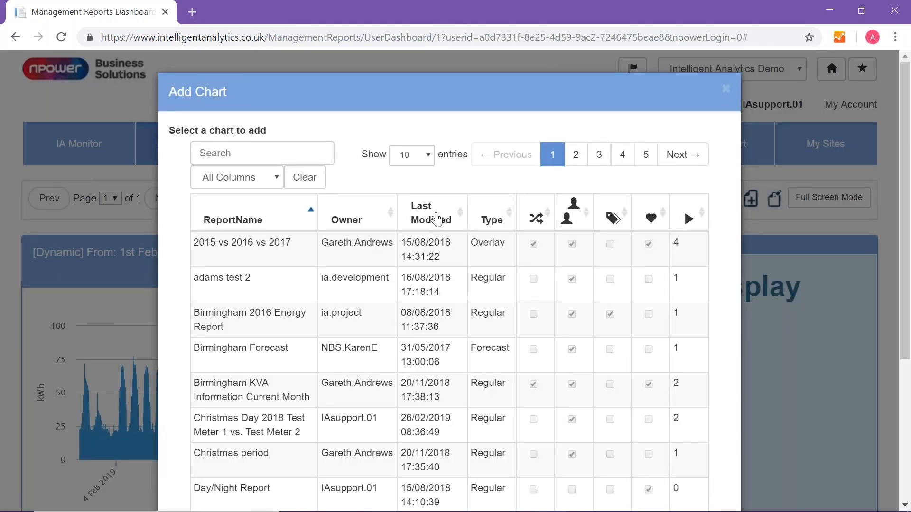
left_click(439, 219)
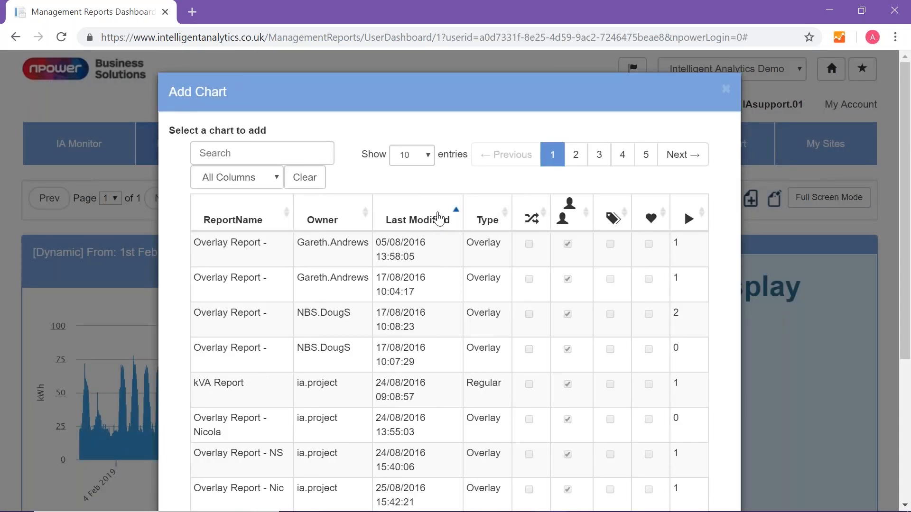
left_click(439, 219)
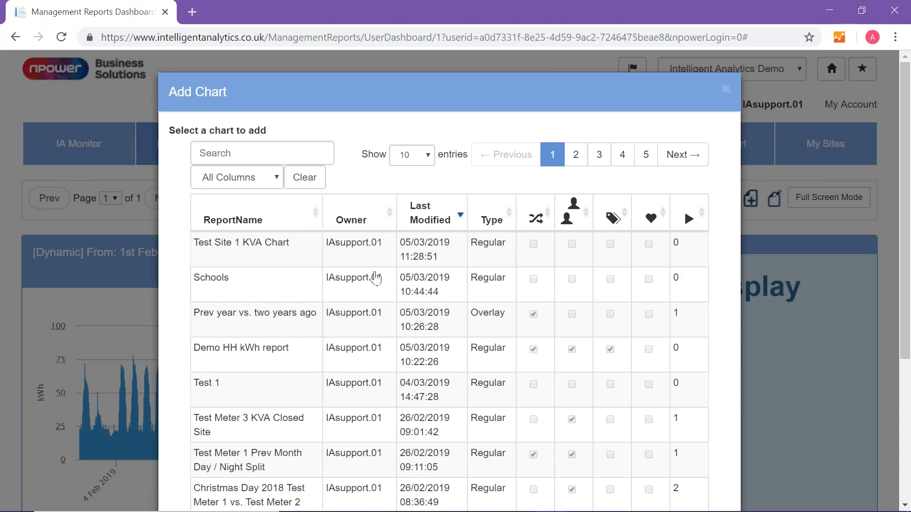
left_click(214, 280)
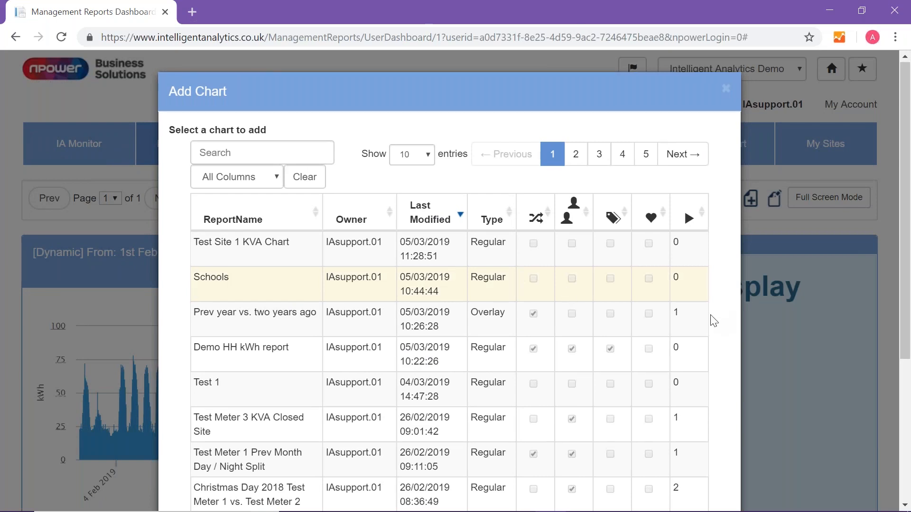
scroll(714, 321, "down", 5)
left_click(708, 466)
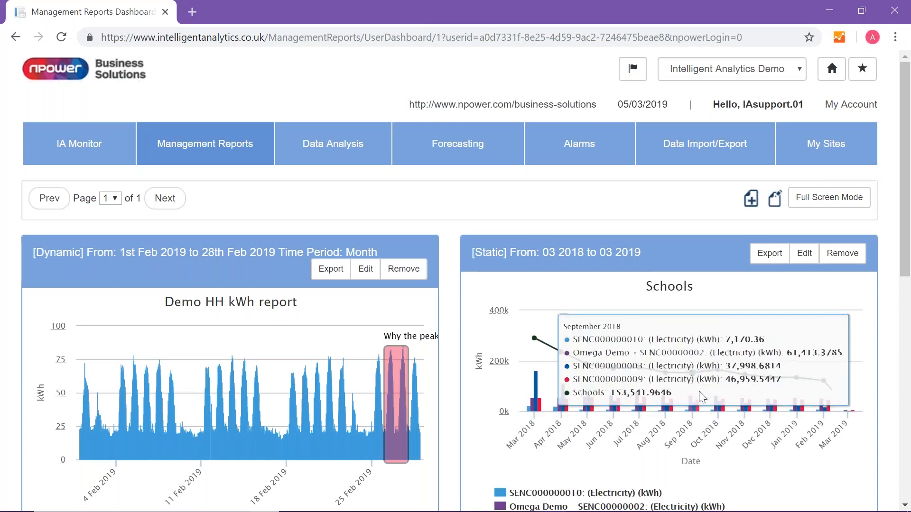
- Add the Prev year vs. two years ago report to the dashboard's third slot, sorting the available charts by most recently modified
scroll(720, 362, "down", 5)
scroll(315, 338, "down", 3)
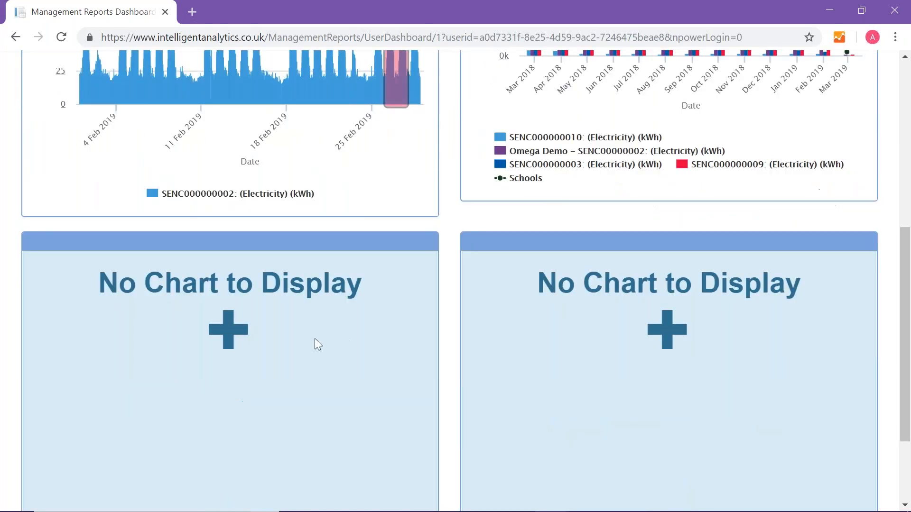
left_click(227, 336)
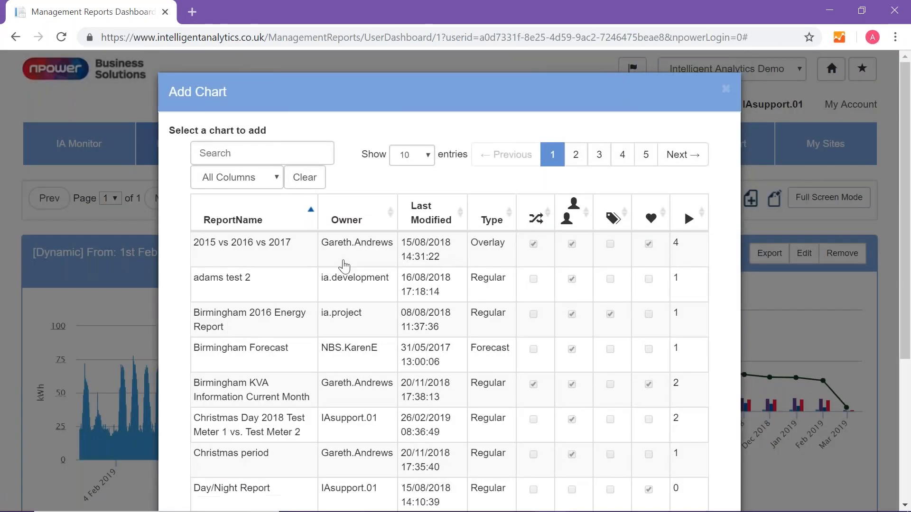
left_click(439, 212)
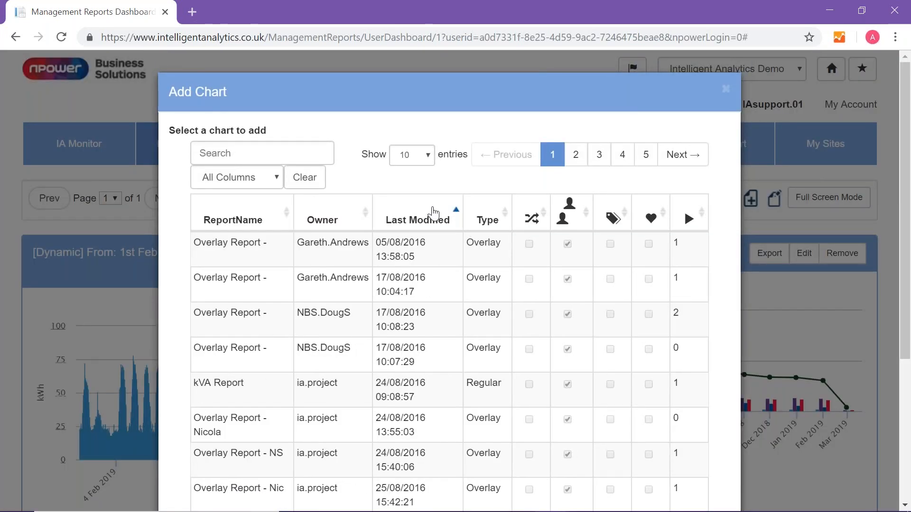
left_click(438, 212)
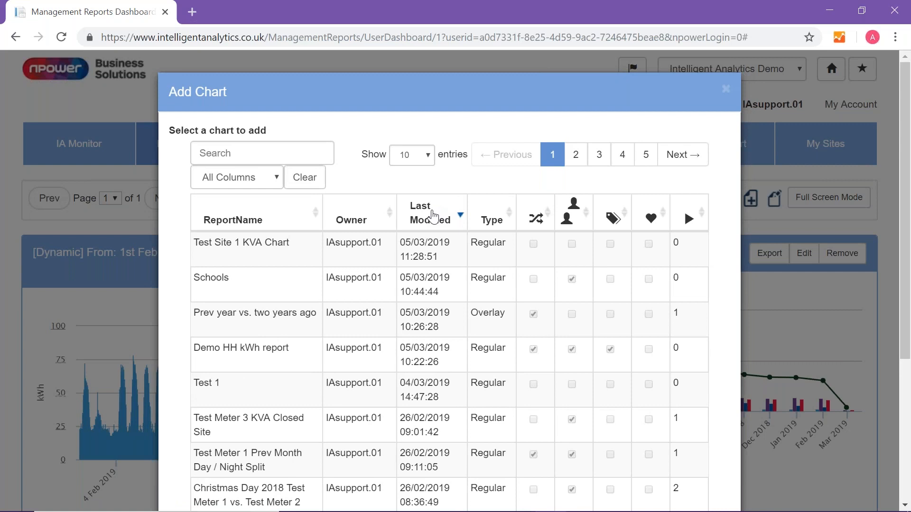
left_click(250, 318)
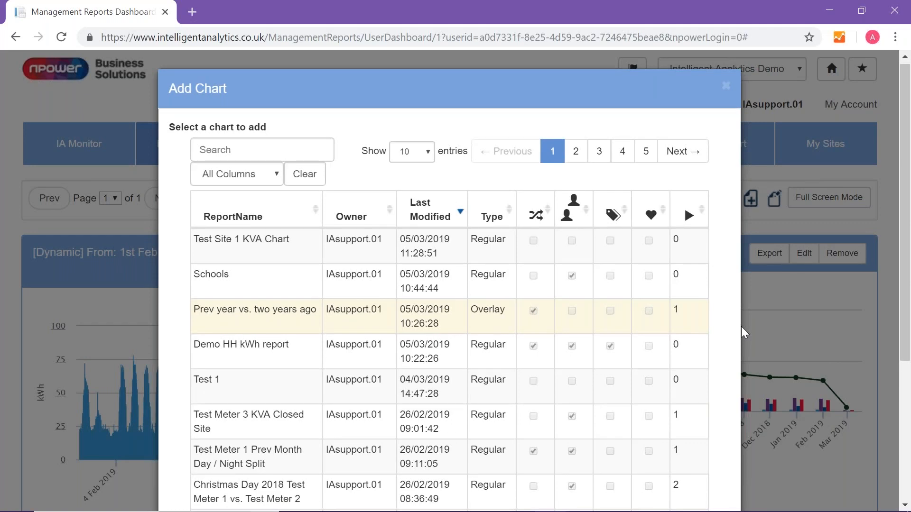
scroll(741, 327, "down", 5)
left_click(714, 470)
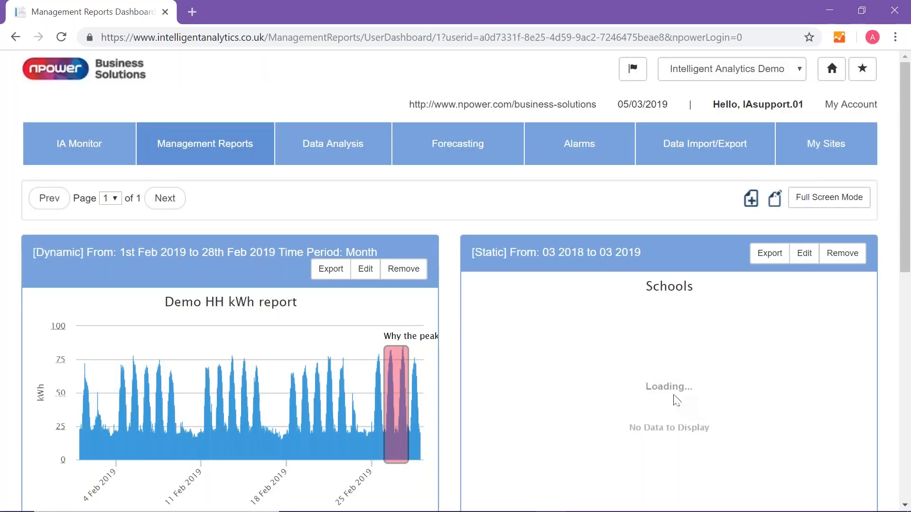
- Fill the dashboard's fourth slot with the Test Site 1 KVA Chart report, sorting the available charts by most recently modified
scroll(655, 379, "down", 7)
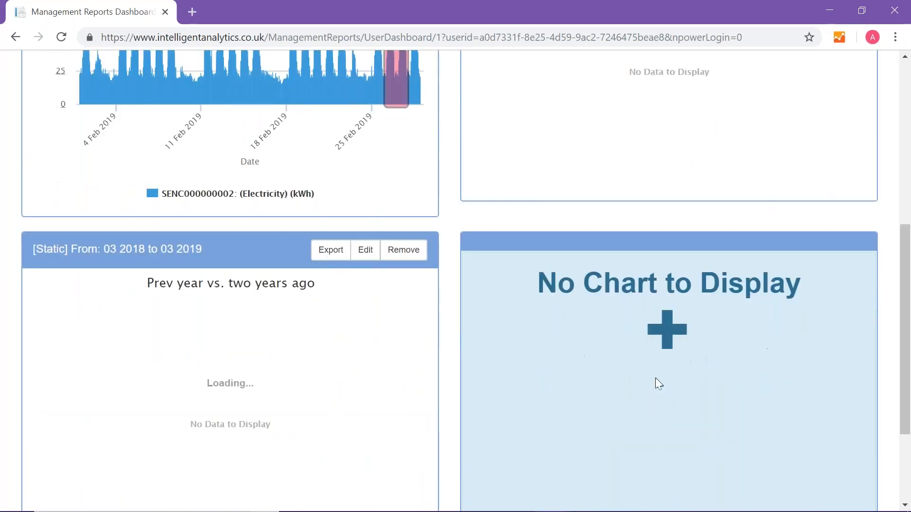
left_click(671, 333)
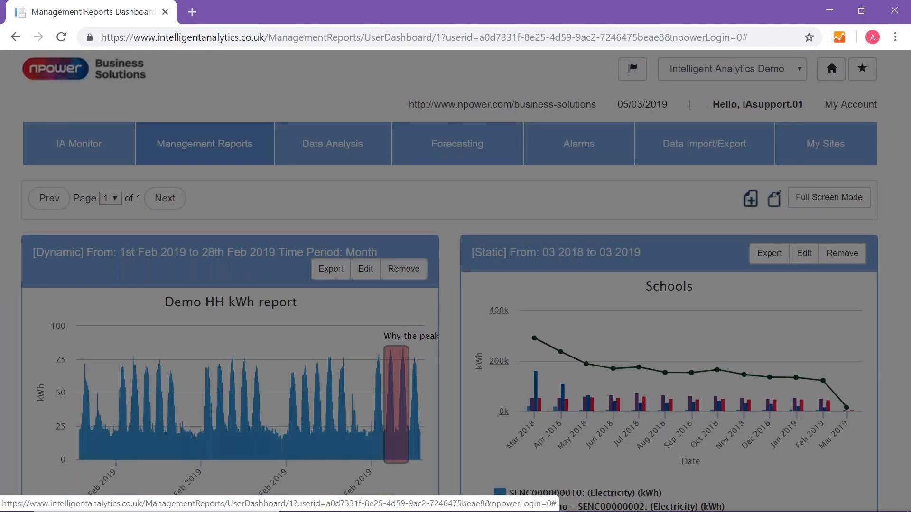
left_click(431, 218)
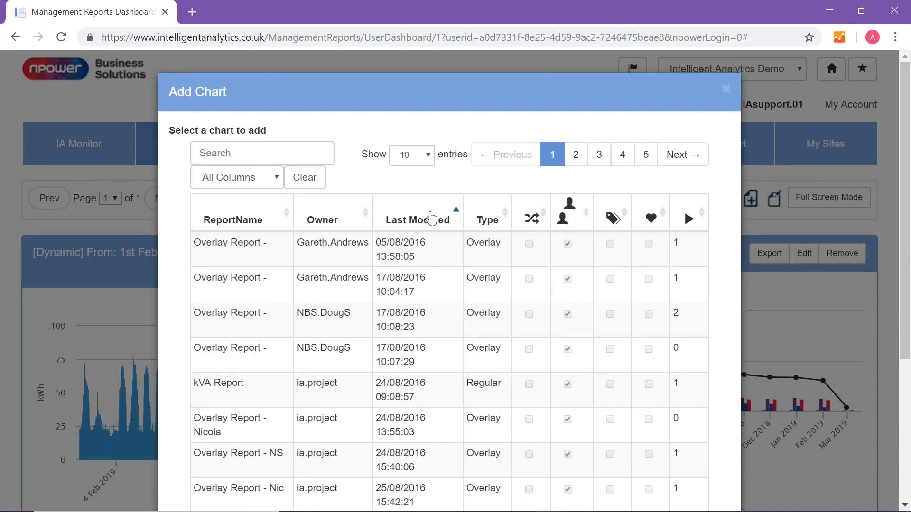
left_click(431, 218)
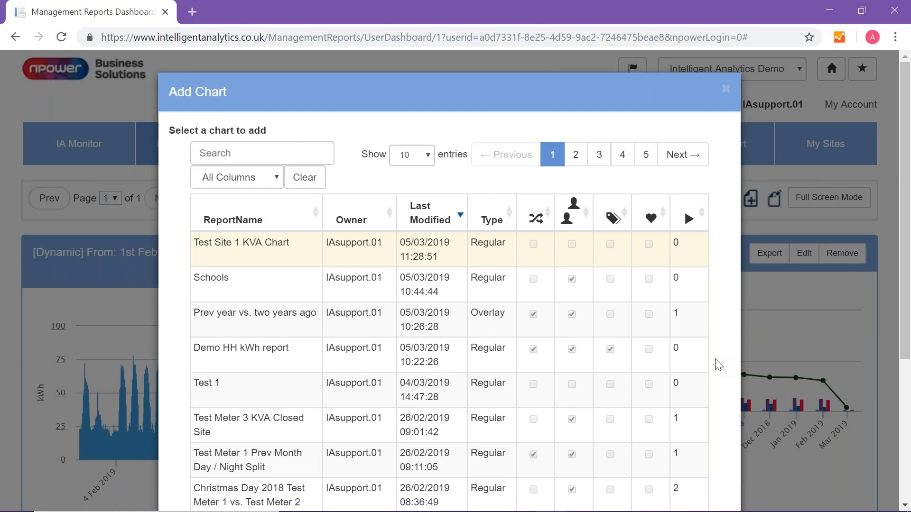
scroll(715, 359, "down", 5)
left_click(711, 466)
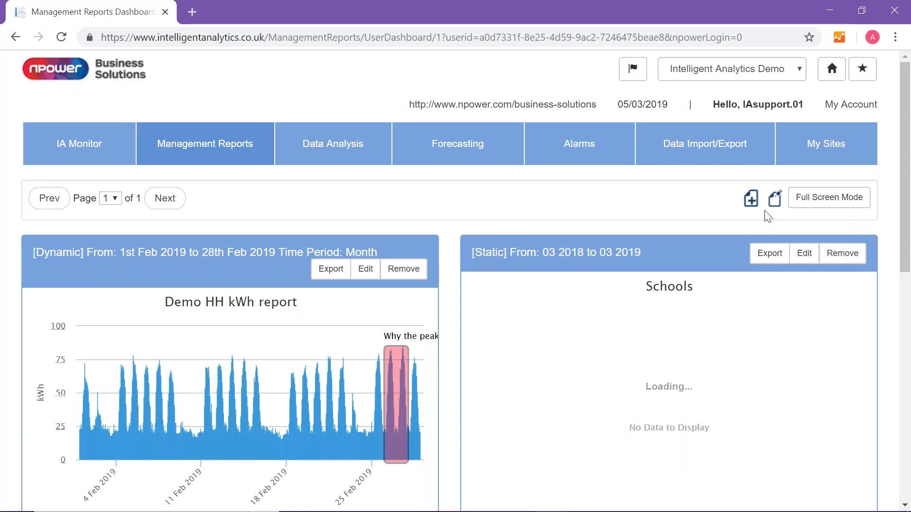
- Add a new dashboard page at position 2 (Last Page) with 1 chart
mouse_move(908, 248)
left_mouse_down()
mouse_move(908, 374)
mouse_move(908, 246)
left_mouse_up()
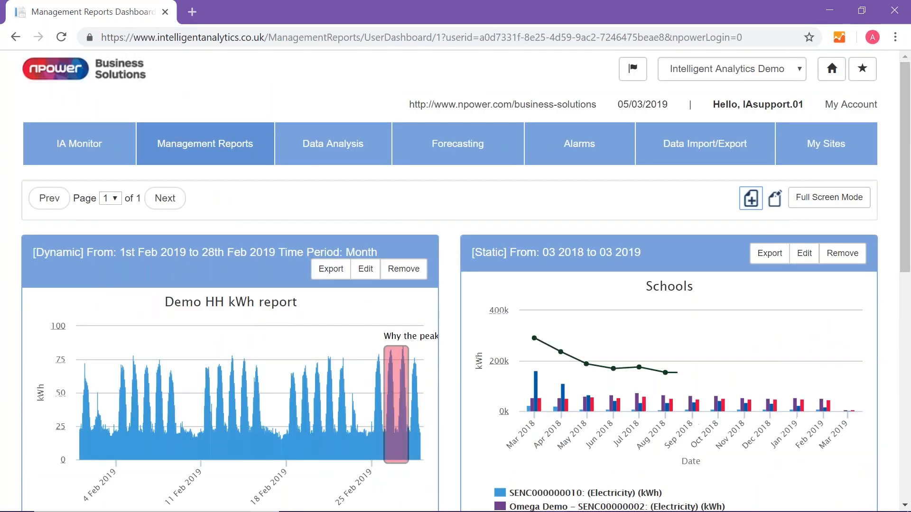
left_click(751, 200)
left_click(375, 194)
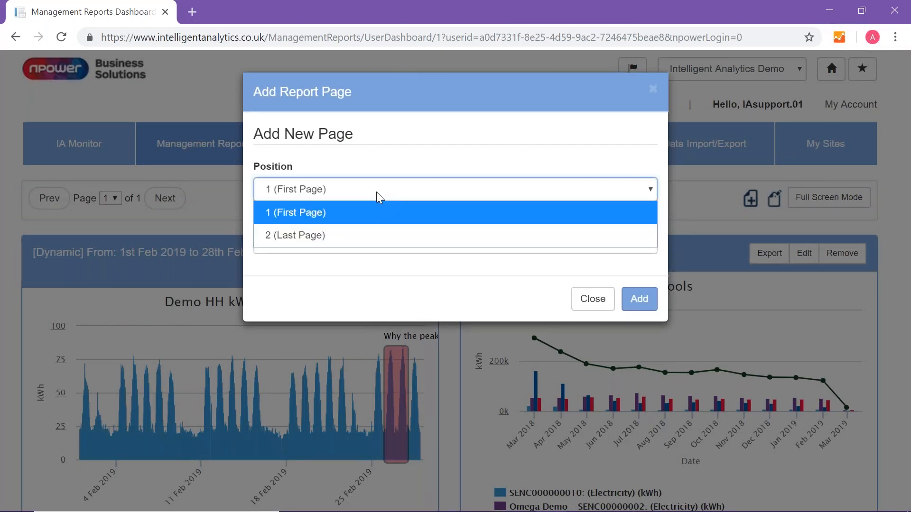
left_click(378, 235)
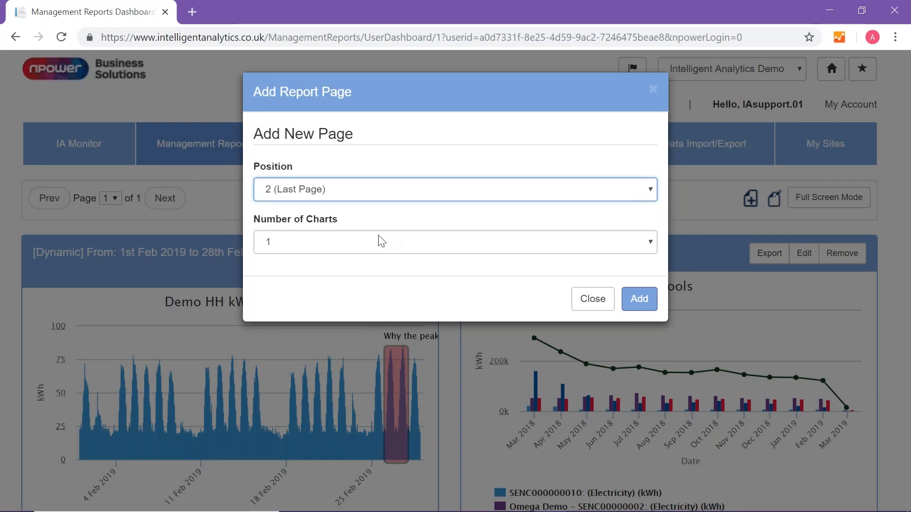
left_click(344, 243)
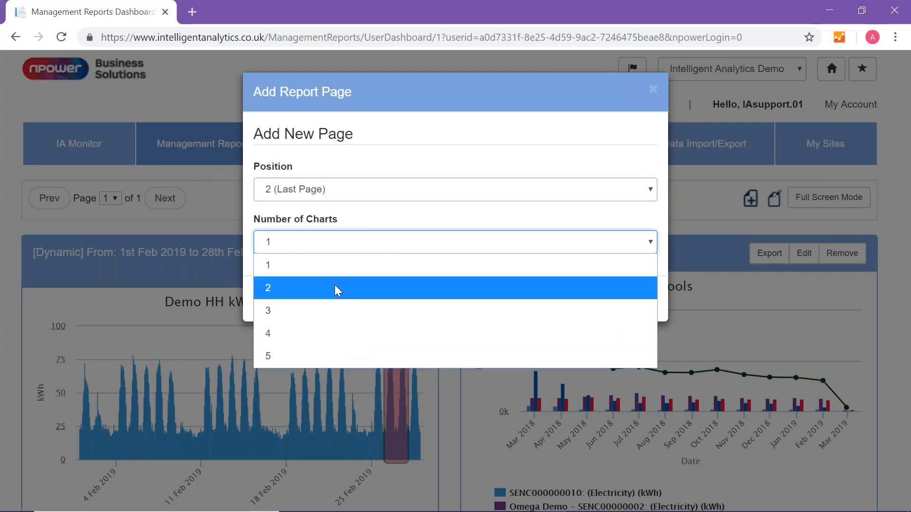
left_click(336, 269)
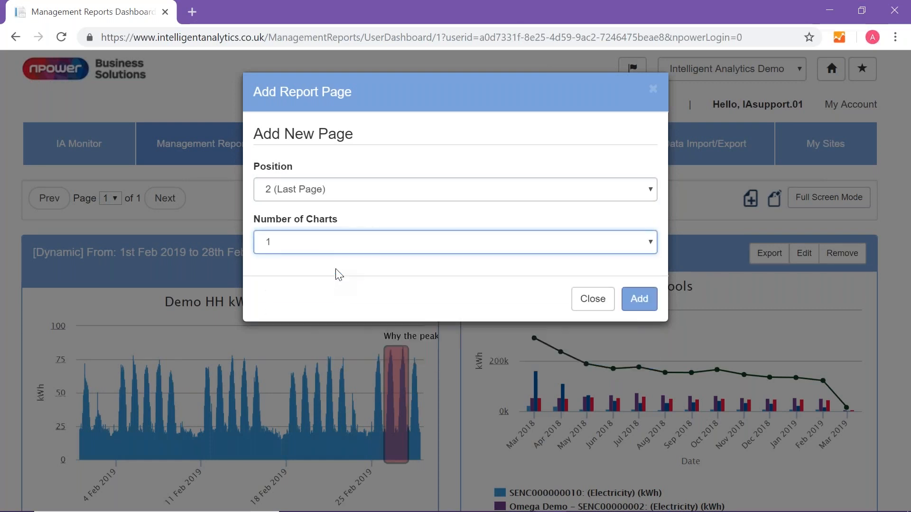
left_click(641, 300)
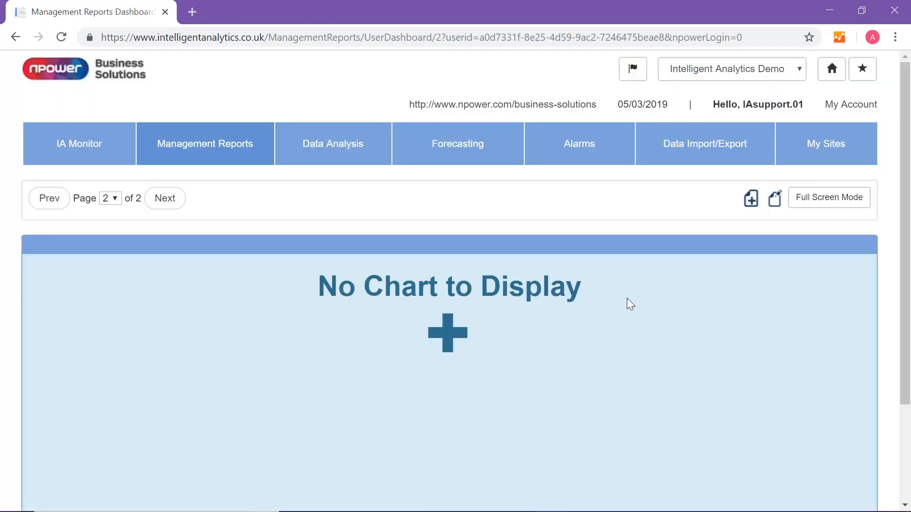
- Preview the empty second dashboard page in full screen mode and delete the page, disassociating all its charts
left_click(814, 205)
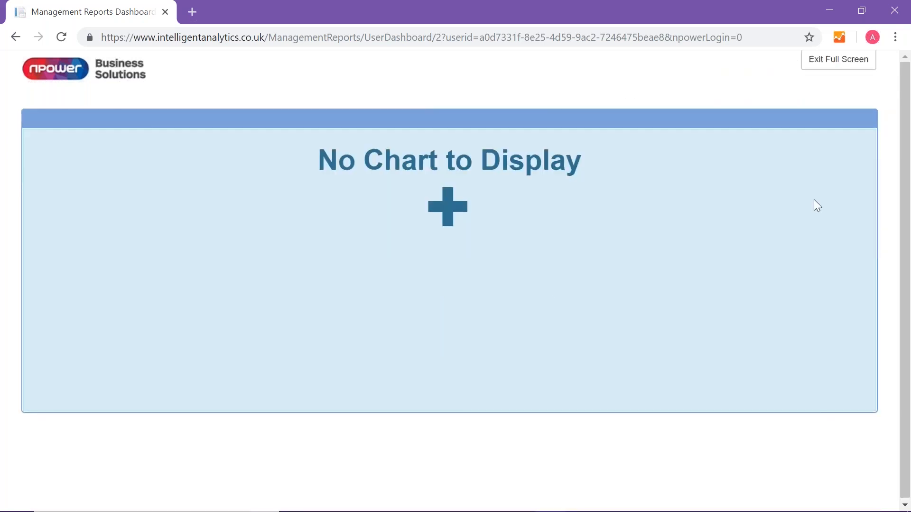
left_click(827, 63)
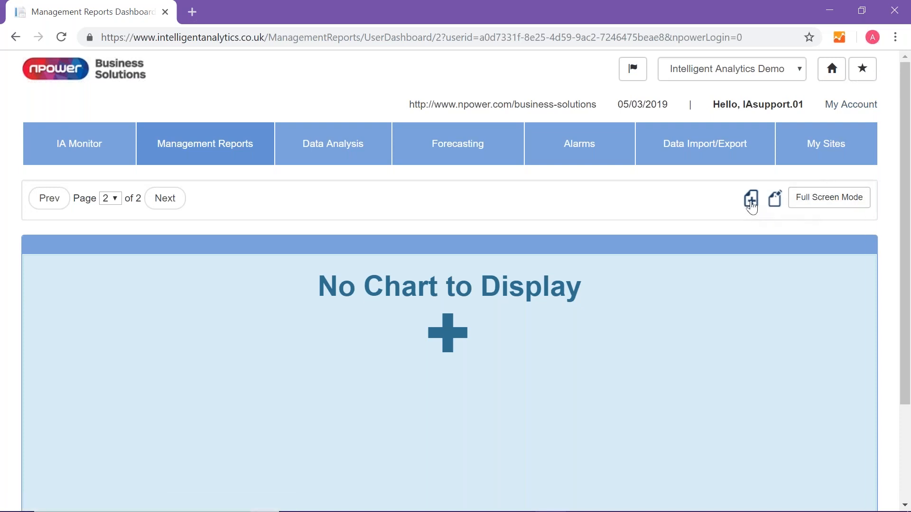
left_click(777, 200)
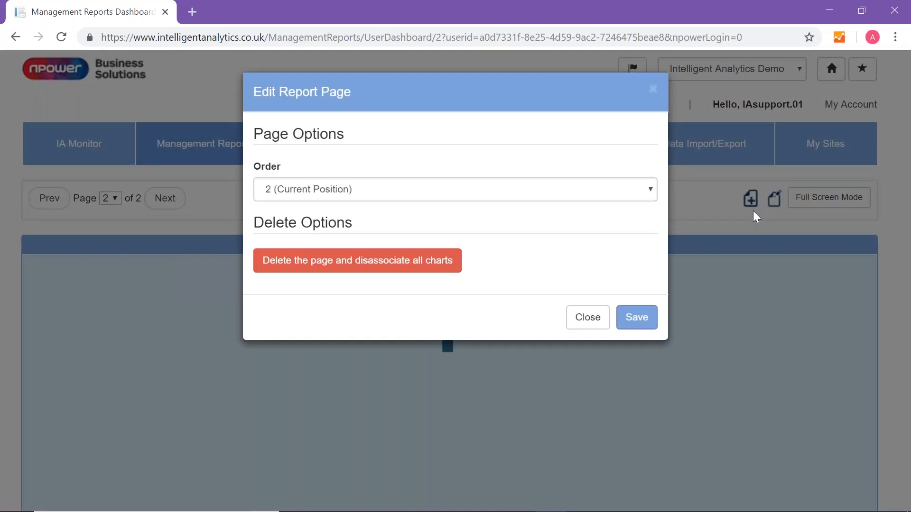
left_click(365, 266)
left_click(640, 182)
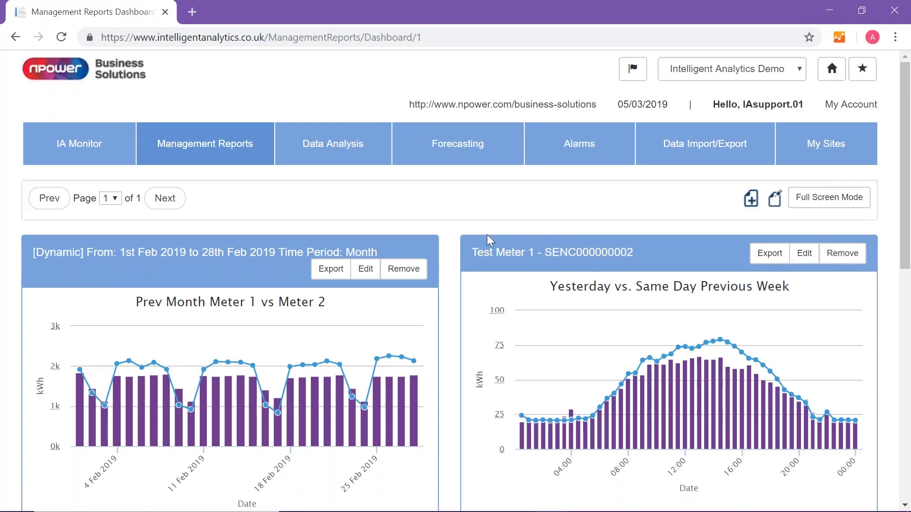
- Open the Prev Month Meter 1 vs Meter 2 report for editing from the dashboard, mark it as a favourite and save it
scroll(487, 235, "down", 2)
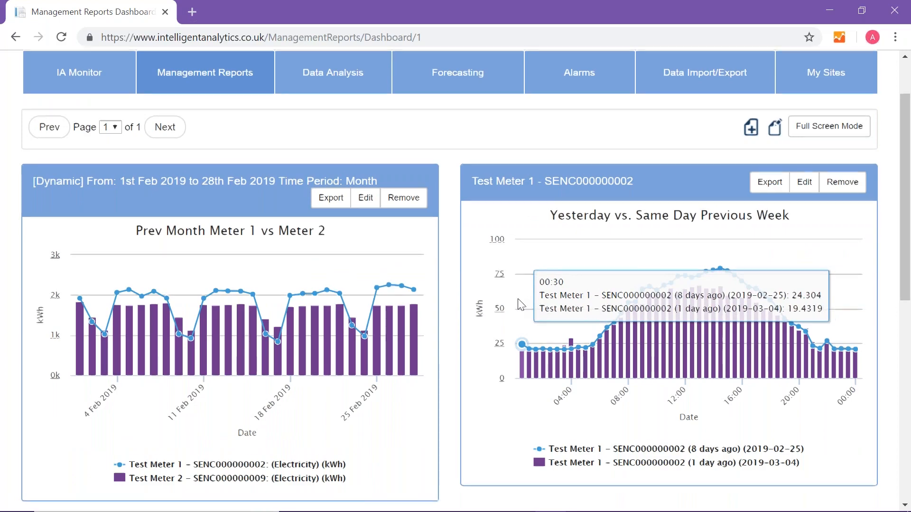
scroll(508, 307, "down", 3)
scroll(508, 302, "down", 5)
scroll(505, 300, "up", 10)
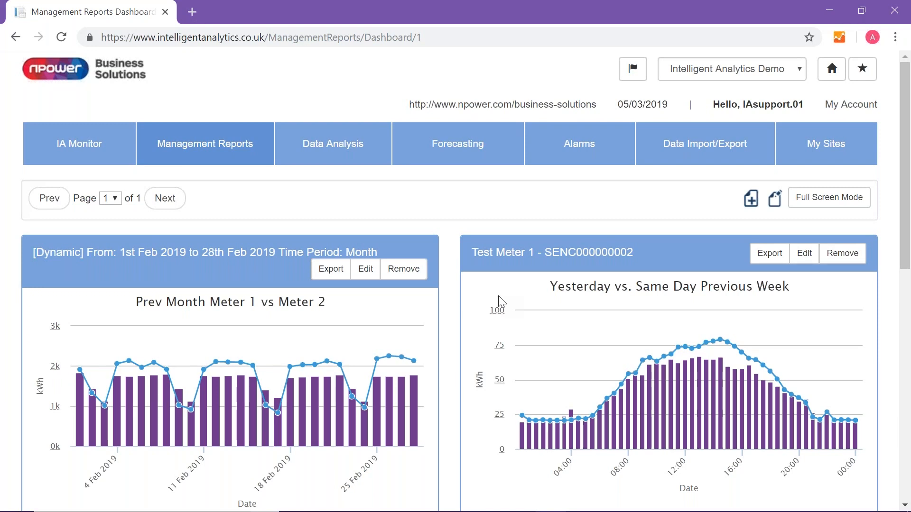
left_click(372, 270)
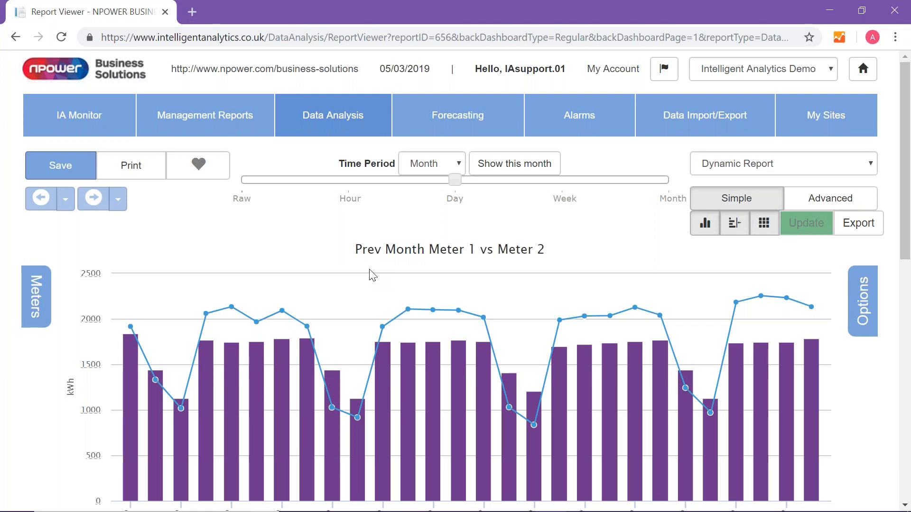
left_click(201, 169)
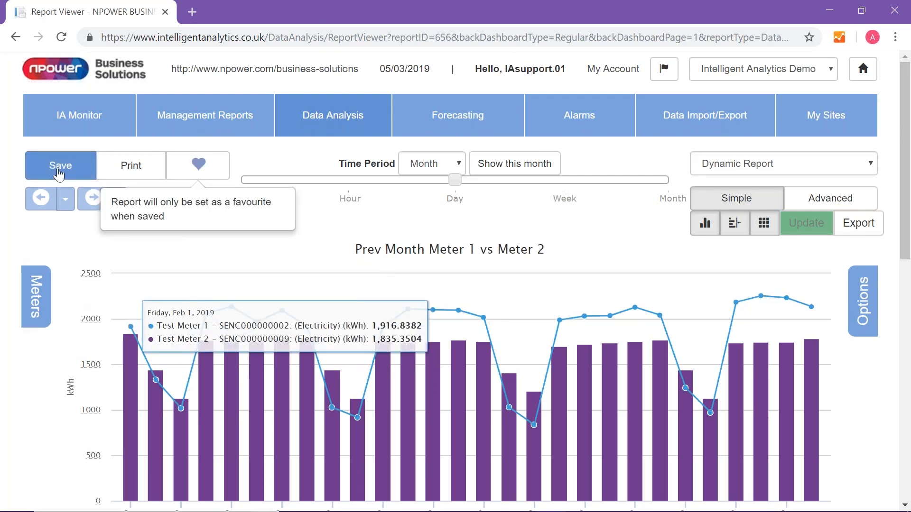
left_click(61, 164)
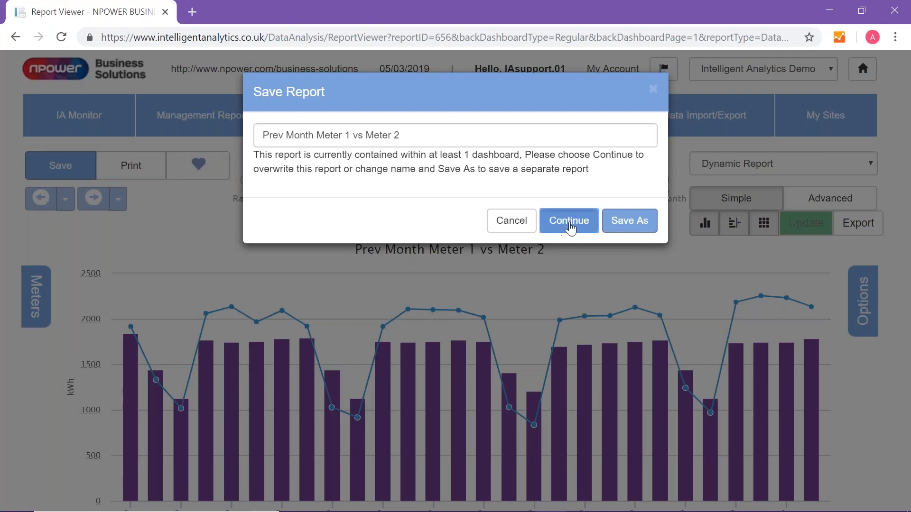
left_click(568, 227)
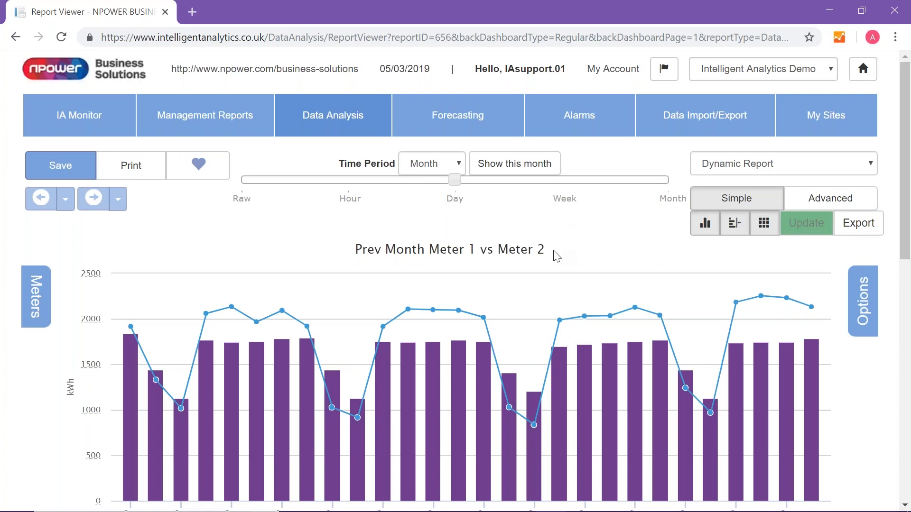
- Return to the Management Reports overview and open Favourite Reports
left_click(199, 129)
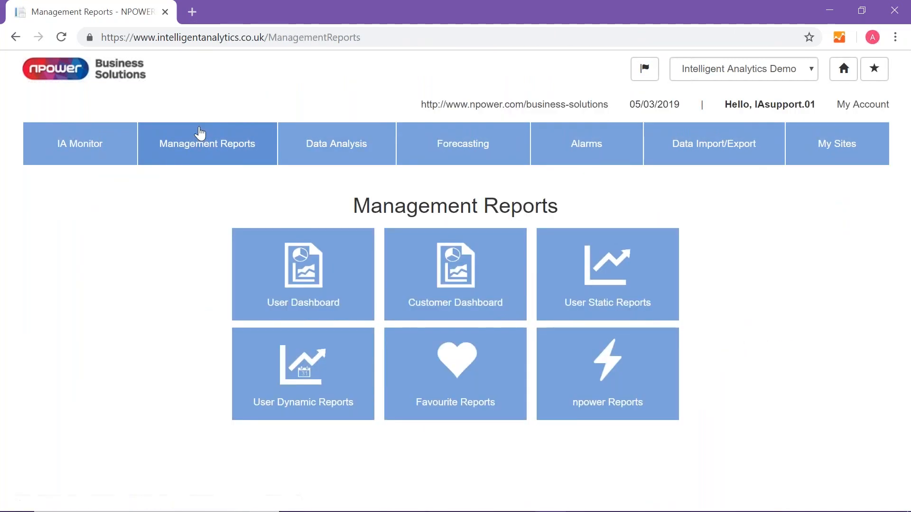
left_click(471, 394)
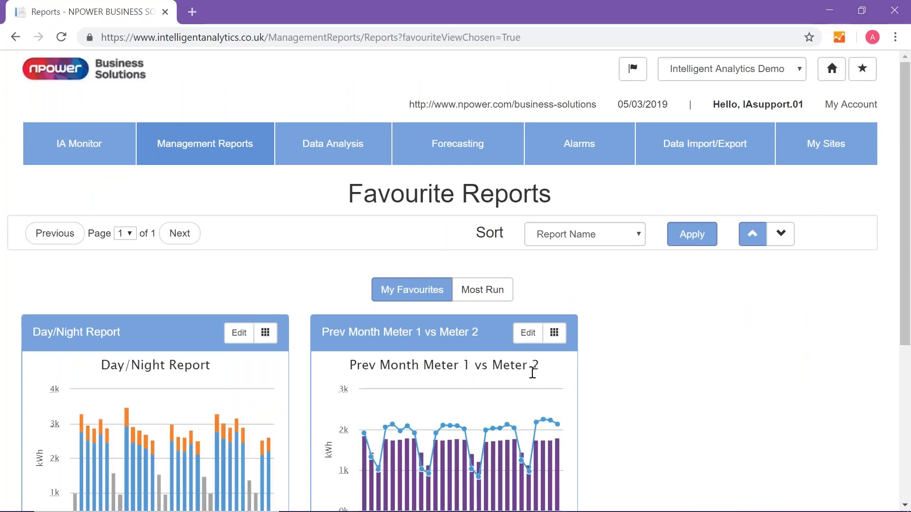
- Review the favourite reports, displaying the Prev Month Meter 1 vs Meter 2 report as a data table and then as a chart again
left_click_drag(907, 255, 906, 340)
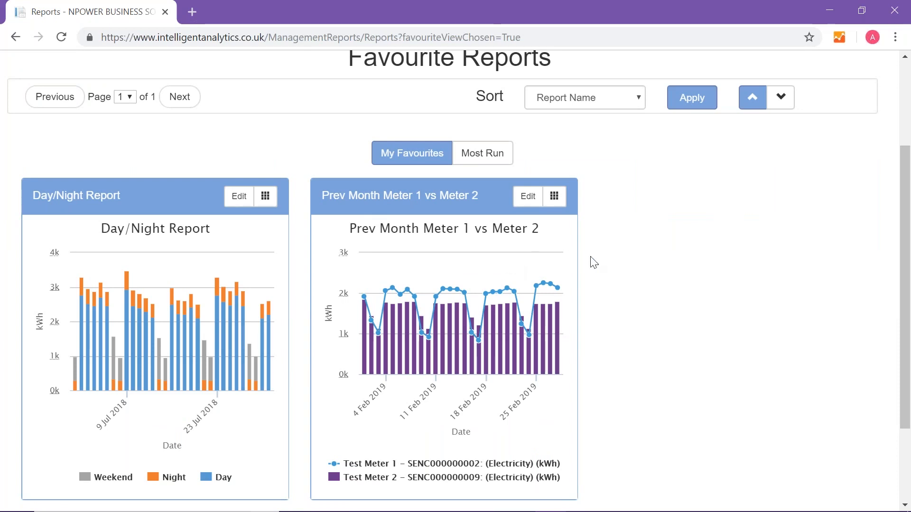
scroll(638, 308, "up", 3)
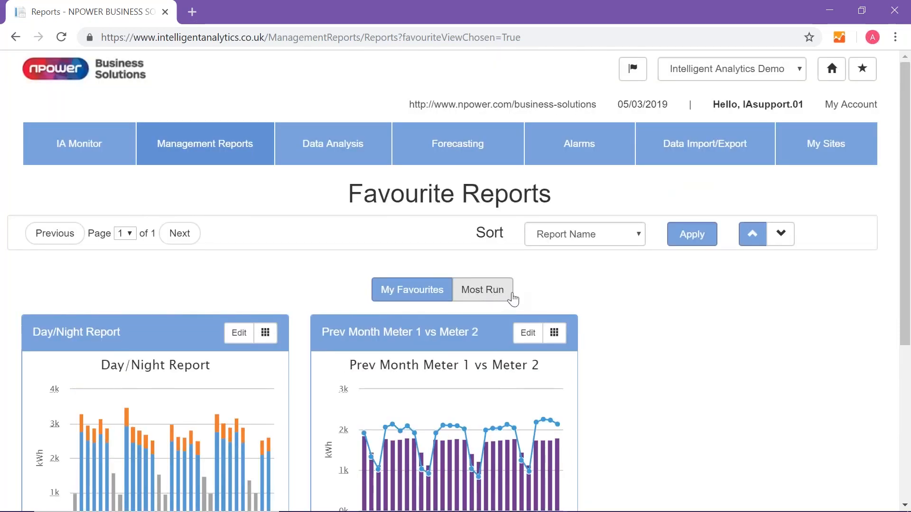
left_click(554, 334)
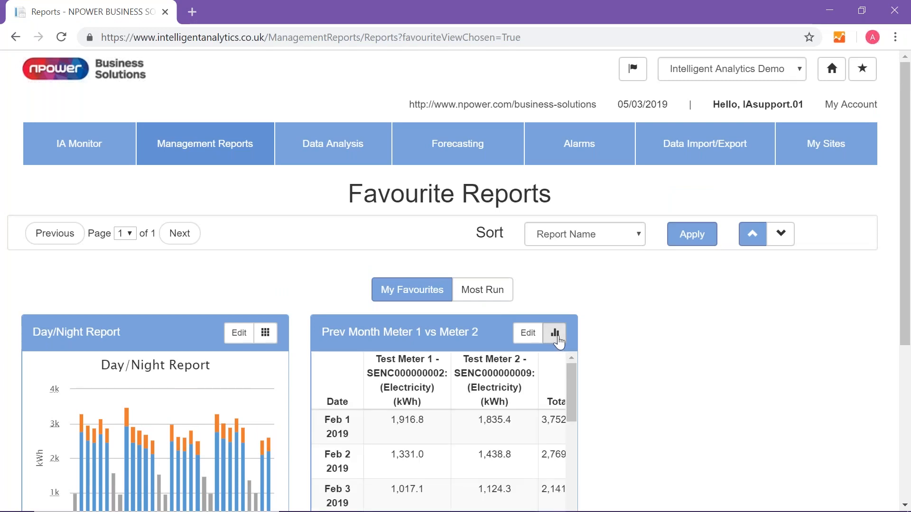
left_click(558, 339)
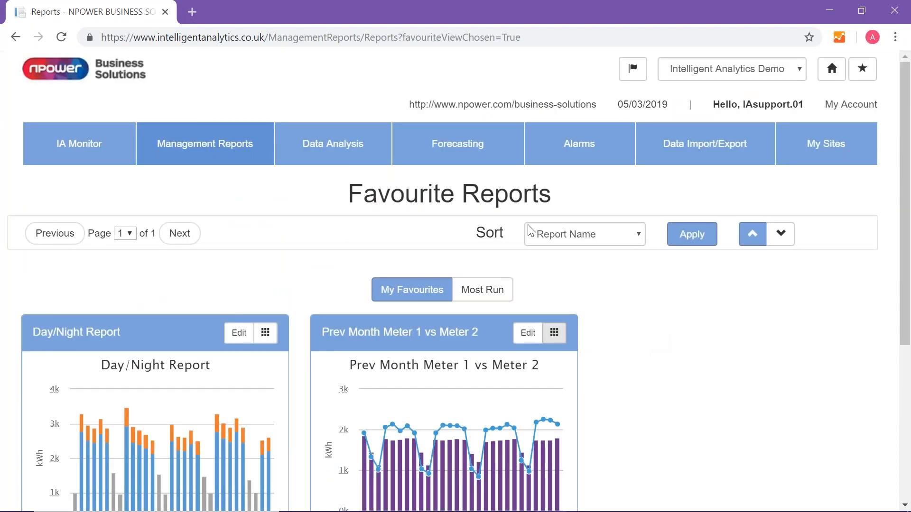
- Open the list of existing Data Analysis reports and sort it by last modified date, newest first
left_click(338, 148)
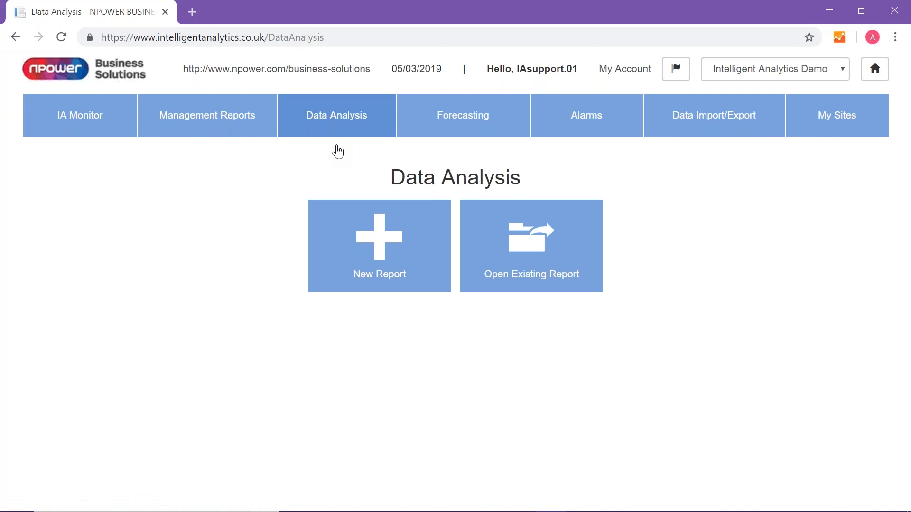
left_click(516, 254)
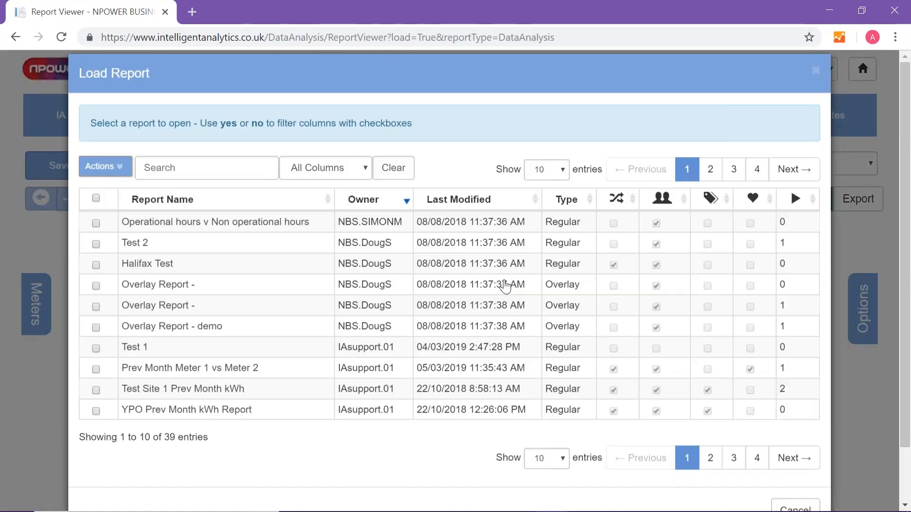
left_click(463, 219)
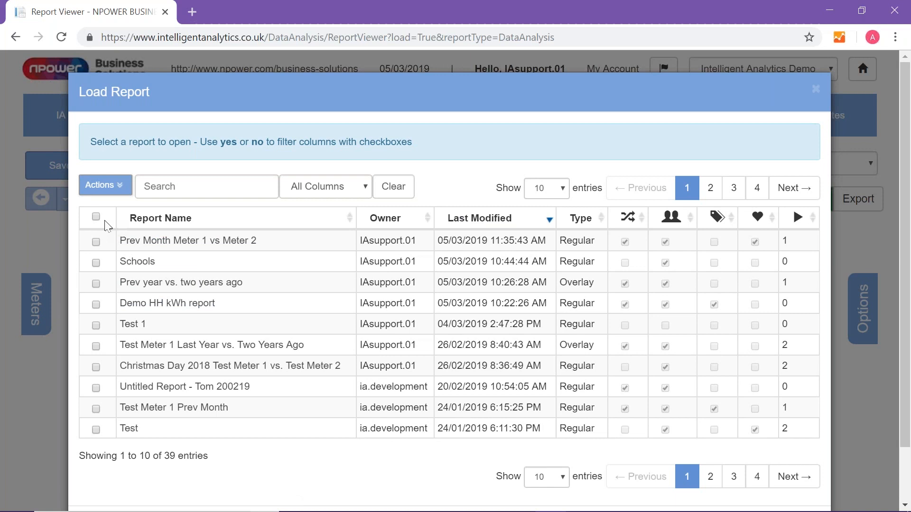
- Make the Prev Month Meter 1 vs Meter 2 report private and re-sort the report list by last modified date, newest first
left_click(97, 242)
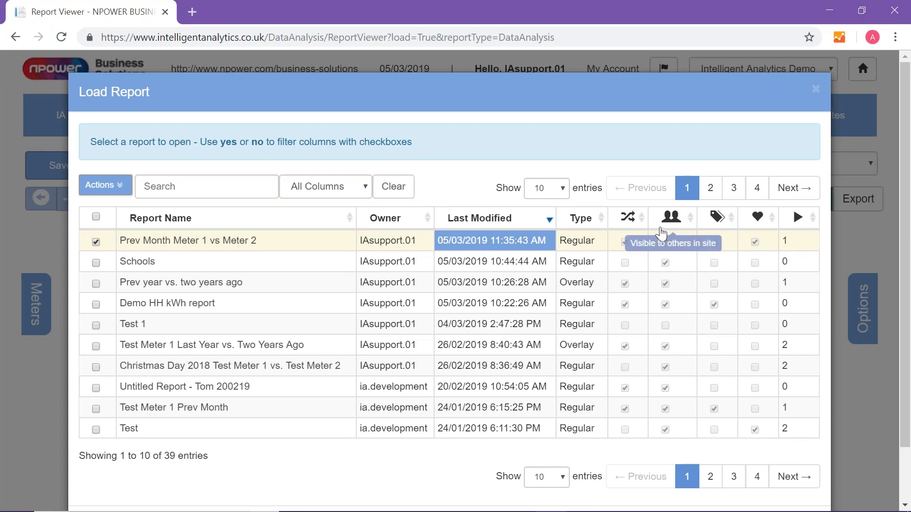
left_click(104, 185)
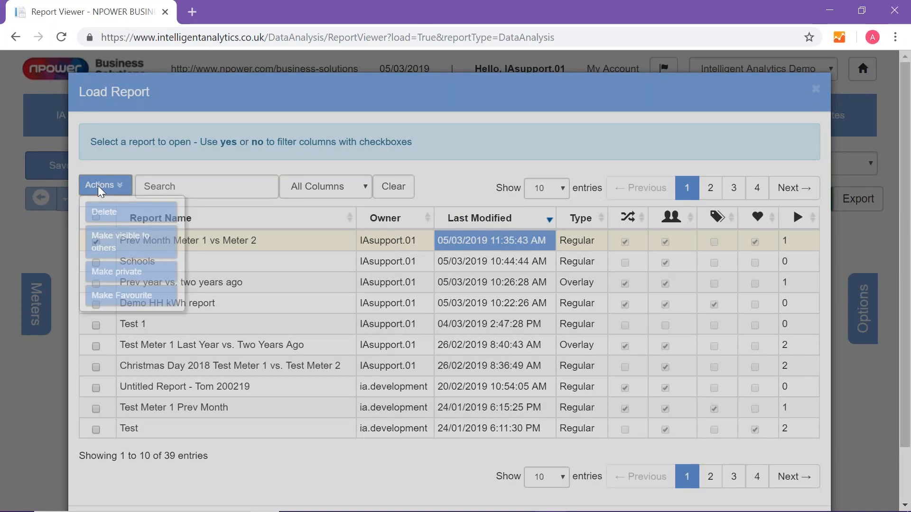
left_click(112, 279)
left_click(643, 174)
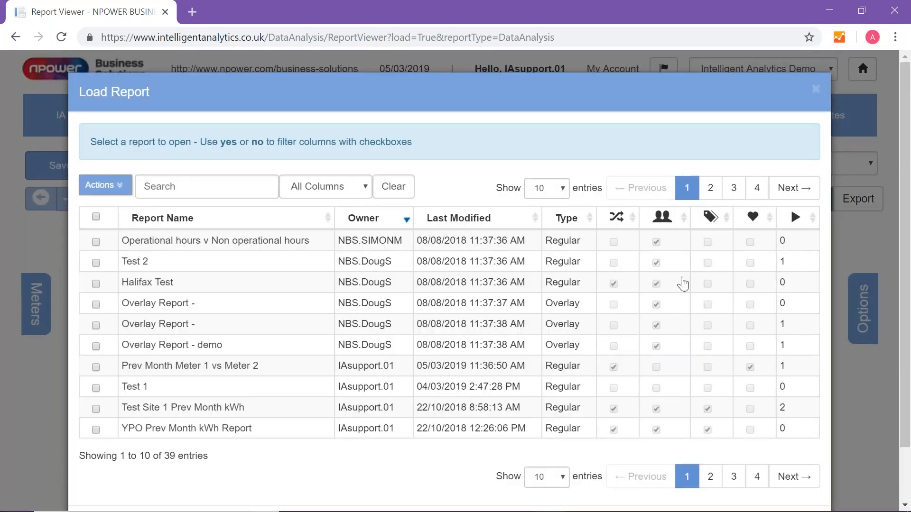
left_click(508, 218)
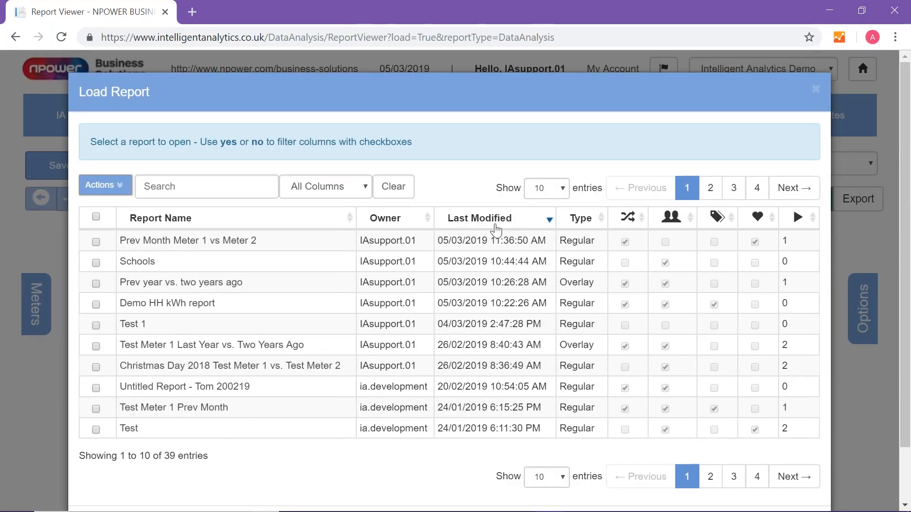